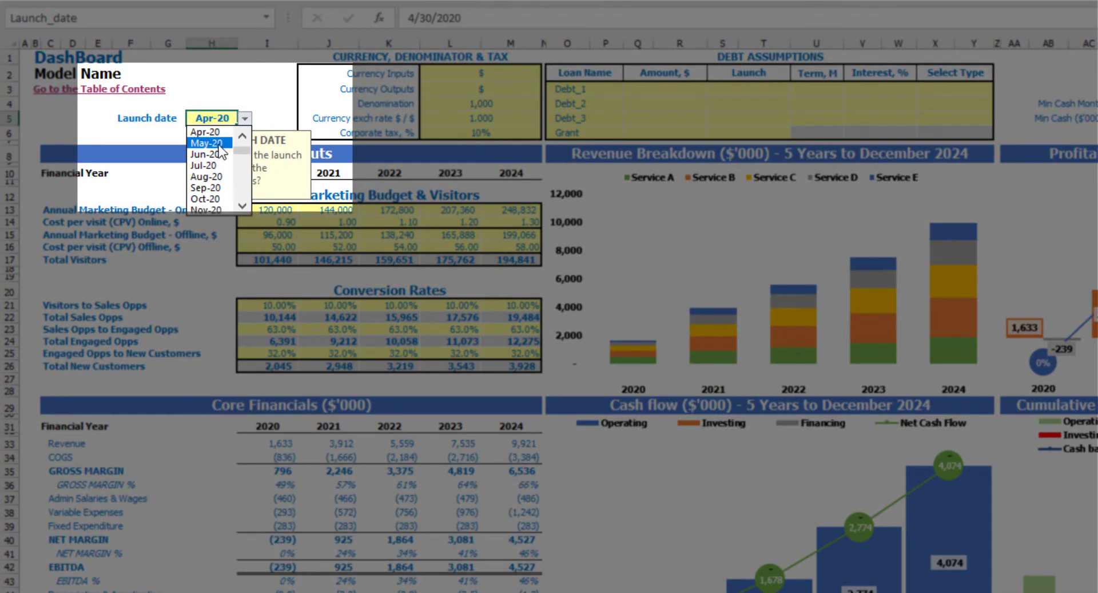
# Set the business launch date to May-20
pyautogui.click(219, 147)
pyautogui.click(232, 76)
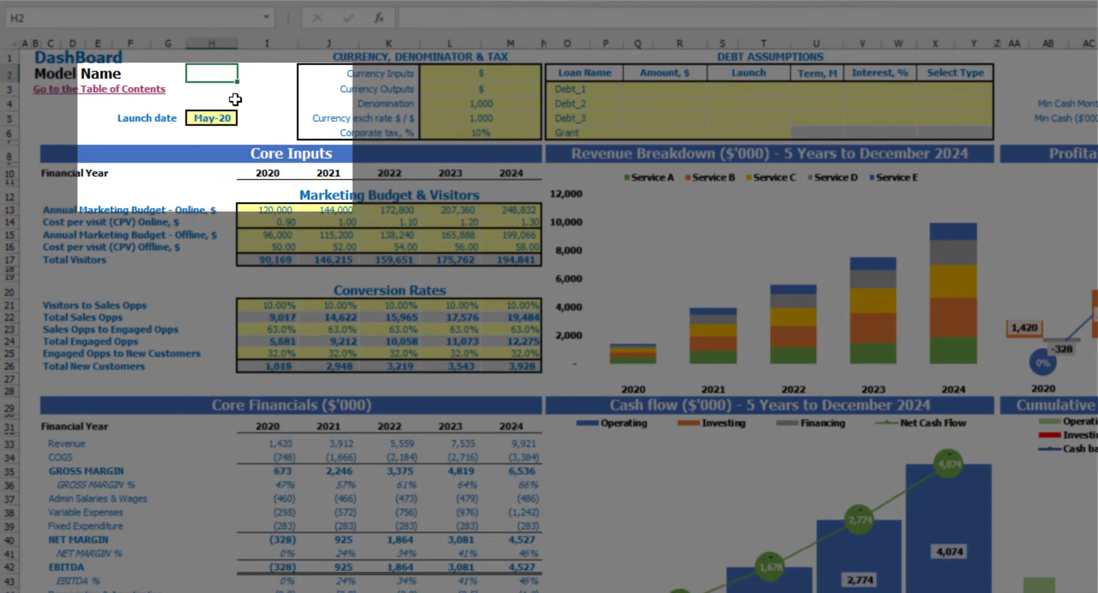
pyautogui.click(223, 122)
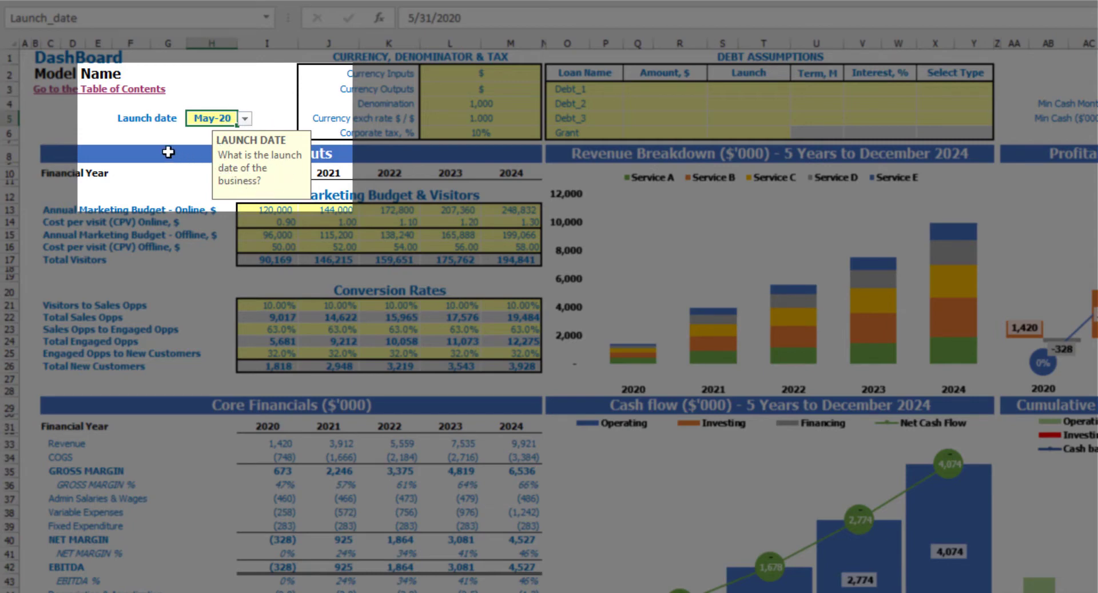
pyautogui.click(147, 132)
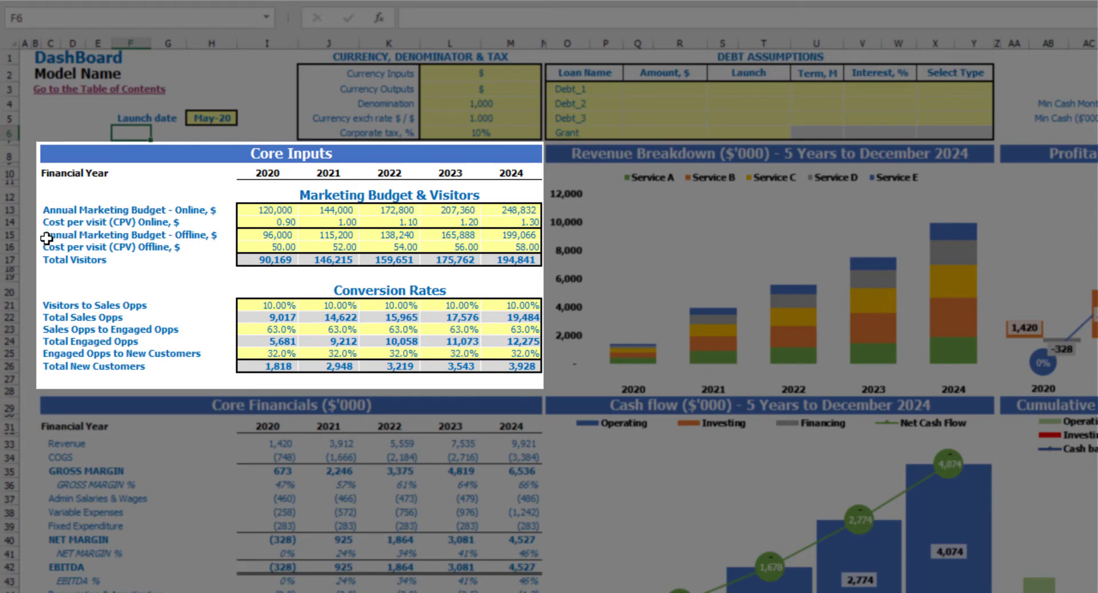
# Clear the offline marketing budget and offline cost per visit for 2020 to 2024, and undo the deletion
pyautogui.moveTo(269, 246); pyautogui.dragTo(517, 230)
pyautogui.press('Delete')
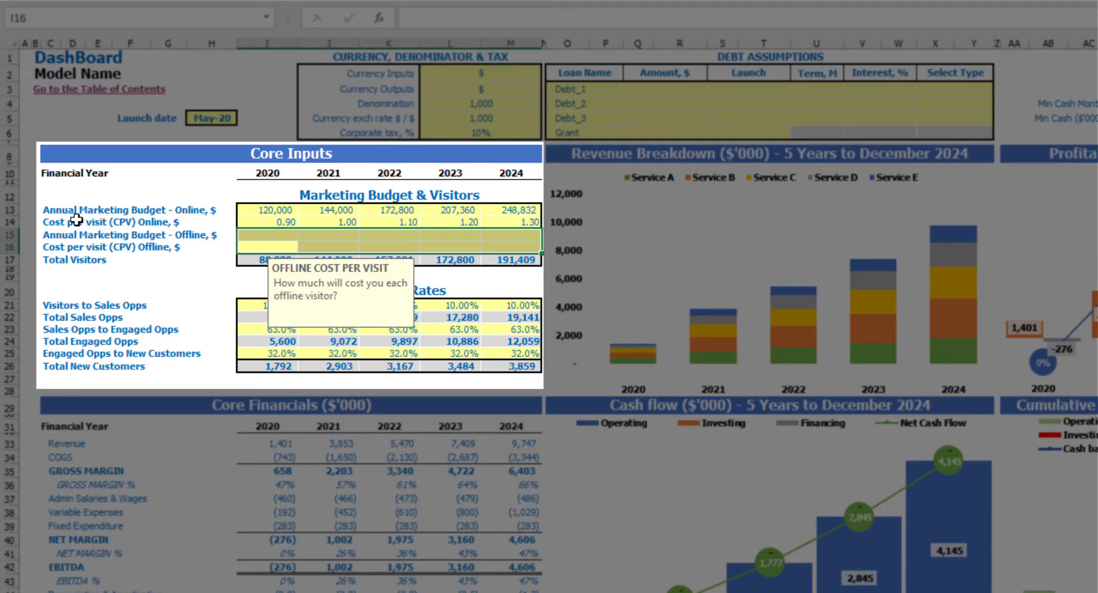
pyautogui.hotkey('ctrl', 'z')
pyautogui.click(211, 304)
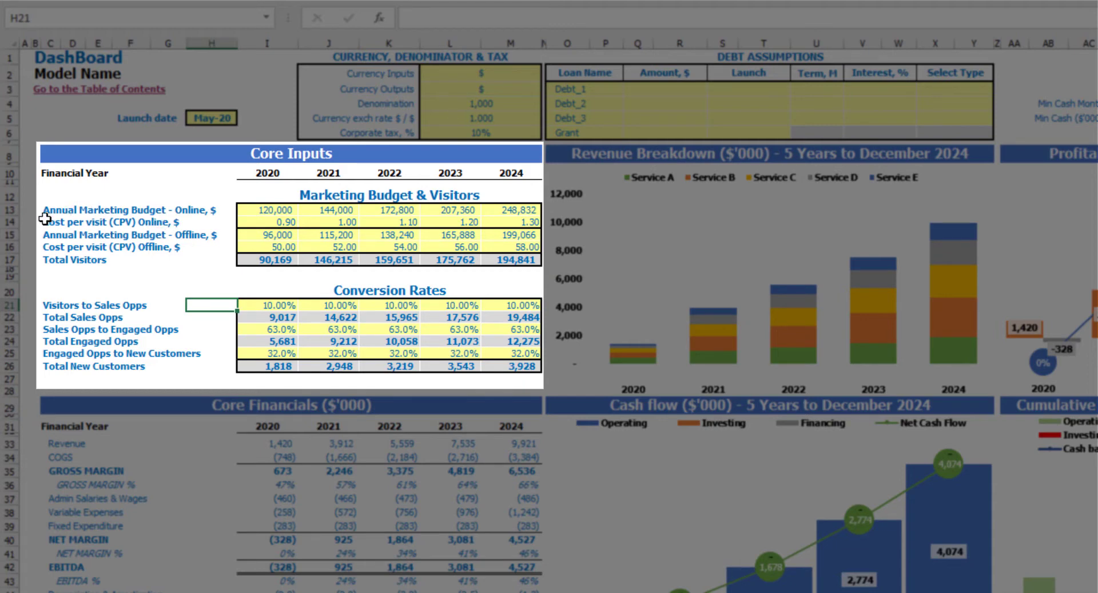
# Set the 2020 online marketing budget to 100,000 and make the 2021 budget a formula adding 20000 to 2020
pyautogui.click(268, 214)
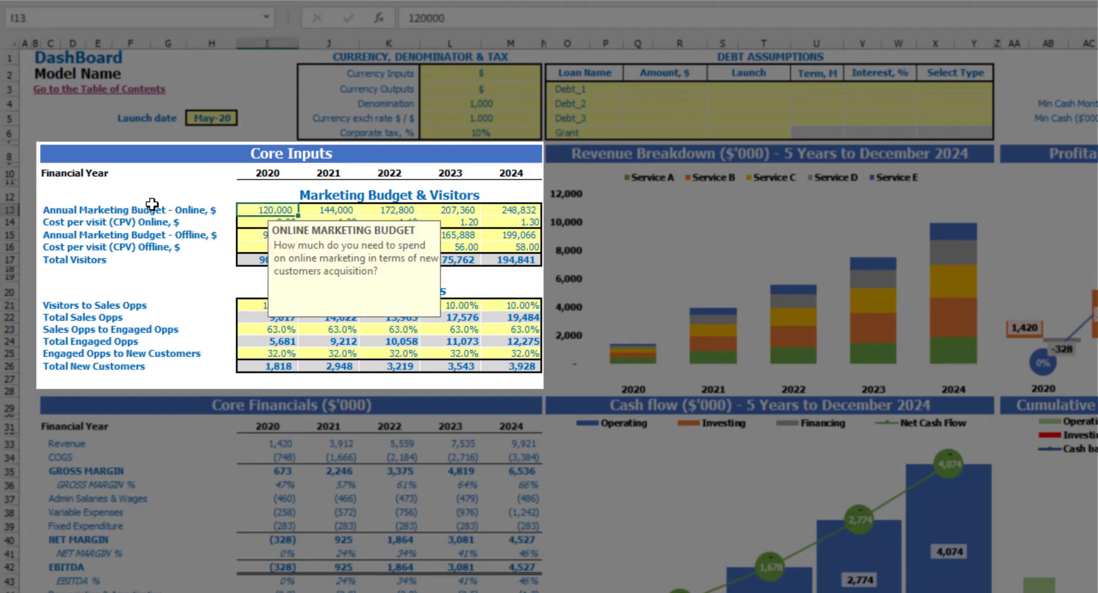
pyautogui.write('10')
pyautogui.press('Tab')
pyautogui.write('=')
pyautogui.press('Left')
pyautogui.write('+')
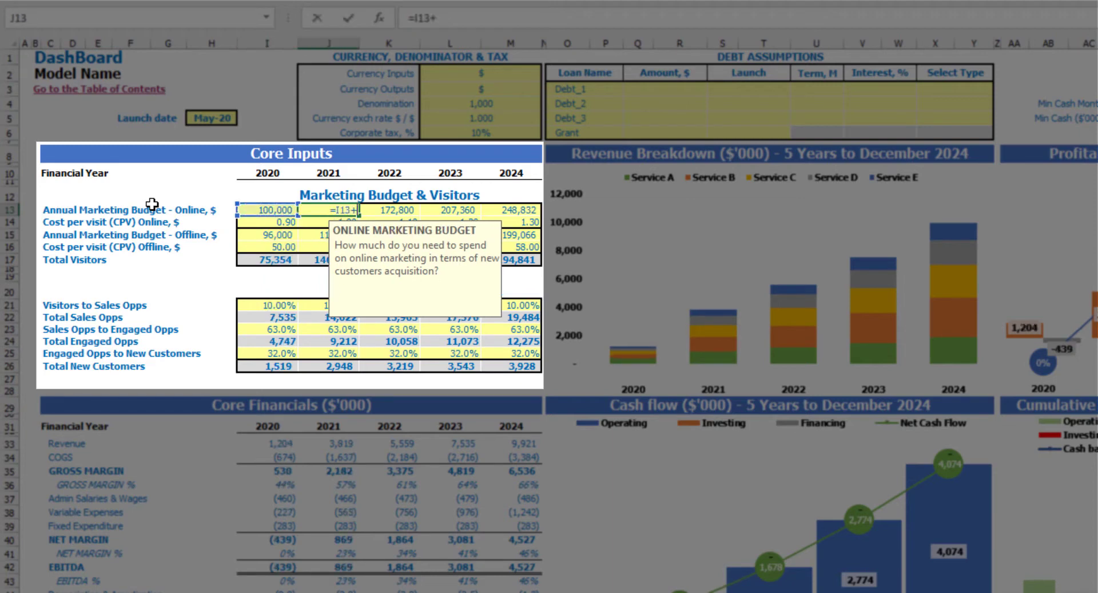
pyautogui.write('20000')
pyautogui.press('Return')
# Copy the 2021 online marketing budget formula across 2022 to 2024
pyautogui.press('Up')
pyautogui.hotkey('ctrl', 'c')
pyautogui.press('Right')
pyautogui.hotkey('shift', 'Right')
pyautogui.hotkey('shift', 'Right')
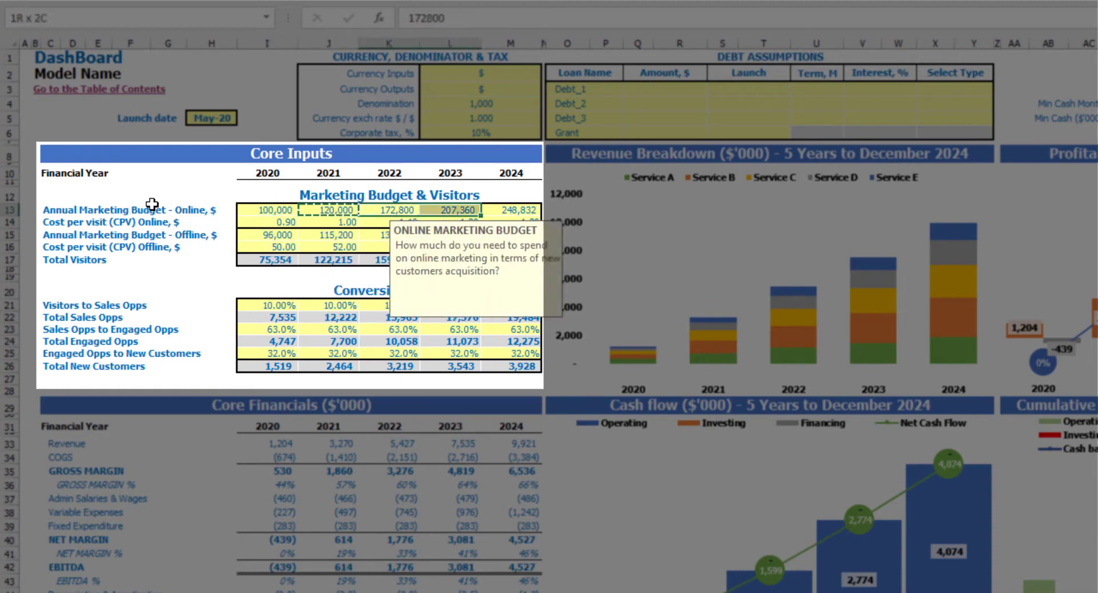
pyautogui.hotkey('ctrl', 'v')
pyautogui.click(148, 195)
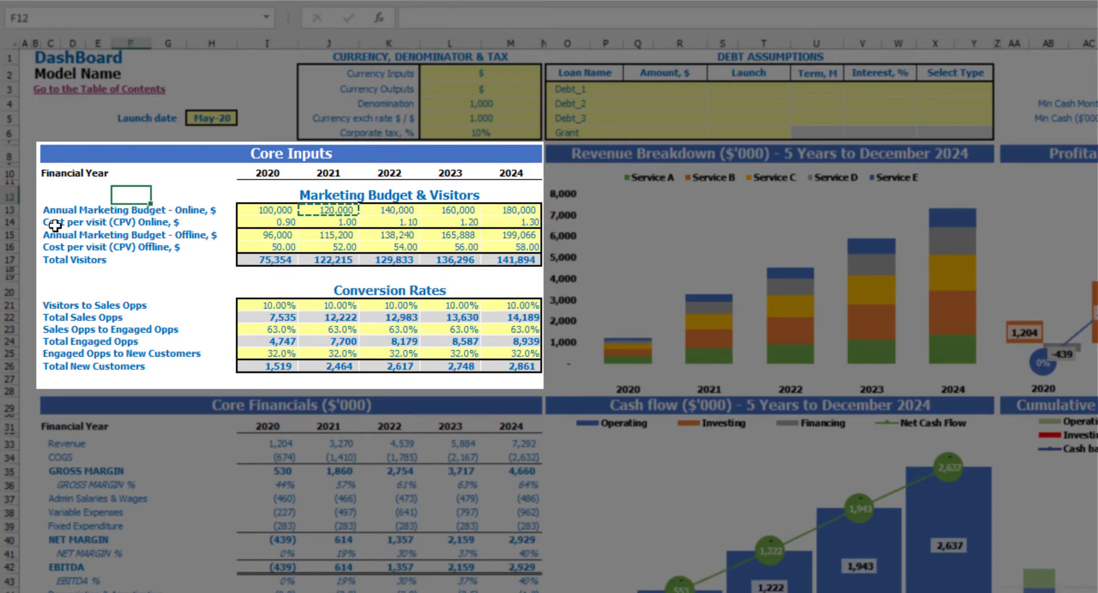
# Set the online cost per visit for 2020 to 2024 to 1.00, 1.20, 1.40, 1.60 and 1.80
pyautogui.click(253, 222)
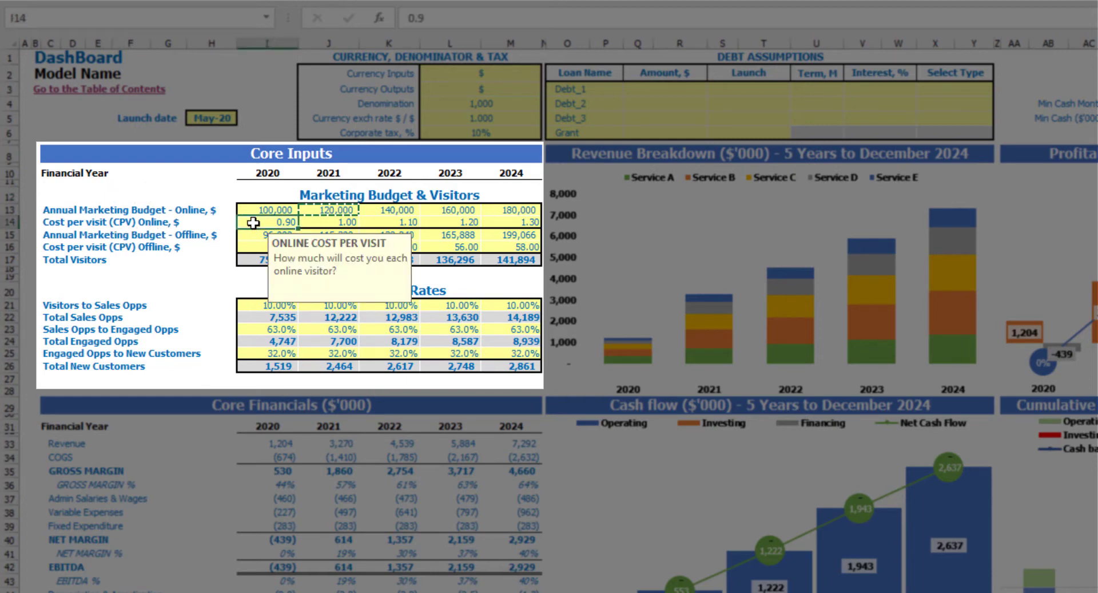
pyautogui.write('1')
pyautogui.press('Tab')
pyautogui.write('1.2')
pyautogui.press('Tab')
pyautogui.write('1')
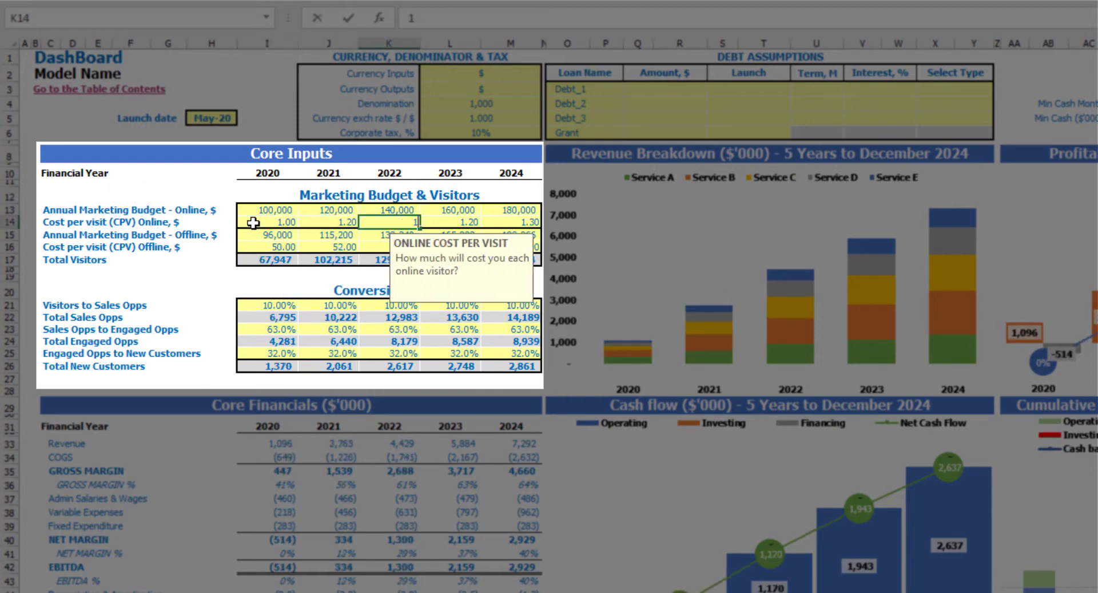
pyautogui.write('.4')
pyautogui.press('Tab')
pyautogui.write('1.6')
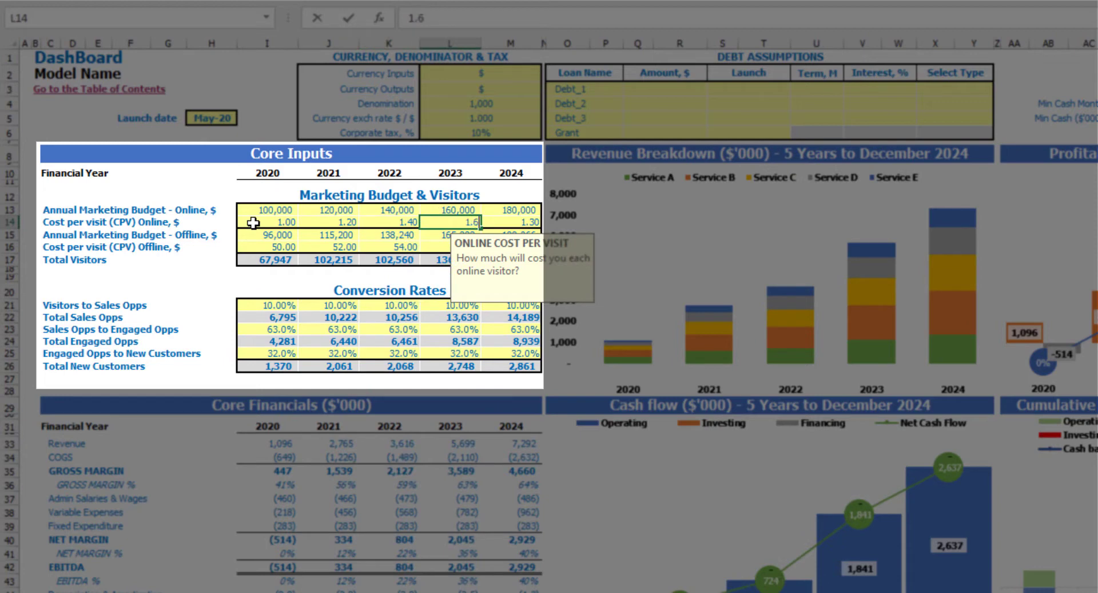
pyautogui.press('Tab')
pyautogui.write('1.3')
pyautogui.press('Return')
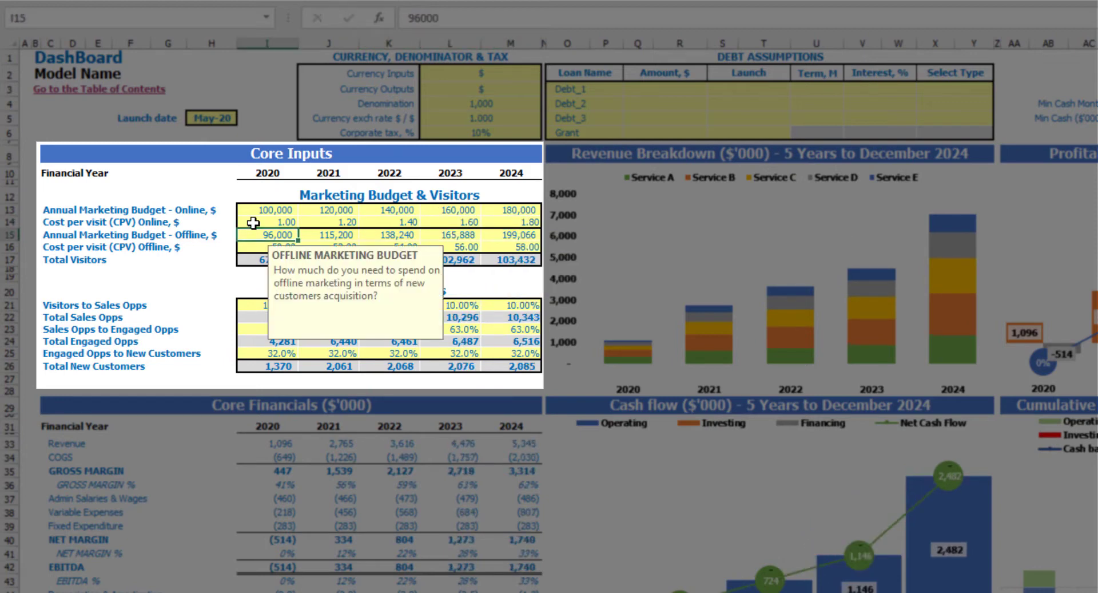
pyautogui.click(206, 195)
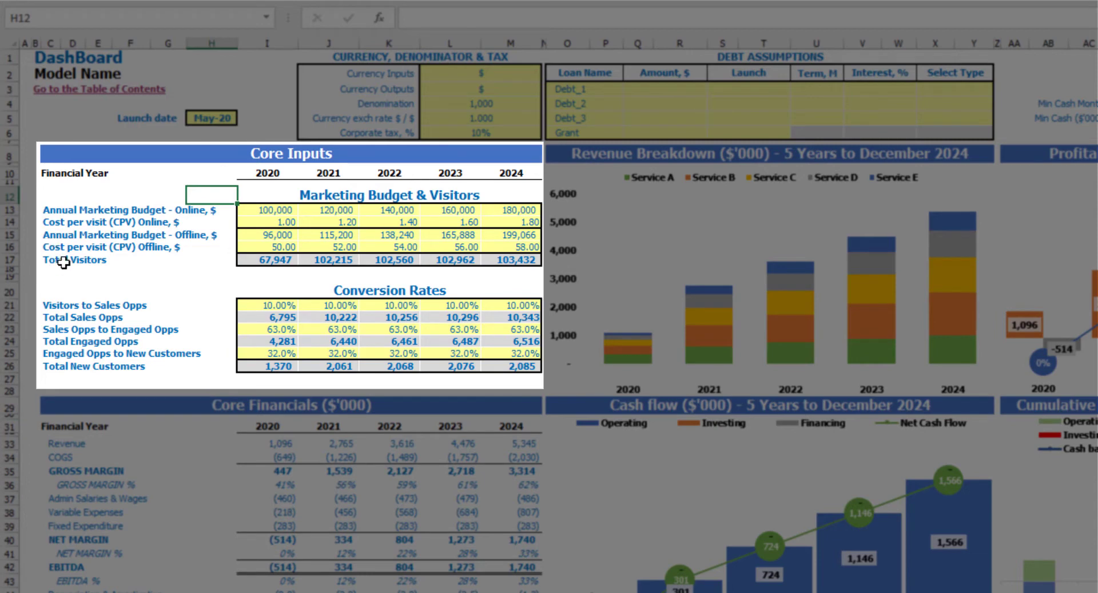
# Examine the total visitors for all years and the rows of the conversion rates section
pyautogui.moveTo(271, 260); pyautogui.dragTo(503, 263)
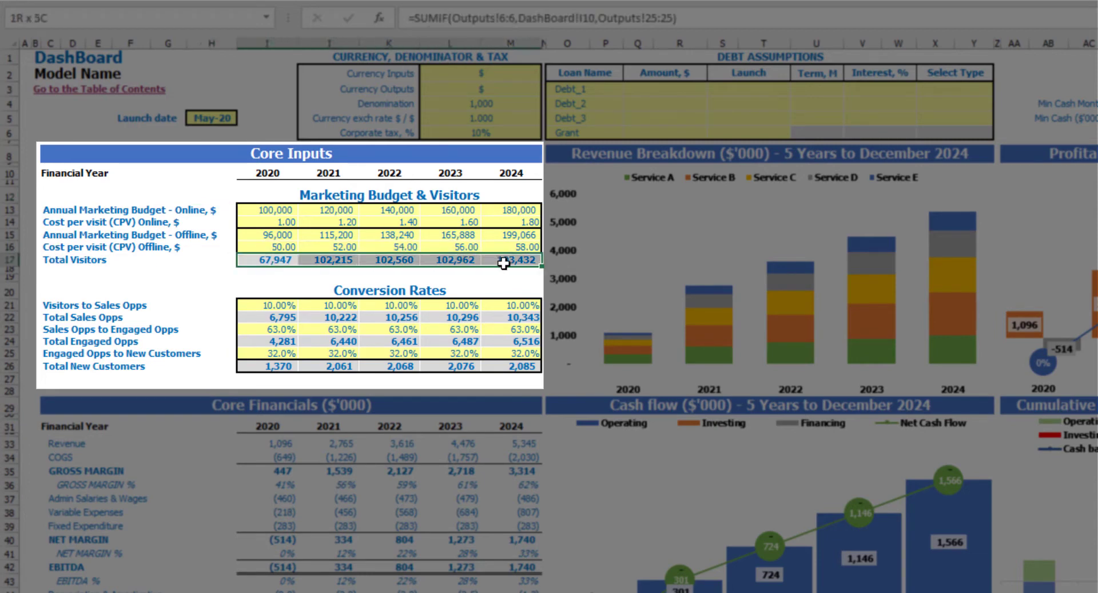
pyautogui.click(214, 271)
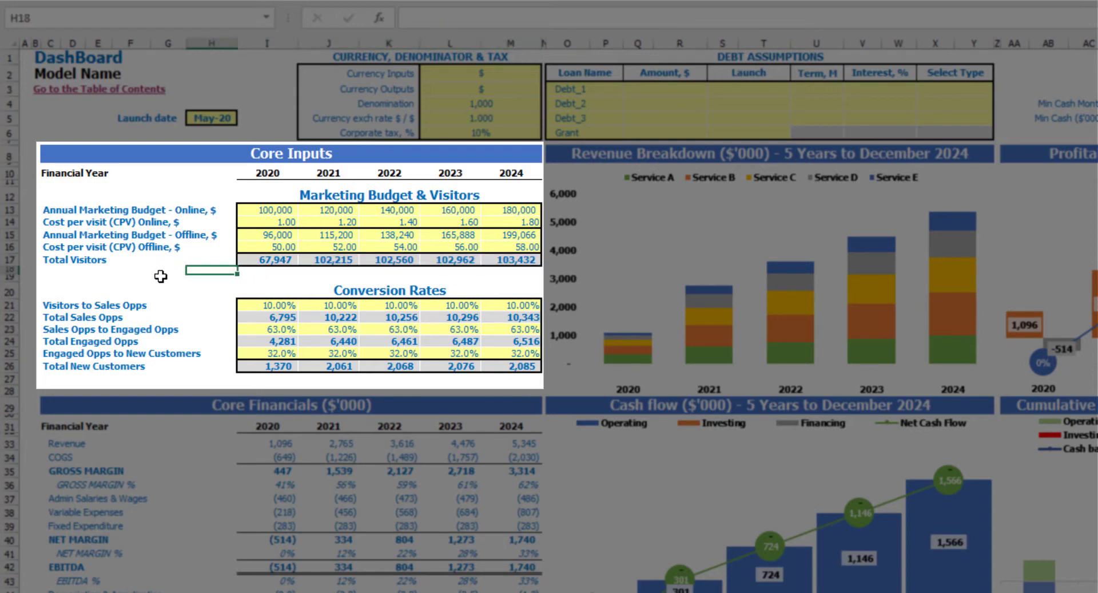
pyautogui.click(46, 304)
pyautogui.click(50, 329)
pyautogui.click(52, 342)
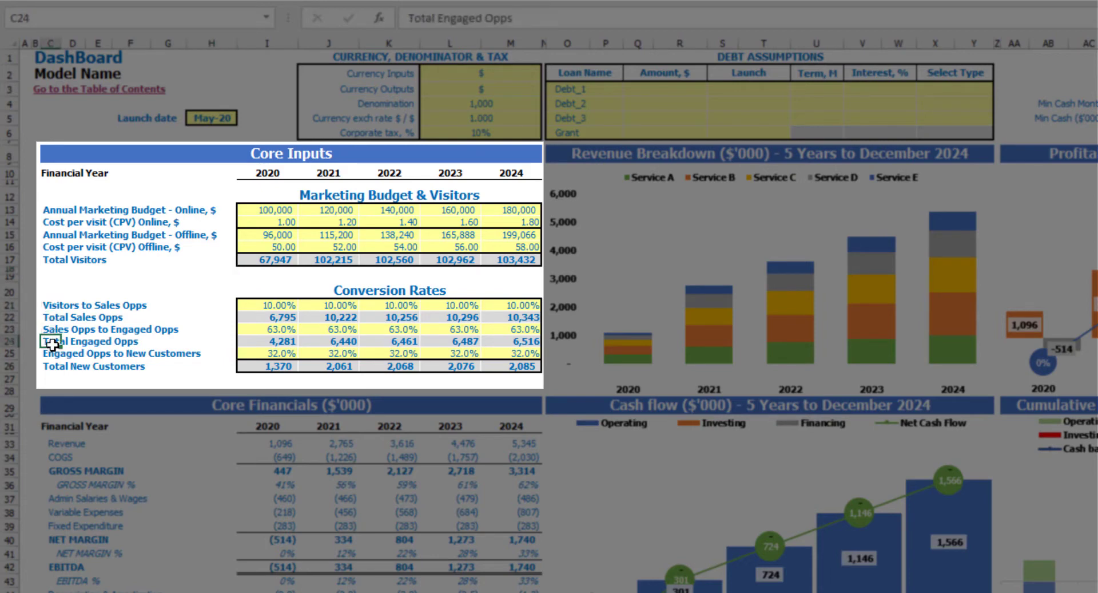
pyautogui.click(51, 305)
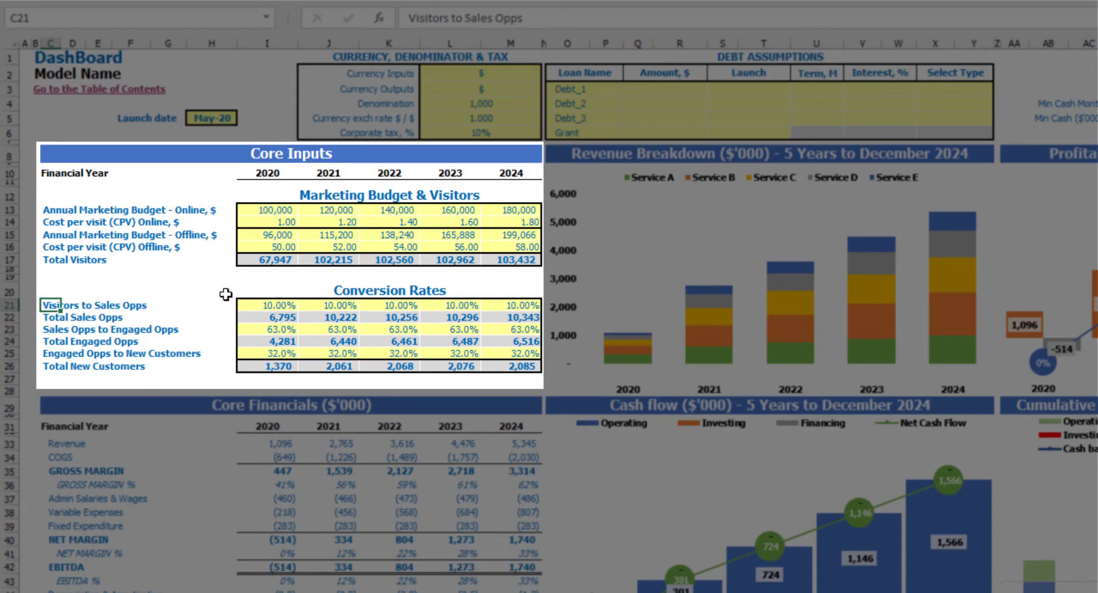
# Set the Visitors to Sales Opps conversion rates for 2020 to 2024 to 50%, 52%, 54%, 56% and 58%
pyautogui.click(263, 304)
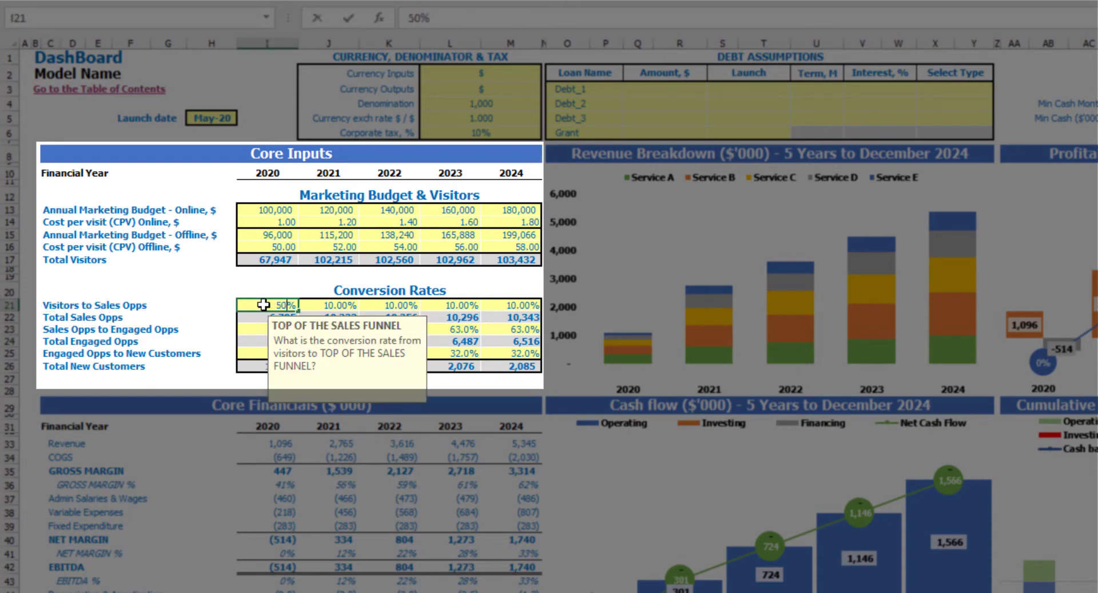
pyautogui.write('50%')
pyautogui.press('Tab')
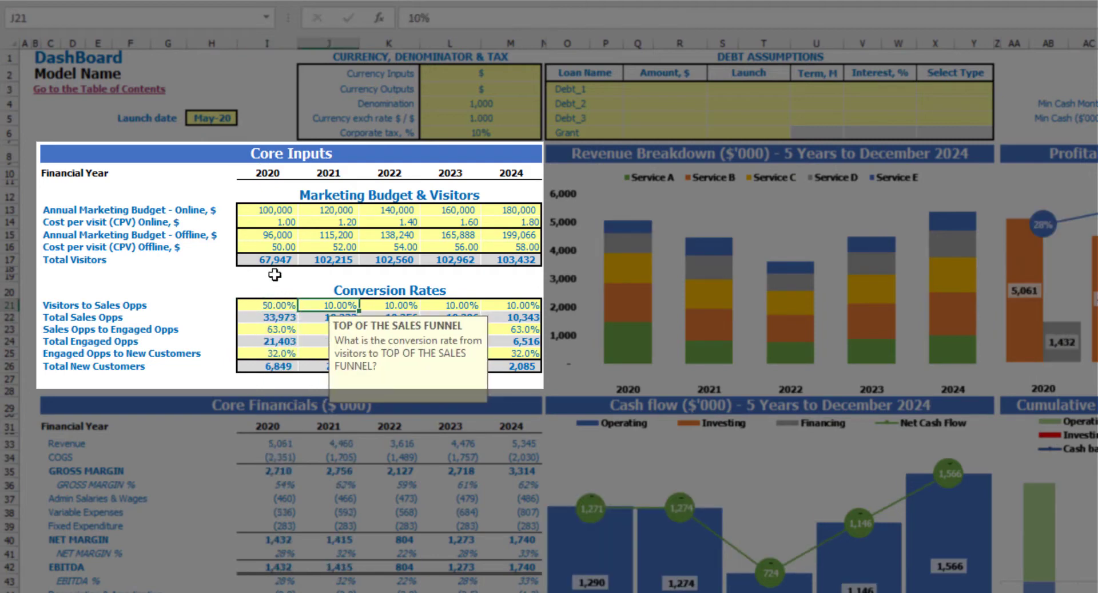
pyautogui.write('52%')
pyautogui.press('Tab')
pyautogui.write('54%')
pyautogui.press('Tab')
pyautogui.press('F2')
pyautogui.write('56')
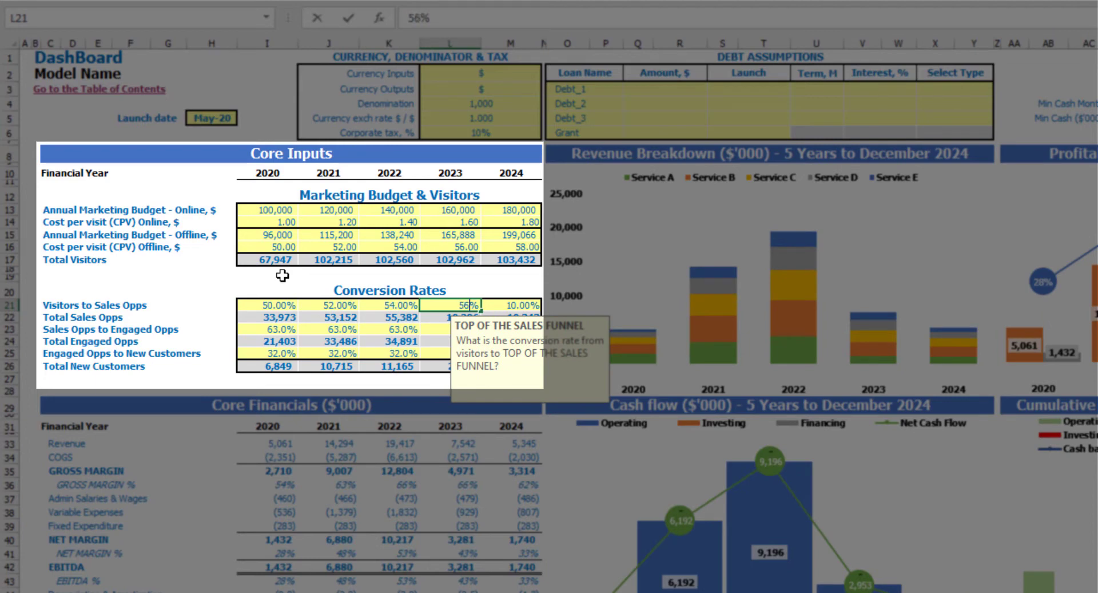
pyautogui.press('Tab')
pyautogui.write('58')
pyautogui.press('Return')
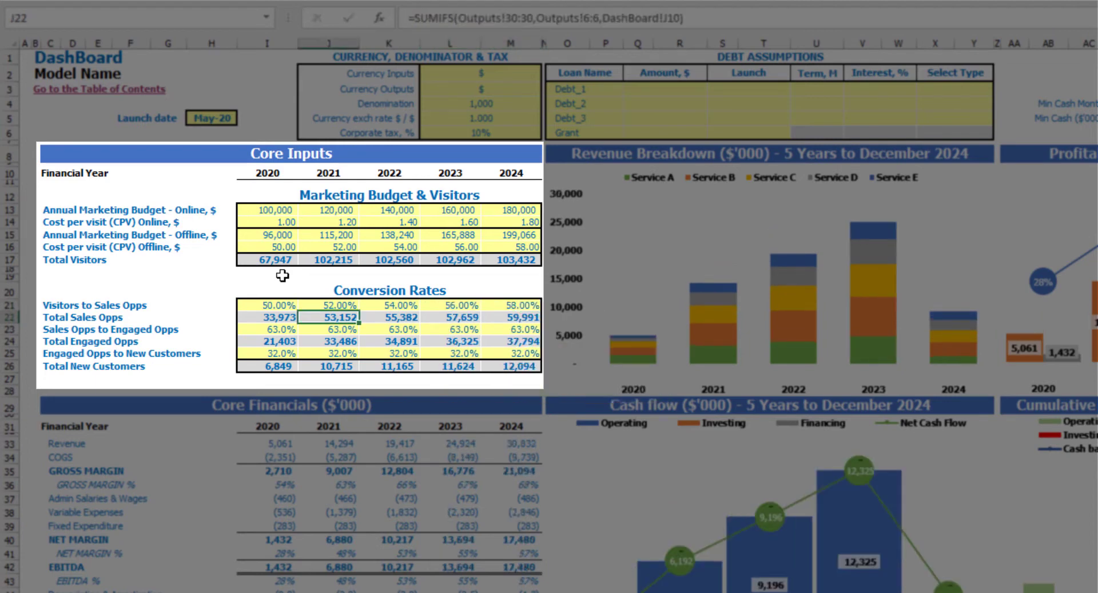
pyautogui.click(275, 259)
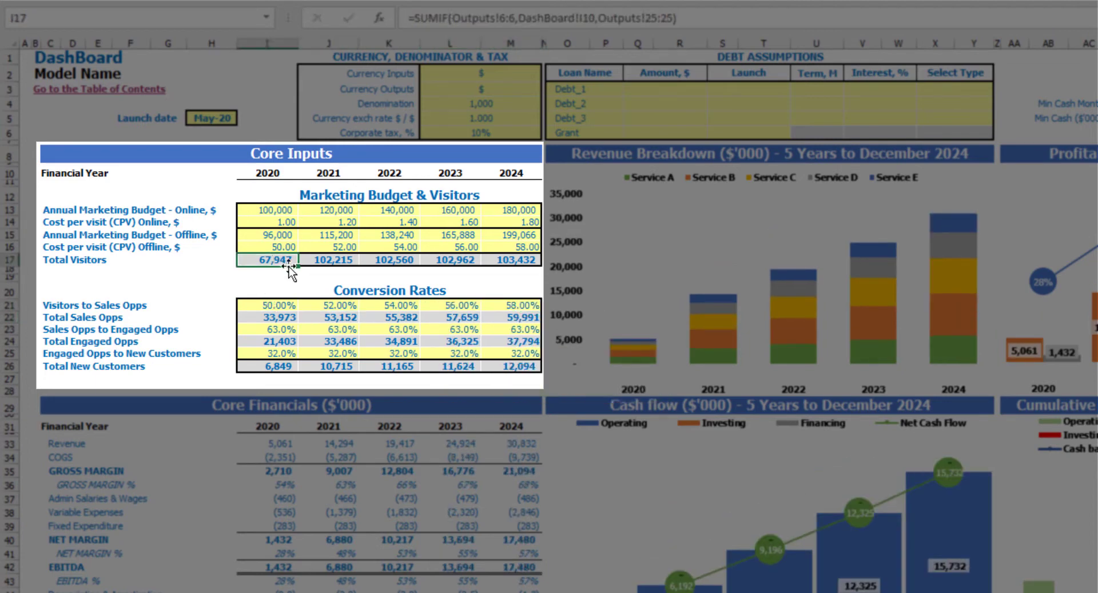
pyautogui.click(271, 319)
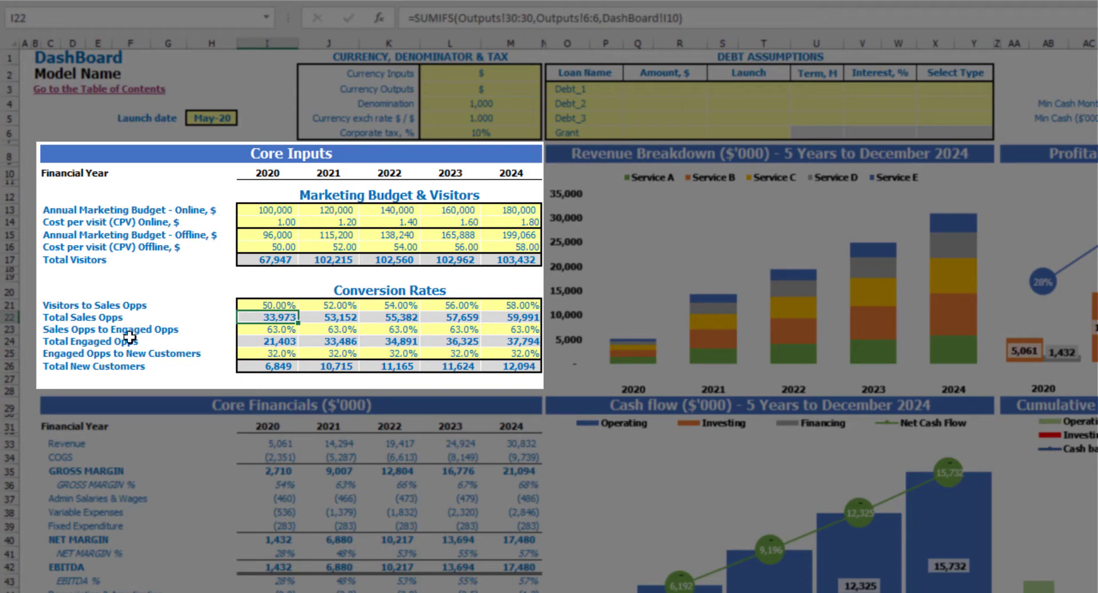
# Set the Sales Opps to Engaged Opps rate to 20% for 2020 and copy it across 2021 to 2024
pyautogui.click(255, 329)
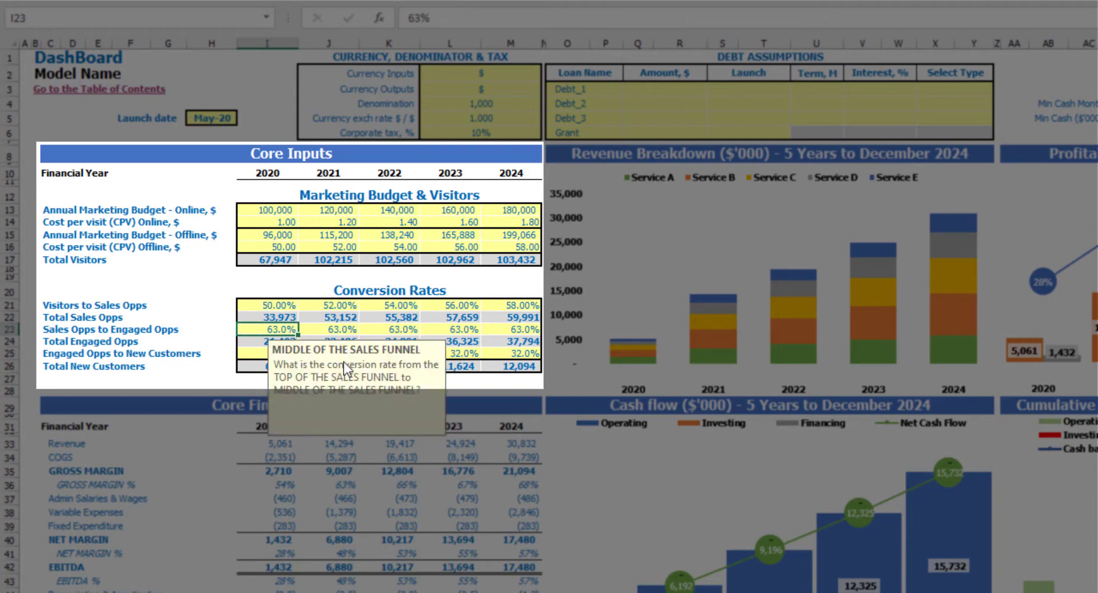
pyautogui.write('20')
pyautogui.hotkey('ctrl', 'Return')
pyautogui.hotkey('ctrl', 'c')
pyautogui.press('Right')
pyautogui.hotkey('shift', 'Right')
pyautogui.hotkey('shift', 'Right')
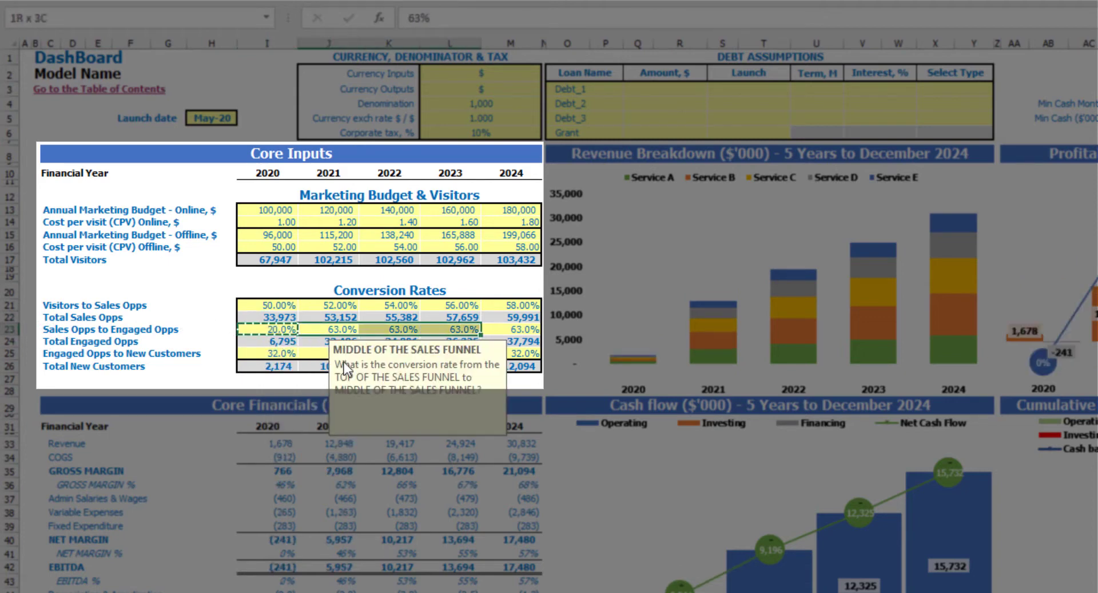
pyautogui.hotkey('shift', 'Right')
pyautogui.hotkey('ctrl', 'v')
pyautogui.click(209, 289)
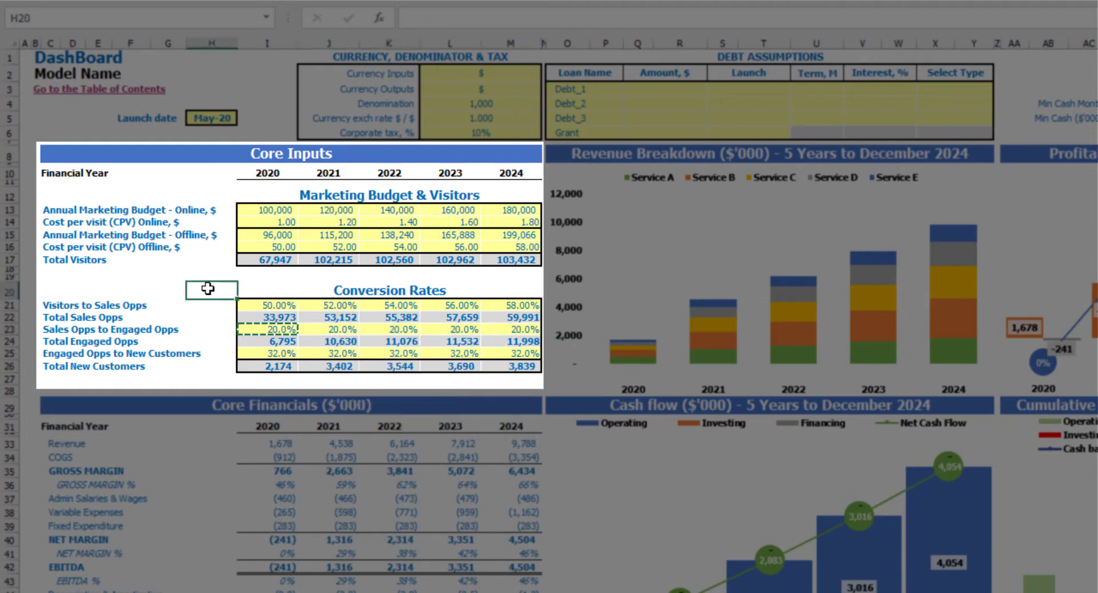
# Review the total engaged opportunities for each year from 2020 to 2024
pyautogui.click(274, 331)
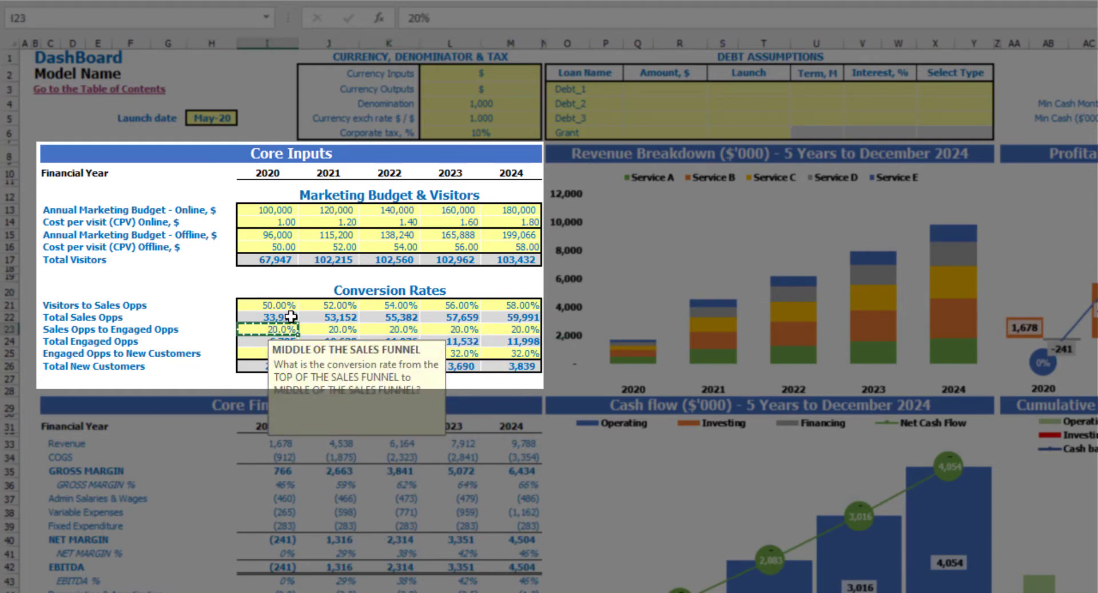
pyautogui.click(205, 286)
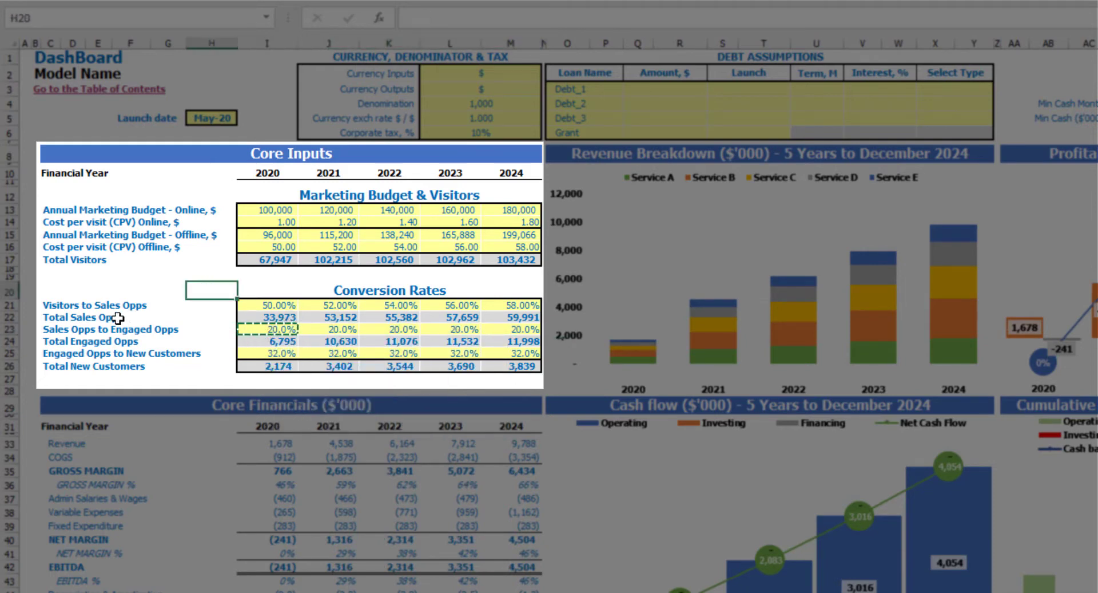
pyautogui.click(264, 343)
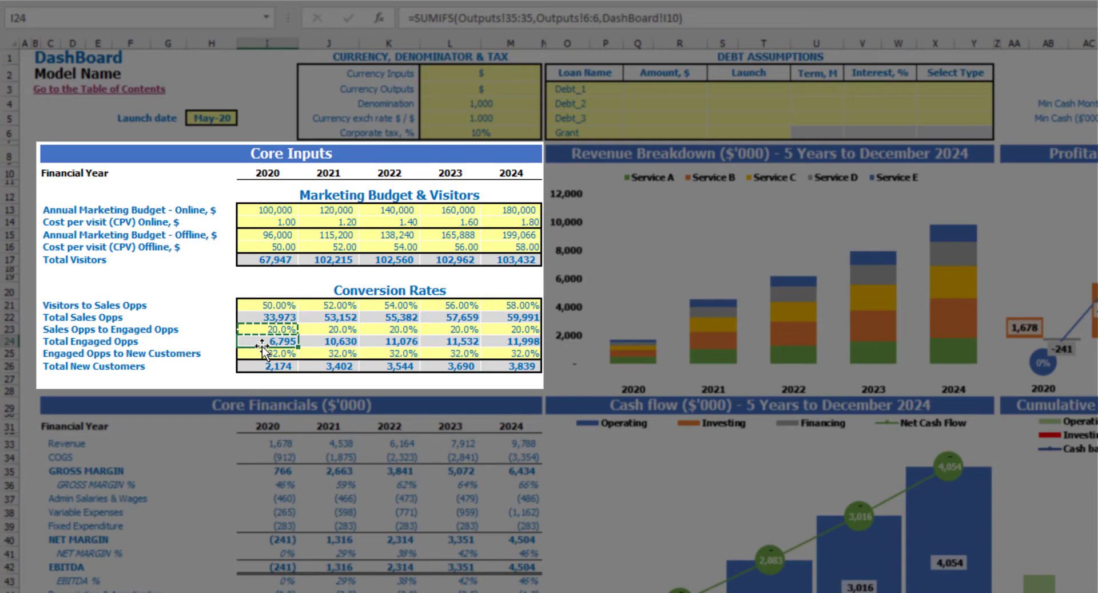
pyautogui.click(341, 341)
pyautogui.press('Right')
pyautogui.press('Right')
pyautogui.press('Right')
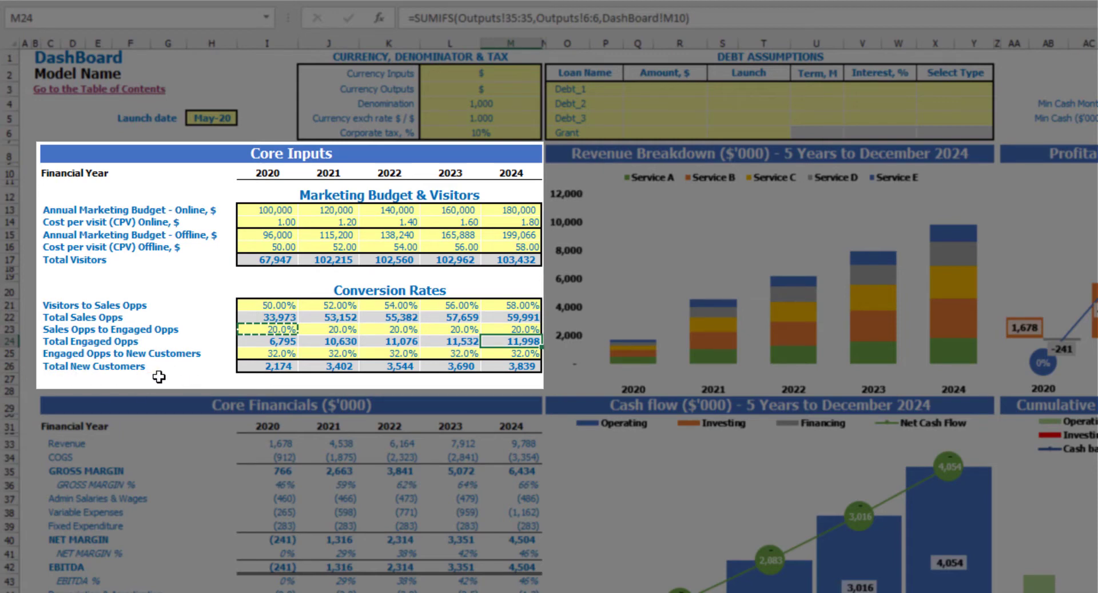
# Set the Engaged Opps to New Customers rates for 2020 to 2024 to 10%, 11%, 12%, 13% and 14%
pyautogui.click(265, 354)
pyautogui.write('10')
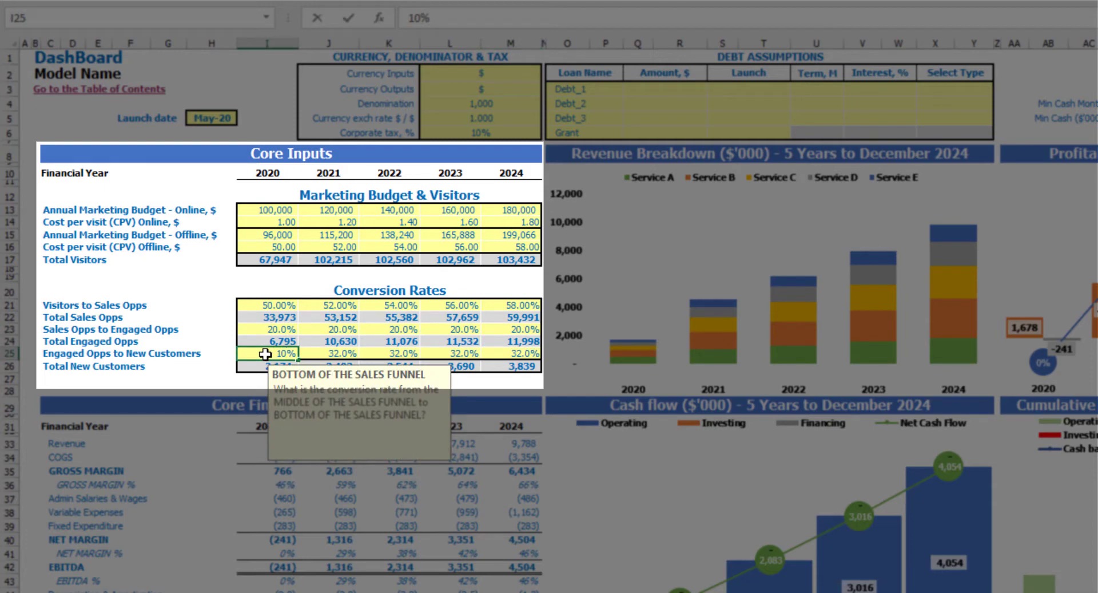
pyautogui.press('Return')
pyautogui.press('Right')
pyautogui.press('Up')
pyautogui.write('11')
pyautogui.press('Right')
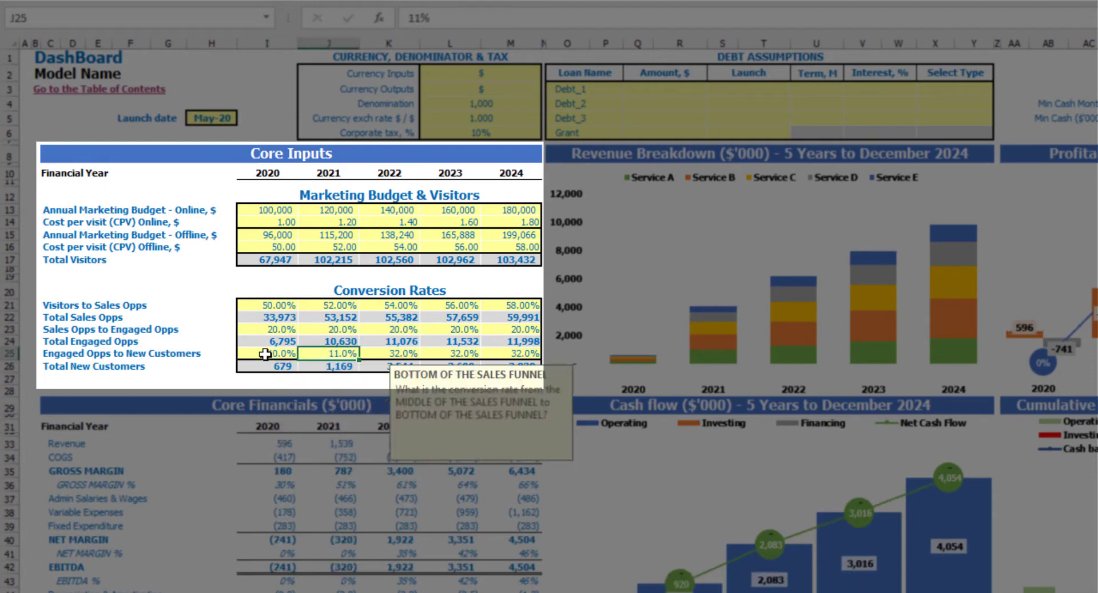
pyautogui.write('12')
pyautogui.press('Right')
pyautogui.write('1')
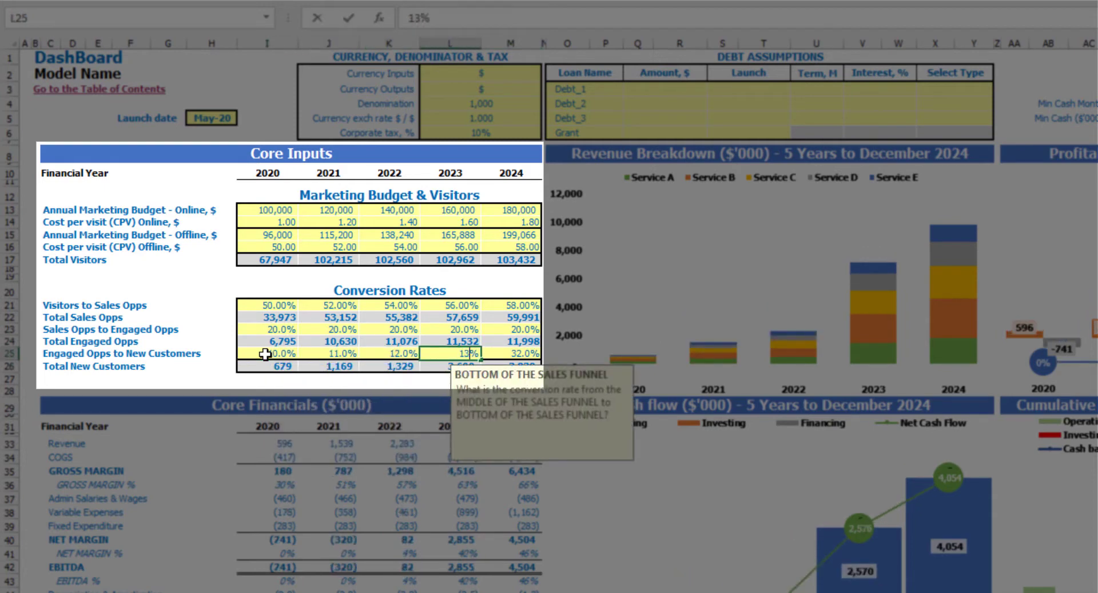
pyautogui.press('Right')
pyautogui.write('14')
pyautogui.press('Return')
pyautogui.click(286, 341)
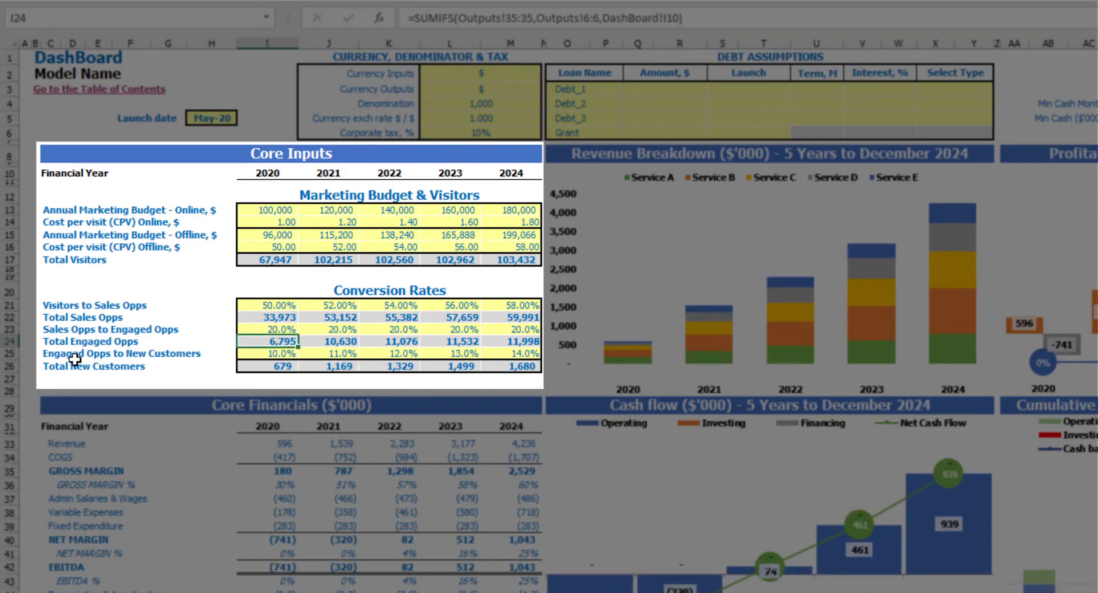
# Review the total new customers for 2020 in the core inputs
pyautogui.click(276, 367)
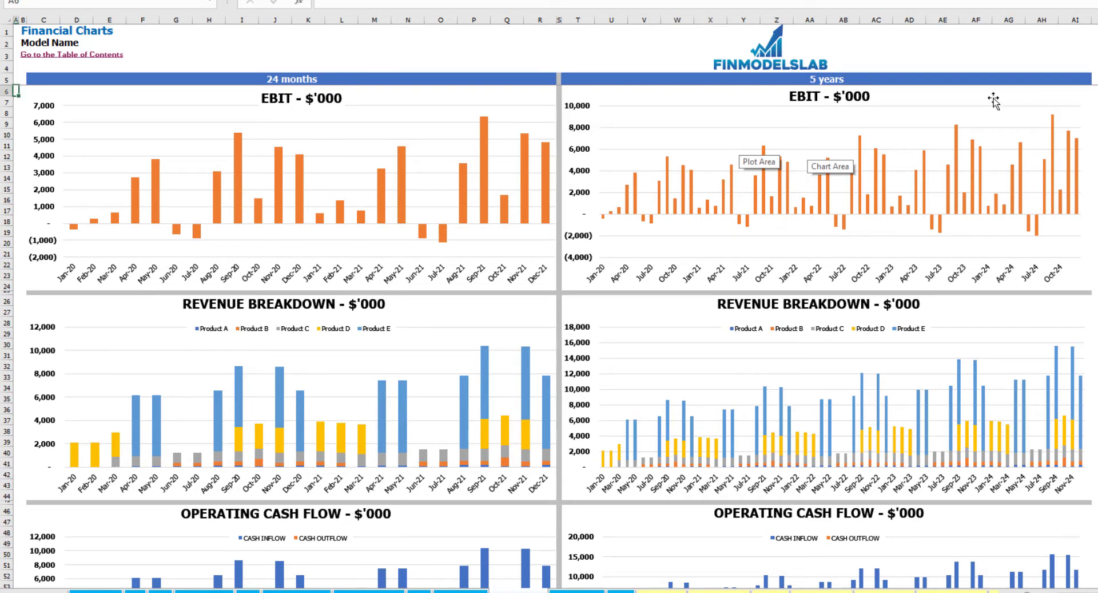
# Review the 24-month and 5-year EBIT, revenue breakdown, operating cash flow and cash balance charts on the Financial Charts sheet
pyautogui.click(1095, 200)
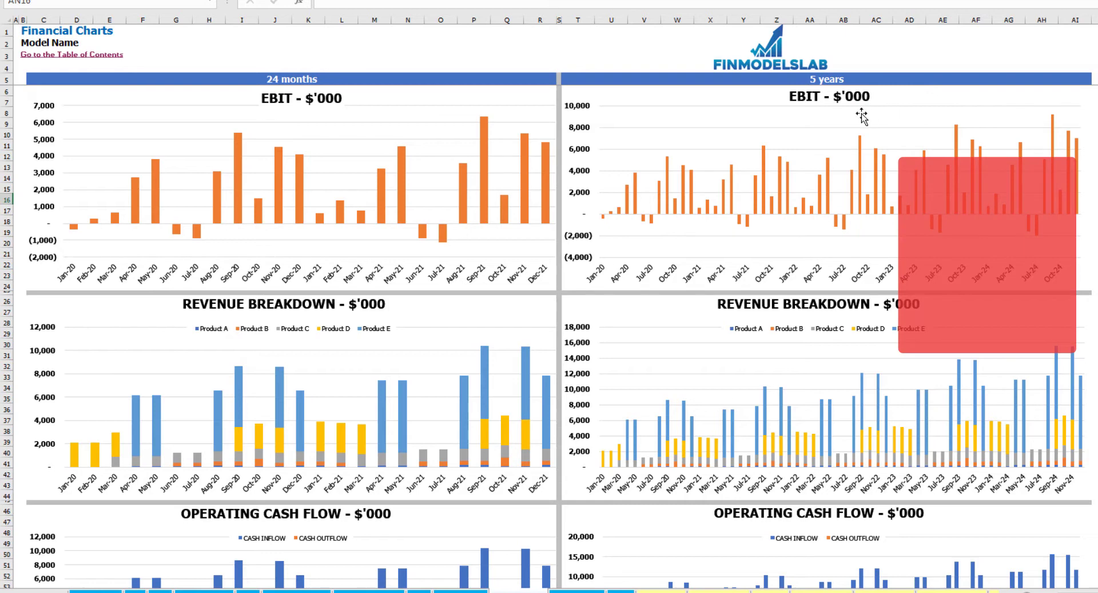
pyautogui.scroll(-3, 362, 269)
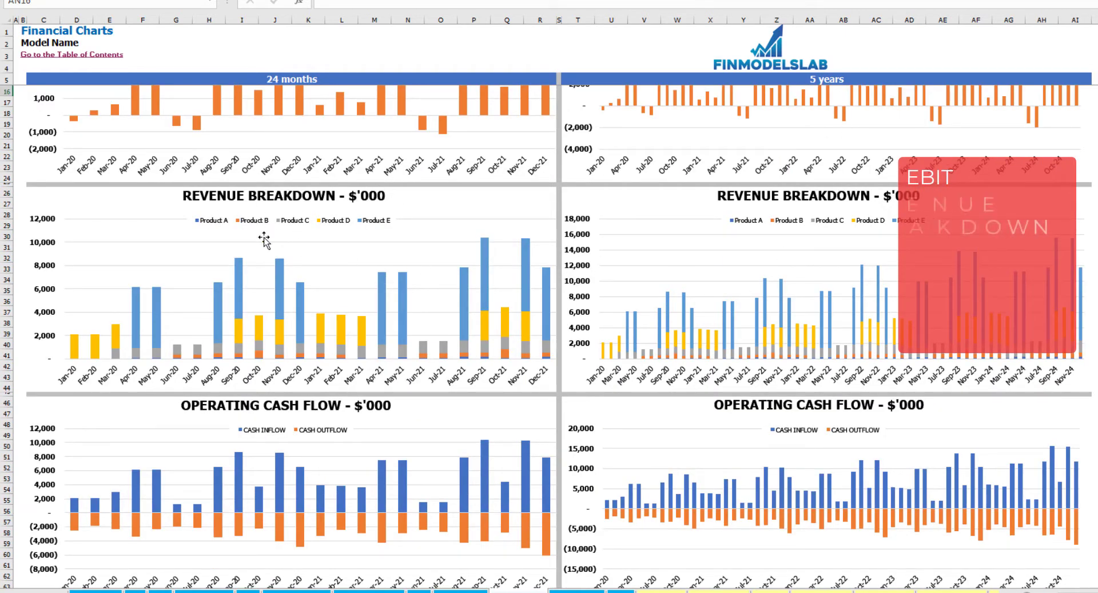
pyautogui.scroll(-10, 363, 239)
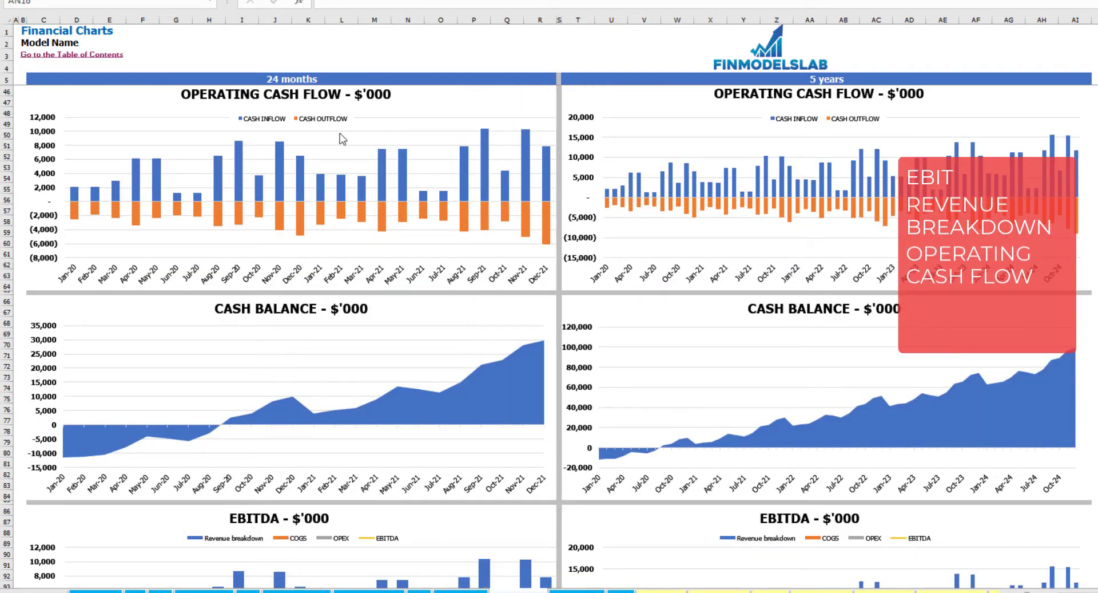
pyautogui.scroll(-4, 344, 338)
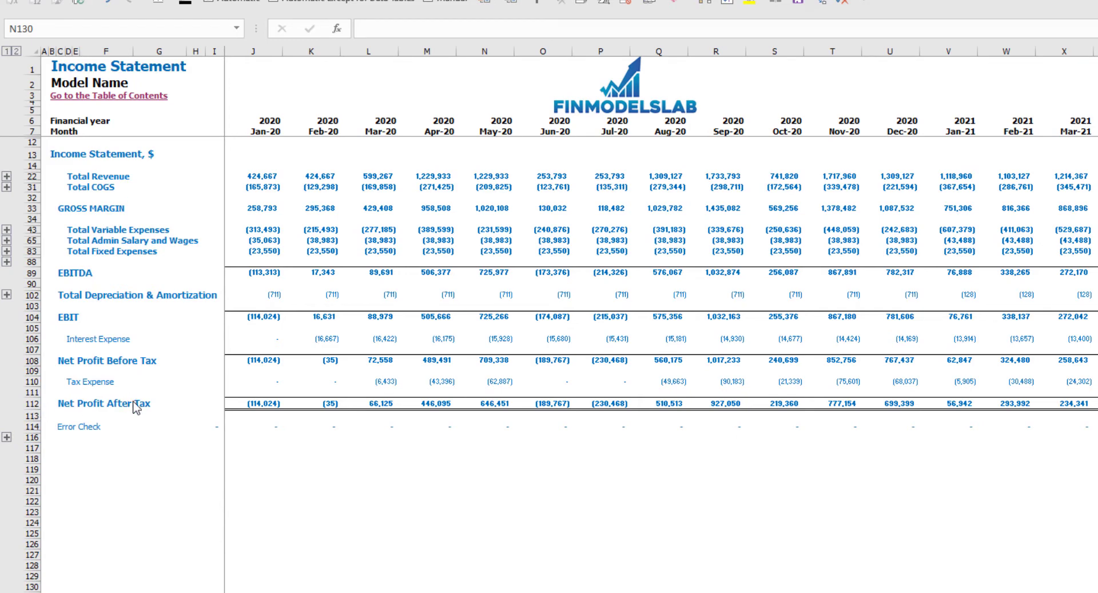
# Expand the fixed expenses, variable expenses and revenue row groups on the Income Statement sheet
pyautogui.click(8, 251)
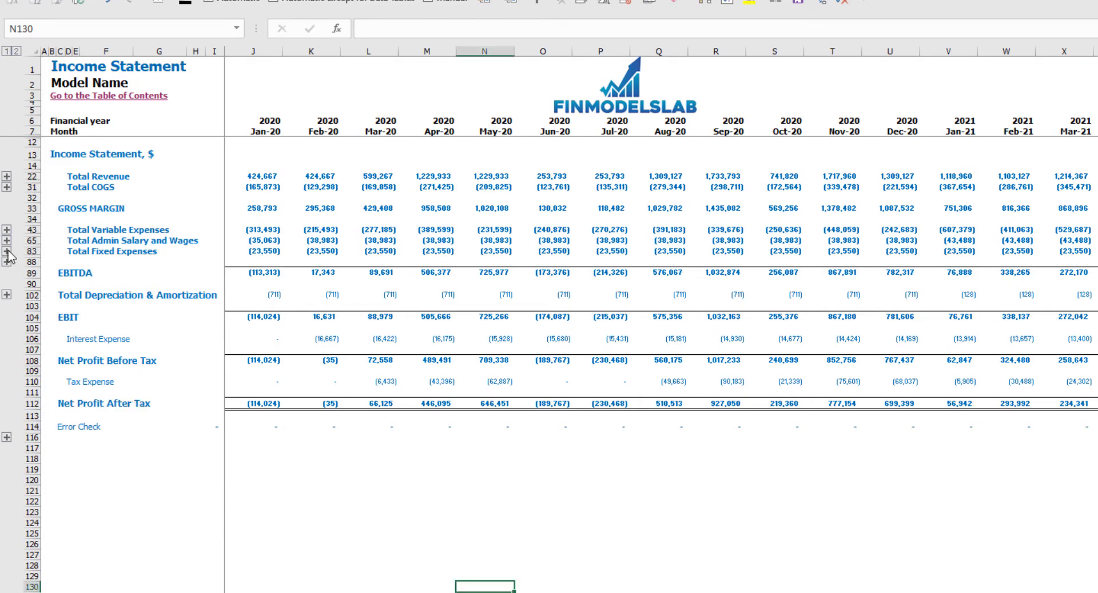
pyautogui.click(7, 251)
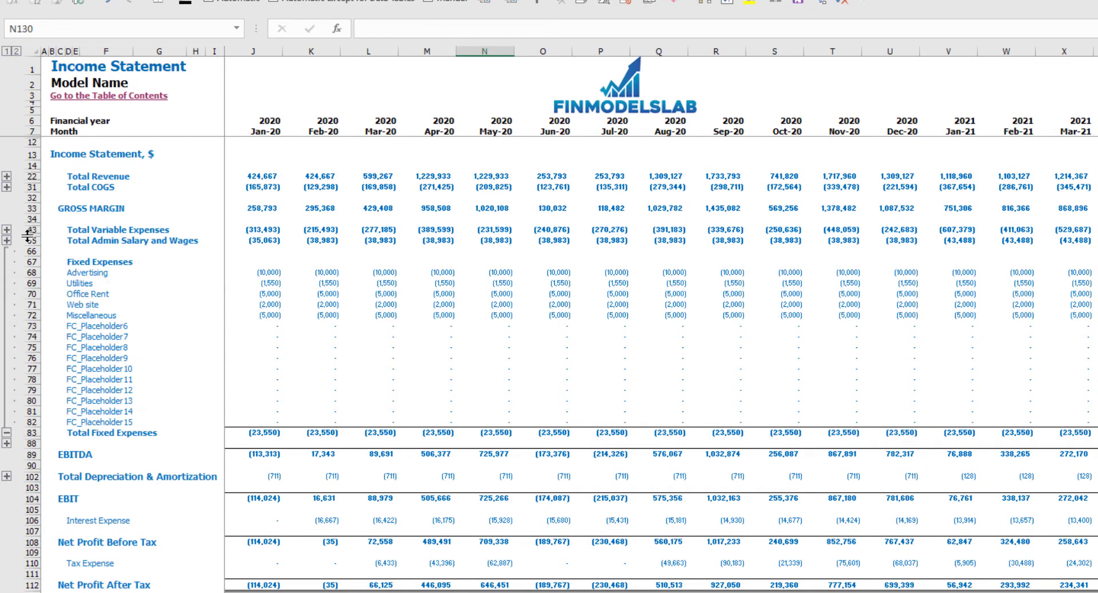
pyautogui.click(7, 230)
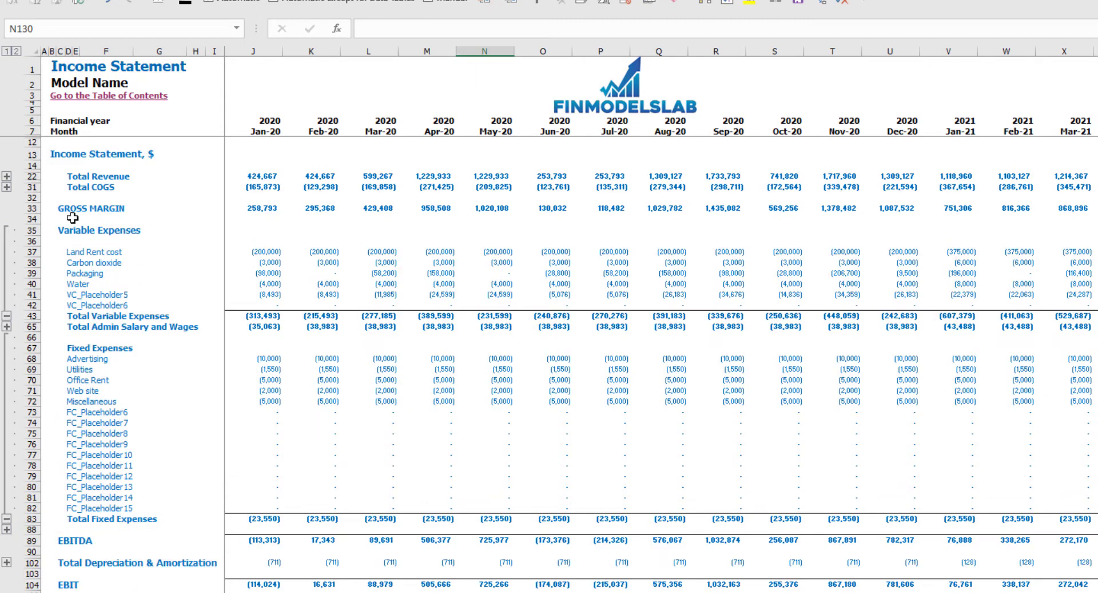
pyautogui.click(7, 176)
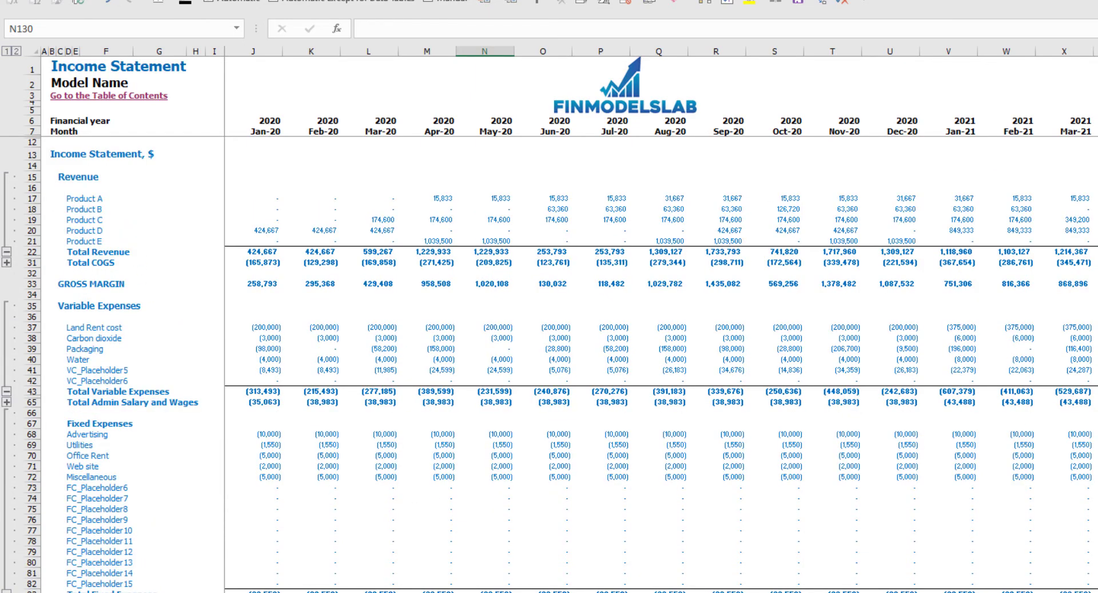
# Go through the monthly Cash Flow Statement and its indirect method version
pyautogui.hotkey('ctrl', 'pagedown')
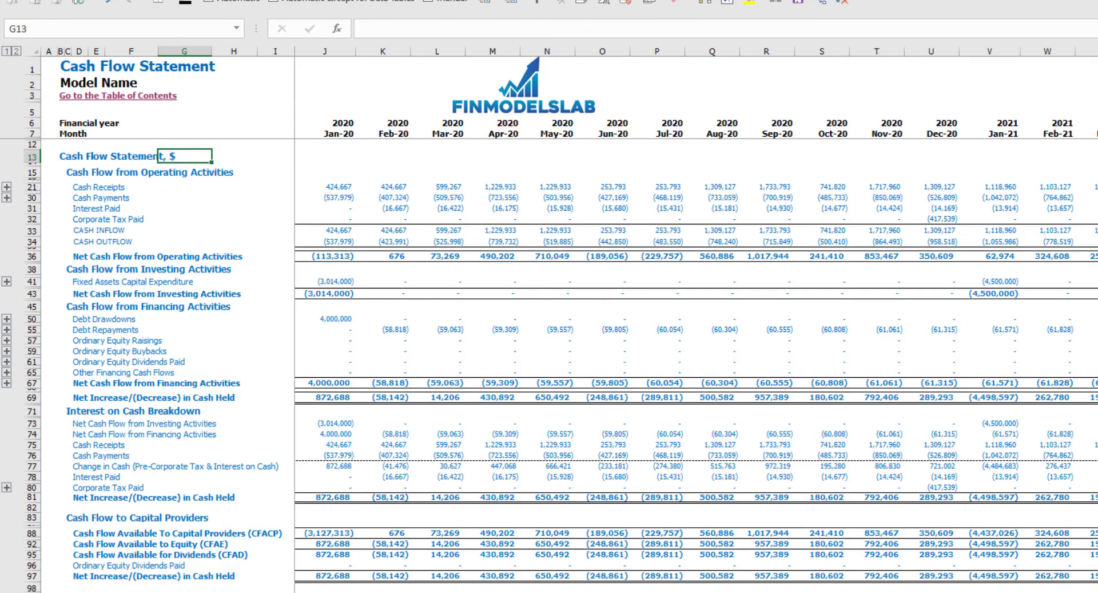
pyautogui.hotkey('ctrl', 'pagedown')
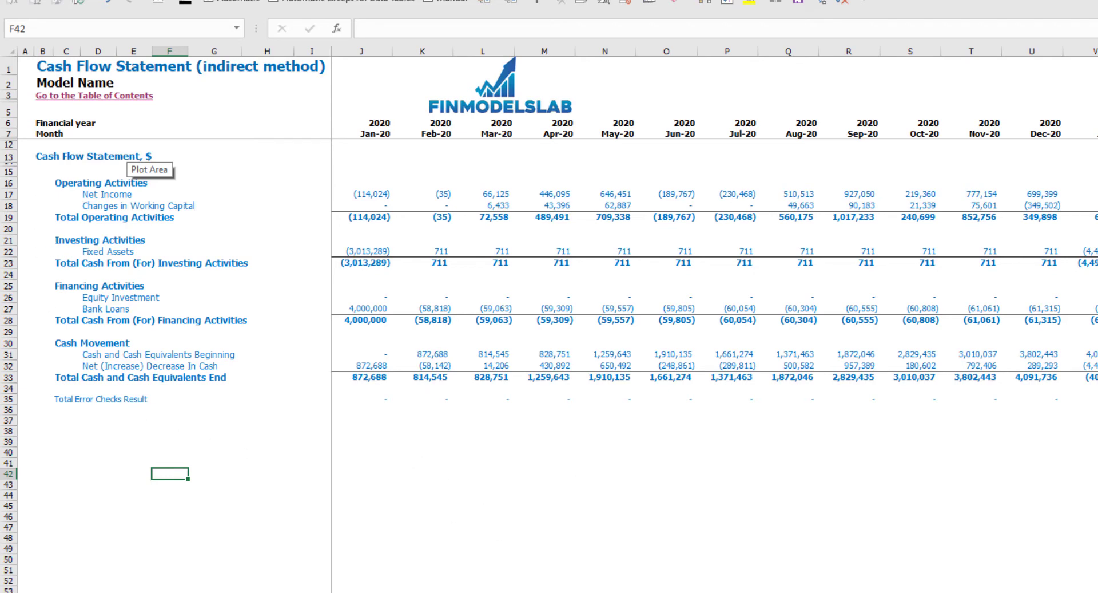
# Set the detailed year of the Financial Statements Summary to 2022
pyautogui.hotkey('ctrl', 'pageup')
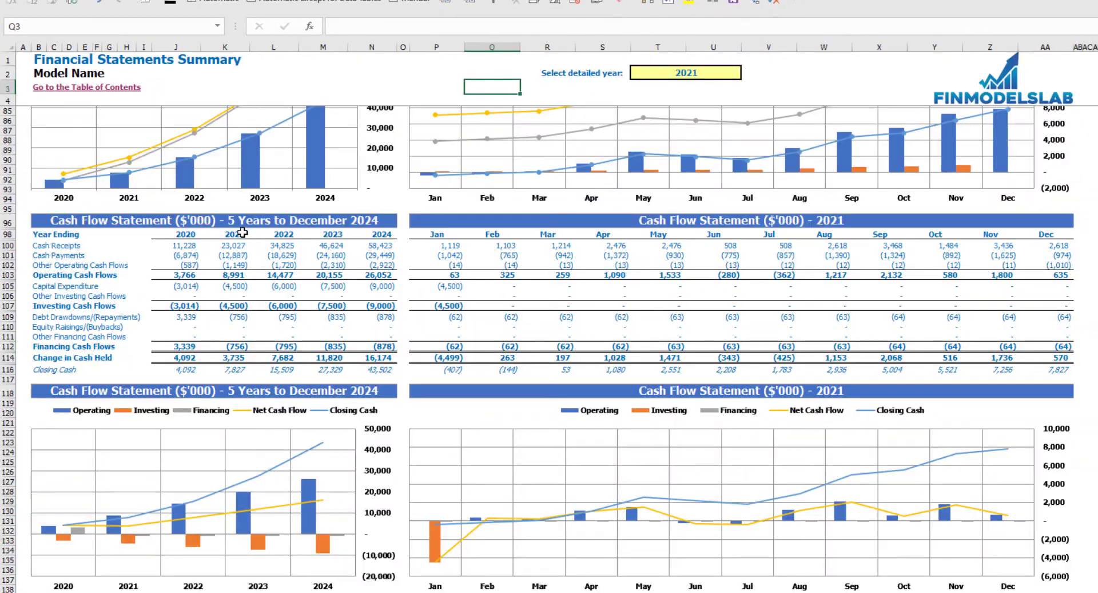
pyautogui.scroll(15, 368, 292)
pyautogui.scroll(7, 368, 292)
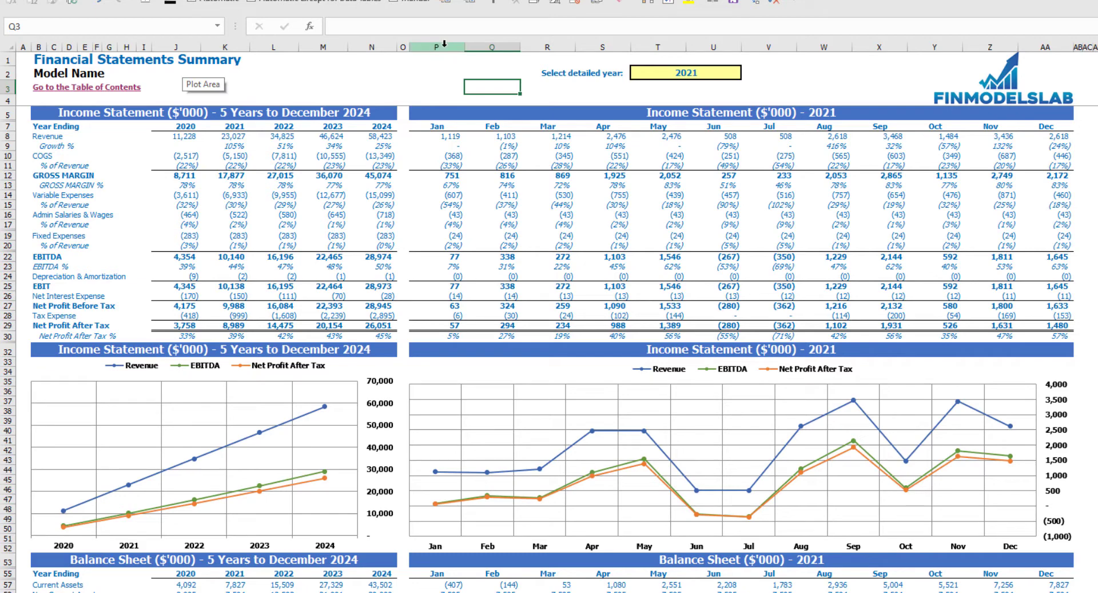
pyautogui.click(737, 73)
pyautogui.click(747, 72)
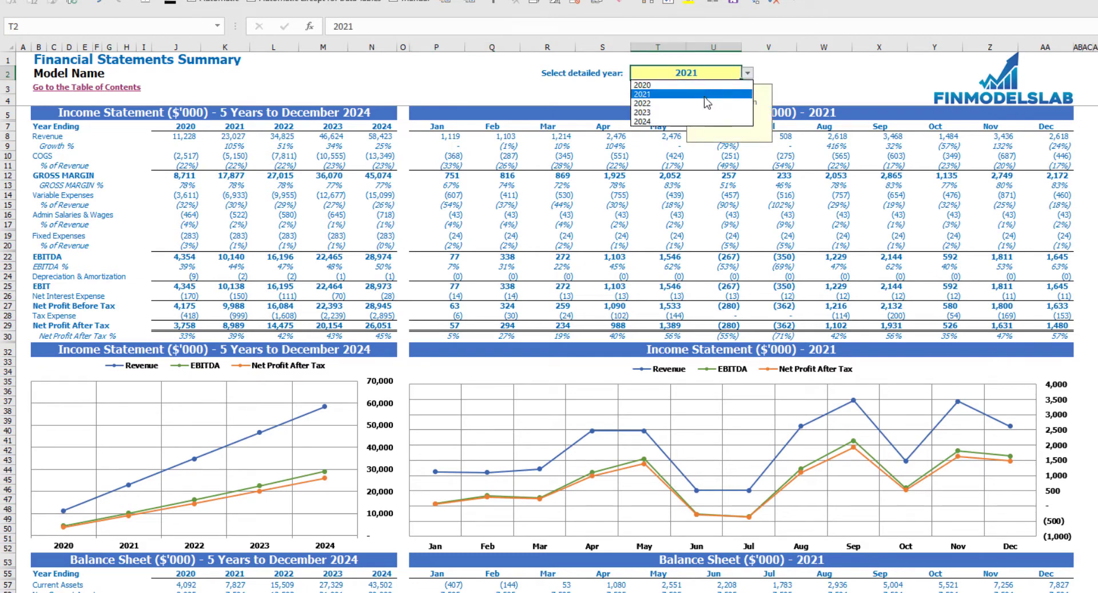
pyautogui.click(649, 99)
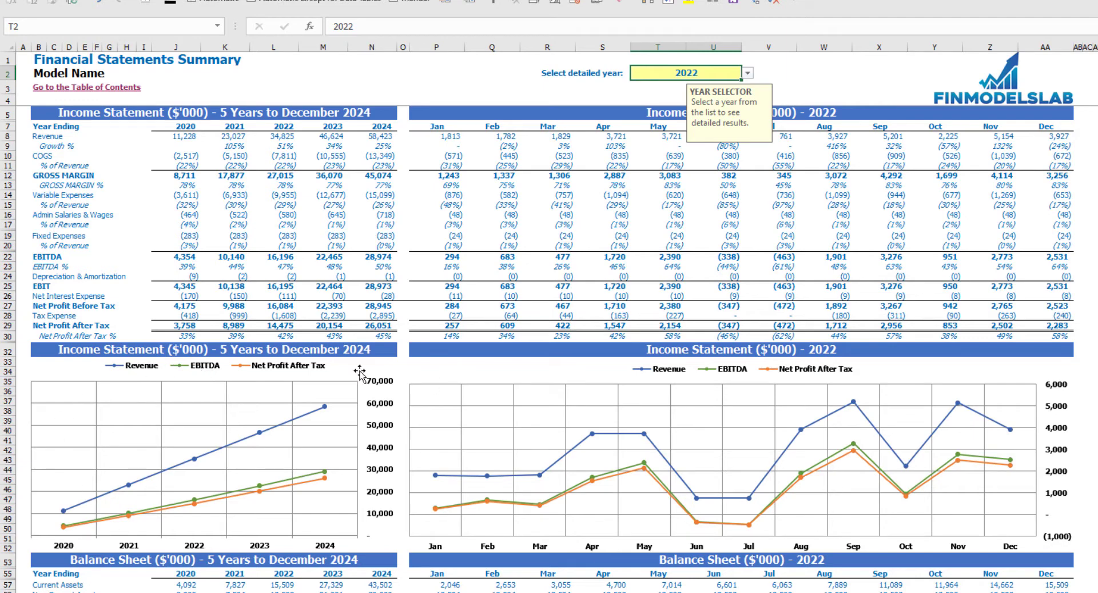
pyautogui.click(1094, 287)
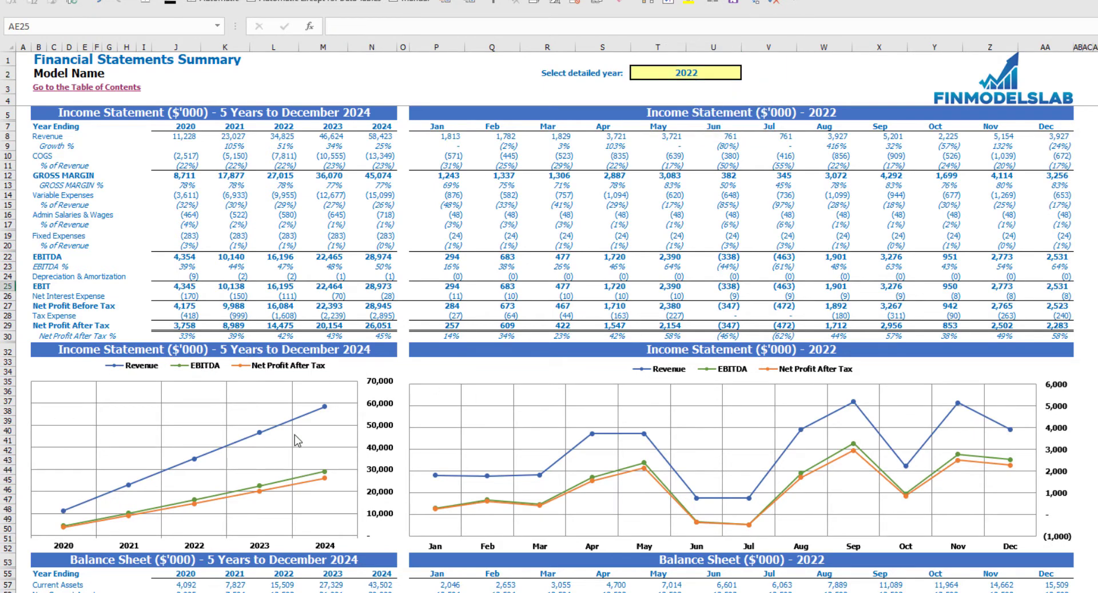
# Review the 5-year and 2022 balance sheet and cash flow tables and charts in the Financial Statements Summary
pyautogui.scroll(-7, 294, 444)
pyautogui.scroll(-3, 295, 440)
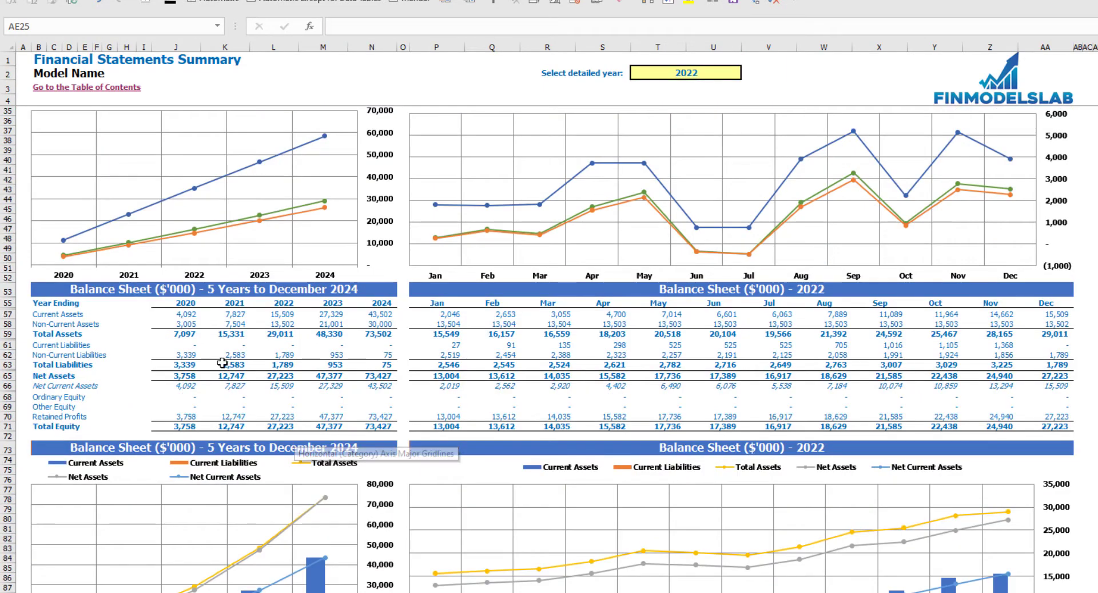
pyautogui.scroll(-3, 223, 361)
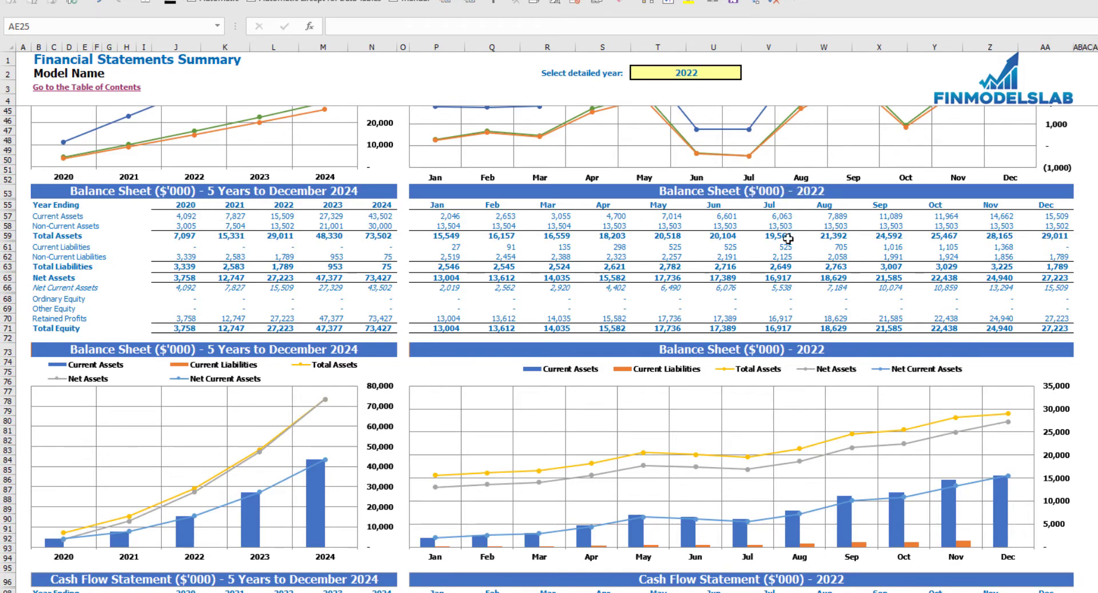
pyautogui.scroll(-13, 532, 333)
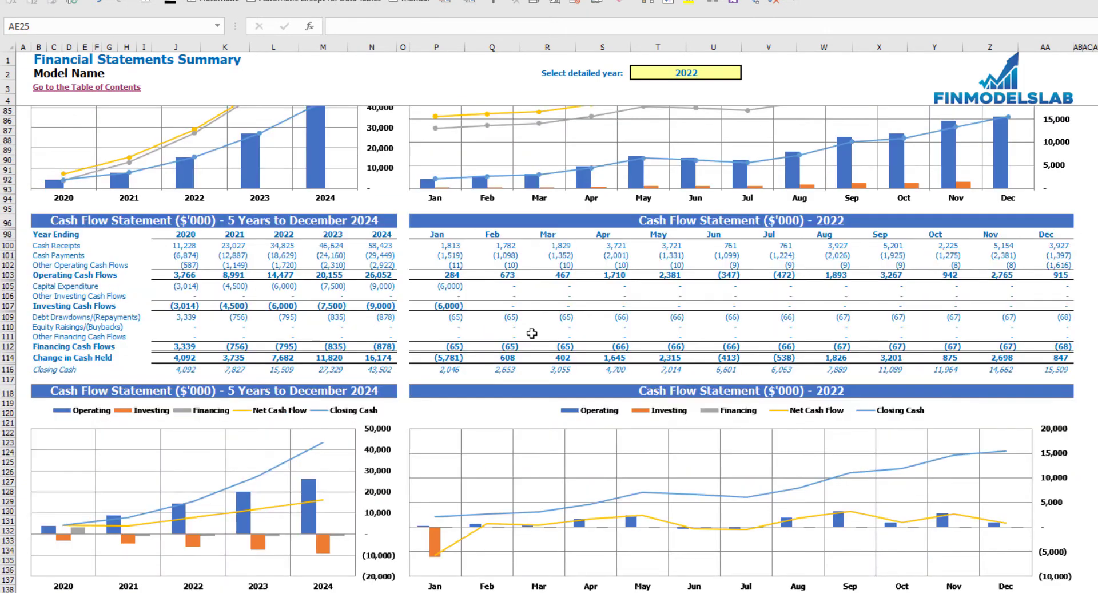
pyautogui.scroll(-3, 532, 333)
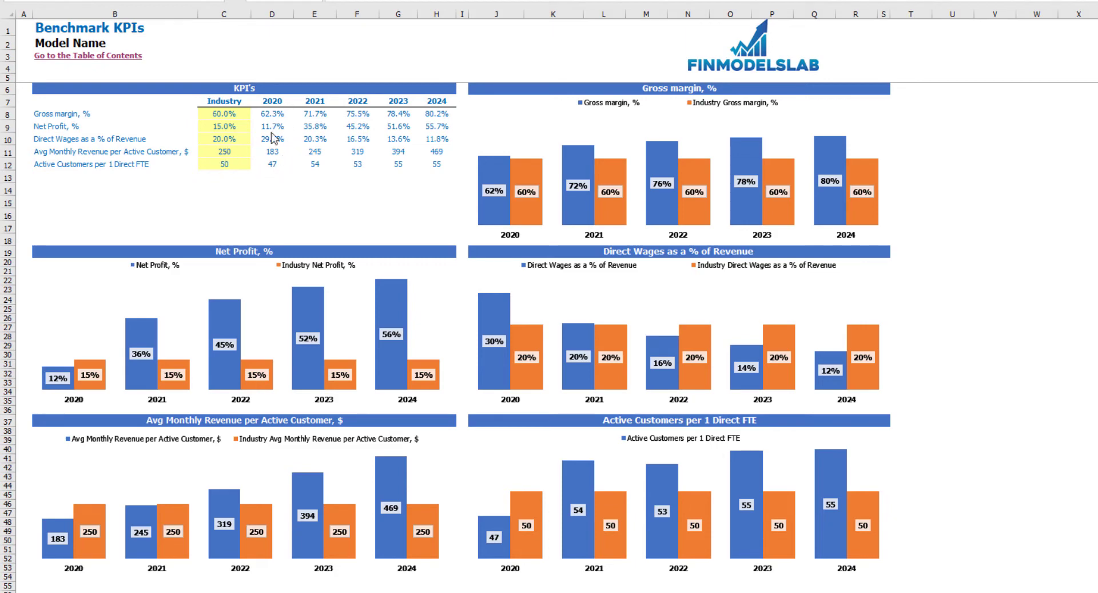
# Go through the Benchmark KPIs from gross margin and net profit down to active customers per direct FTE
pyautogui.click(37, 117)
pyautogui.press('Down')
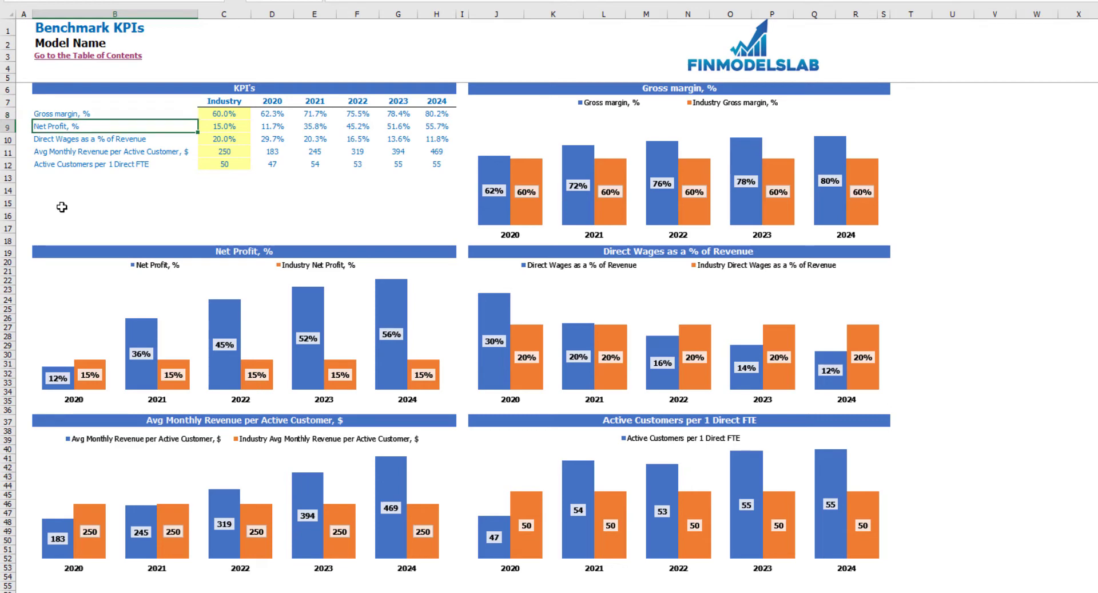
pyautogui.press('Down')
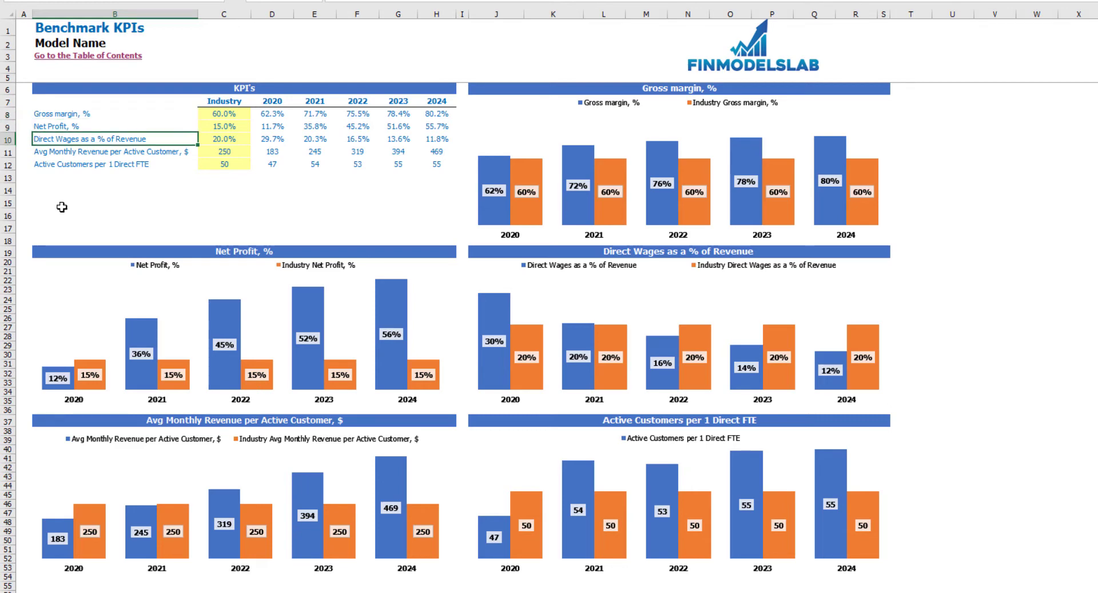
pyautogui.press('Down')
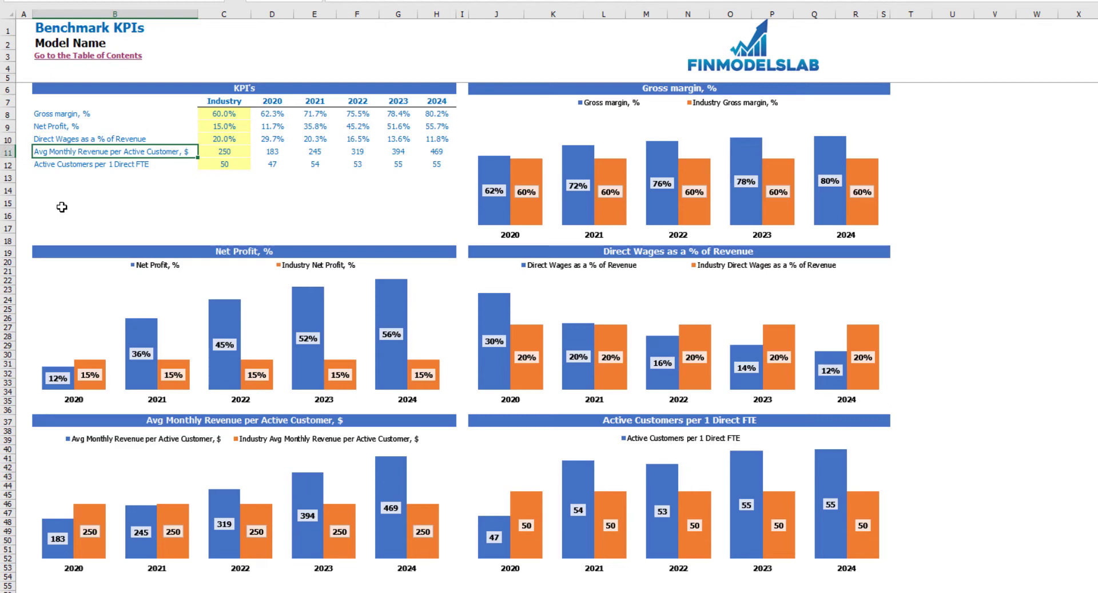
pyautogui.press('Down')
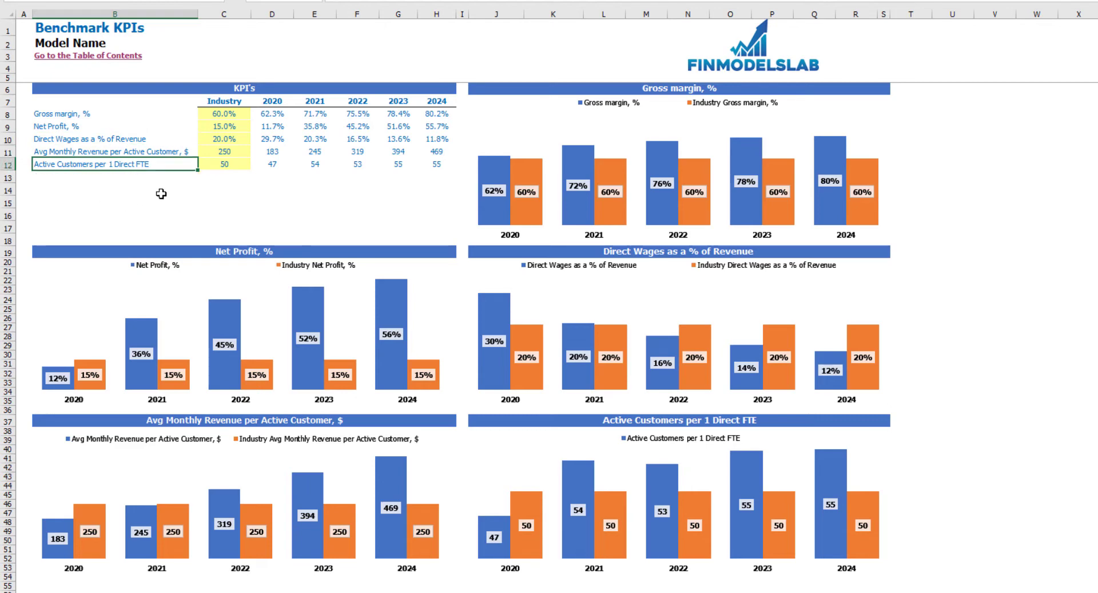
# Set the industry benchmark for gross margin to 65%
pyautogui.click(216, 113)
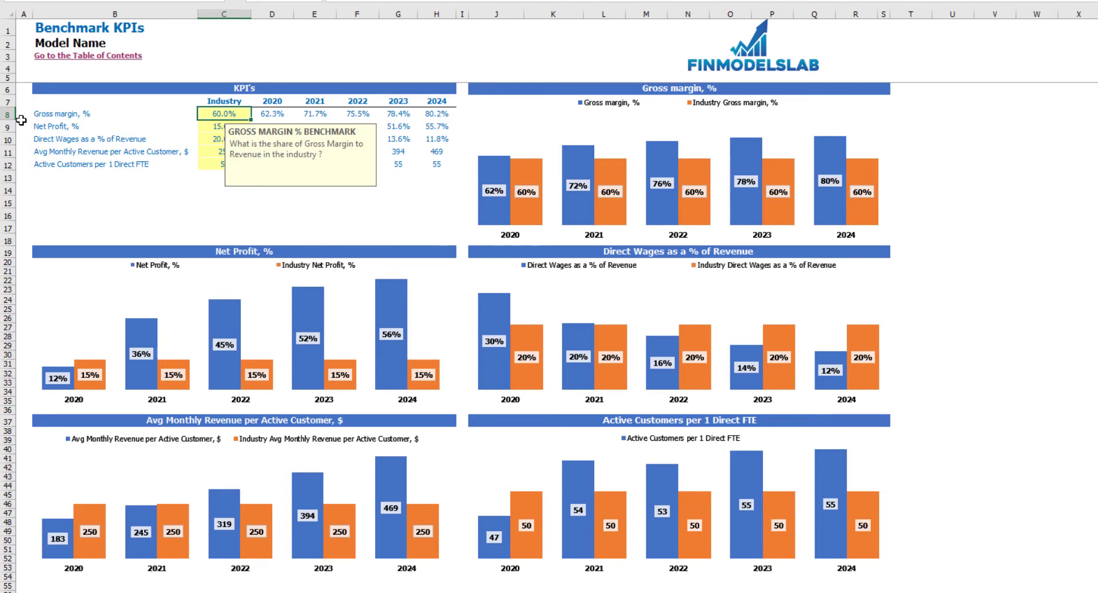
pyautogui.press('Return')
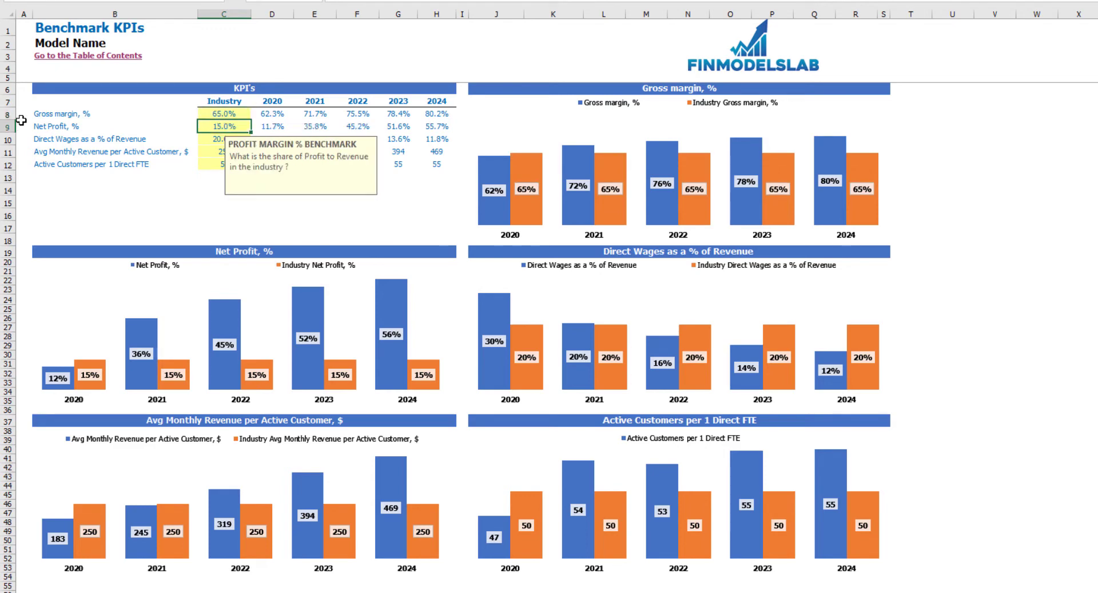
pyautogui.click(426, 189)
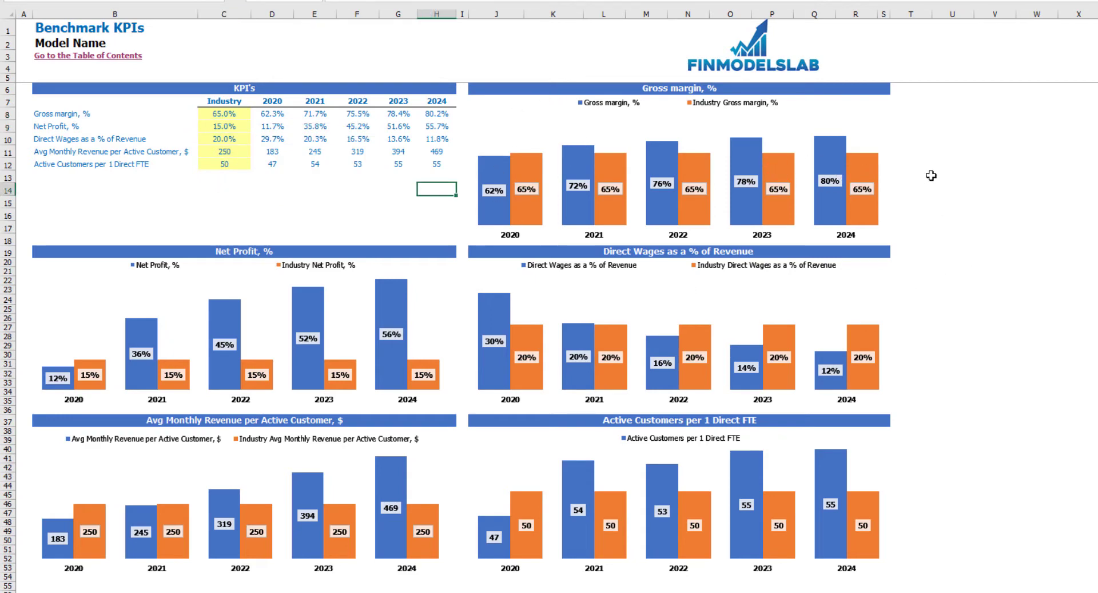
# Examine the model's own KPI values for 2020 to 2024 beside the industry benchmarks
pyautogui.moveTo(264, 112); pyautogui.dragTo(429, 166)
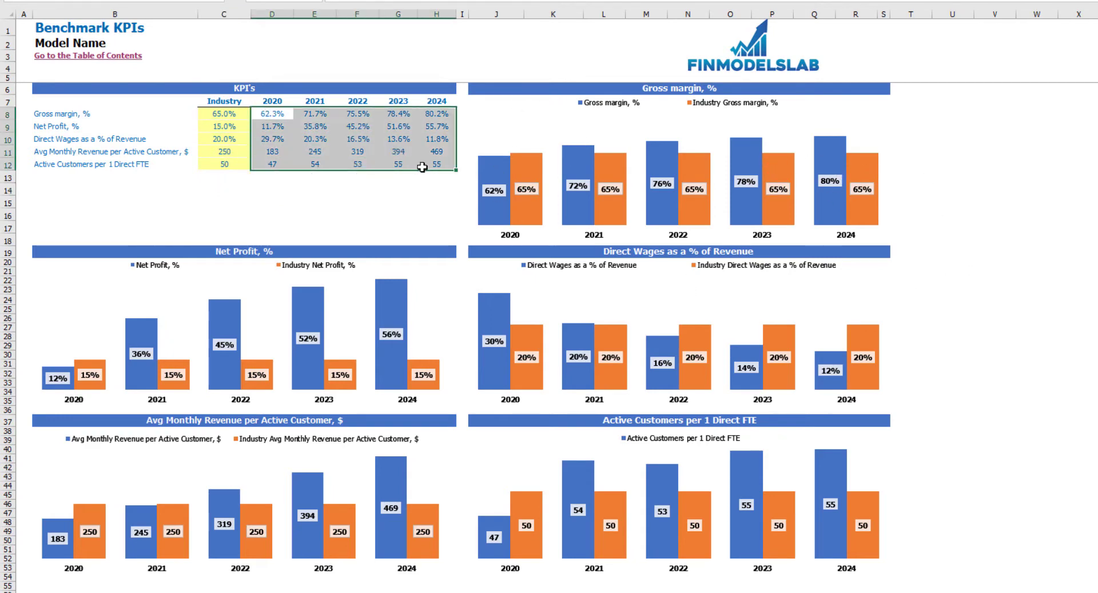
pyautogui.click(303, 208)
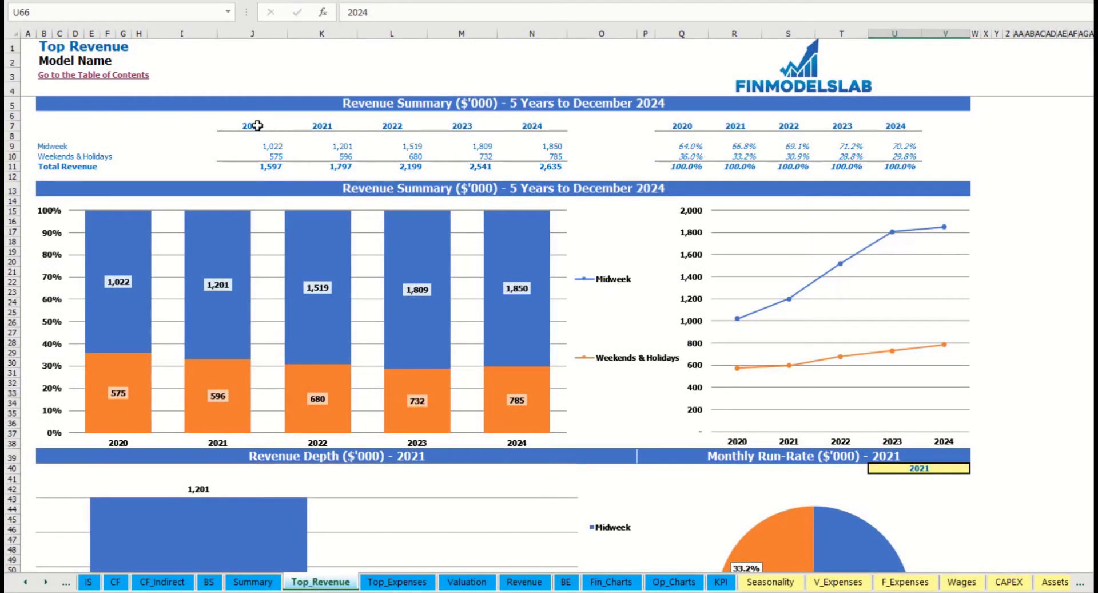
# Examine the Midweek and Weekends & Holidays revenue amounts and percentage shares for 2020 to 2024 on the Top Revenue sheet
pyautogui.moveTo(261, 143); pyautogui.dragTo(532, 166)
pyautogui.moveTo(686, 150); pyautogui.dragTo(909, 166)
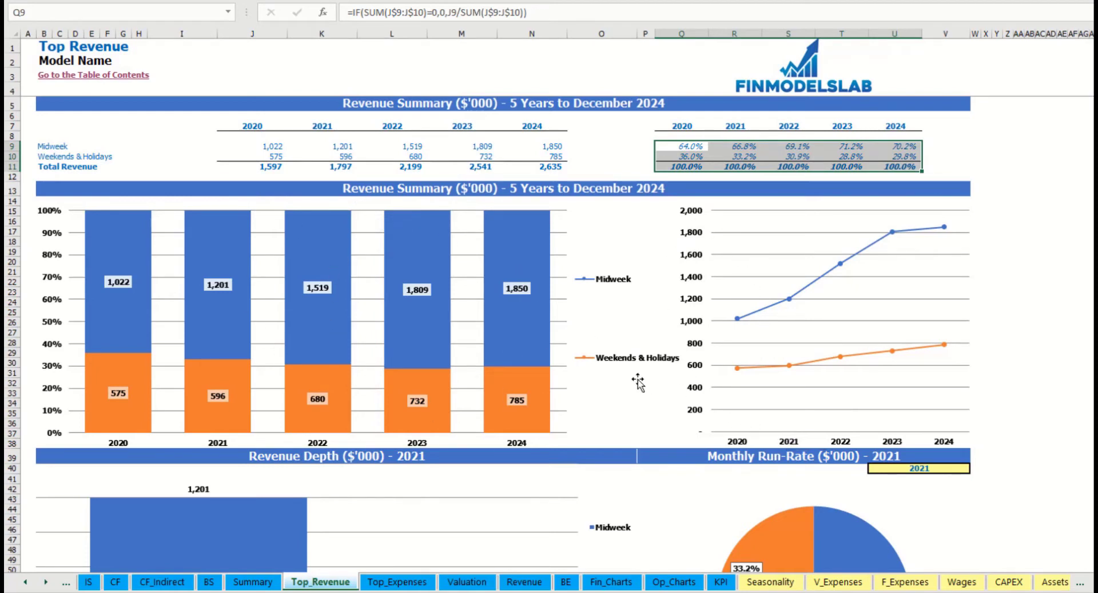
# Set the year of the Revenue Depth and Monthly Run-Rate charts to 2022
pyautogui.scroll(-7, 808, 434)
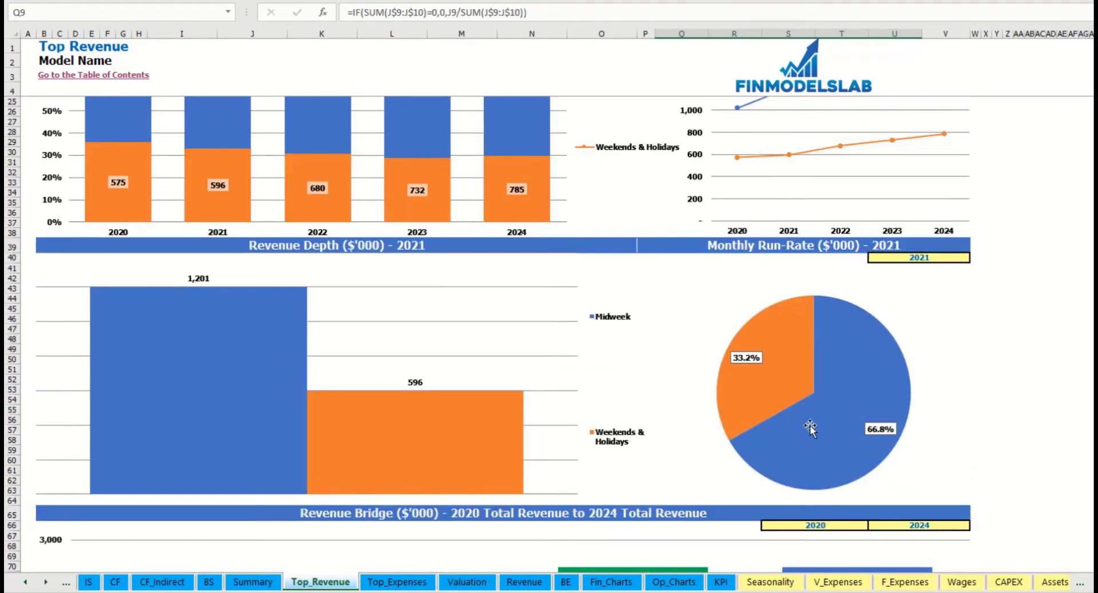
pyautogui.click(973, 258)
pyautogui.click(976, 258)
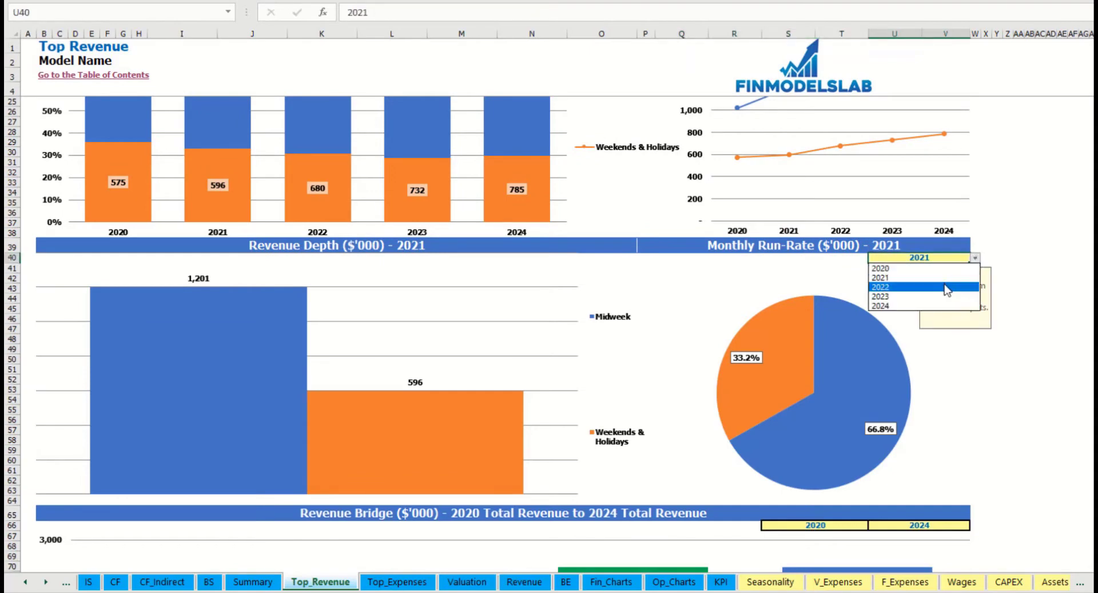
pyautogui.click(913, 288)
pyautogui.click(725, 249)
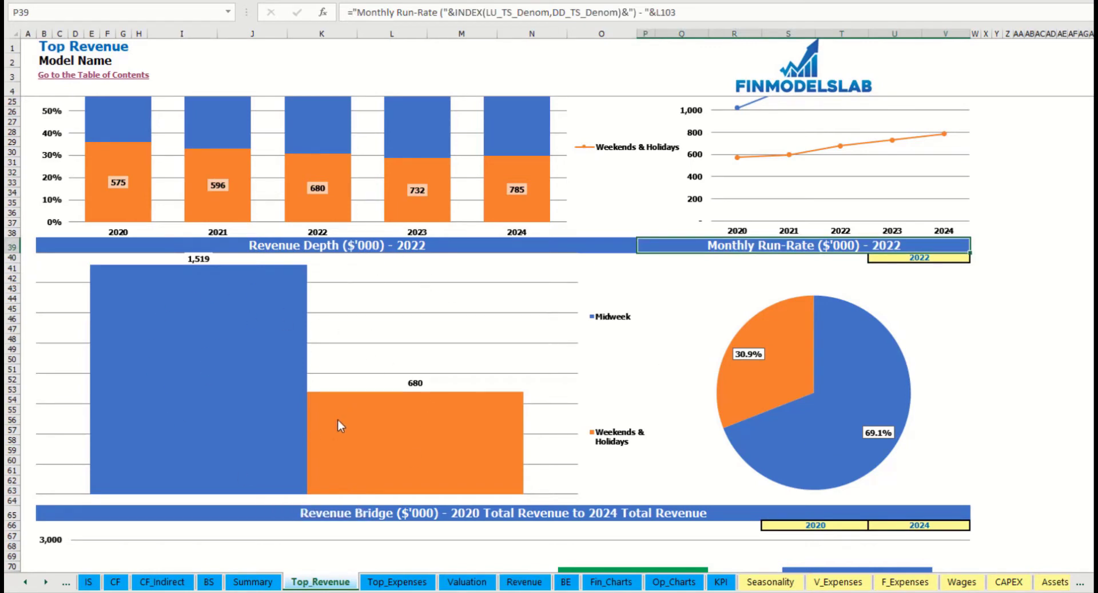
# Set the first year of the Revenue Bridge chart to 2021 and pick its last year
pyautogui.scroll(-10, 340, 422)
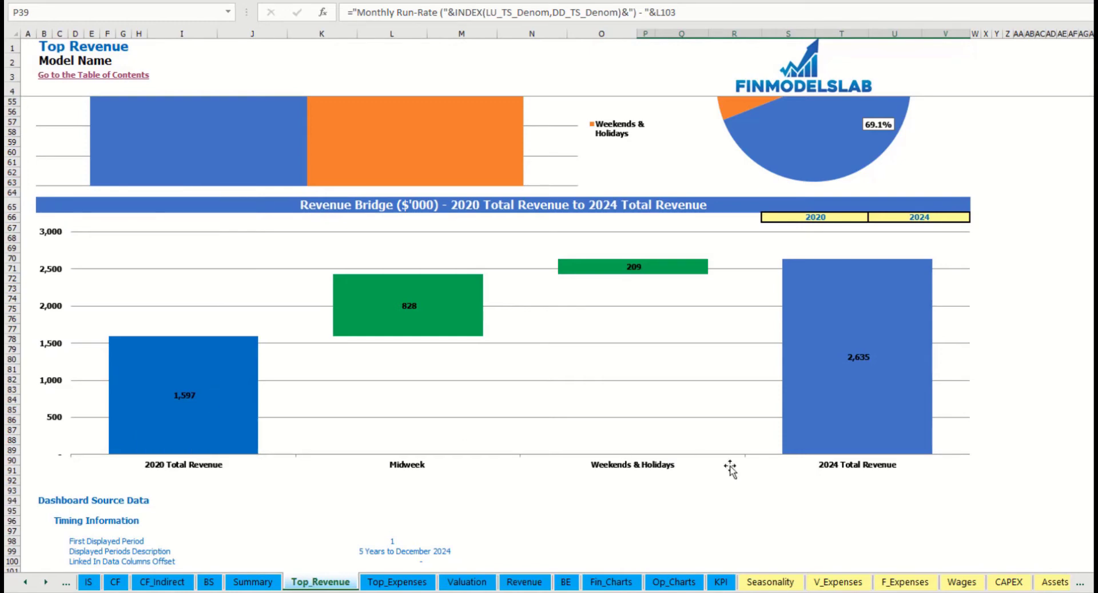
pyautogui.click(864, 218)
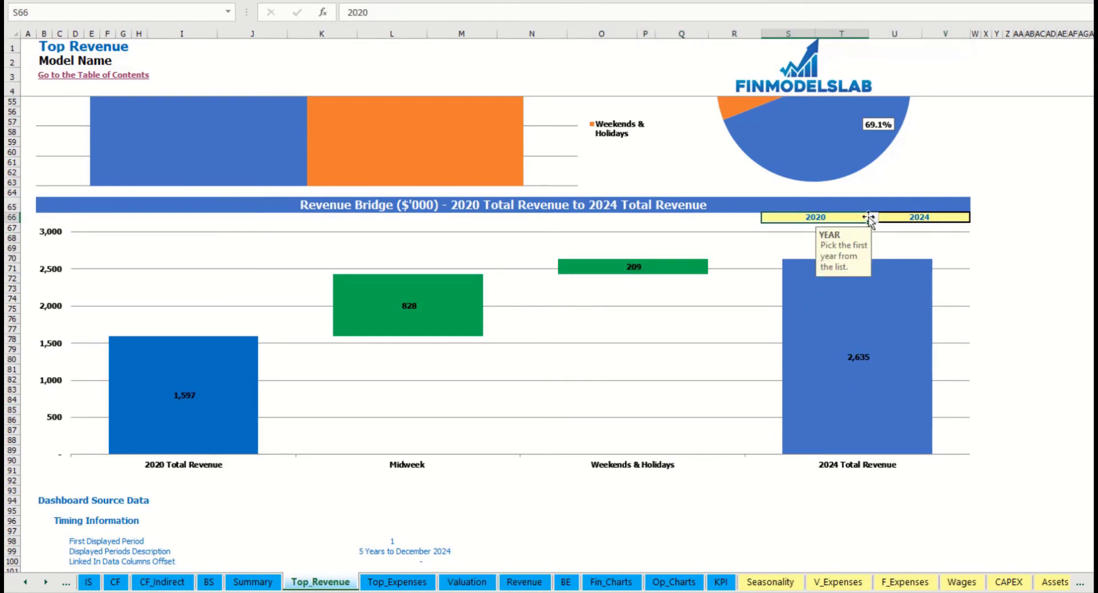
pyautogui.click(873, 218)
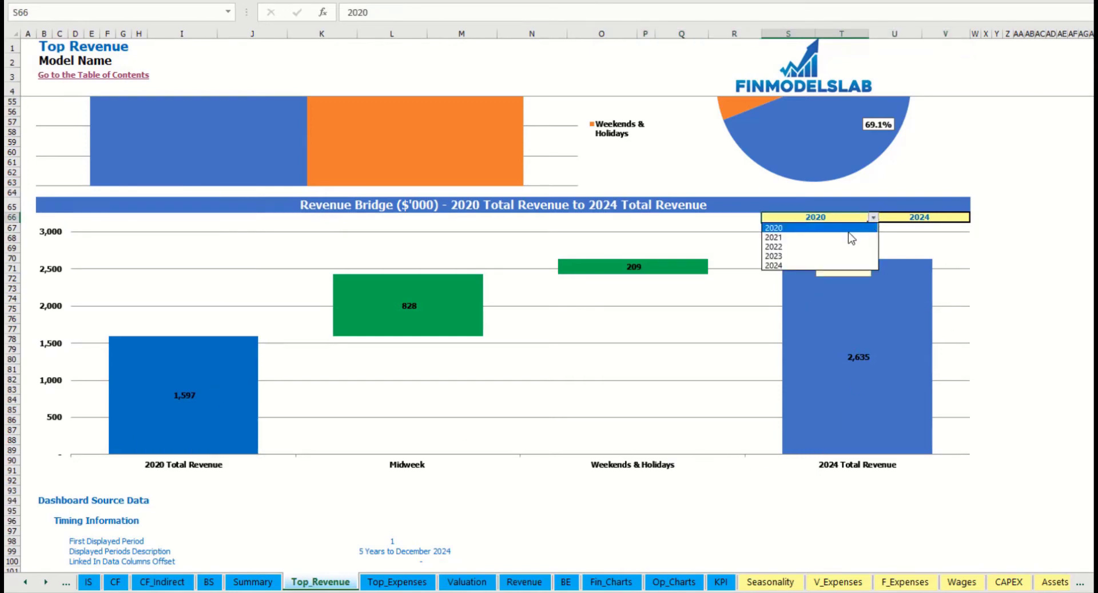
pyautogui.click(851, 237)
pyautogui.click(965, 216)
pyautogui.click(975, 217)
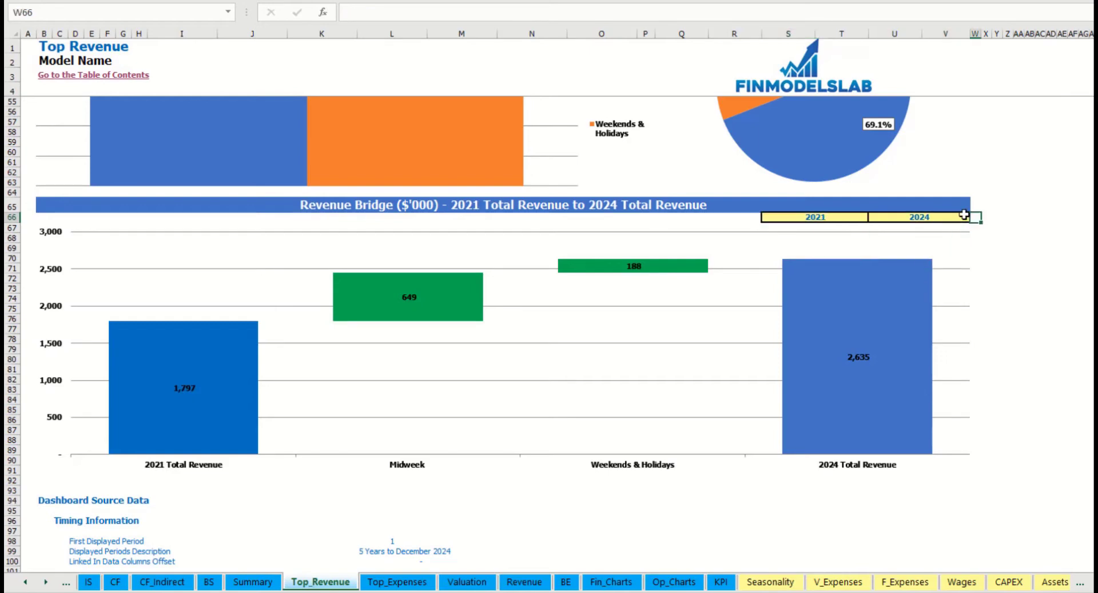
pyautogui.click(964, 217)
pyautogui.click(975, 217)
pyautogui.click(941, 255)
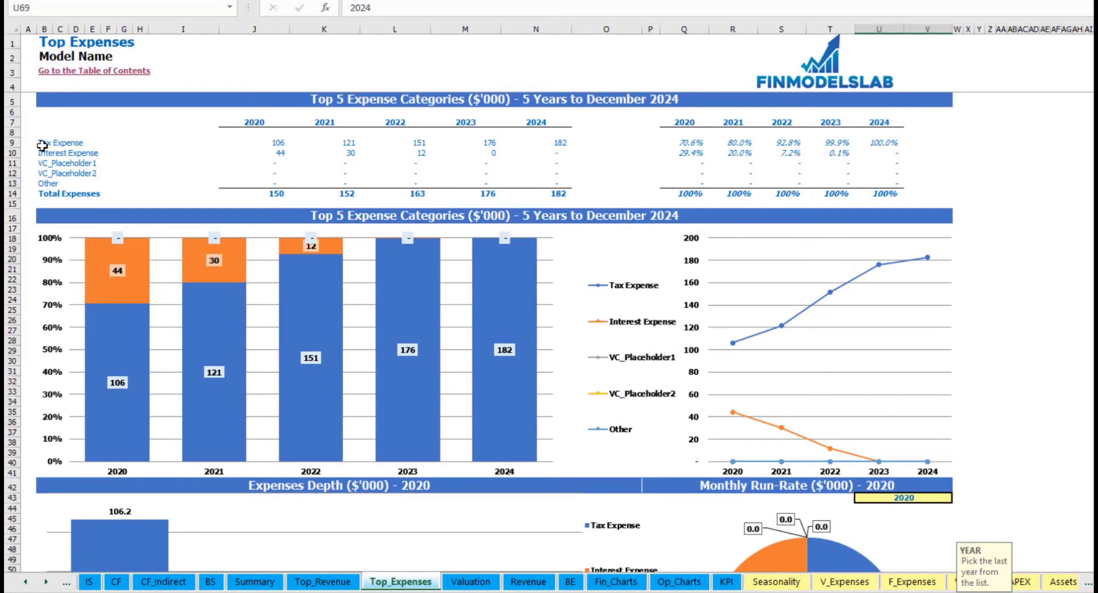
# Examine the top five expense categories and their charts on the Top Expenses sheet
pyautogui.moveTo(42, 145); pyautogui.dragTo(44, 184)
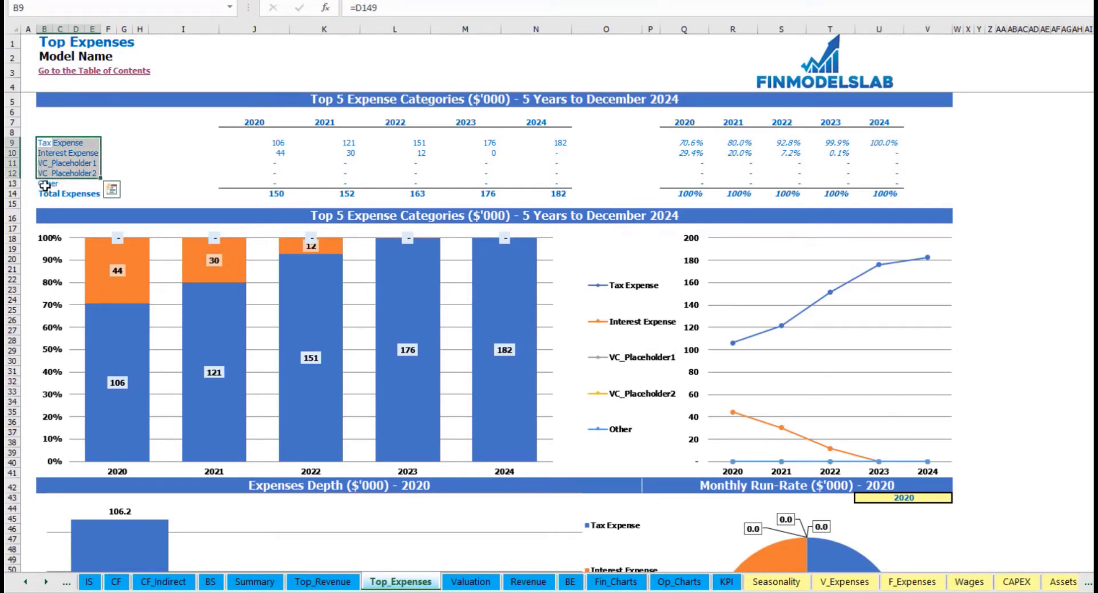
pyautogui.click(41, 184)
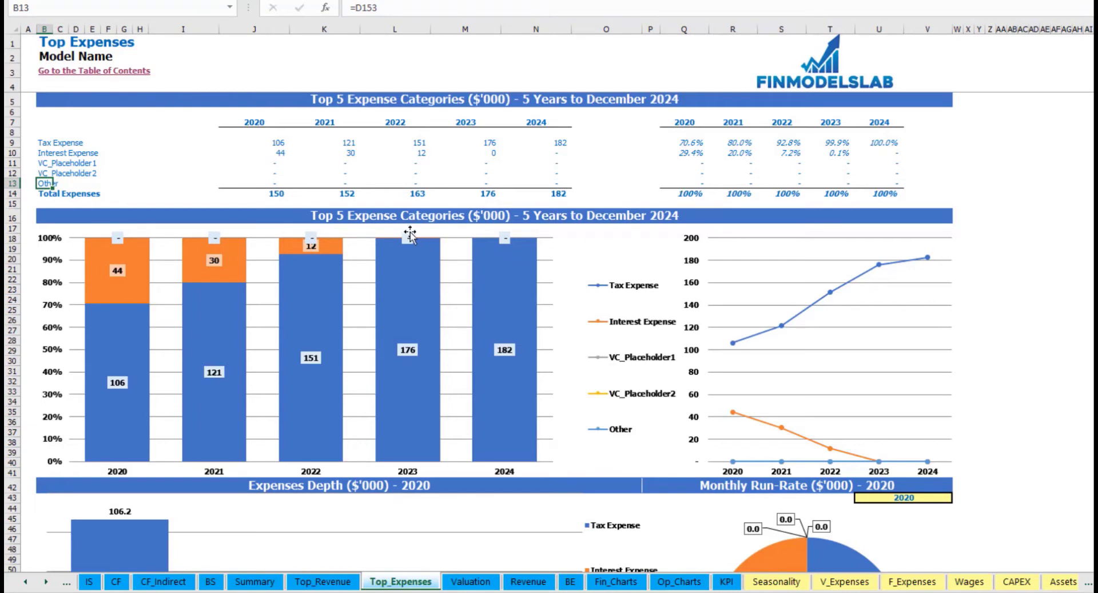
pyautogui.scroll(-3, 411, 226)
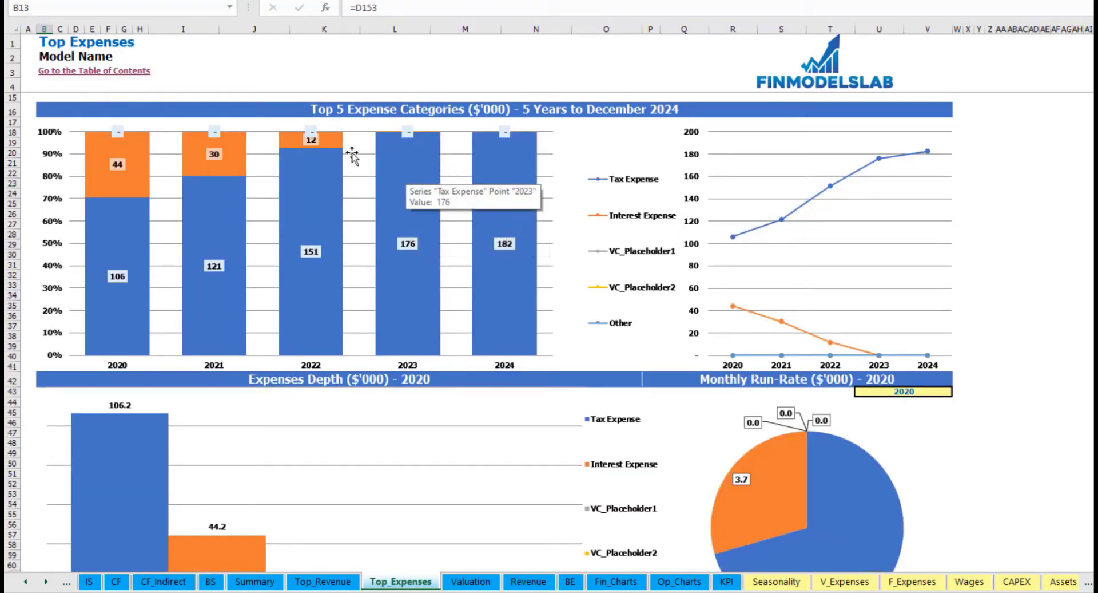
# Set the year of the Expenses Depth and Monthly Run-Rate charts to 2022
pyautogui.scroll(-3, 366, 269)
pyautogui.scroll(-3, 389, 303)
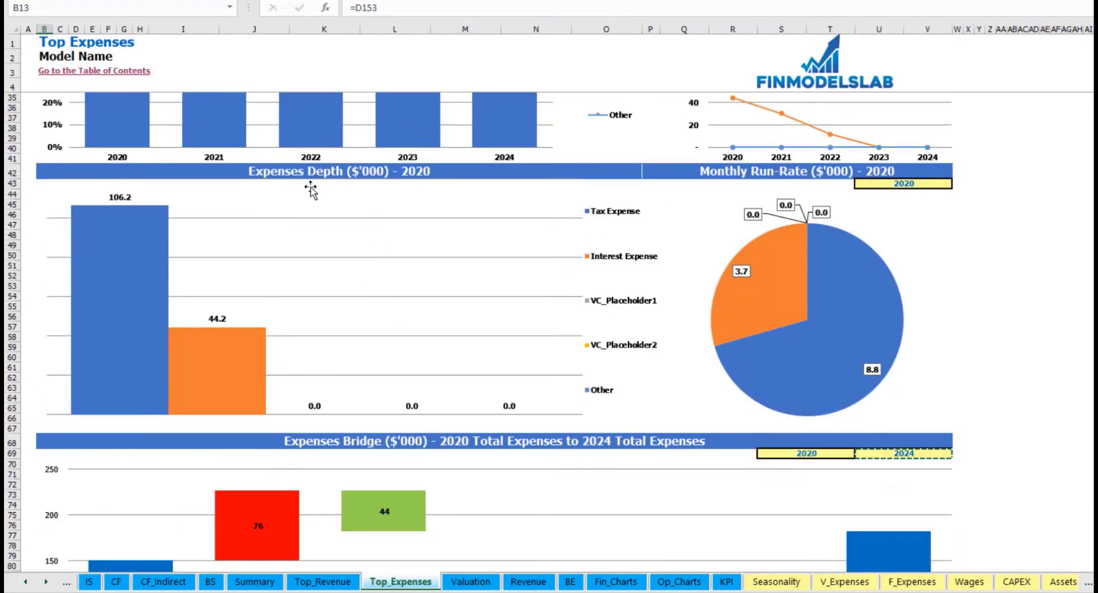
pyautogui.click(941, 185)
pyautogui.click(957, 184)
pyautogui.click(884, 214)
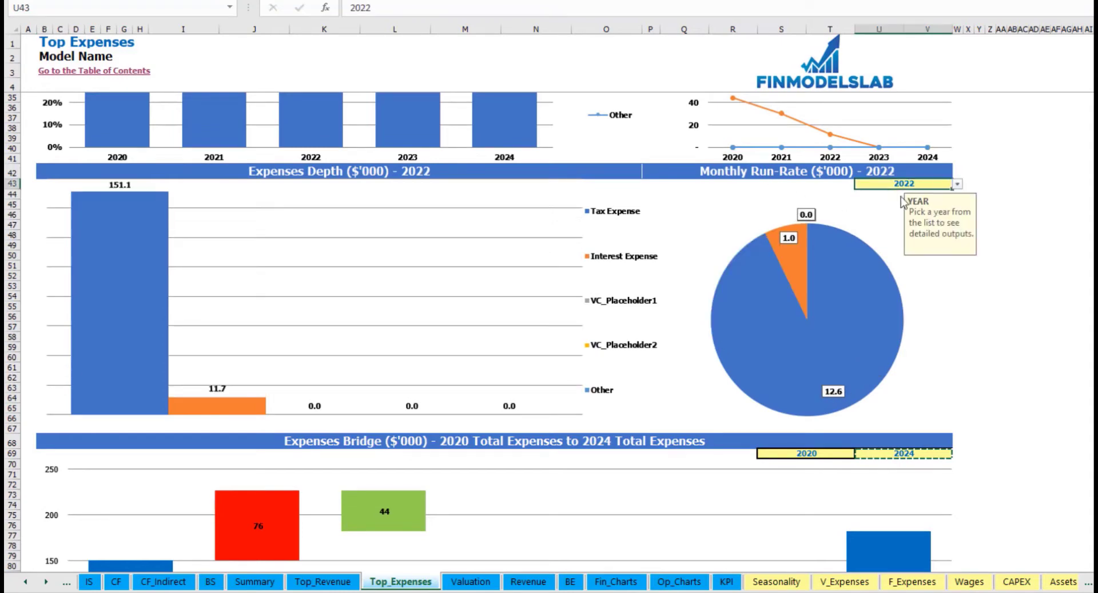
# Examine the Expenses Bridge chart from 2020 to 2024 and open the Valuation sheet
pyautogui.scroll(-7, 564, 350)
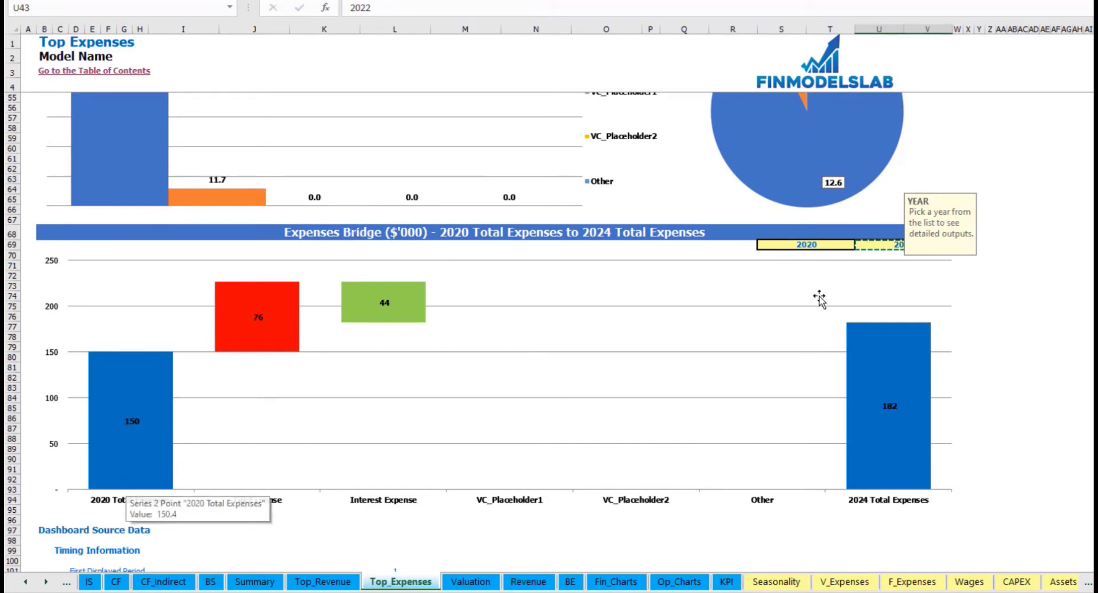
pyautogui.click(1012, 306)
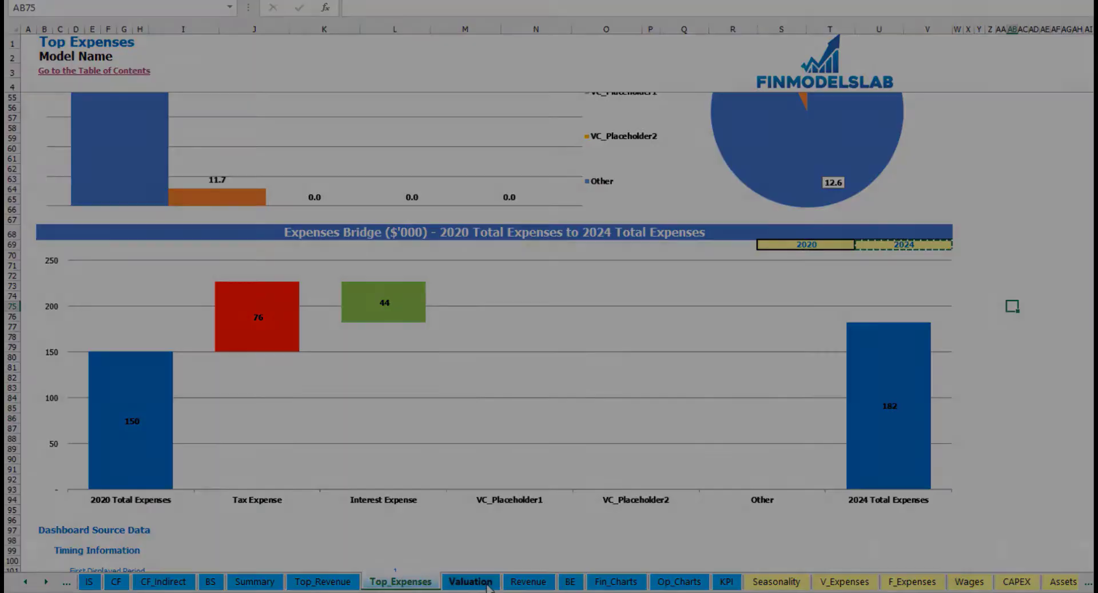
pyautogui.click(470, 581)
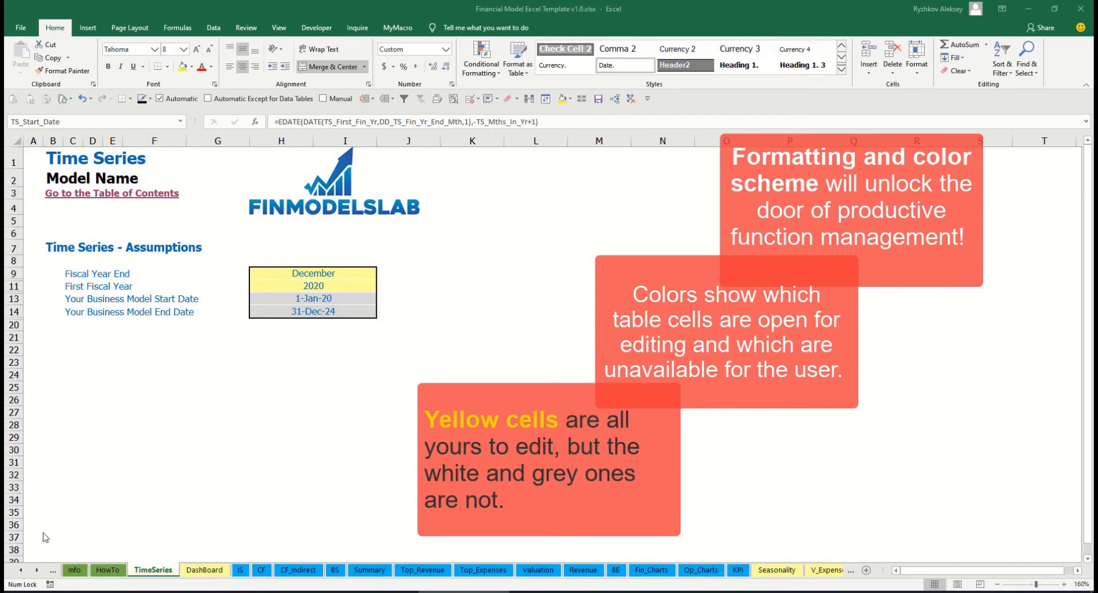
# Look through the workbook's color-coded sheet names from the Time Series sheet to the grey calculation sheets
pyautogui.click(37, 570)
pyautogui.click(37, 570)
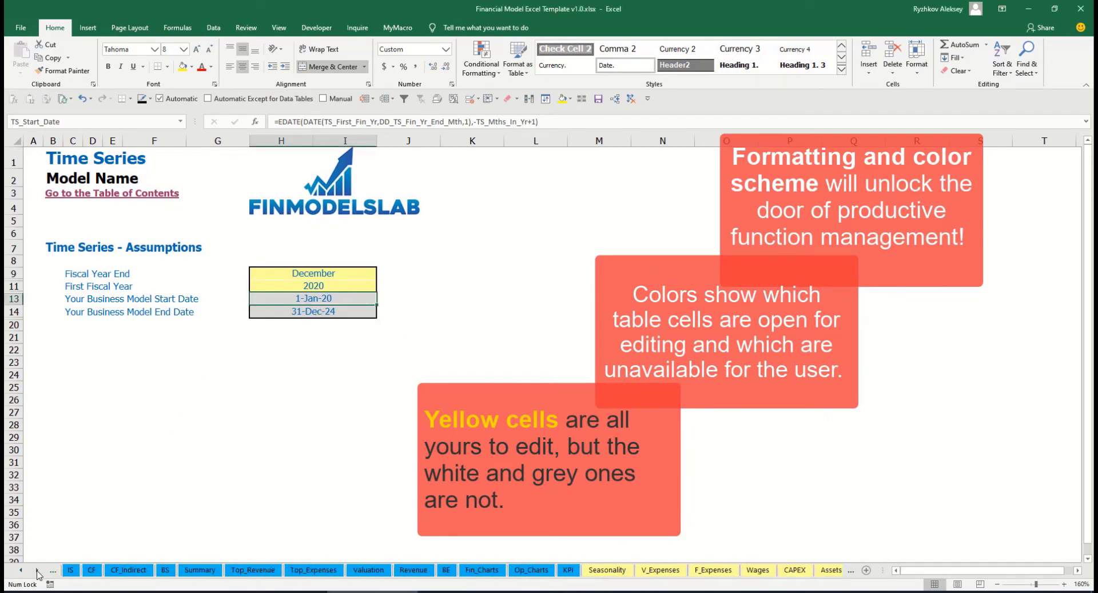
pyautogui.click(38, 571)
pyautogui.click(38, 571)
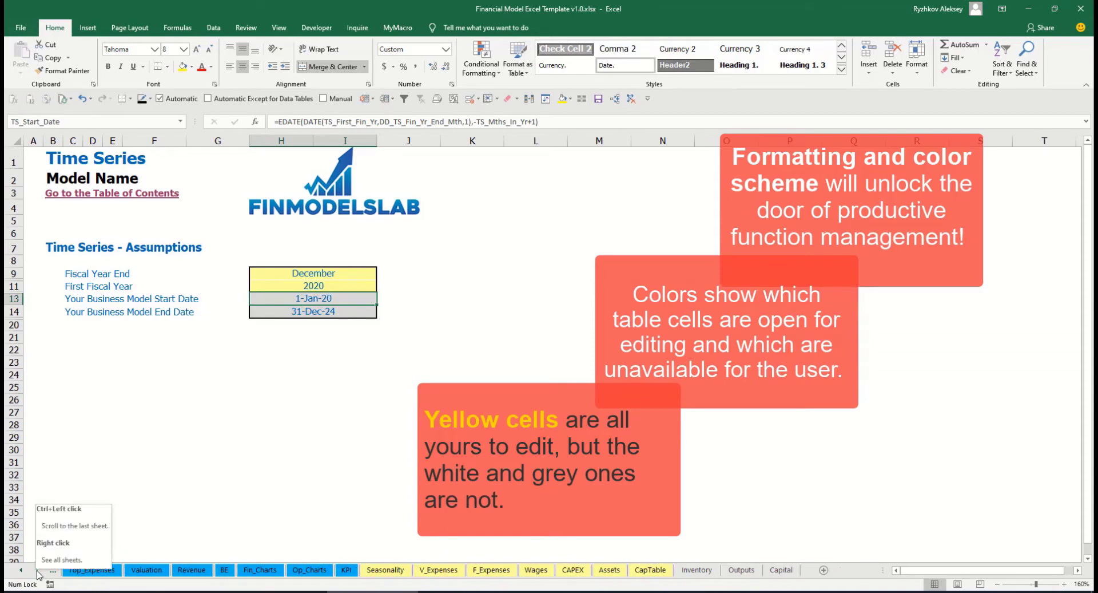
pyautogui.click(23, 574)
pyautogui.click(23, 574)
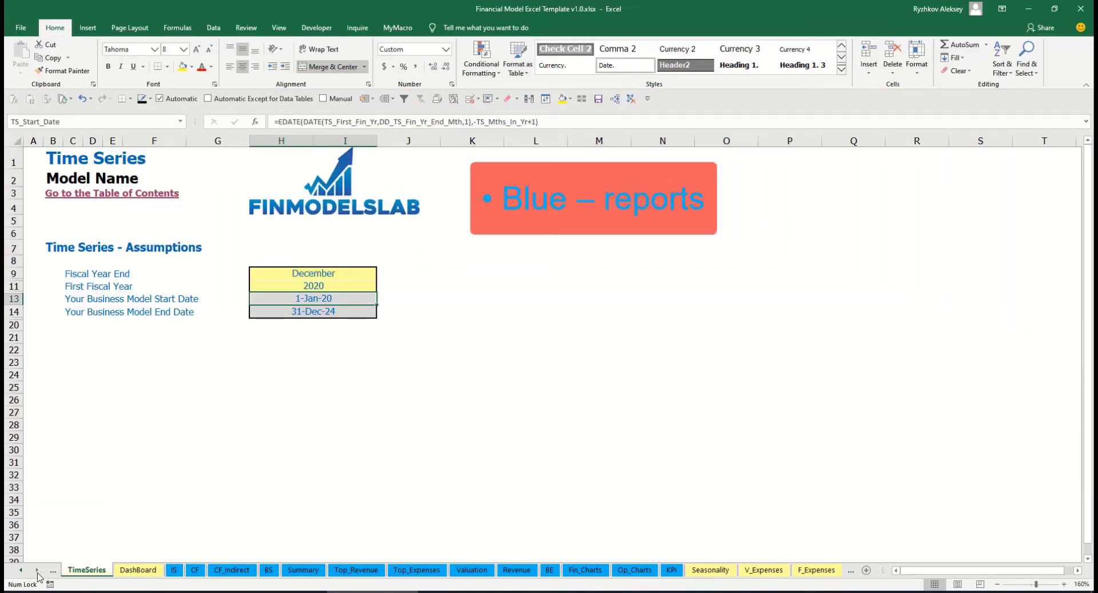
pyautogui.click(38, 572)
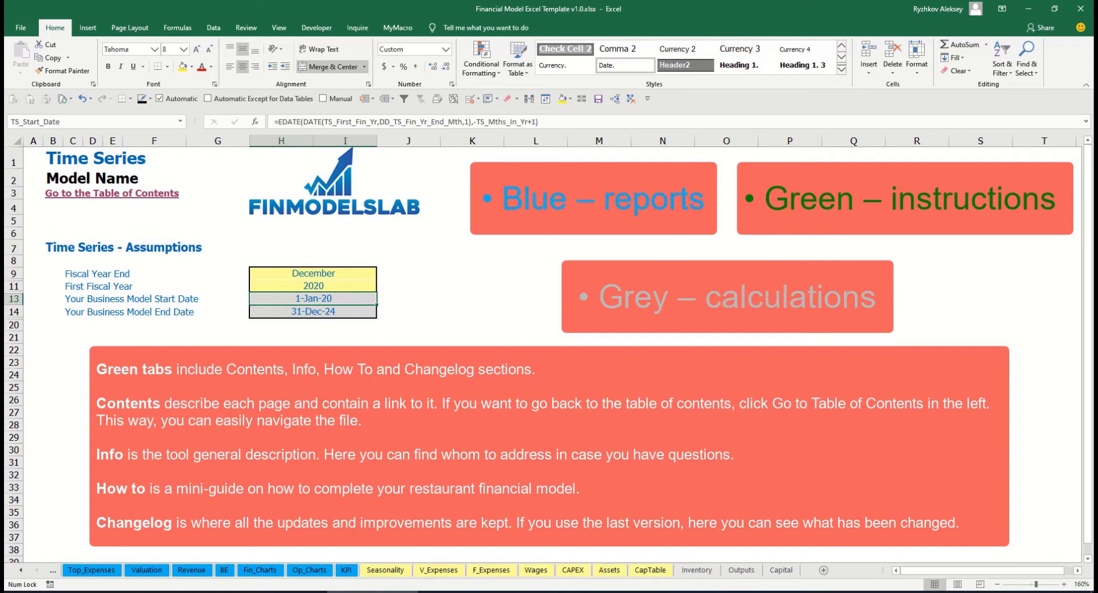
# Open the Contents sheet, follow its link to the Financial Statements Summary, and return to the table of contents
pyautogui.click(20, 575)
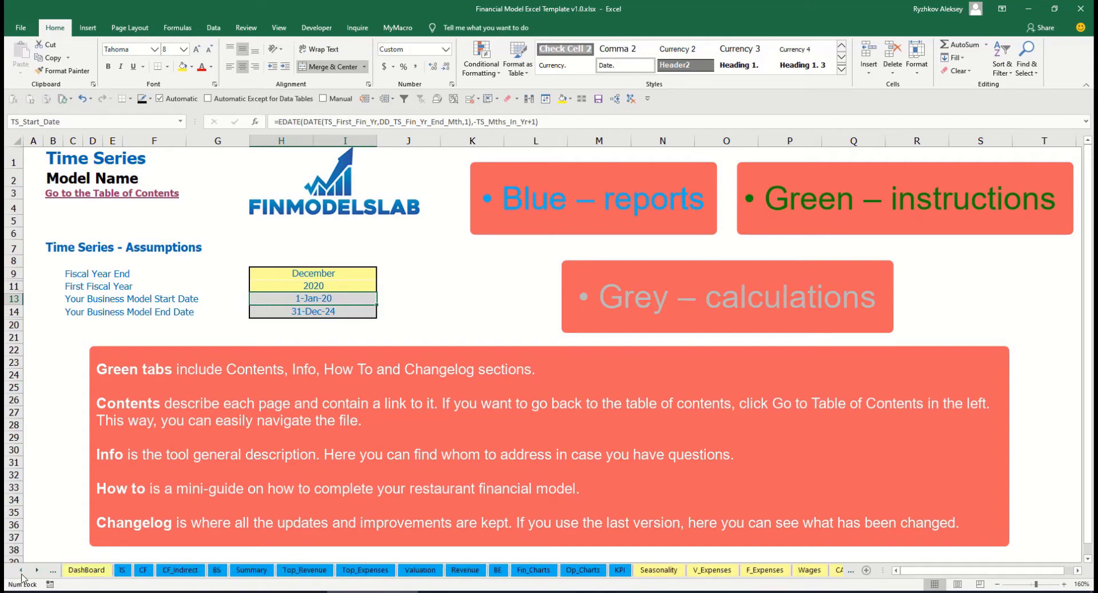
pyautogui.click(21, 574)
pyautogui.click(21, 573)
pyautogui.click(21, 574)
pyautogui.click(21, 574)
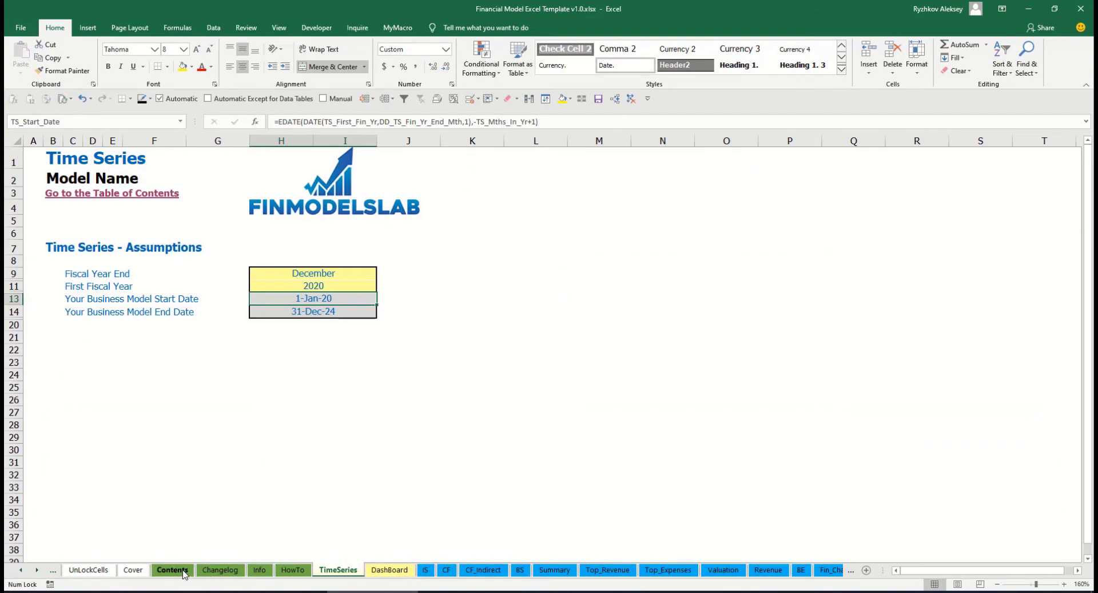
pyautogui.click(173, 570)
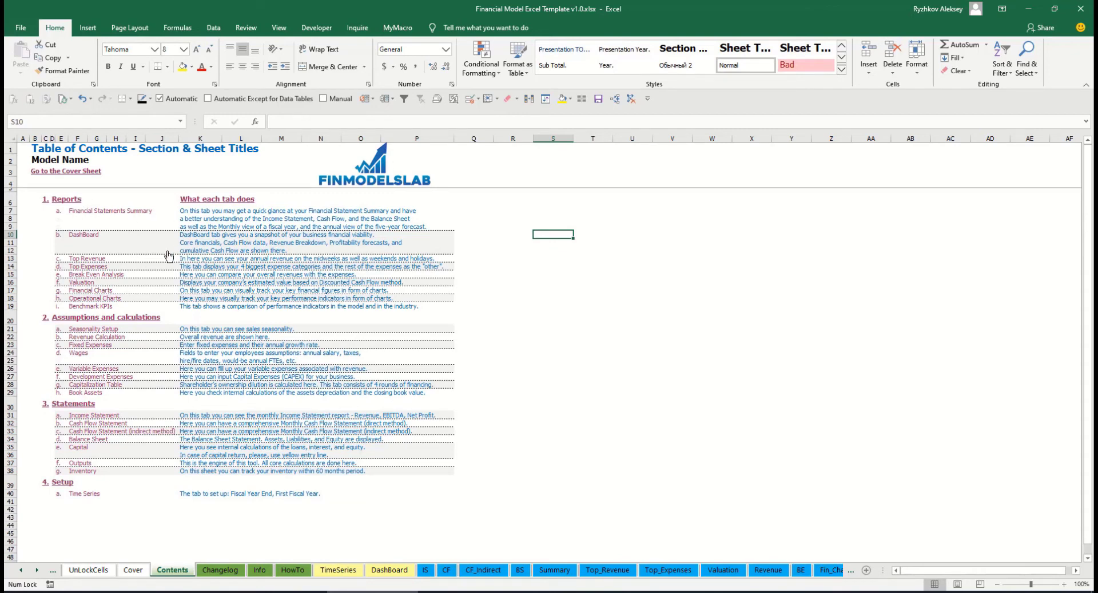
pyautogui.click(104, 216)
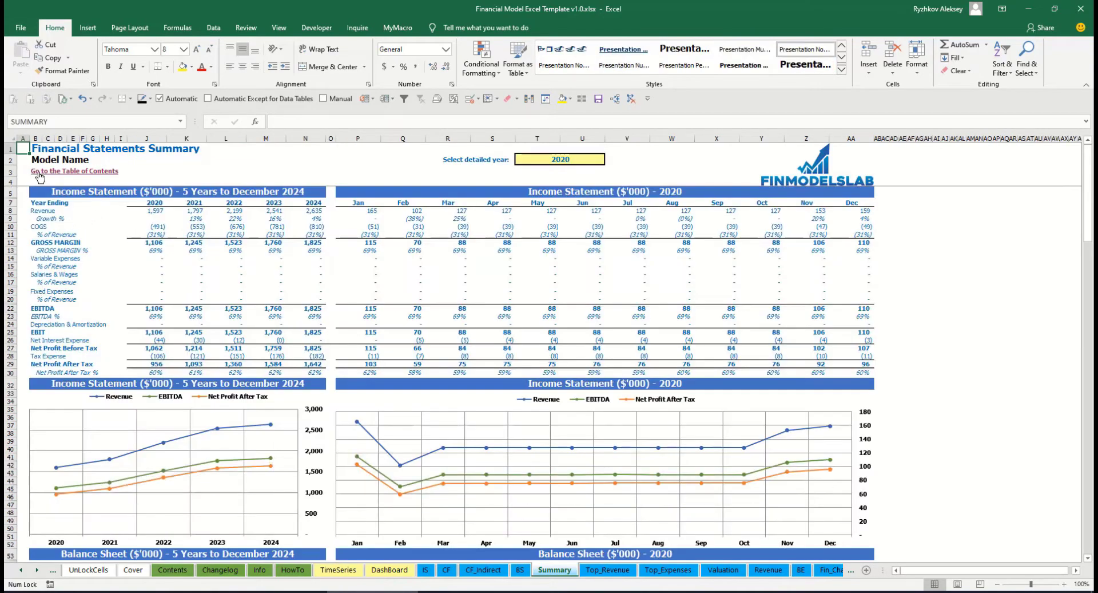
pyautogui.click(39, 176)
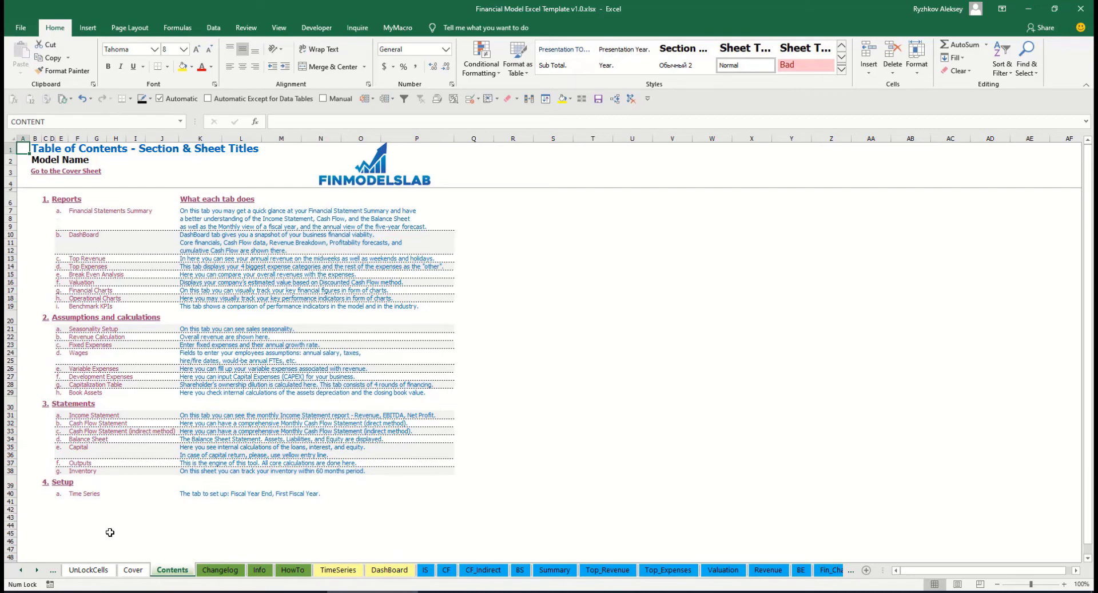
# Read the HowTo sheet's instructions for the model's input, expense, wage and report sections
pyautogui.click(292, 569)
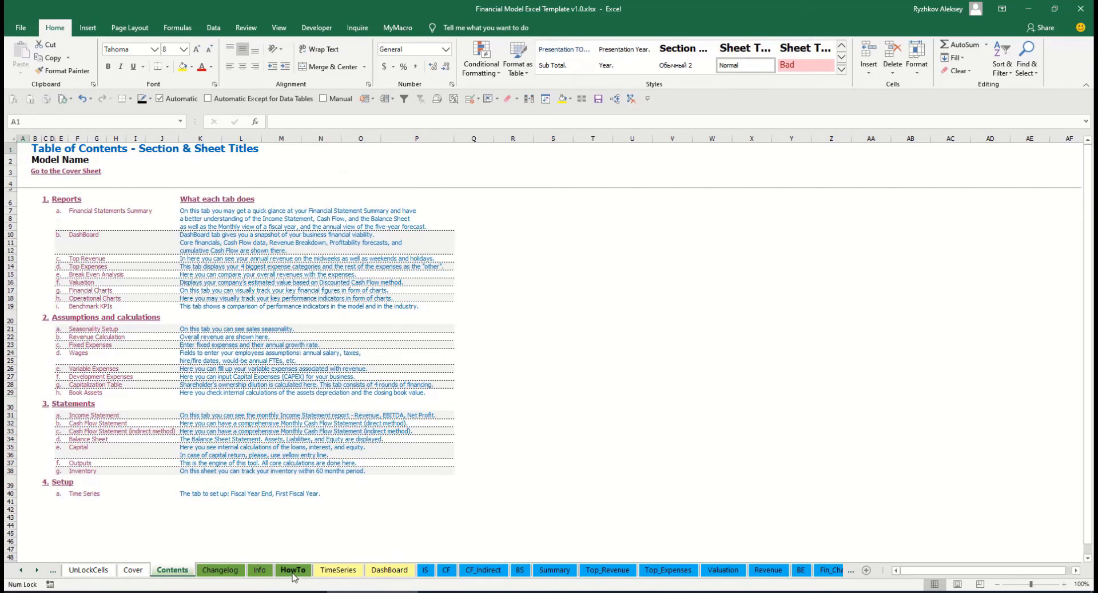
pyautogui.scroll(5, 63, 243)
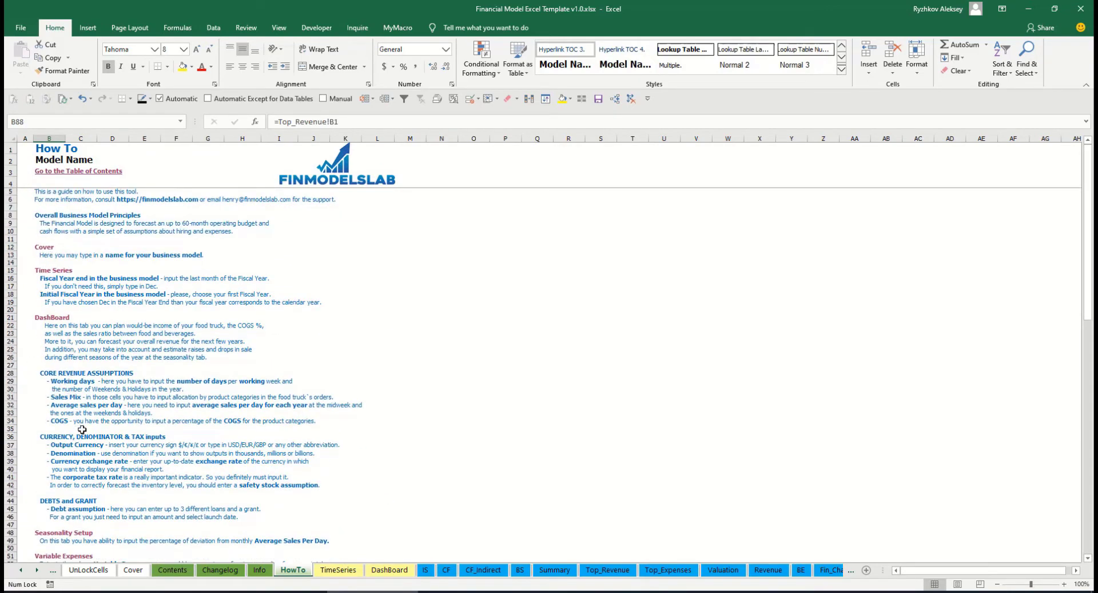
pyautogui.scroll(-3, 57, 380)
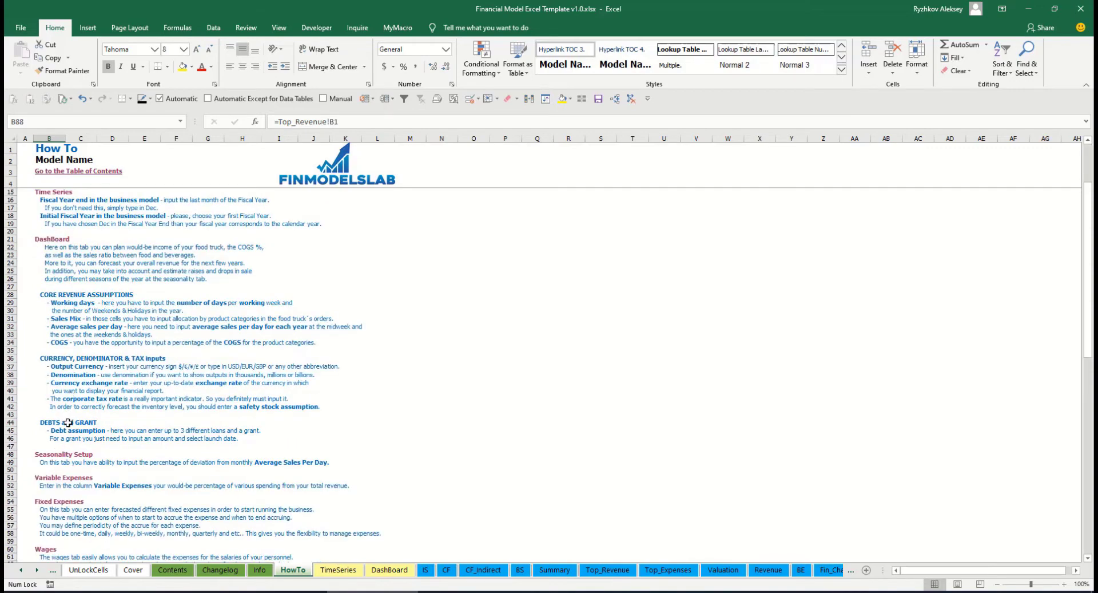
pyautogui.scroll(-7, 68, 422)
pyautogui.scroll(-3, 54, 451)
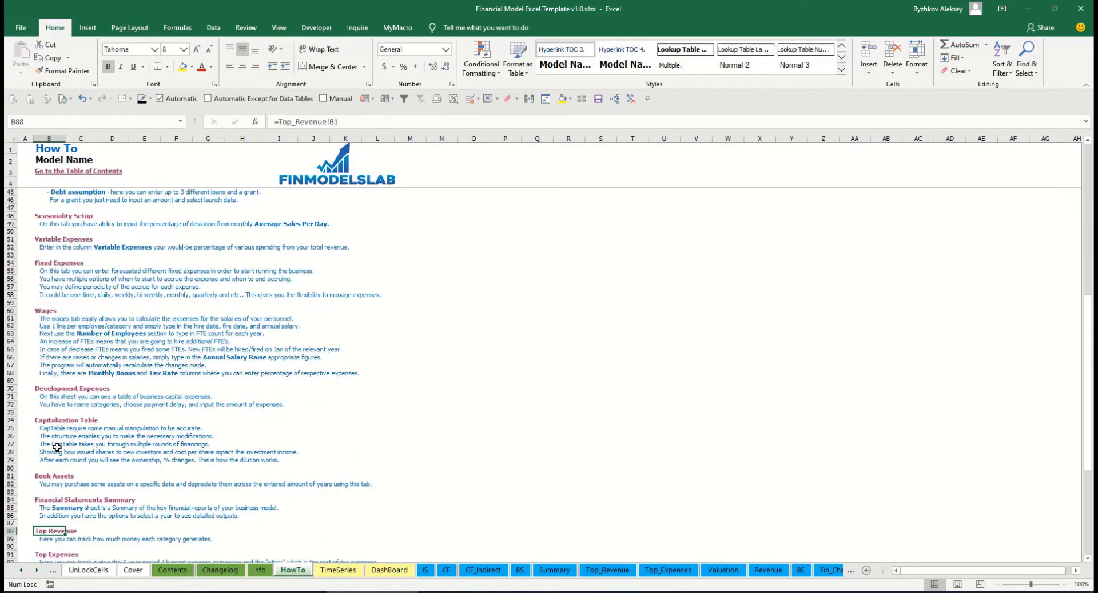
pyautogui.scroll(13, 62, 381)
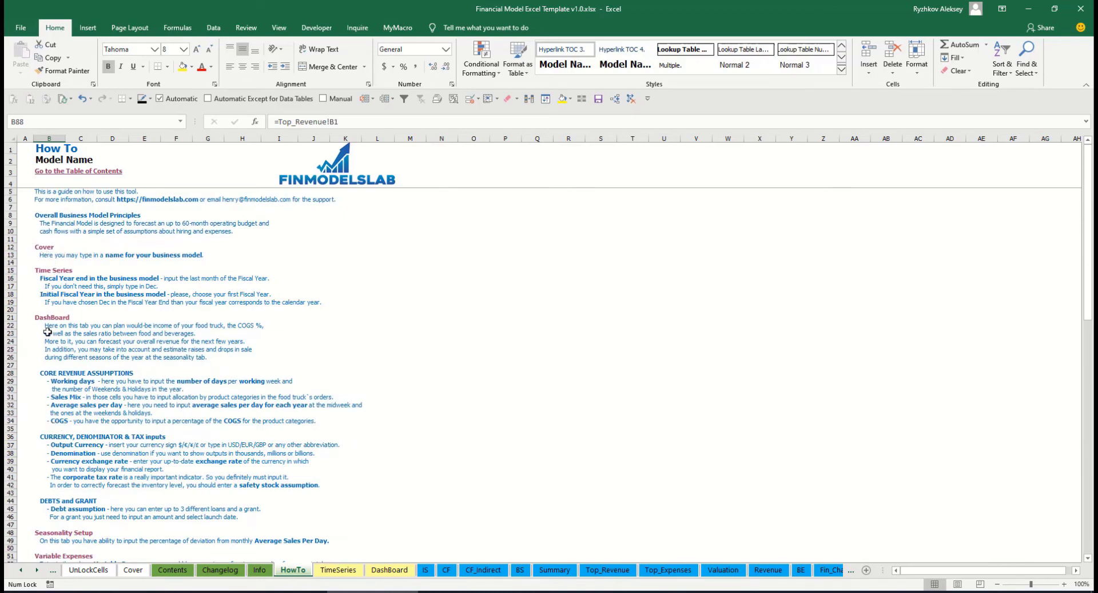
pyautogui.scroll(-10, 48, 331)
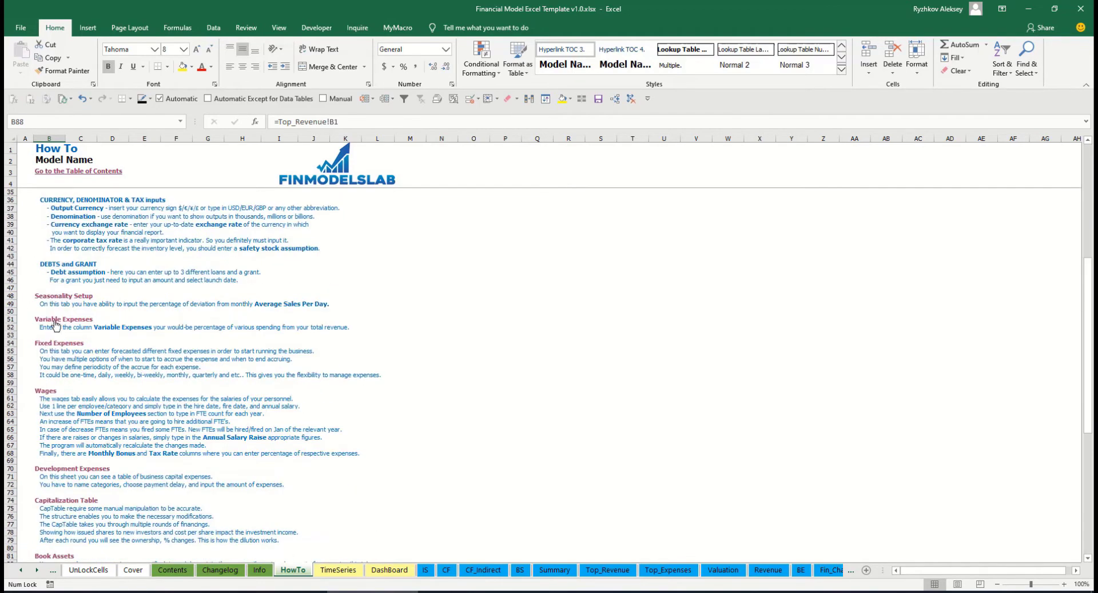
pyautogui.scroll(-3, 54, 324)
pyautogui.click(41, 477)
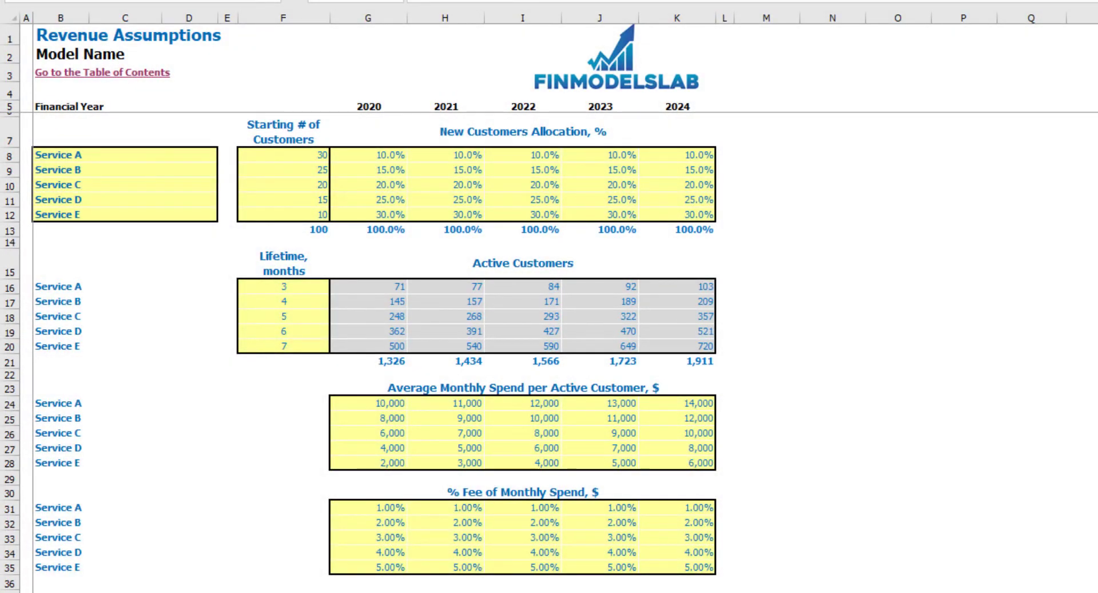
# Try renaming Service A as "Offering 1" in the Revenue Assumptions service list, and undo the rename
pyautogui.click(86, 153)
pyautogui.moveTo(103, 152); pyautogui.dragTo(100, 216)
pyautogui.click(69, 230)
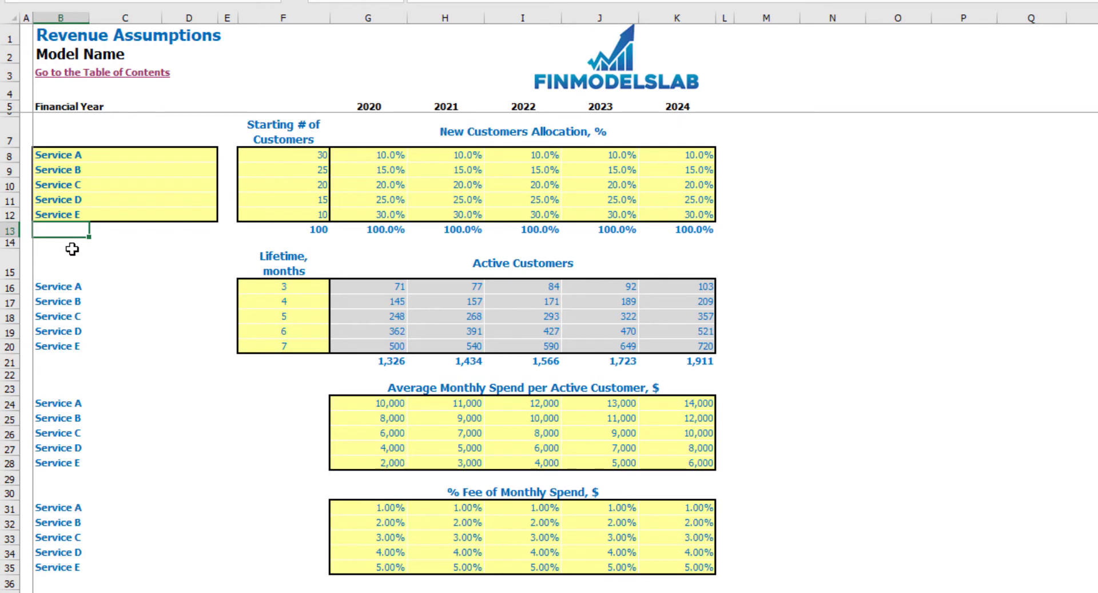
pyautogui.click(83, 159)
pyautogui.write('Offeri')
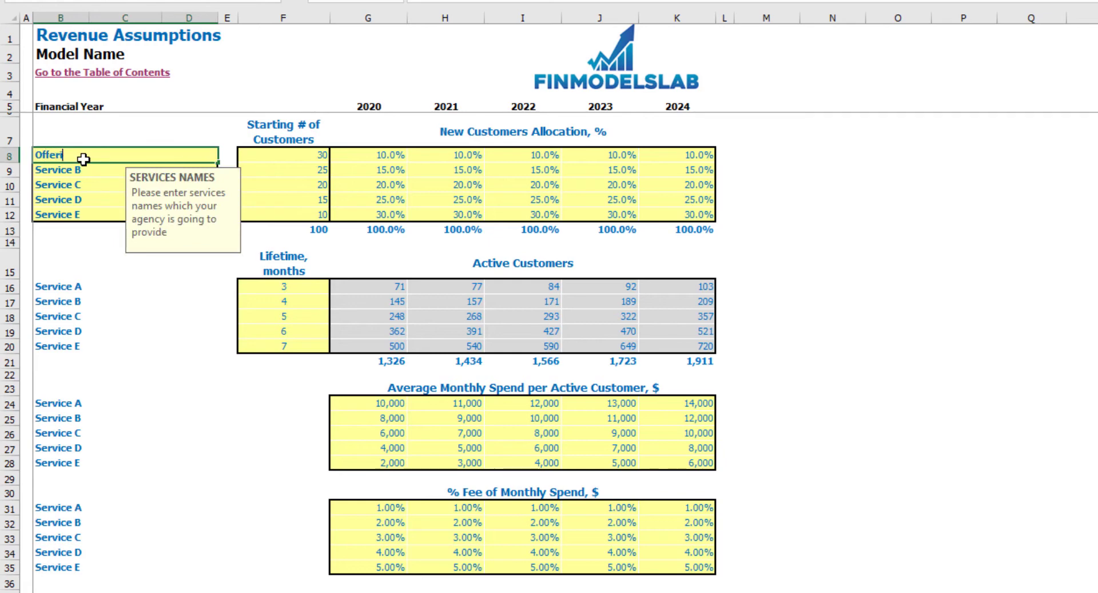
pyautogui.write('ng 1')
pyautogui.press('Return')
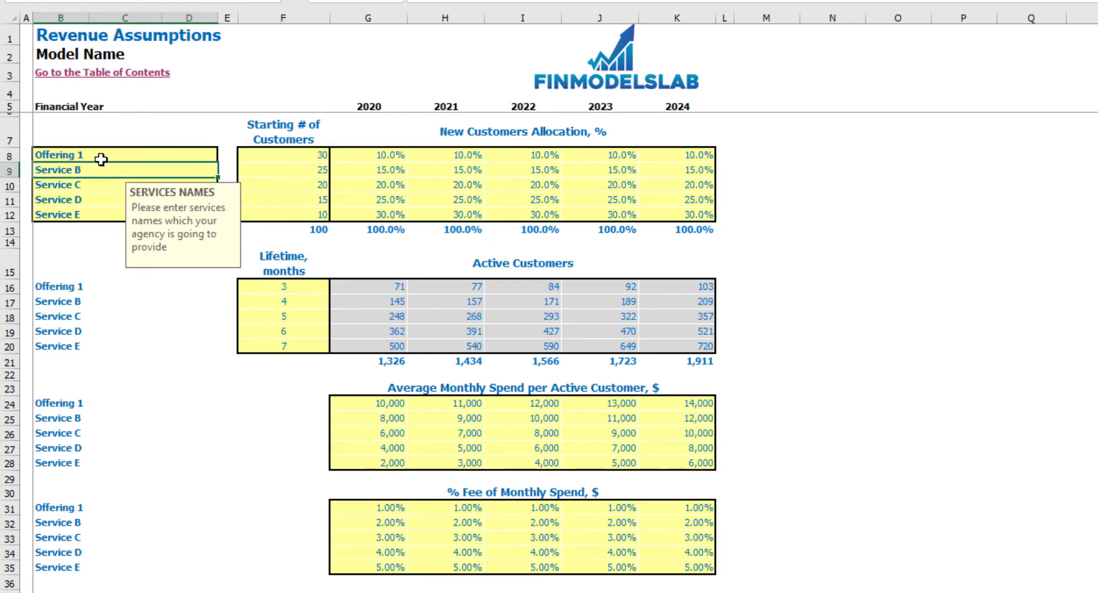
pyautogui.hotkey('ctrl', 'z')
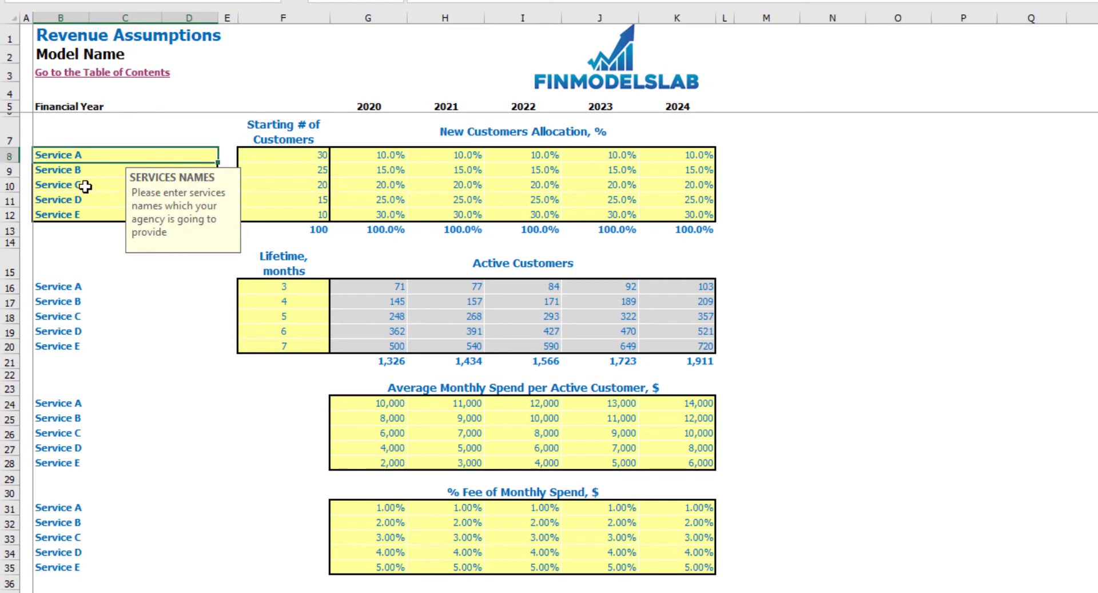
# Try clearing the Service D and Service E names, starting customers and new customer allocations, and undo the deletion
pyautogui.moveTo(80, 199); pyautogui.dragTo(685, 215)
pyautogui.press('Delete')
pyautogui.click(833, 242)
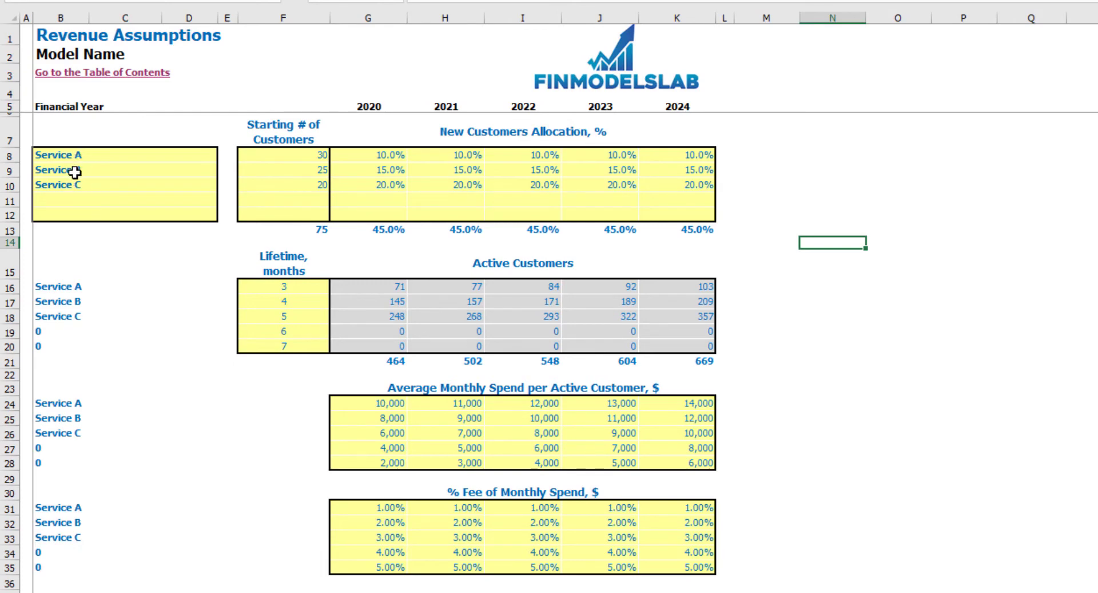
pyautogui.hotkey('ctrl', 'z')
pyautogui.click(97, 133)
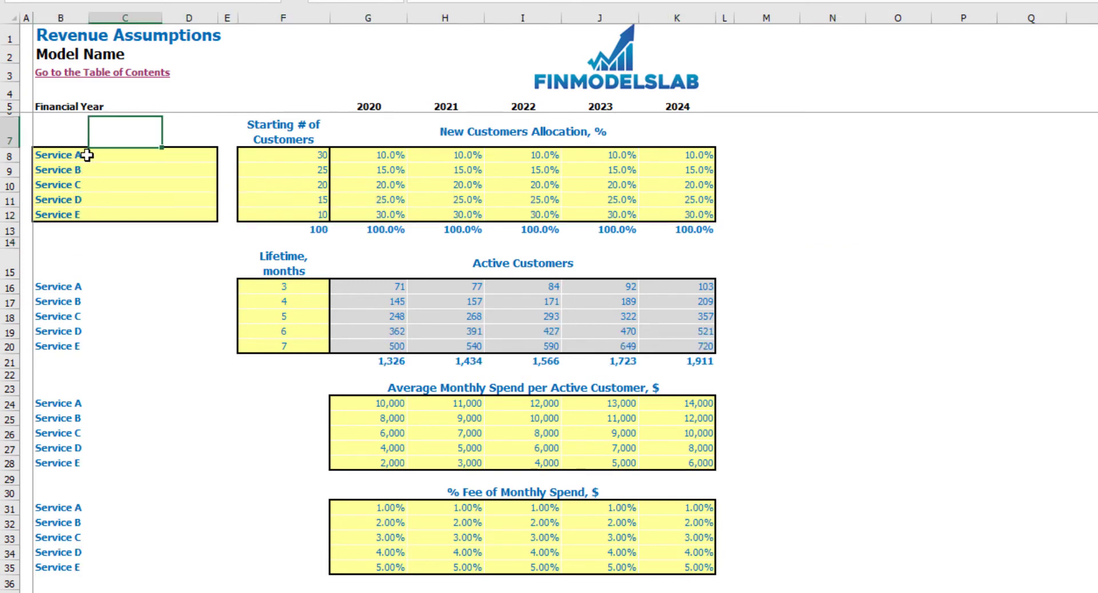
pyautogui.click(86, 152)
pyautogui.moveTo(78, 172); pyautogui.dragTo(76, 214)
pyautogui.click(154, 135)
# Set the starting number of customers to 50 for Service A, 60 for Service B and 70 for Service C
pyautogui.click(316, 158)
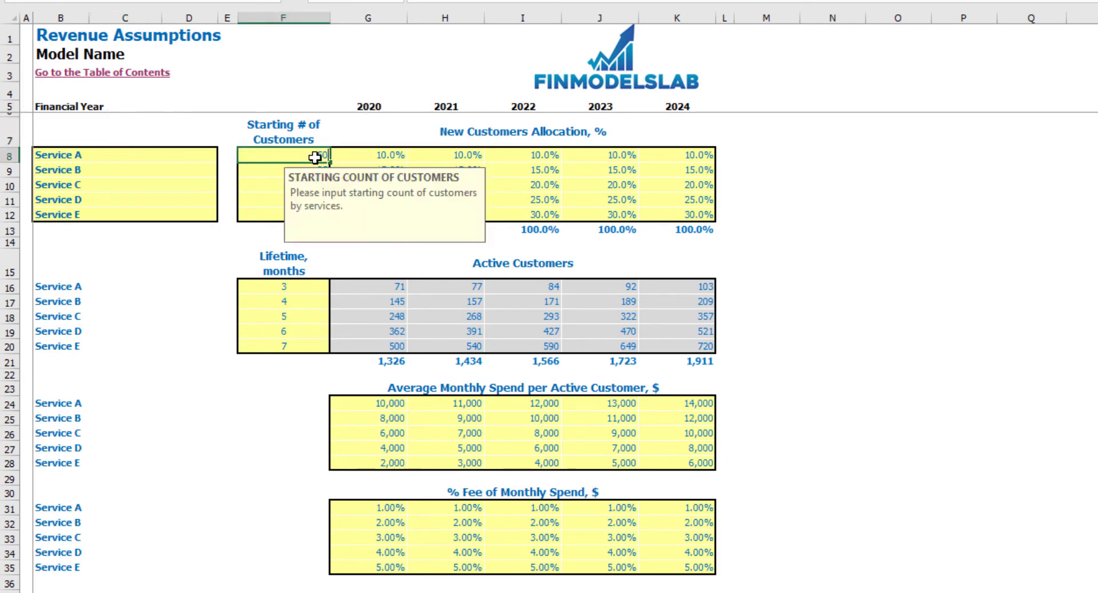
pyautogui.press('Down')
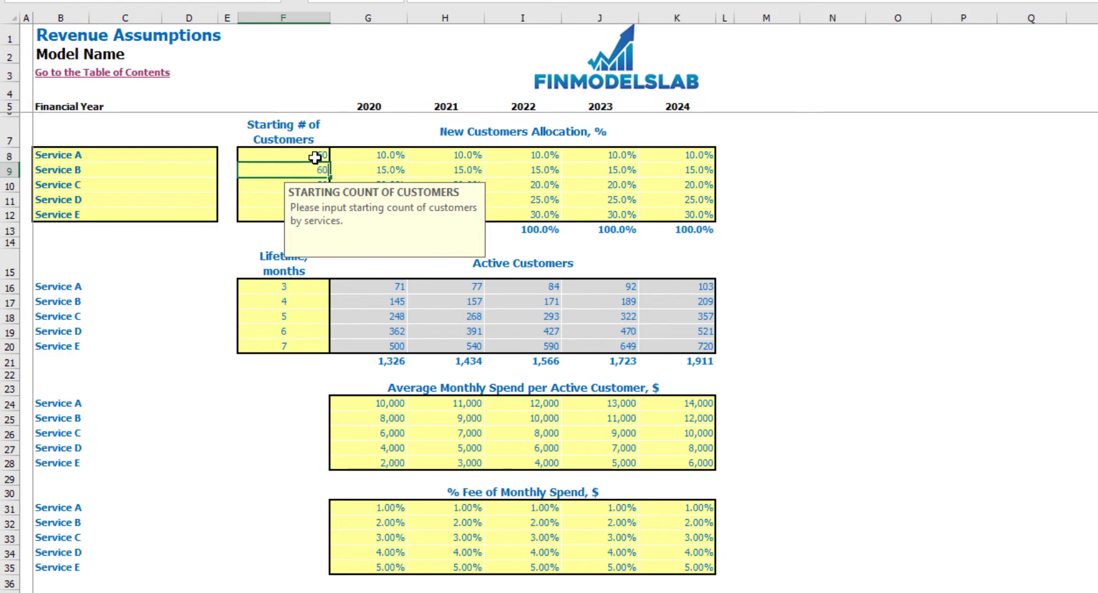
pyautogui.press('Down')
pyautogui.press('Down')
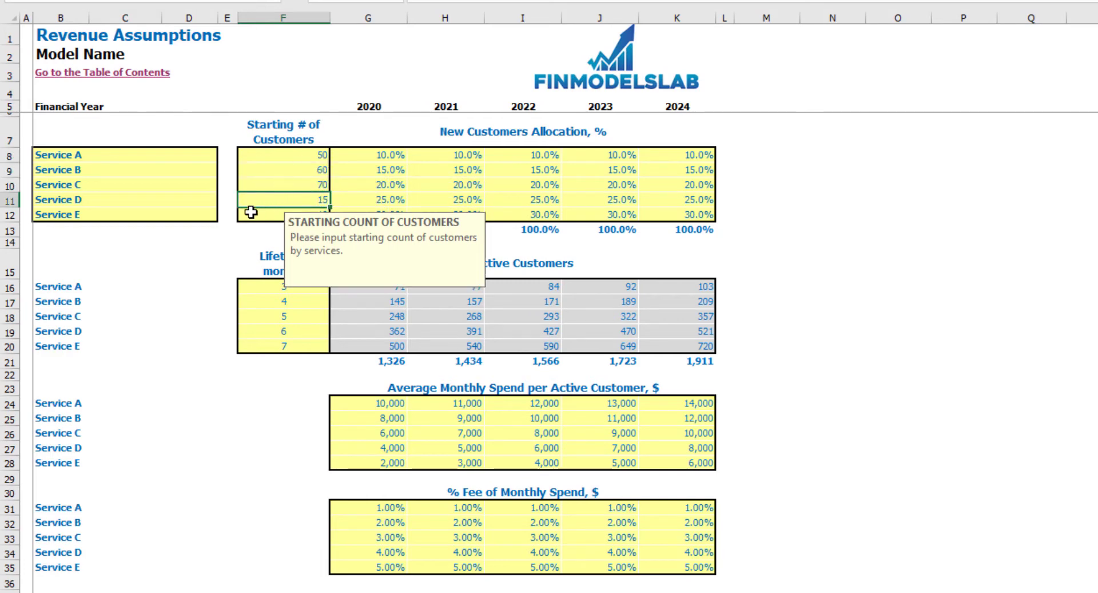
pyautogui.click(226, 242)
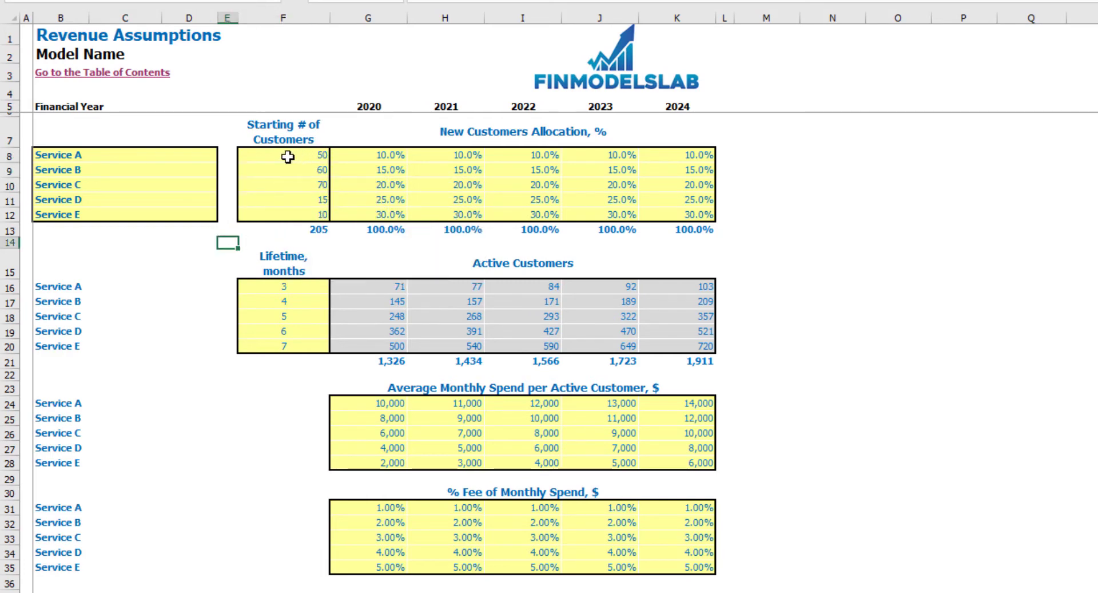
# Clear the starting number of customers for all five services
pyautogui.moveTo(282, 155); pyautogui.dragTo(273, 211)
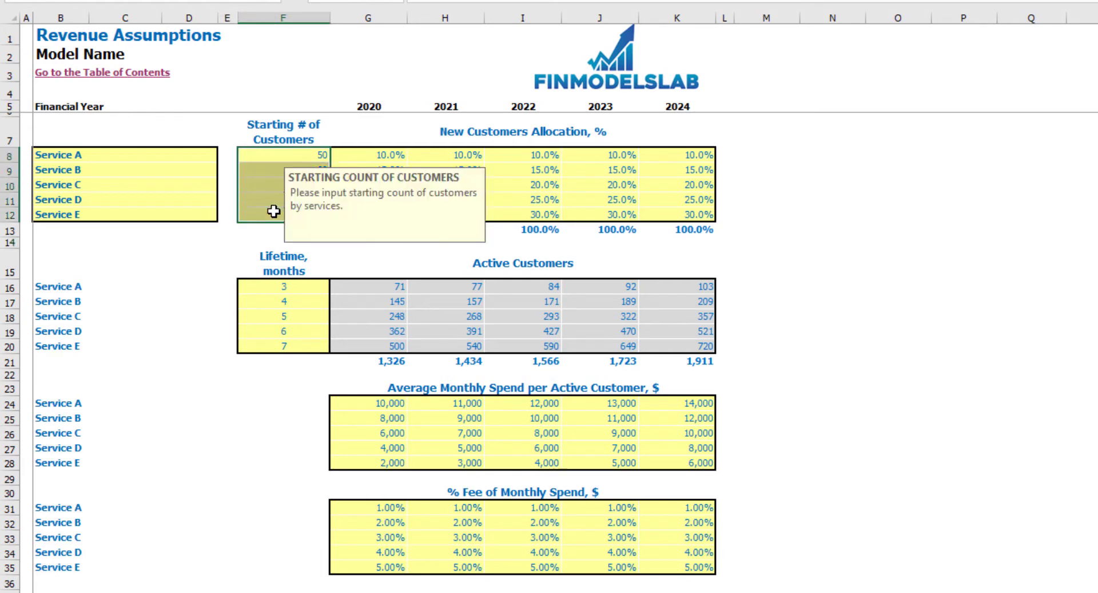
pyautogui.press('Delete')
pyautogui.click(892, 200)
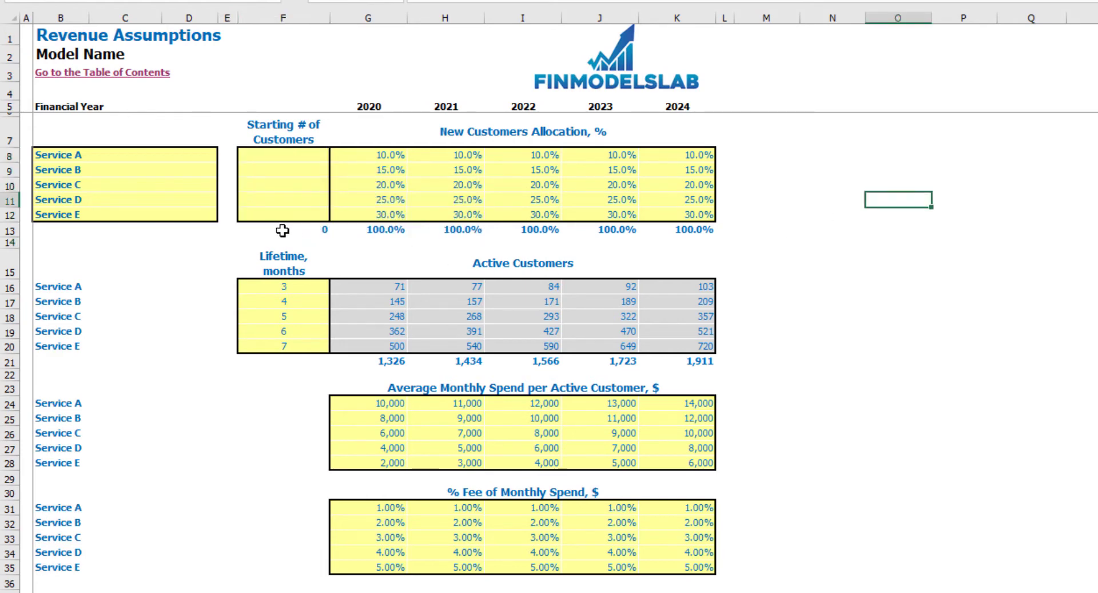
pyautogui.click(282, 230)
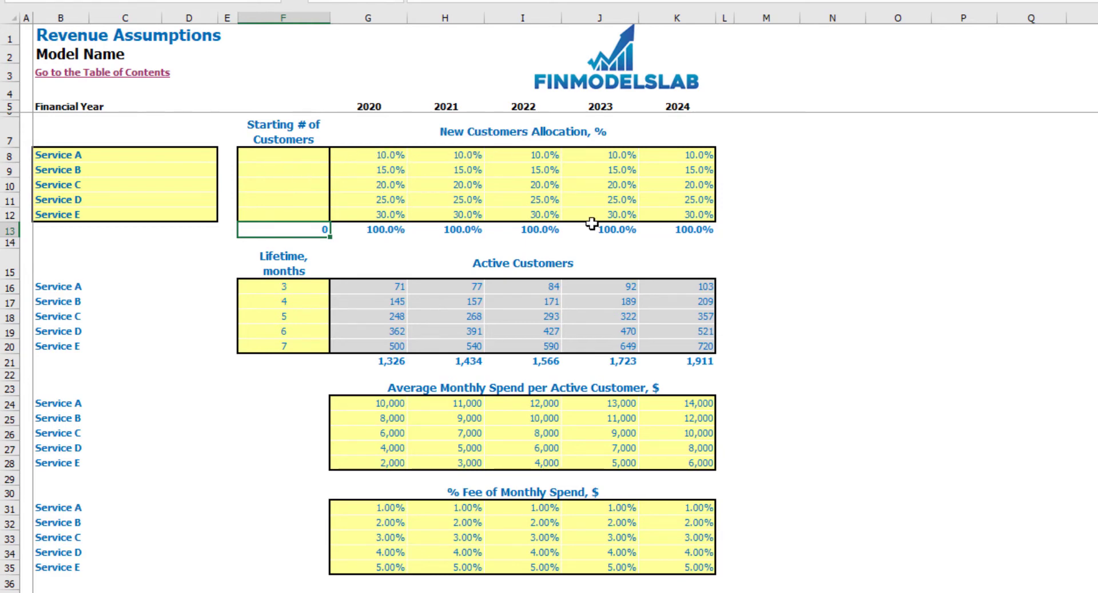
# Set Service A's new customer allocation to 15% for 2021 and 20% for 2022
pyautogui.click(387, 154)
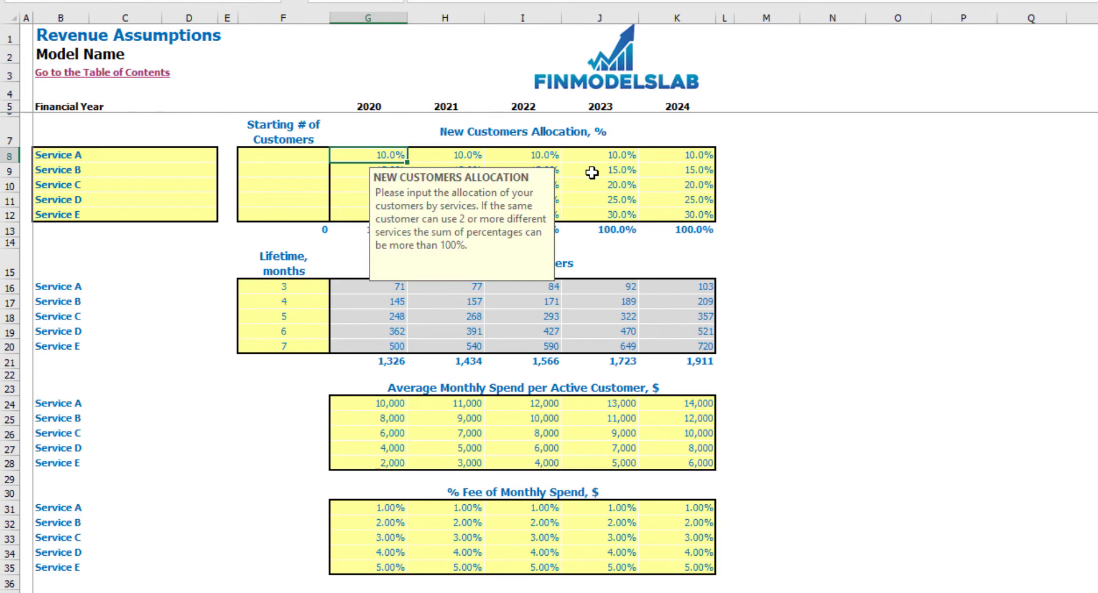
pyautogui.press('Right')
pyautogui.press('Left')
pyautogui.press('Right')
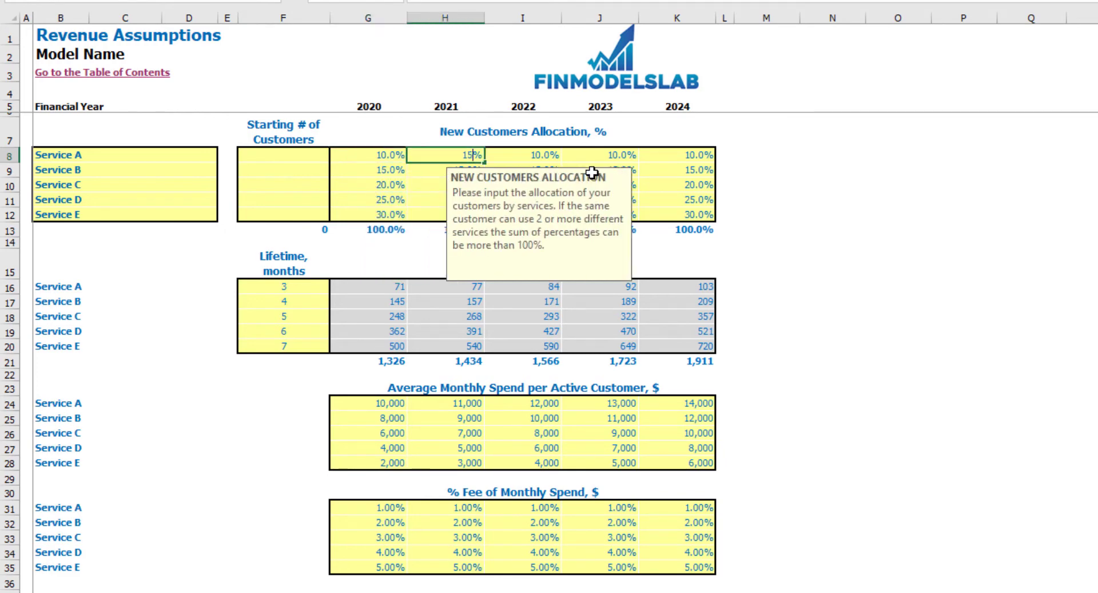
pyautogui.write('15')
pyautogui.press('Right')
pyautogui.write('20')
pyautogui.press('Return')
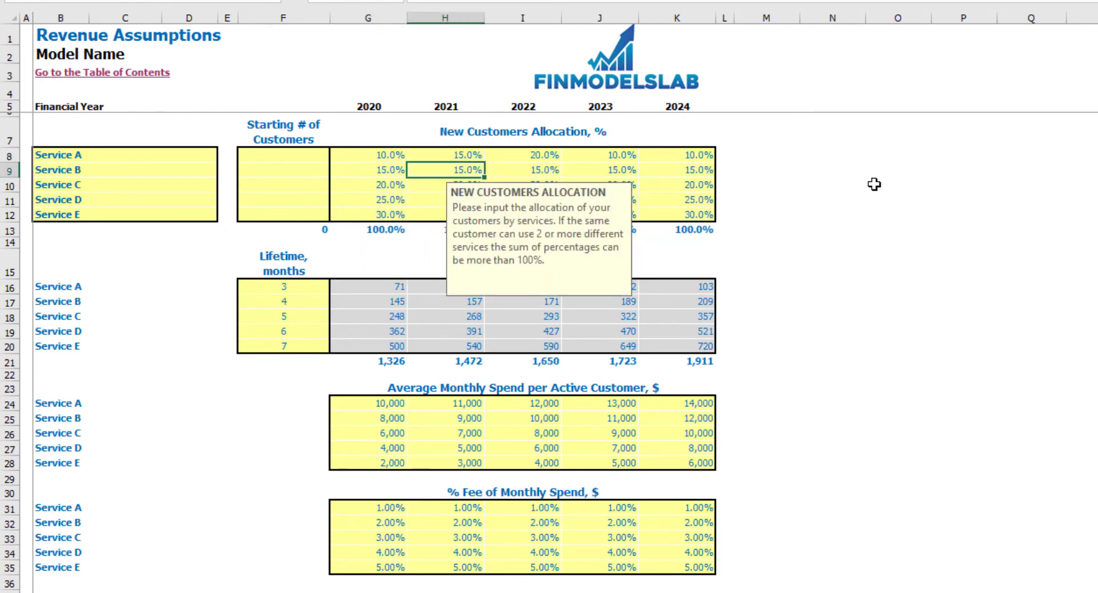
pyautogui.click(1081, 199)
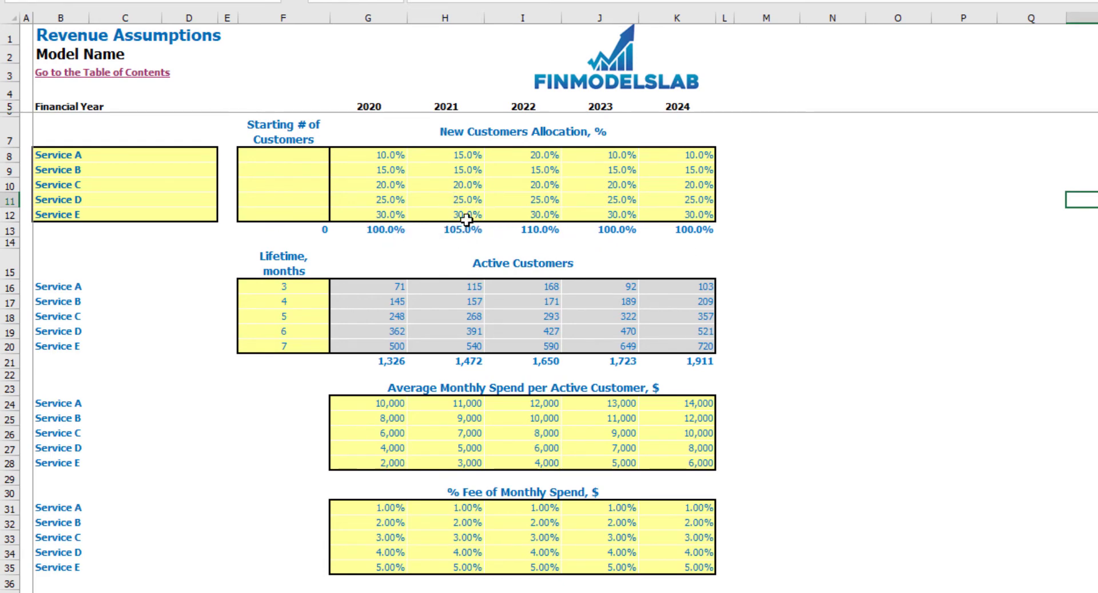
# Set Service C's new customer allocation for 2021 to 15%
pyautogui.click(474, 184)
pyautogui.write('158')
pyautogui.press('Tab')
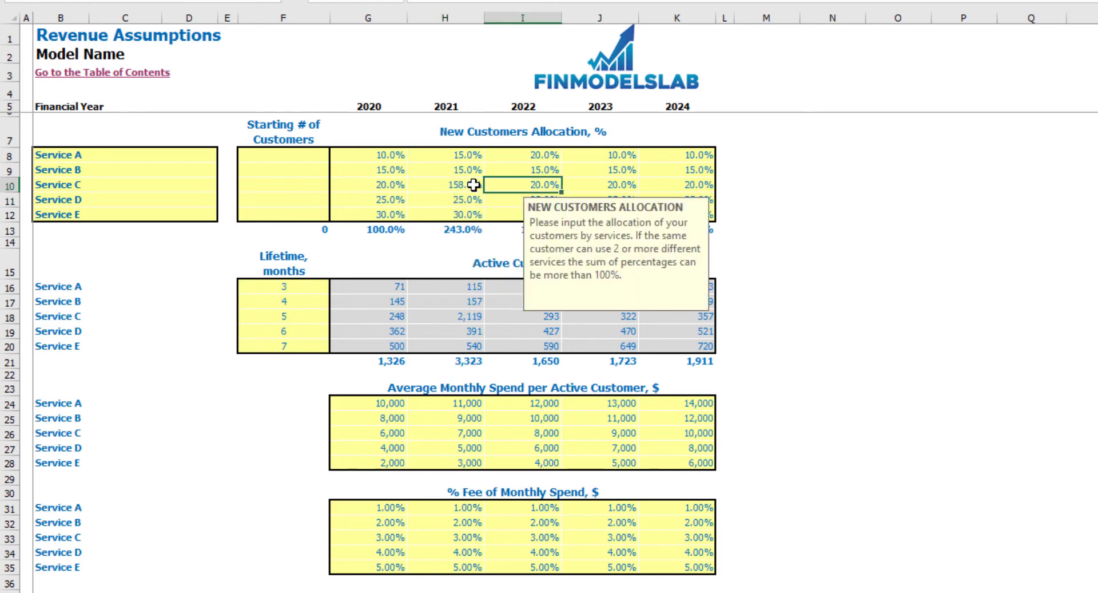
pyautogui.click(473, 184)
pyautogui.write('15')
pyautogui.press('Return')
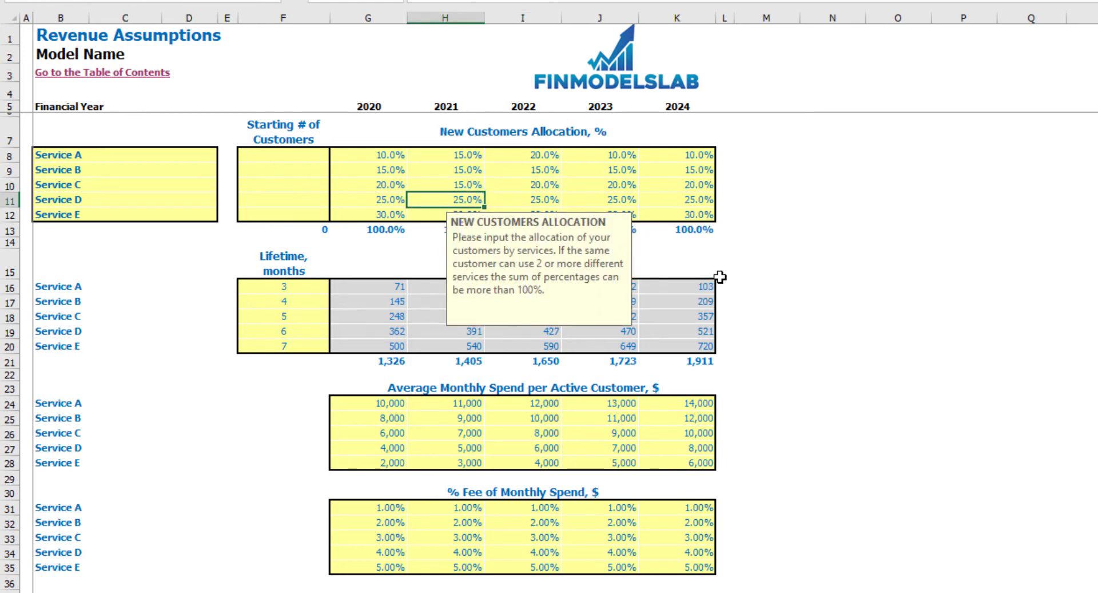
pyautogui.click(952, 315)
# Set Service E's new customer allocation for 2022 to 20%
pyautogui.click(545, 231)
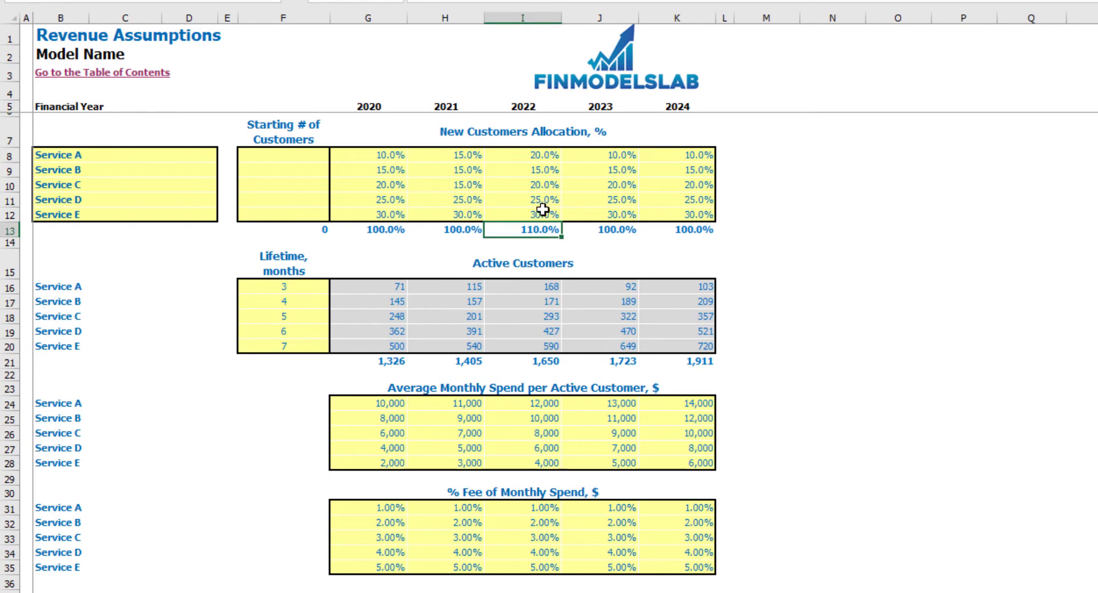
pyautogui.click(541, 213)
pyautogui.write('20')
pyautogui.press('Return')
pyautogui.click(812, 230)
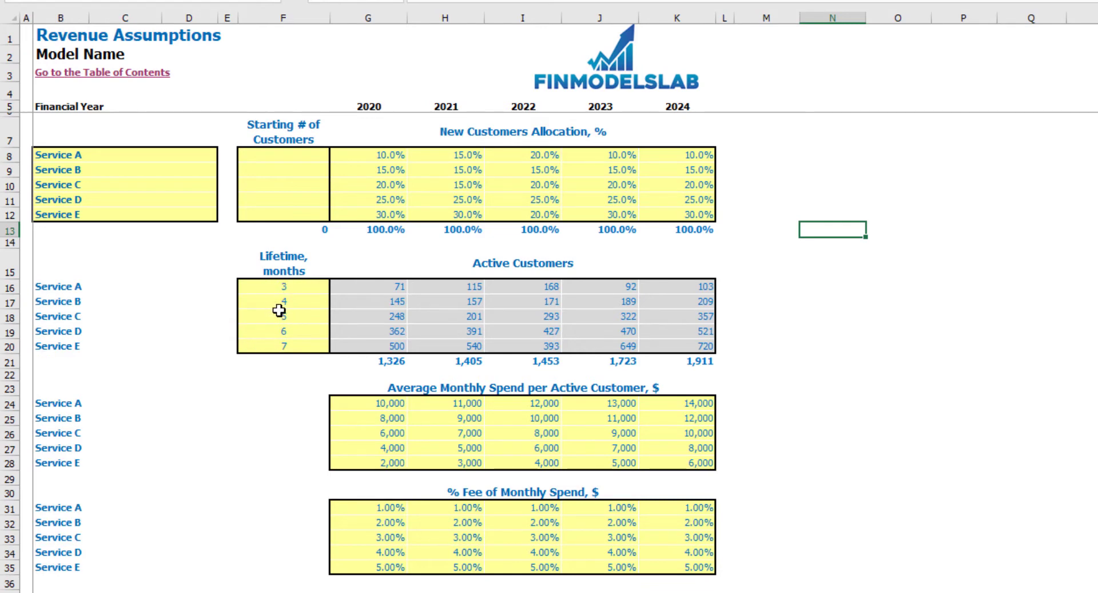
# Set the customer lifetimes of Services A to E to 6, 10, 12, 15 and 18 months
pyautogui.click(290, 289)
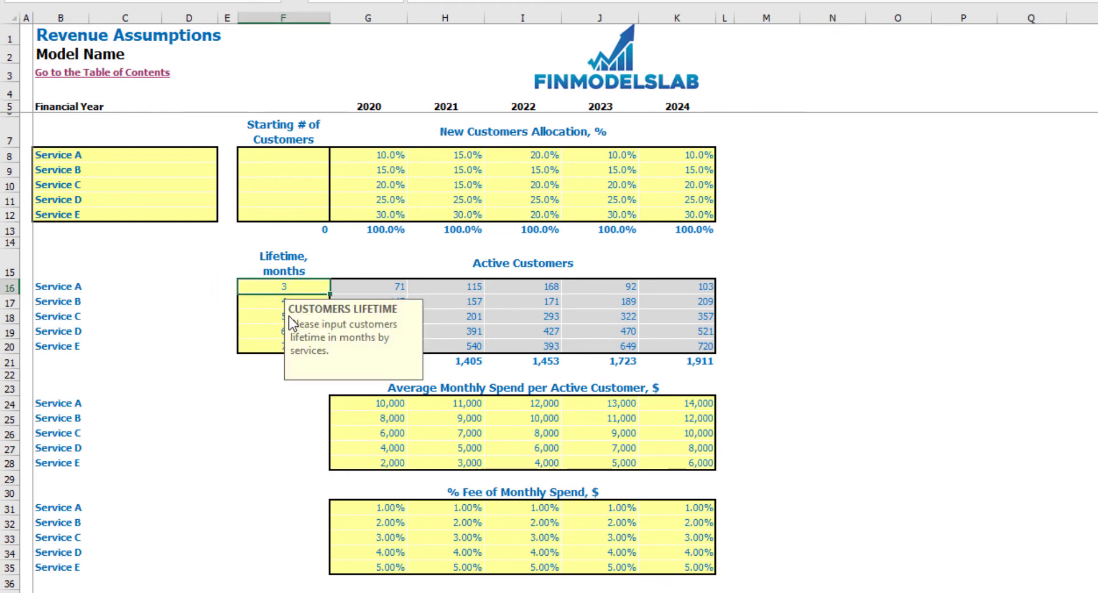
pyautogui.write('6')
pyautogui.press('Return')
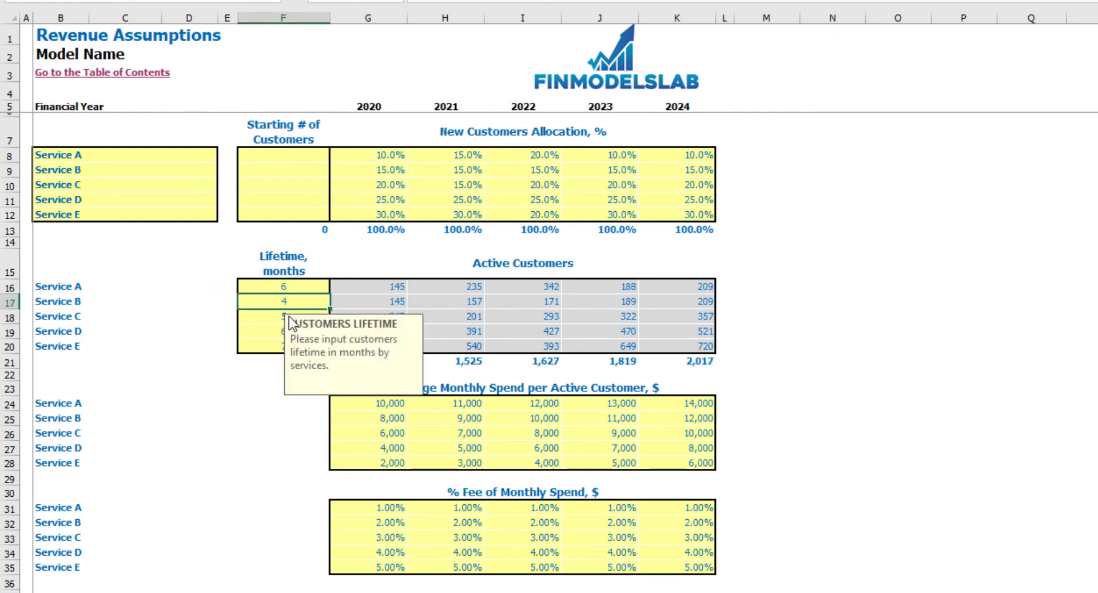
pyautogui.write('10')
pyautogui.press('Return')
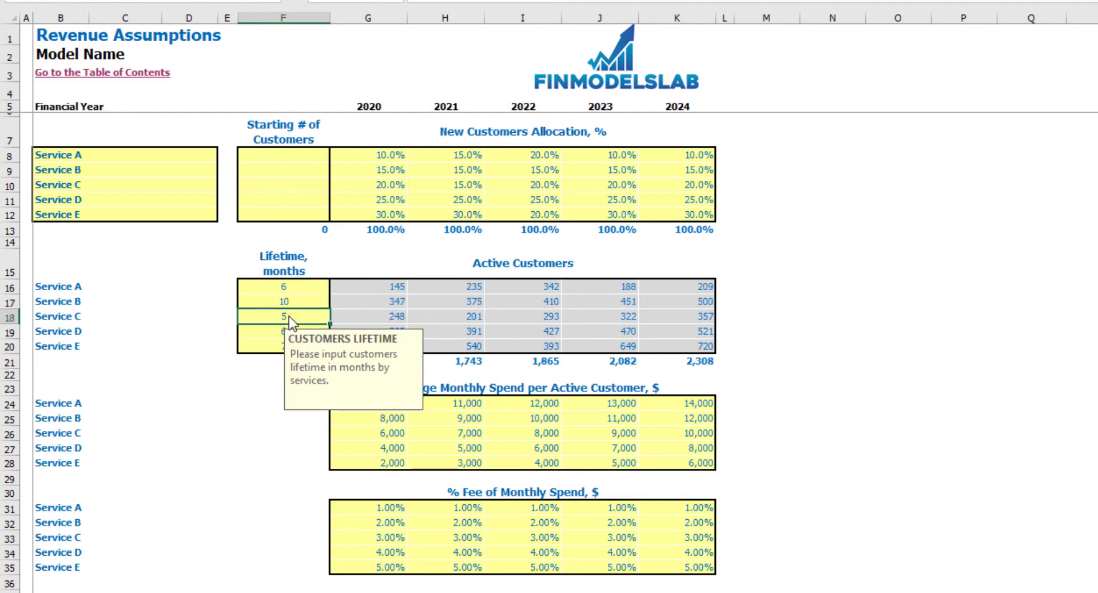
pyautogui.write('12')
pyautogui.press('Return')
pyautogui.write('15')
pyautogui.press('Return')
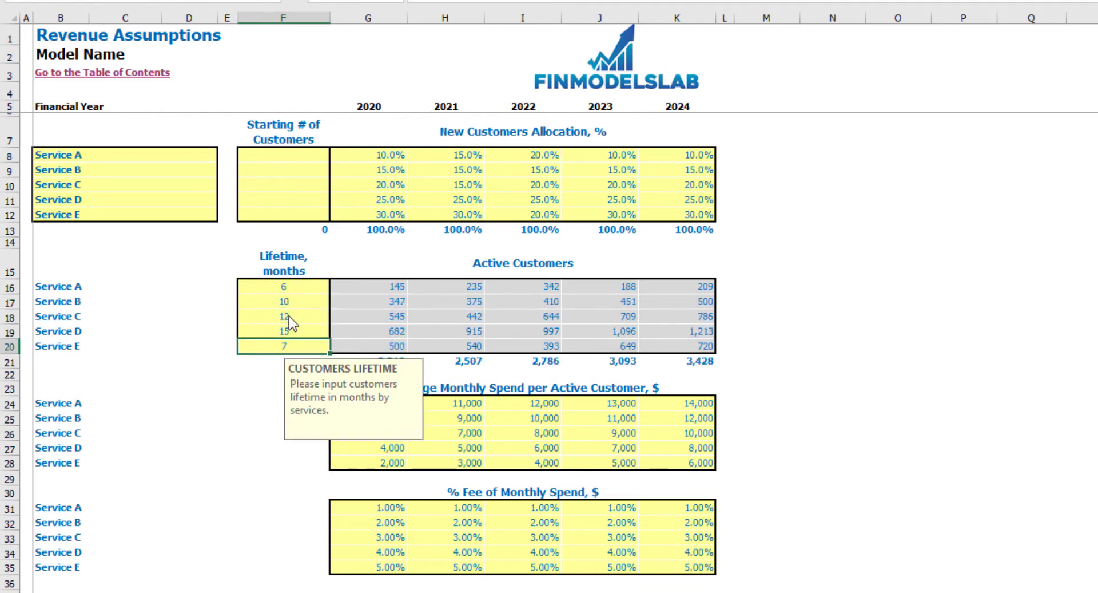
pyautogui.write('18')
pyautogui.press('Return')
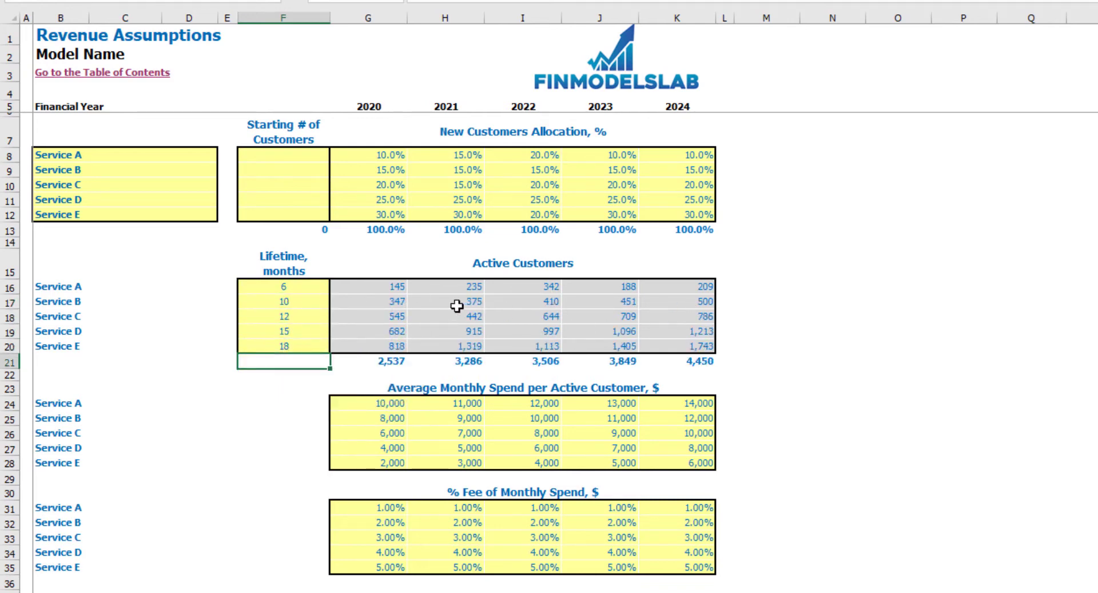
pyautogui.moveTo(387, 288); pyautogui.dragTo(659, 345)
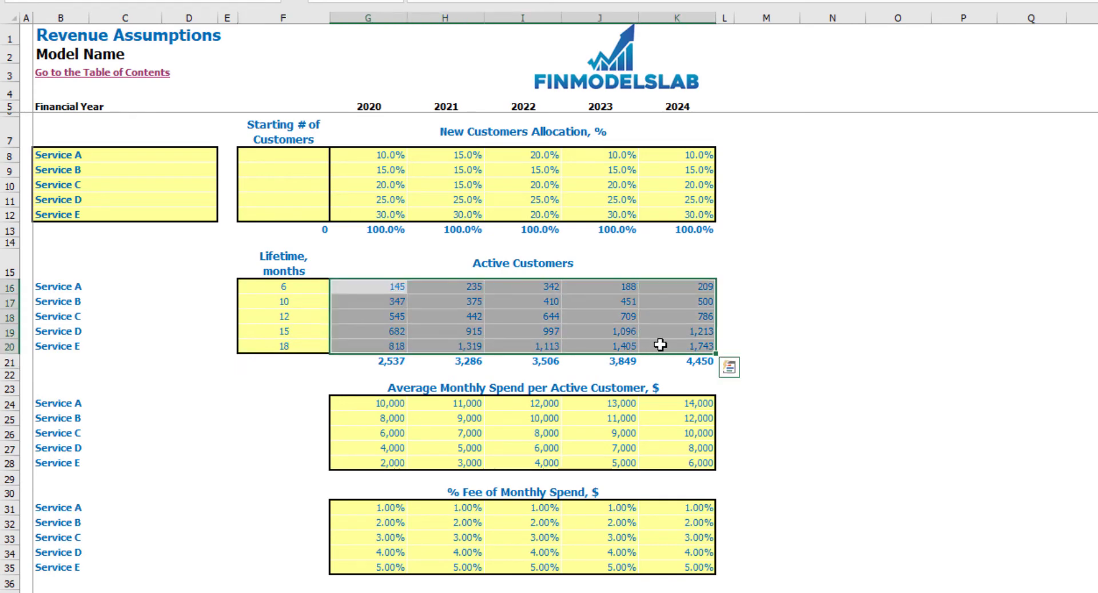
pyautogui.click(834, 322)
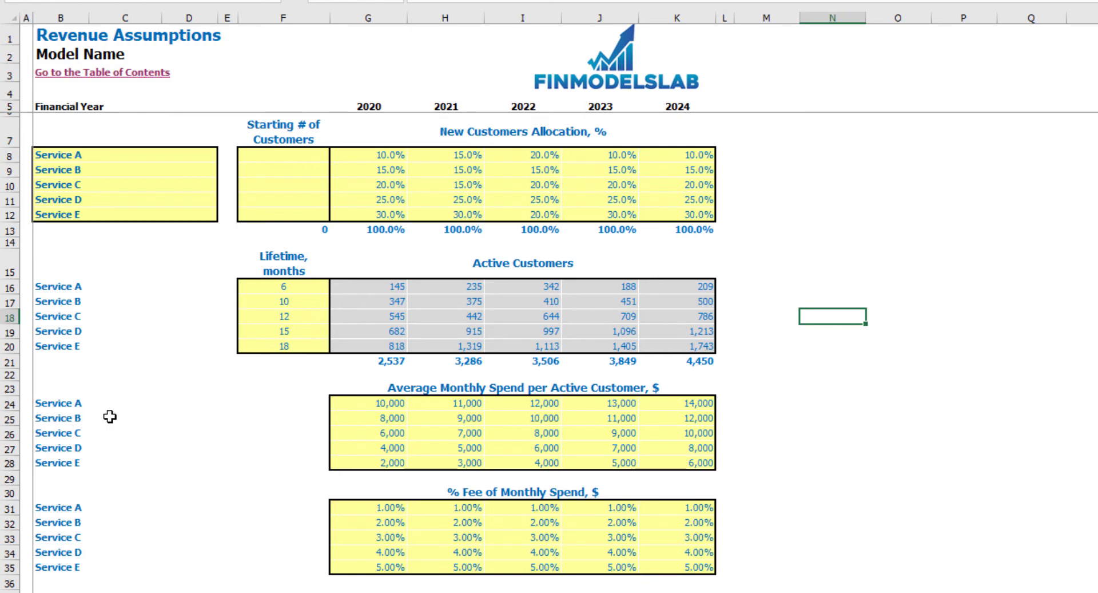
# Set Service A's average monthly spend to 15,000 for 2020 and enter =G24+1000 for 2021
pyautogui.click(48, 404)
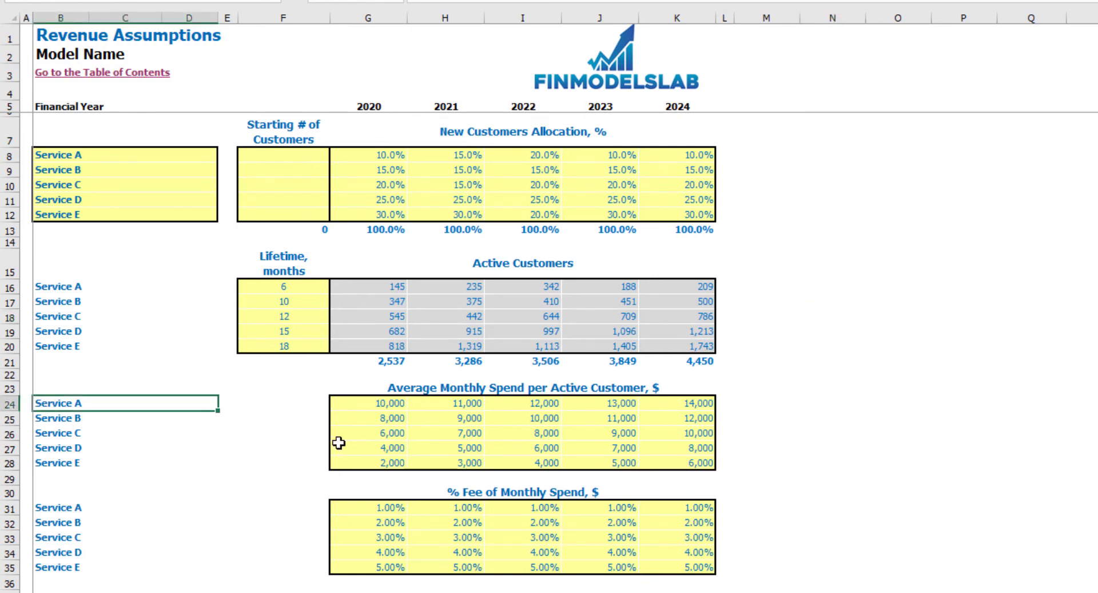
pyautogui.click(392, 407)
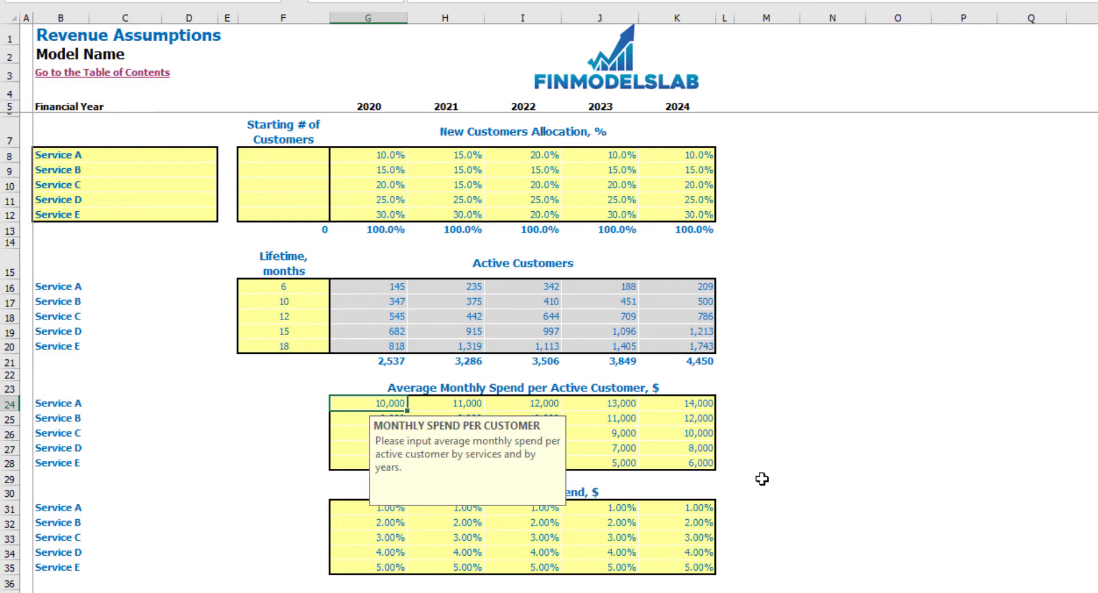
pyautogui.write('1500')
pyautogui.press('Tab')
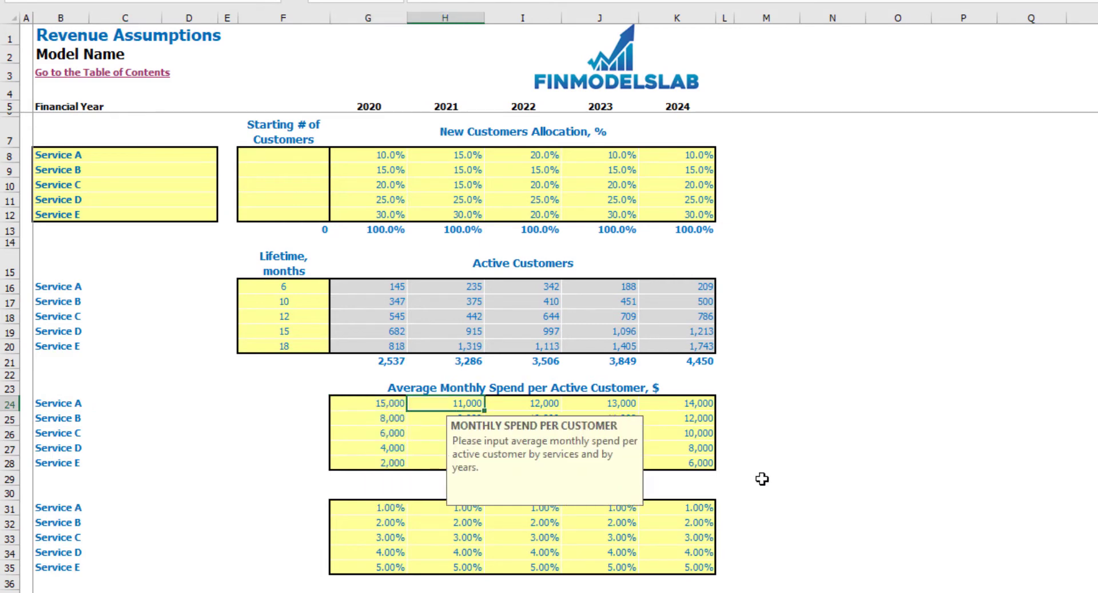
pyautogui.write('=')
pyautogui.press('Left')
pyautogui.write('+1')
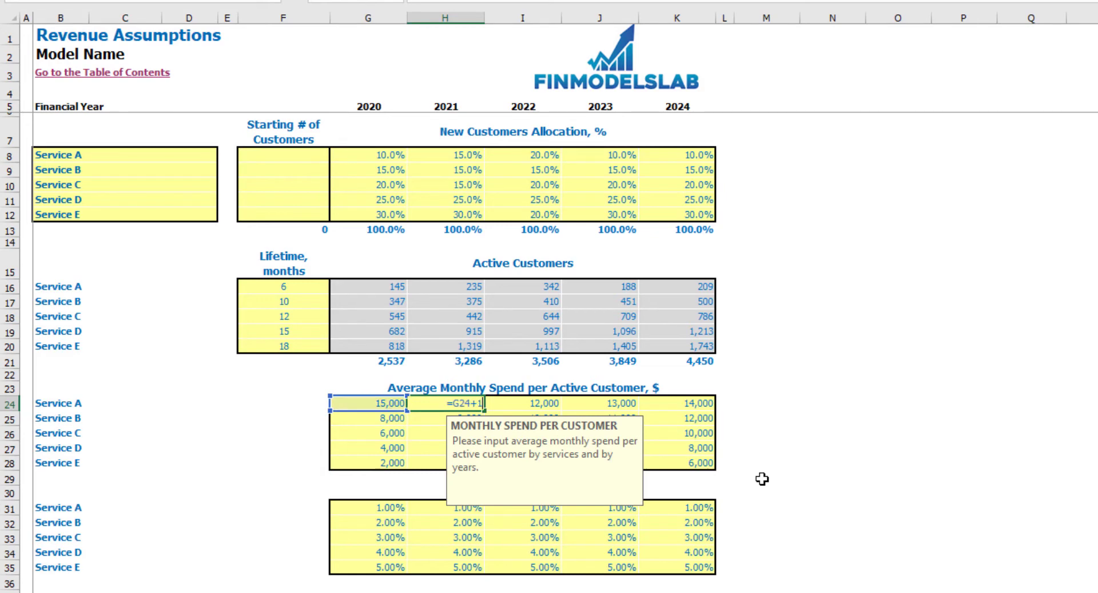
pyautogui.write('000')
pyautogui.press('Return')
# Copy Service A's 2021 average monthly spend formula across 2022 to 2024
pyautogui.press('Up')
pyautogui.press('Right')
pyautogui.hotkey('ctrl', 'c')
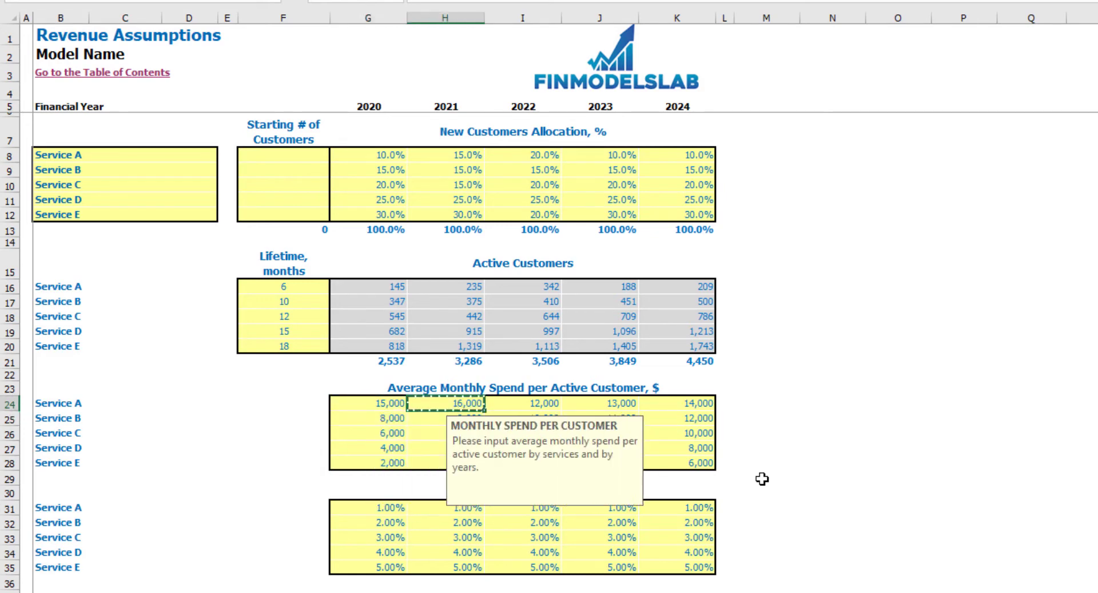
pyautogui.hotkey('shift', 'Right')
pyautogui.hotkey('shift', 'Right')
pyautogui.hotkey('ctrl', 'v')
pyautogui.click(872, 404)
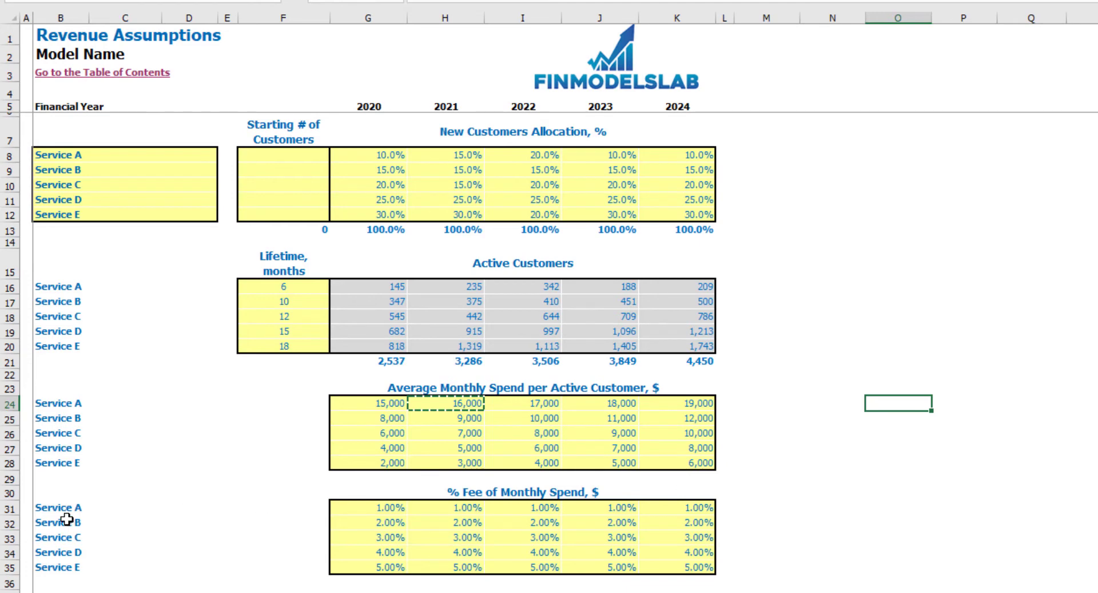
# Set Service A's fee of monthly spend to 2% for 2020 and copy it across 2021 to 2024
pyautogui.click(368, 510)
pyautogui.write('2')
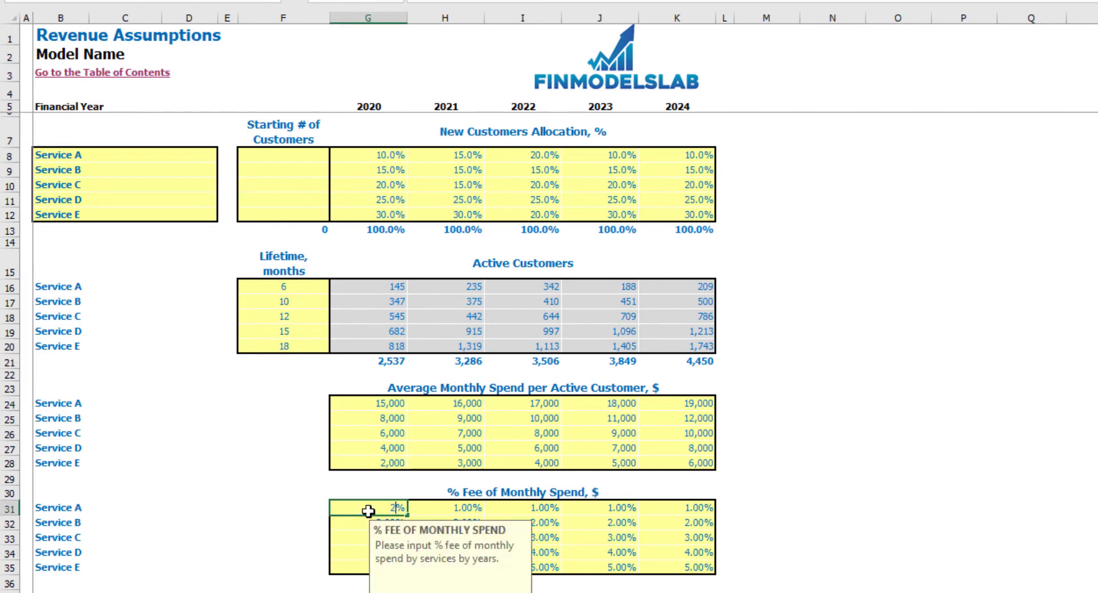
pyautogui.press('Return')
pyautogui.press('Up')
pyautogui.hotkey('ctrl', 'c')
pyautogui.press('Right')
pyautogui.hotkey('shift', 'Right')
pyautogui.hotkey('shift', 'Right')
pyautogui.hotkey('shift', 'Right')
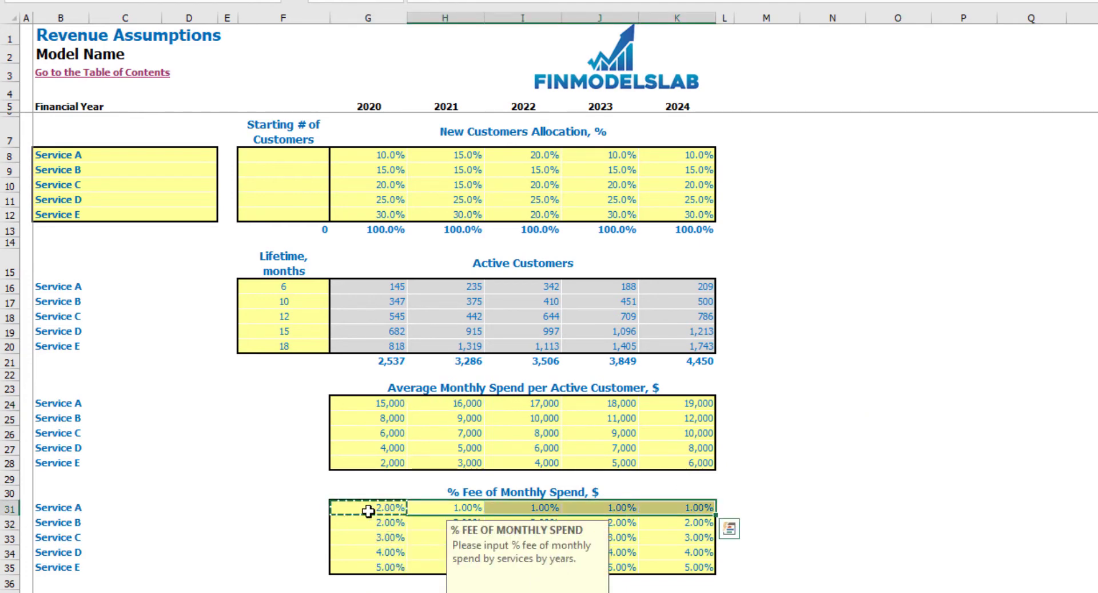
pyautogui.hotkey('ctrl', 'v')
pyautogui.click(898, 388)
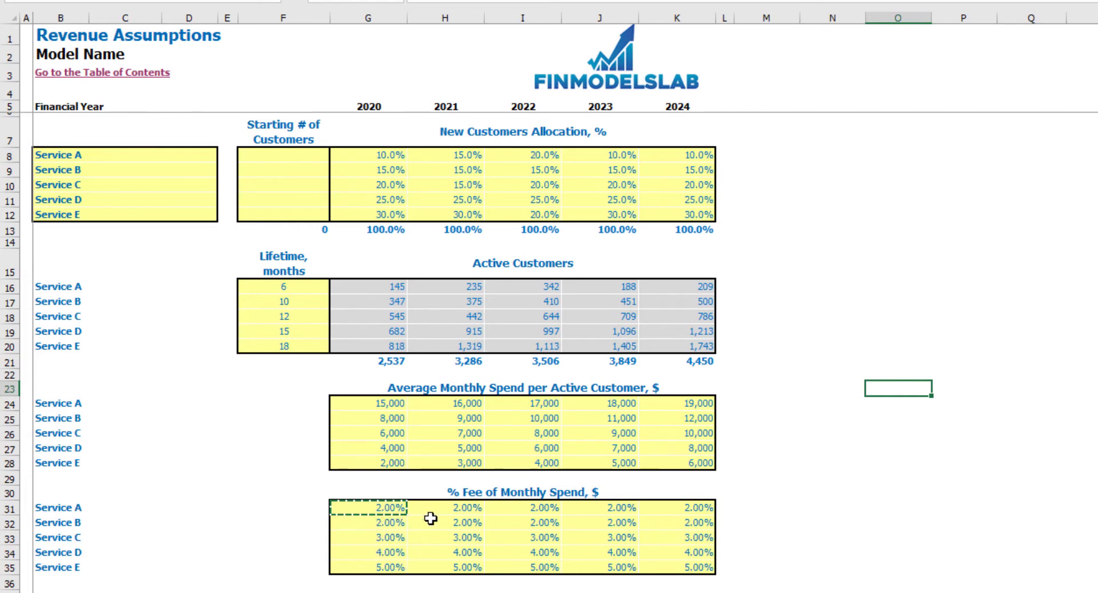
# Set Service B's fee of monthly spend to 2.5% for 2020, 3% for 2021, 3.5% for 2022, and 4% for 2023 and 2024
pyautogui.click(380, 522)
pyautogui.write('2.5')
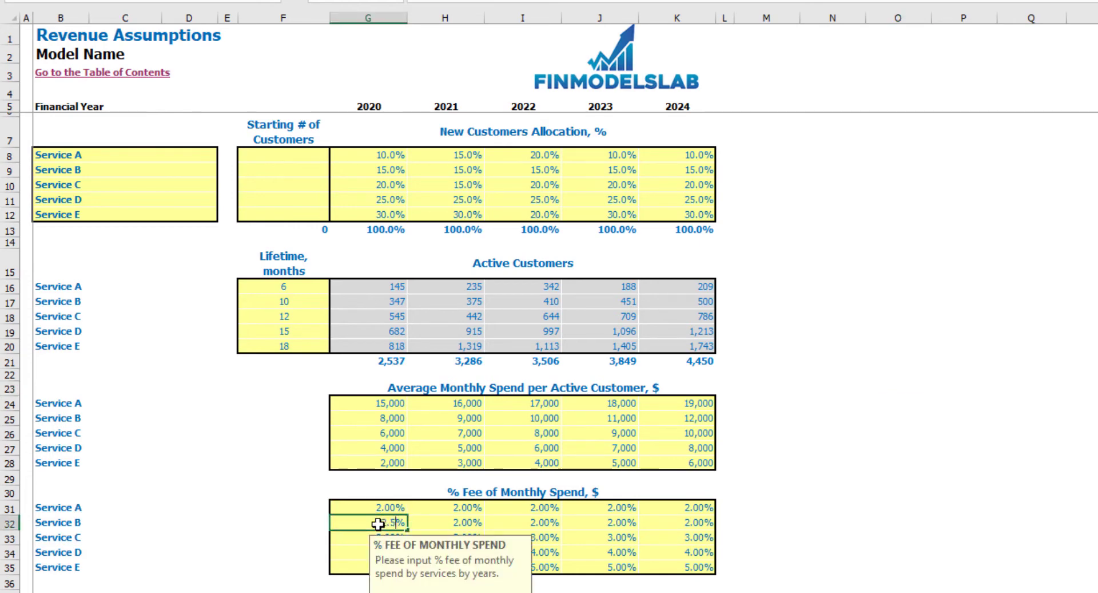
pyautogui.press('Tab')
pyautogui.write('3')
pyautogui.press('Tab')
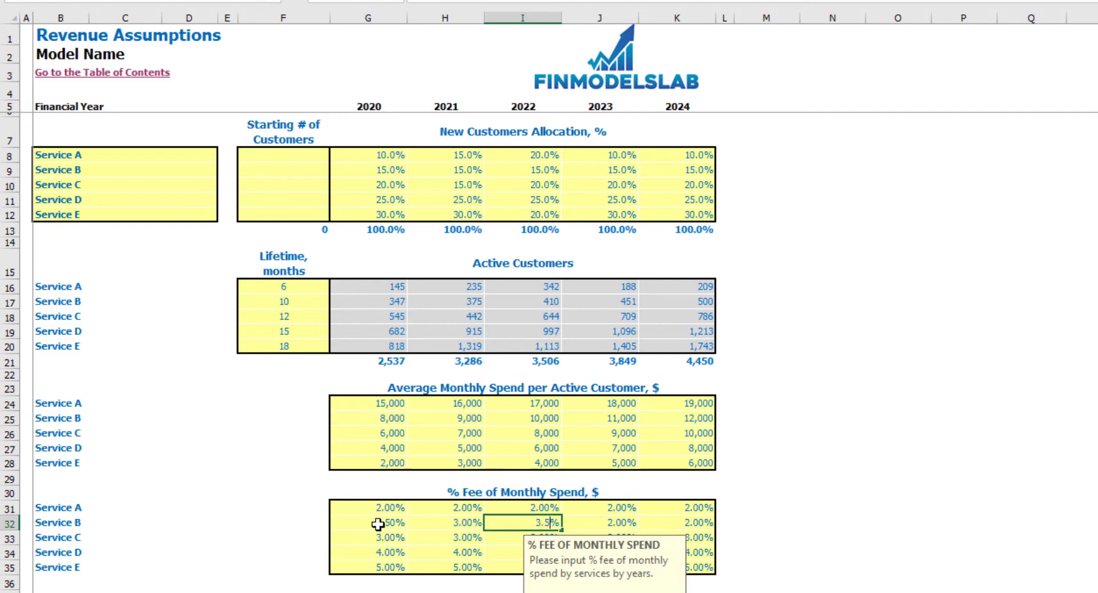
pyautogui.press('Tab')
pyautogui.write('4')
pyautogui.press('Tab')
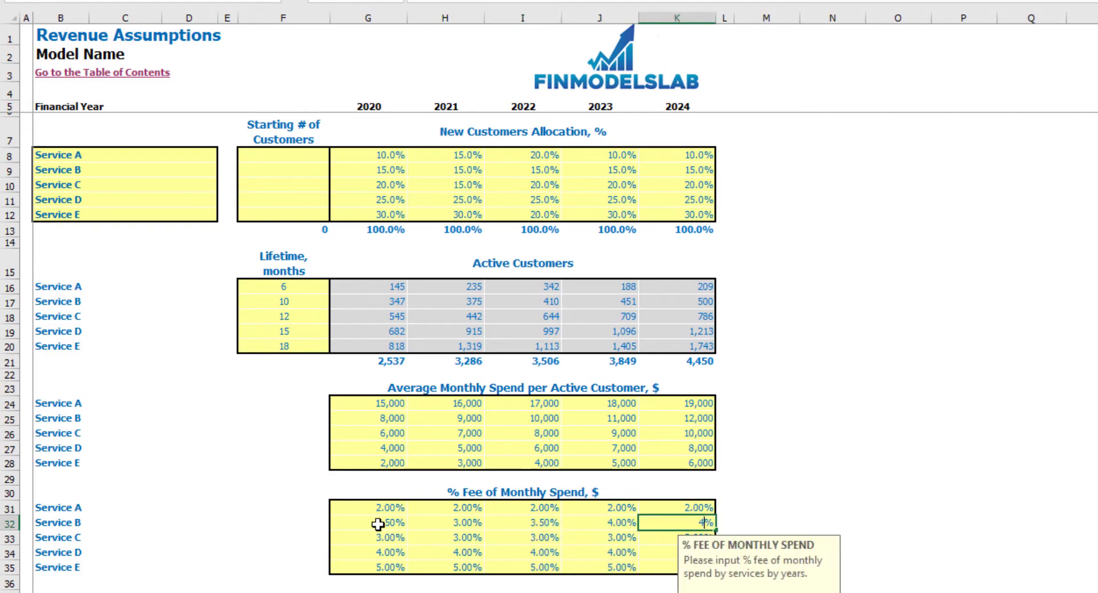
pyautogui.press('Return')
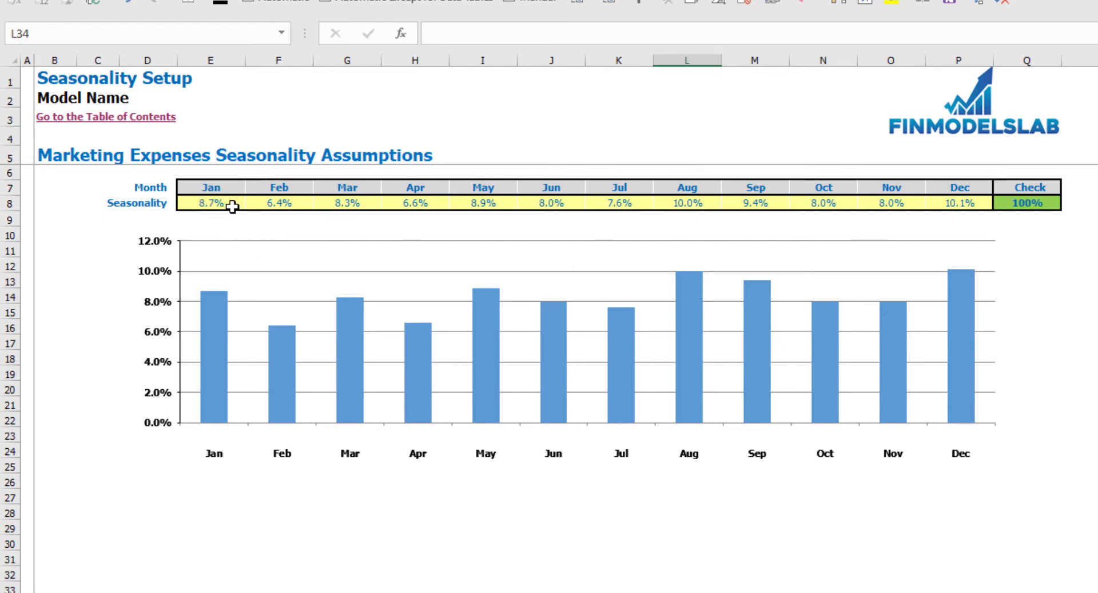
# Set the marketing seasonality to 15% for January, 10% for February, 5% for March and 10% for April
pyautogui.click(222, 203)
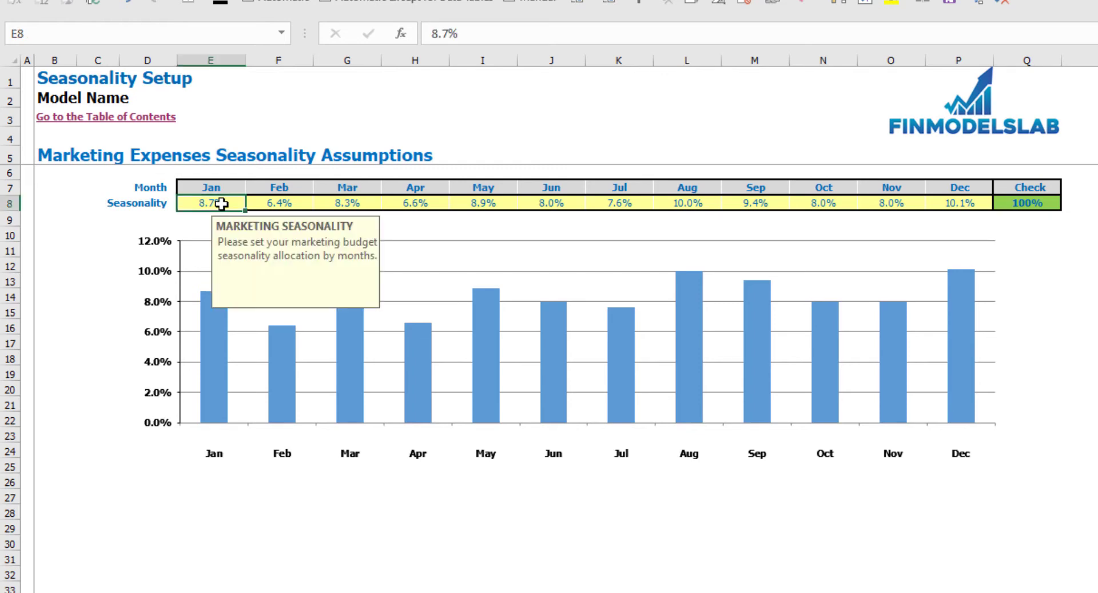
pyautogui.write('15')
pyautogui.press('Tab')
pyautogui.write('10')
pyautogui.press('Tab')
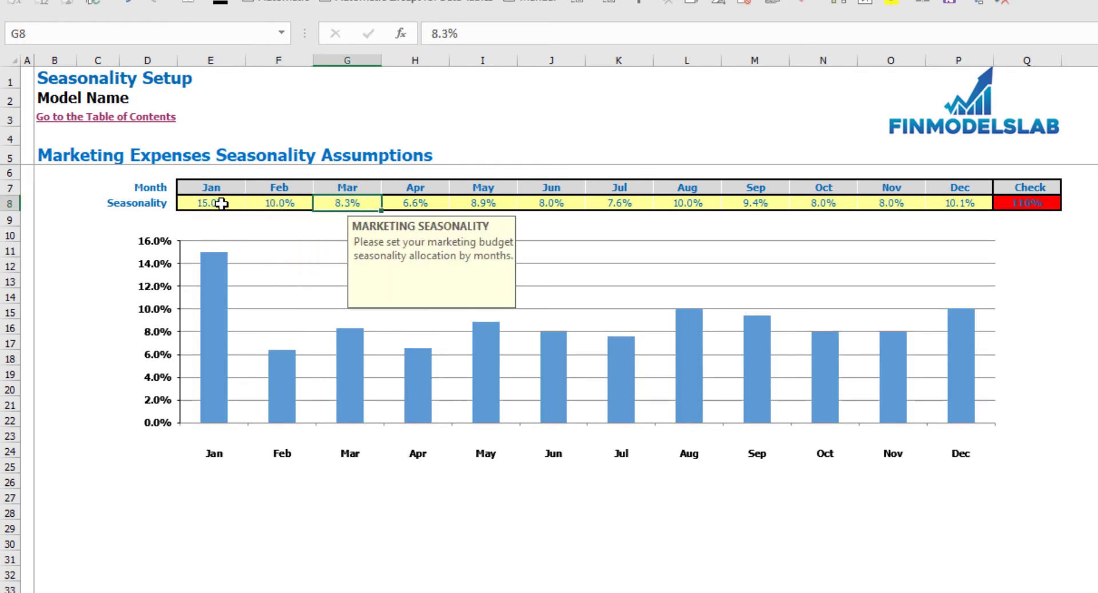
pyautogui.write('5')
pyautogui.press('Tab')
pyautogui.write('10')
pyautogui.press('Tab')
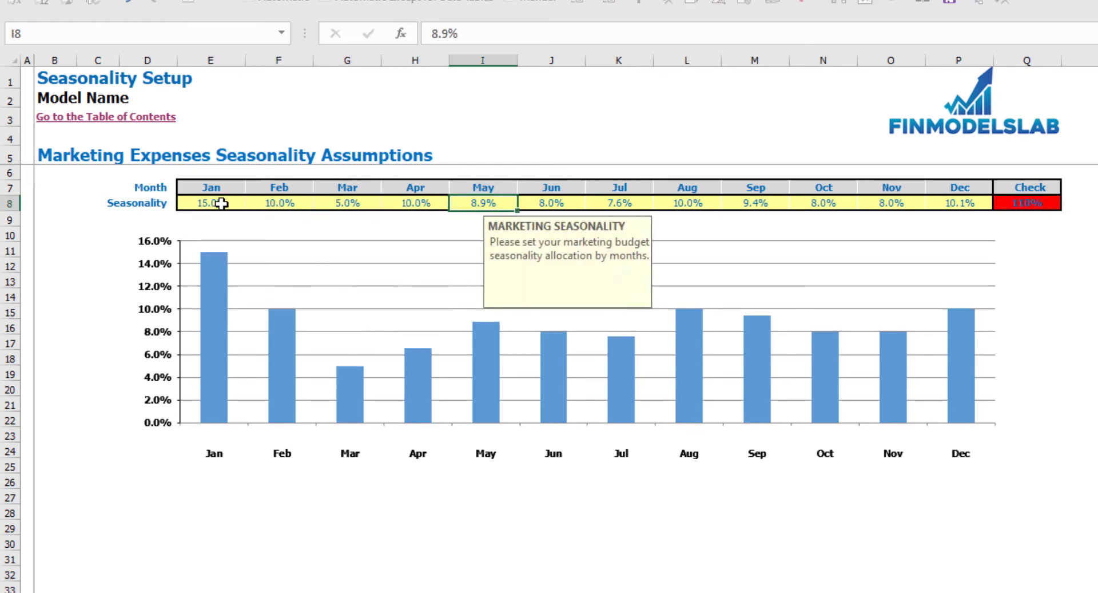
# Set the marketing seasonality to 8% for May, 6% for June, 7% for July, 5% for August and 10% for September
pyautogui.write('8')
pyautogui.press('Tab')
pyautogui.write('6')
pyautogui.press('Tab')
pyautogui.write('7')
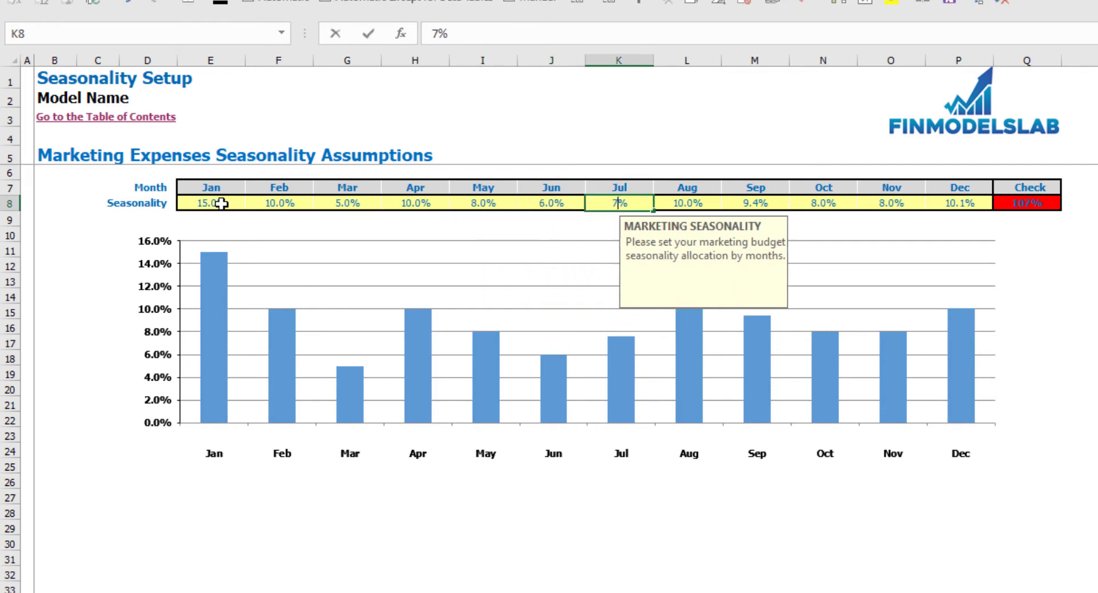
pyautogui.press('Tab')
pyautogui.write('5')
pyautogui.press('Tab')
pyautogui.write('10')
pyautogui.press('Tab')
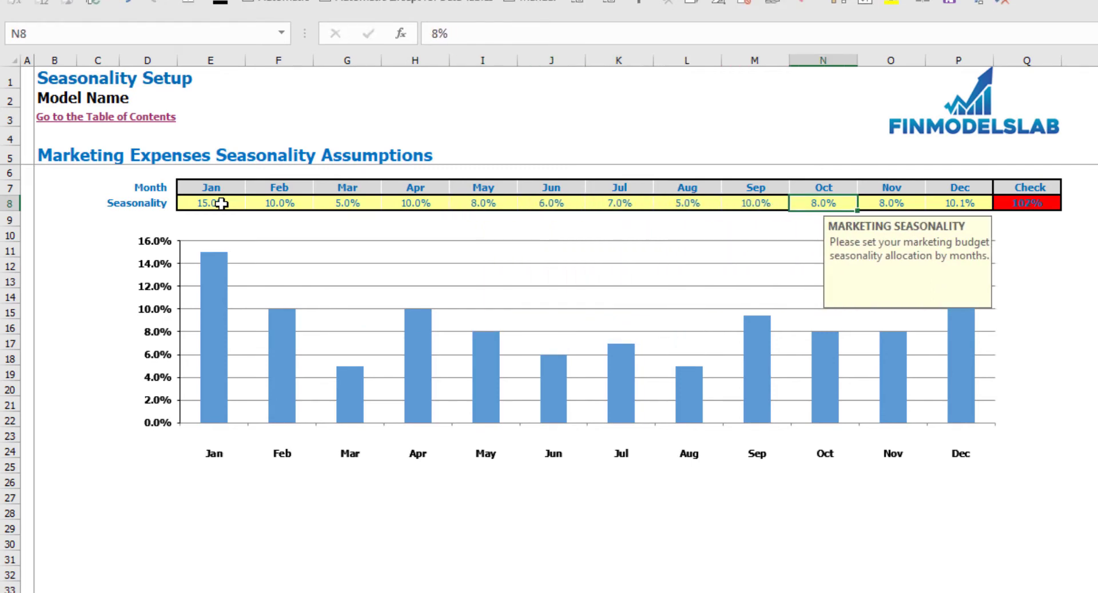
# Set the marketing seasonality to 15% for October, 5% for November and 5% for December
pyautogui.write('15')
pyautogui.press('Tab')
pyautogui.write('5')
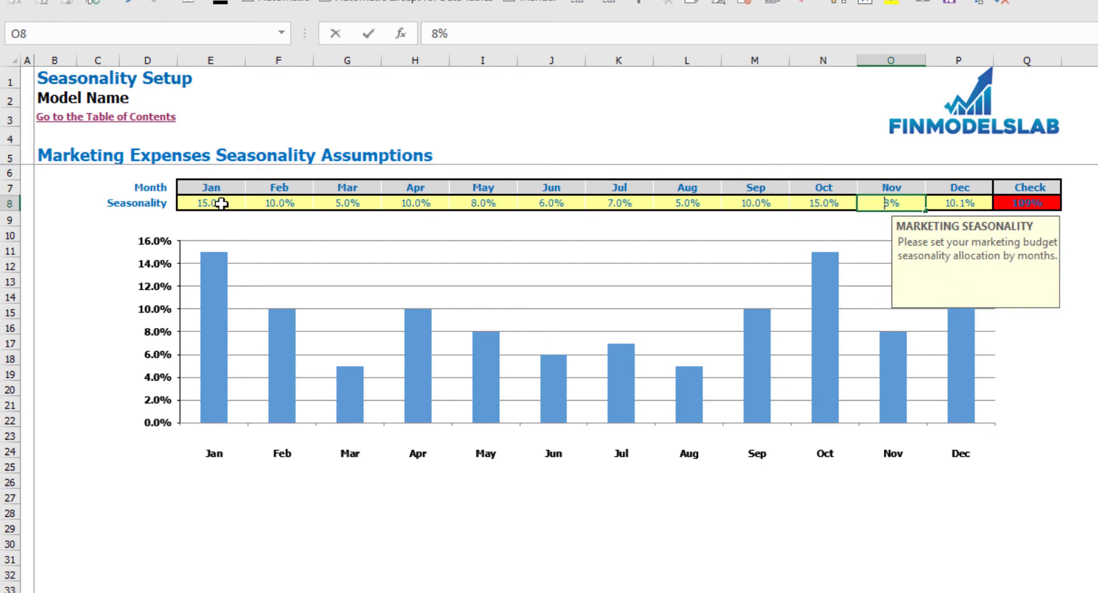
pyautogui.press('Tab')
pyautogui.write('5')
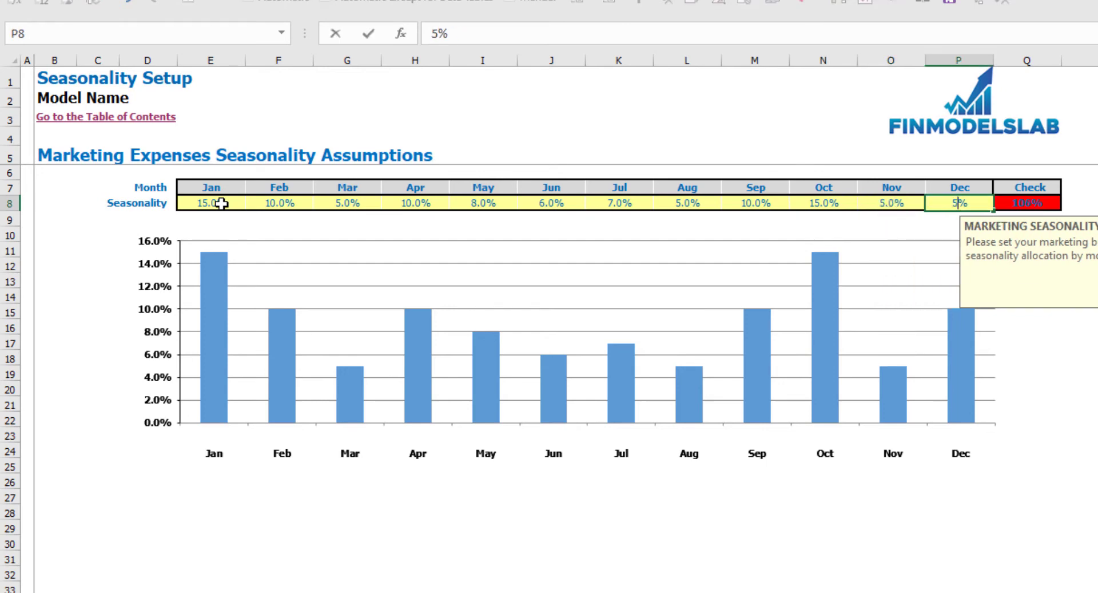
pyautogui.press('Return')
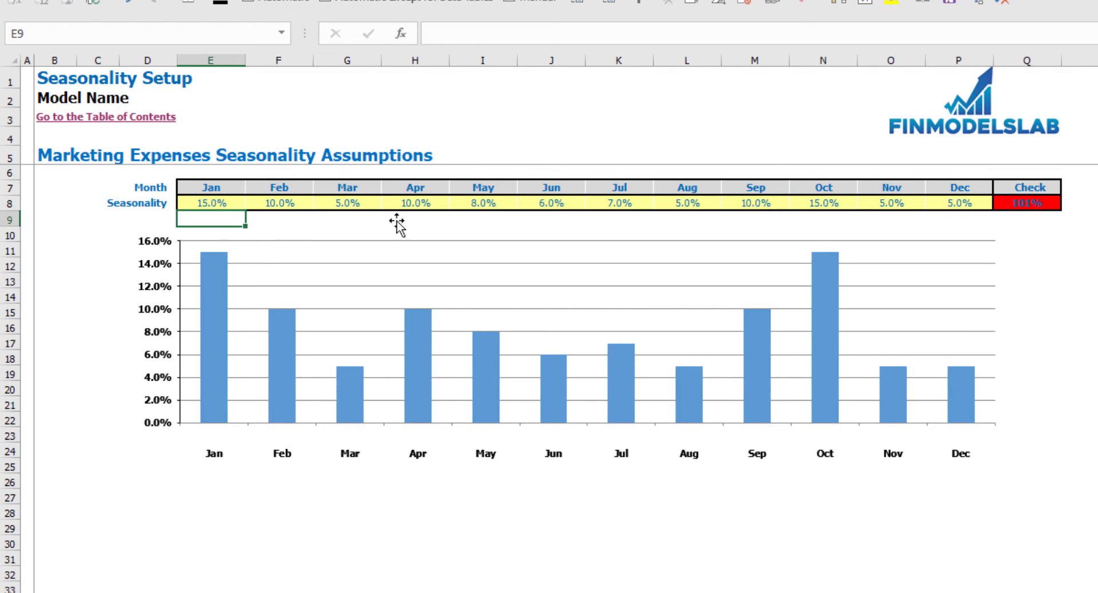
# Check the seasonality total and set October's marketing seasonality to 14%
pyautogui.click(1048, 205)
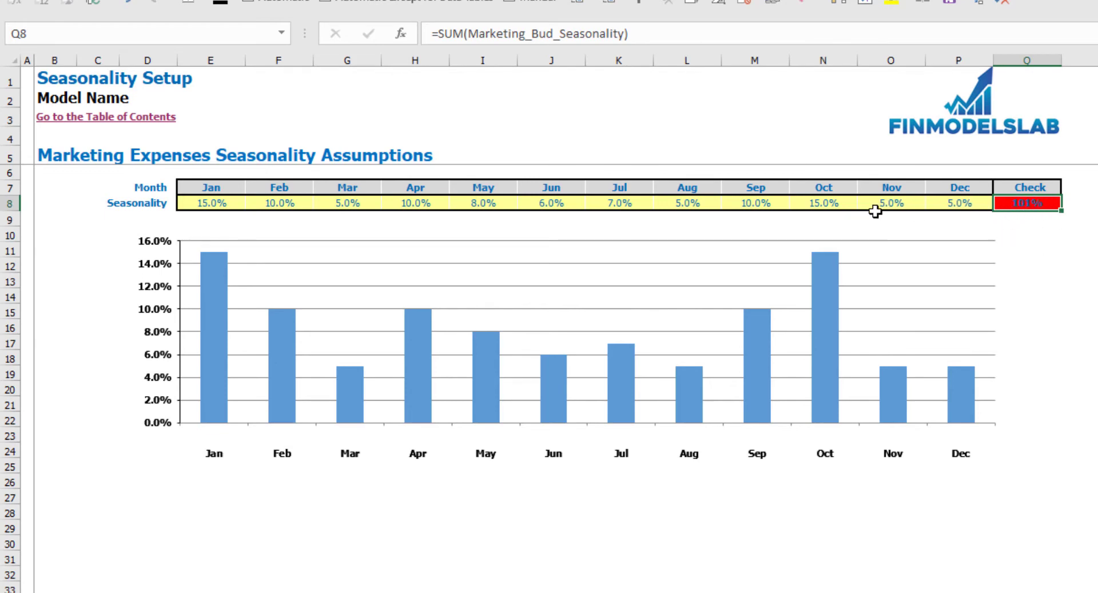
pyautogui.click(839, 207)
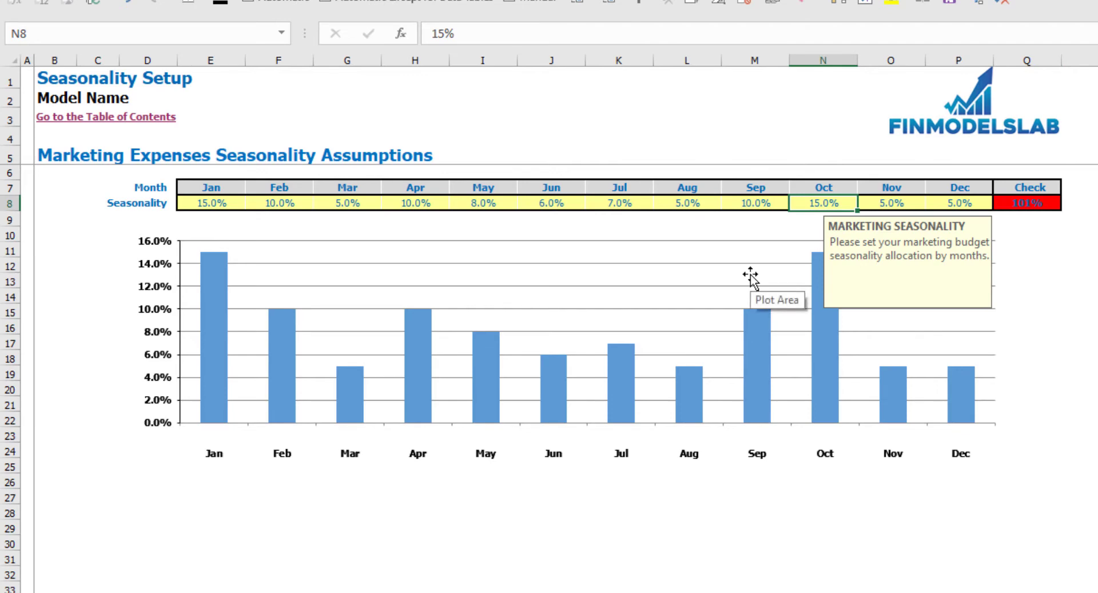
pyautogui.write('14')
pyautogui.press('Return')
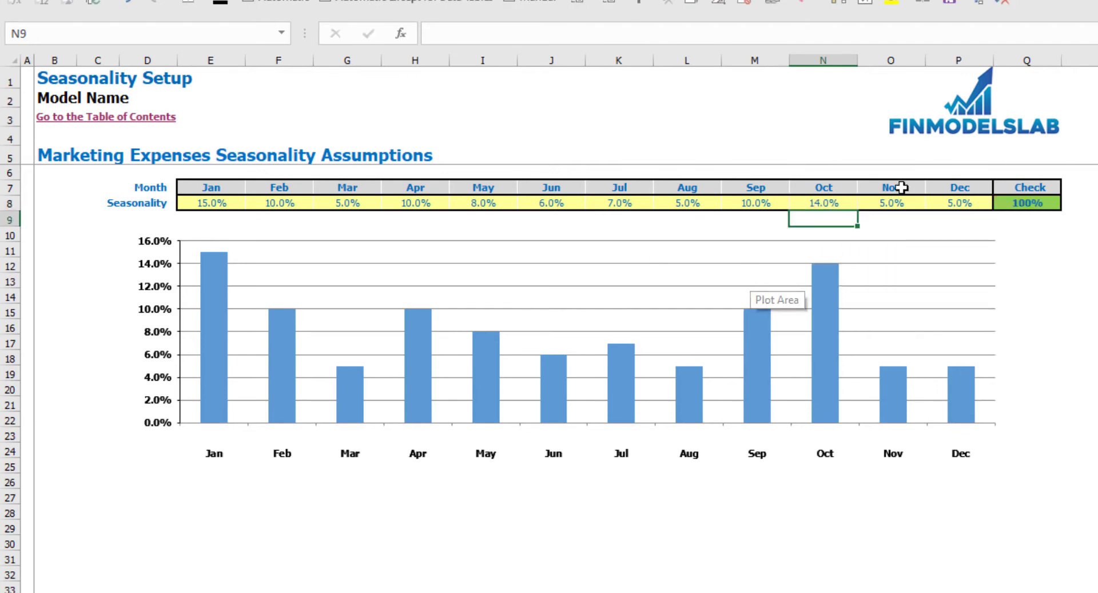
pyautogui.click(1048, 203)
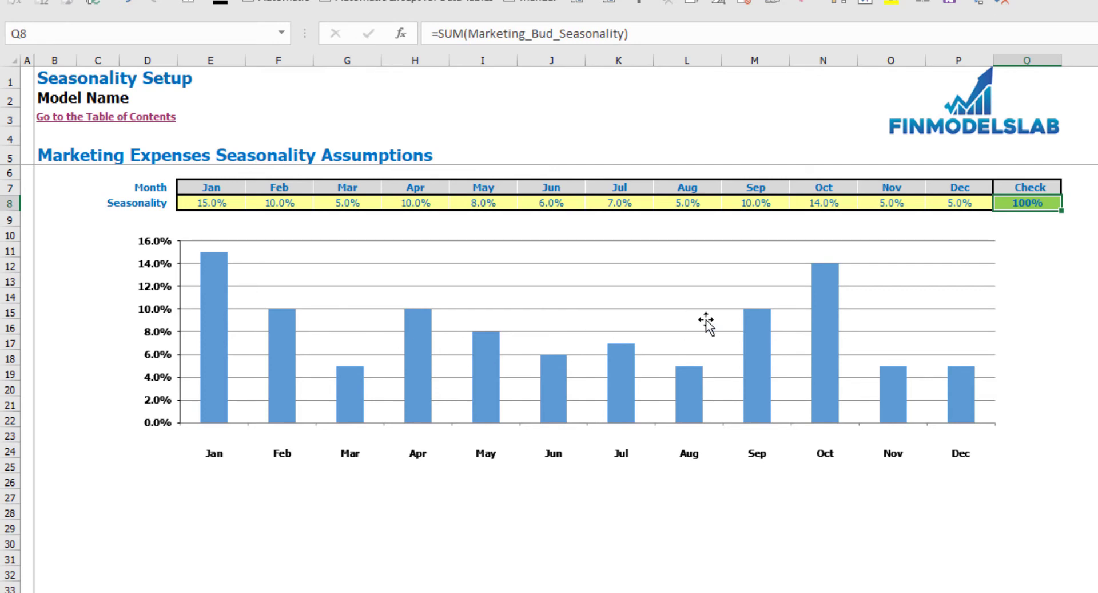
# Enter =1/12 as January's marketing seasonality
pyautogui.click(221, 204)
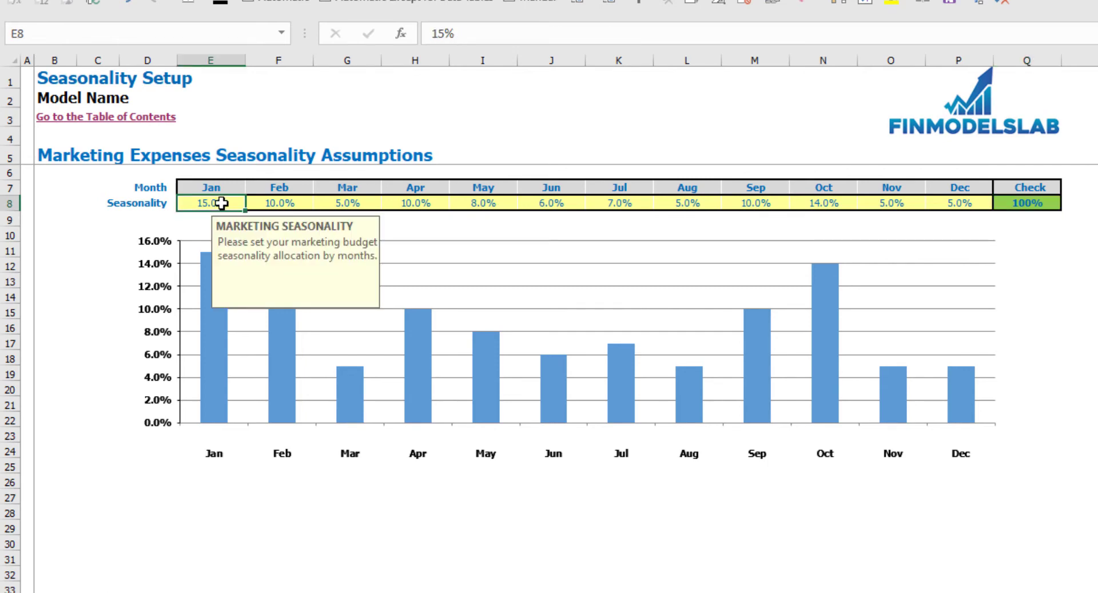
pyautogui.write('=1/12')
pyautogui.press('Return')
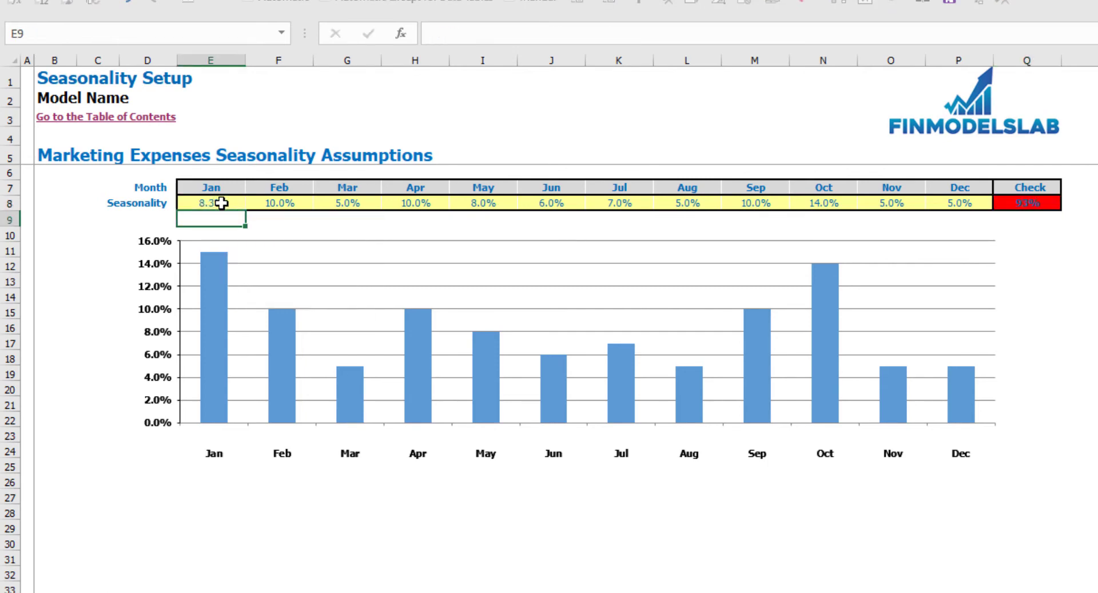
# Copy January's seasonality formula across February to December
pyautogui.click(221, 202)
pyautogui.hotkey('ctrl', 'c')
pyautogui.press('Right')
pyautogui.hotkey('shift', 'Right')
pyautogui.hotkey('shift', 'Right')
pyautogui.hotkey('shift', 'Right')
pyautogui.hotkey('shift', 'Right')
pyautogui.hotkey('shift', 'Right')
pyautogui.hotkey('shift', 'Right')
pyautogui.hotkey('shift', 'Right')
pyautogui.hotkey('shift', 'Right')
pyautogui.hotkey('shift', 'Right')
pyautogui.hotkey('shift', 'Right')
pyautogui.hotkey('ctrl', 'v')
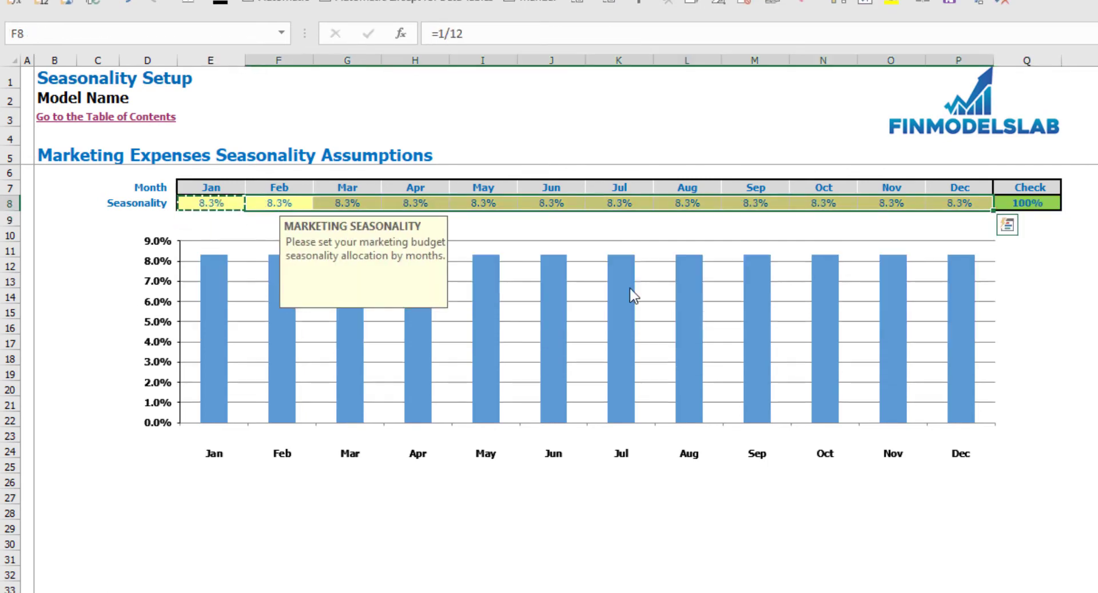
pyautogui.click(1079, 280)
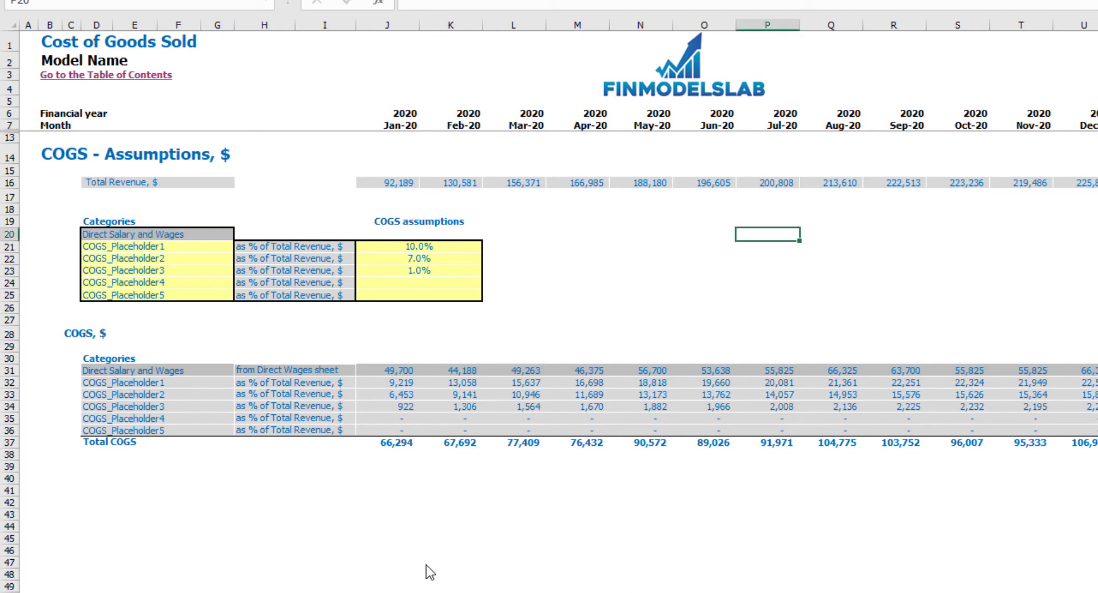
# Rename the category COGS_Placeholder1 to Hosting in the COGS assumptions
pyautogui.click(192, 253)
pyautogui.moveTo(191, 248); pyautogui.dragTo(160, 247)
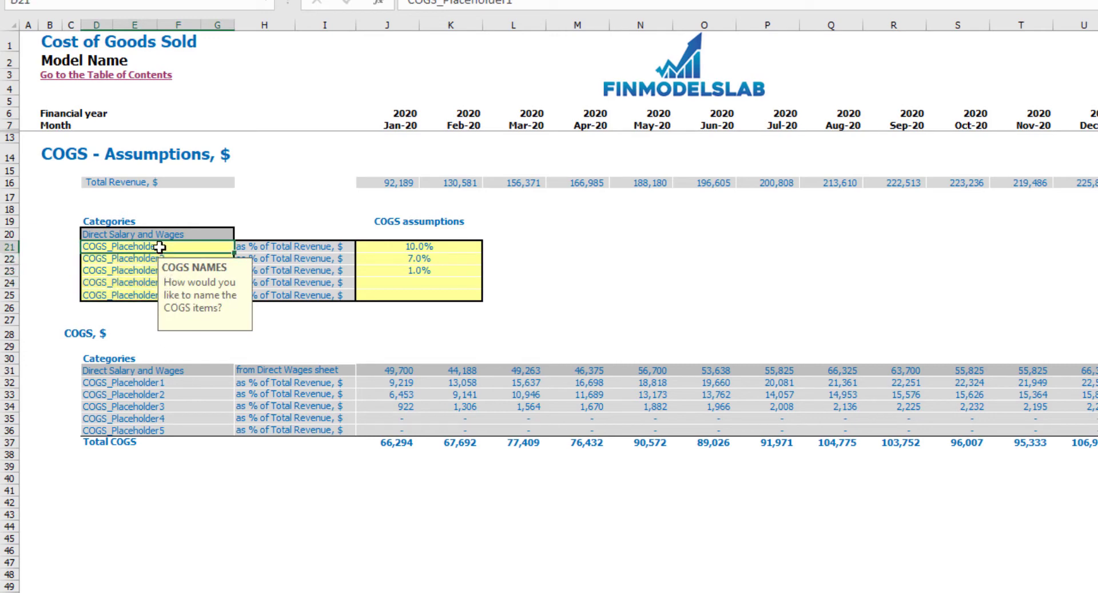
pyautogui.write('Hosti')
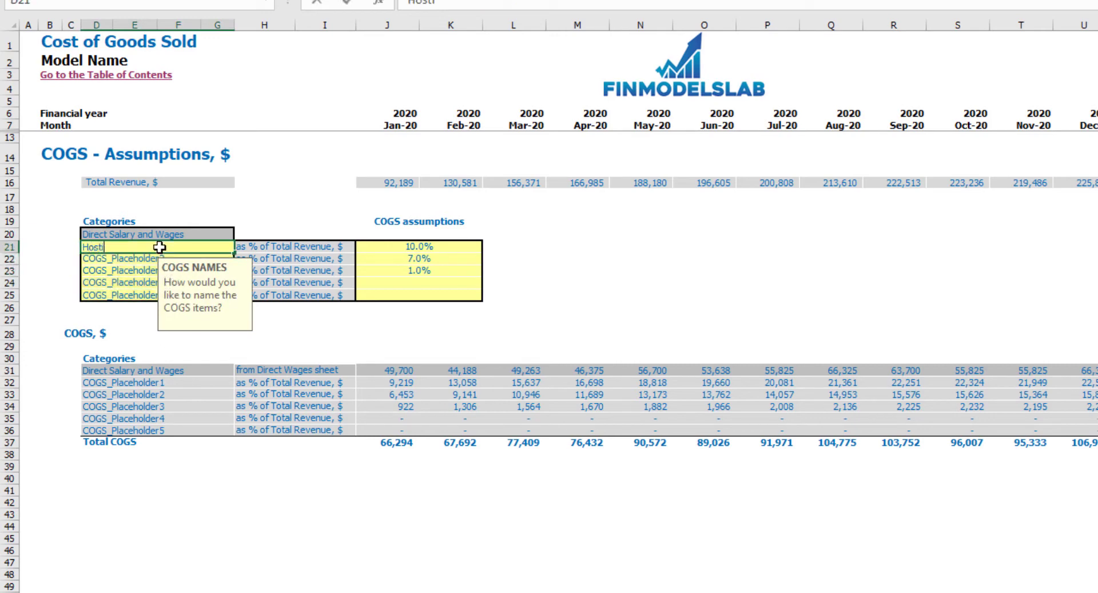
pyautogui.write('ng')
pyautogui.press('Return')
pyautogui.click(584, 283)
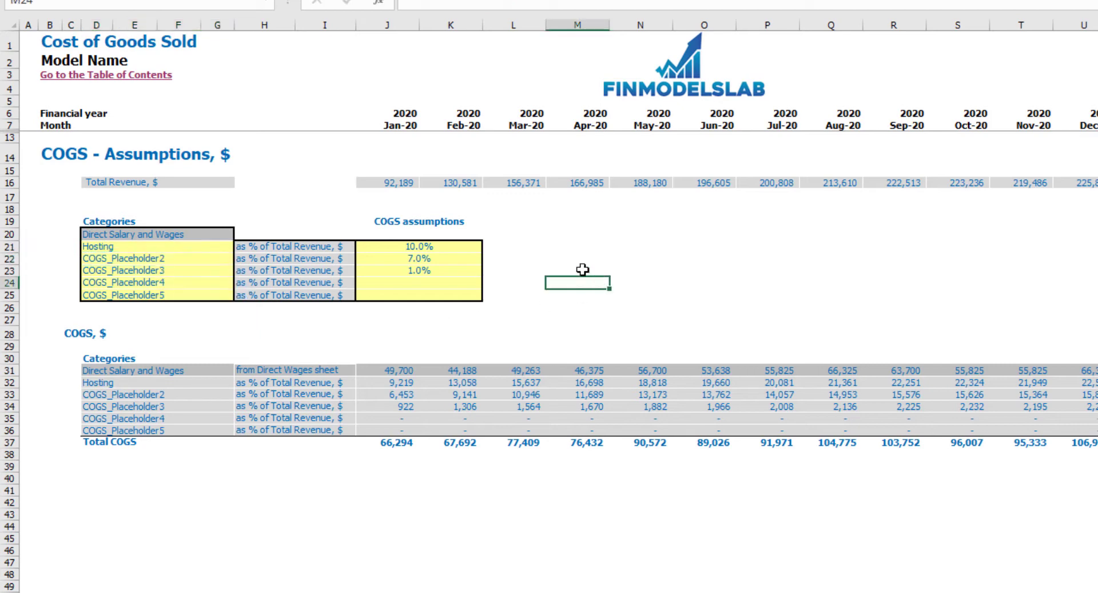
# Set the Hosting COGS assumption to 15% of total revenue
pyautogui.click(444, 250)
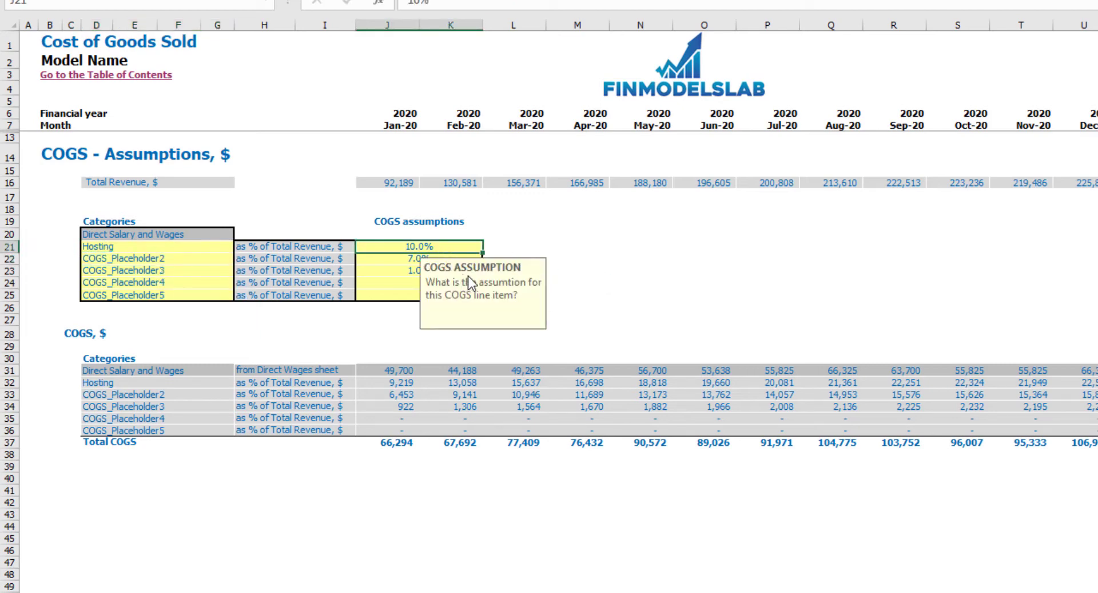
pyautogui.write('15')
pyautogui.press('Return')
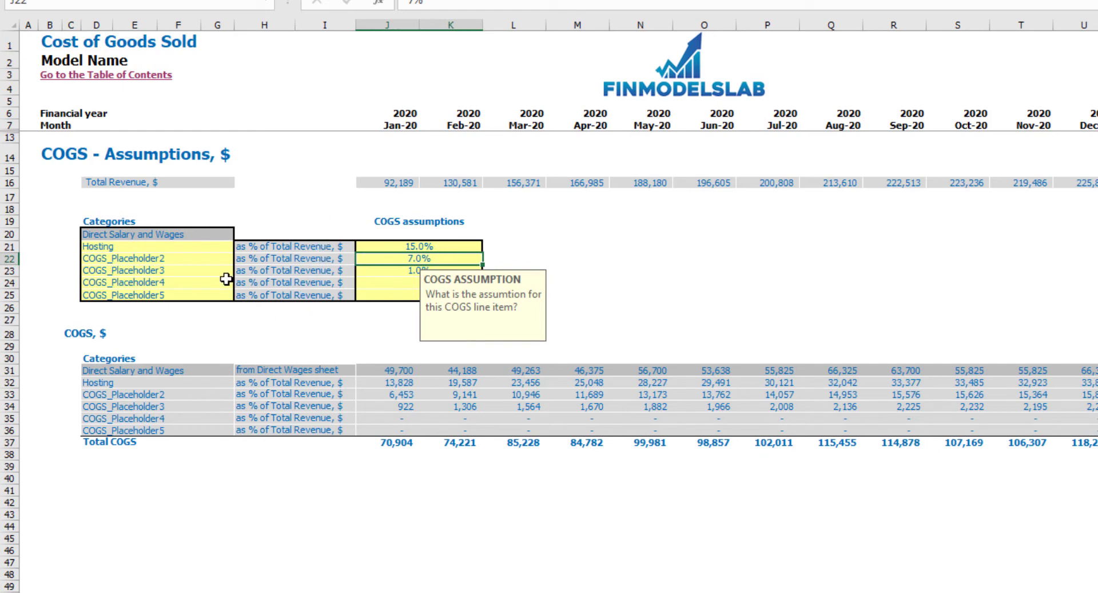
# Examine the Total Revenue row and the COGS assumption percentages for all placeholder categories
pyautogui.click(15, 183)
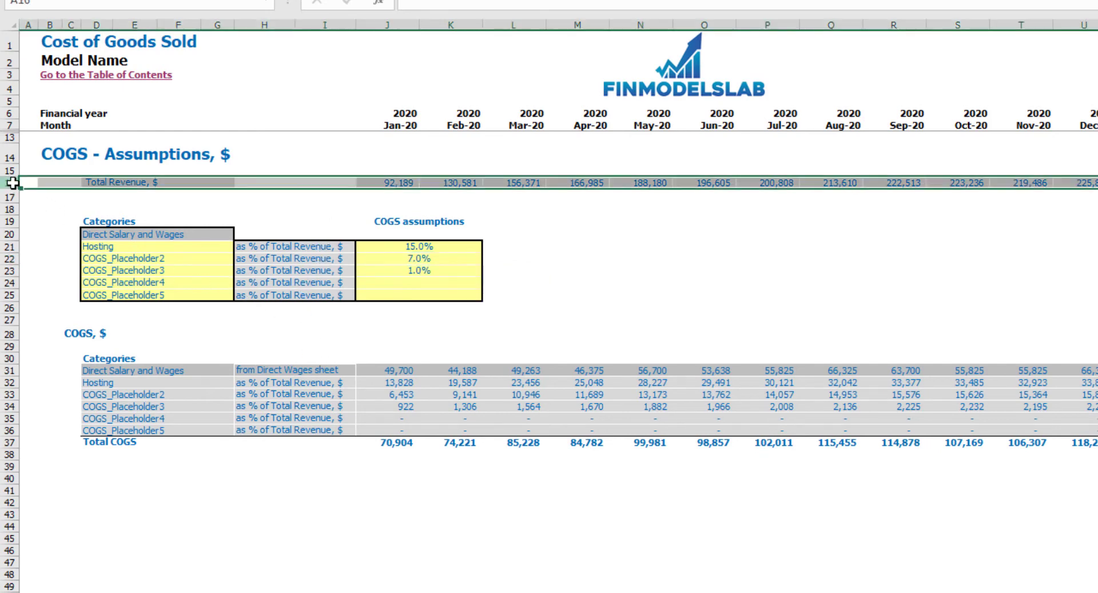
pyautogui.click(407, 212)
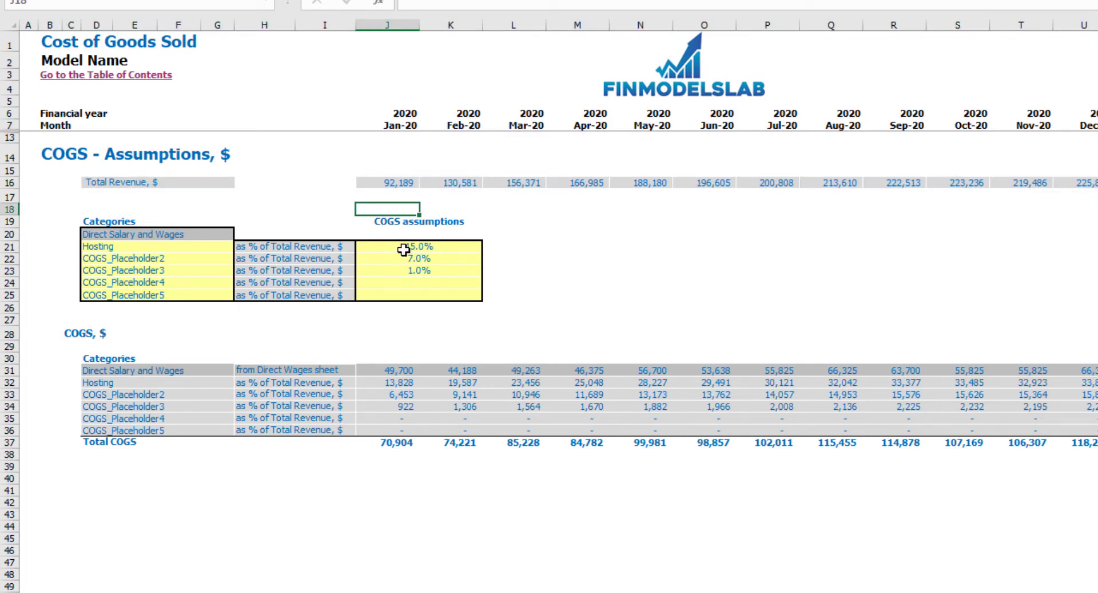
pyautogui.moveTo(399, 249); pyautogui.dragTo(418, 293)
pyautogui.click(538, 209)
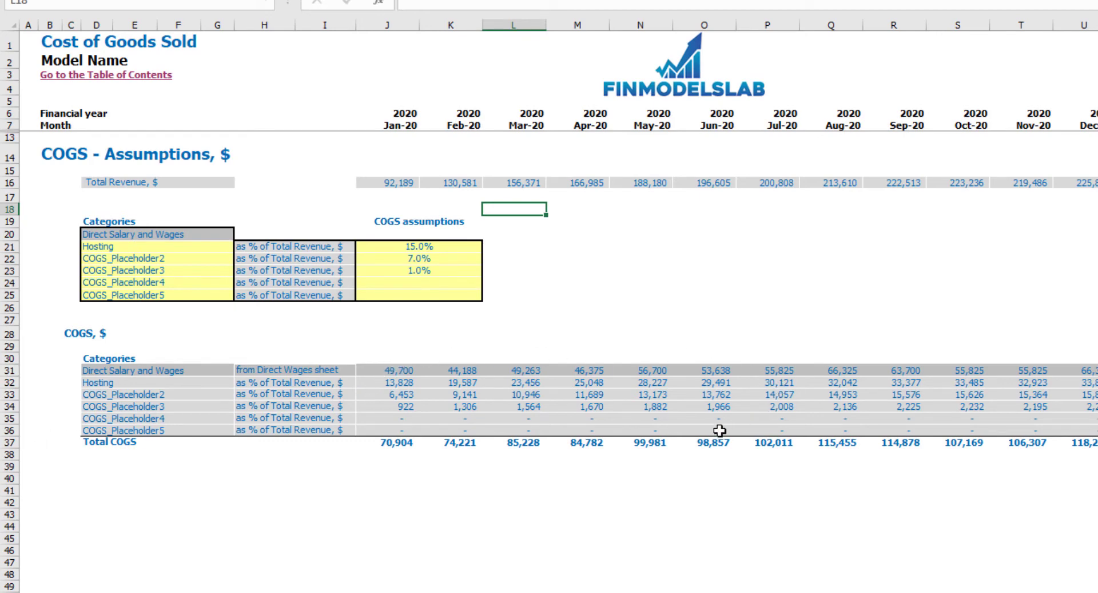
# Go to the Income Statement sheet and expand the detail lines under Total COGS
pyautogui.click(352, 592)
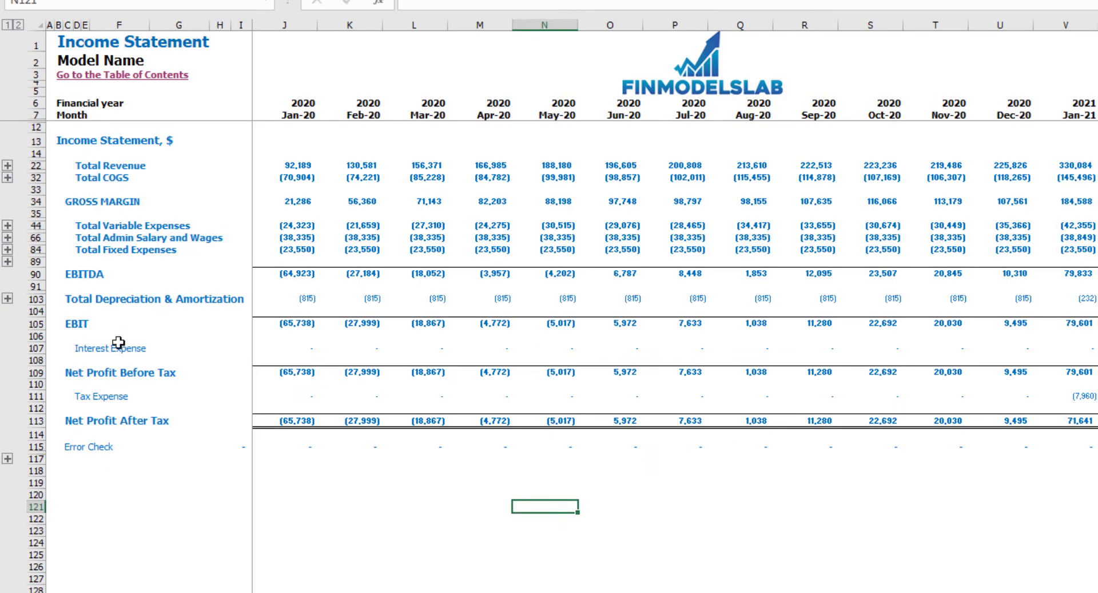
pyautogui.click(7, 178)
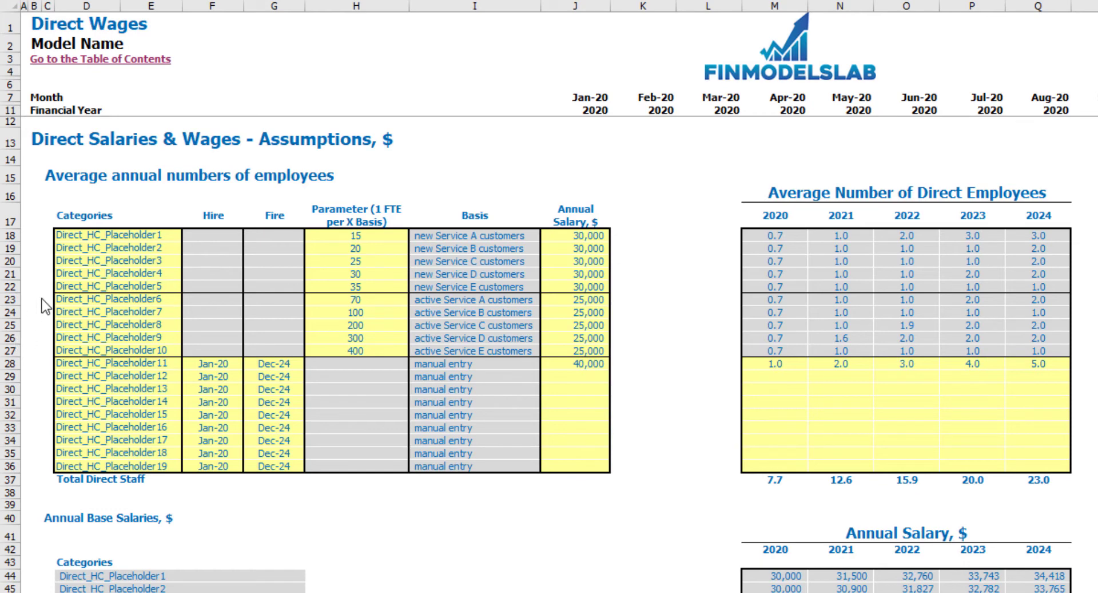
# Set the 1 FTE per X Basis parameter of Direct_HC_Placeholder1 to 10 and check its new Service A customers basis
pyautogui.click(109, 236)
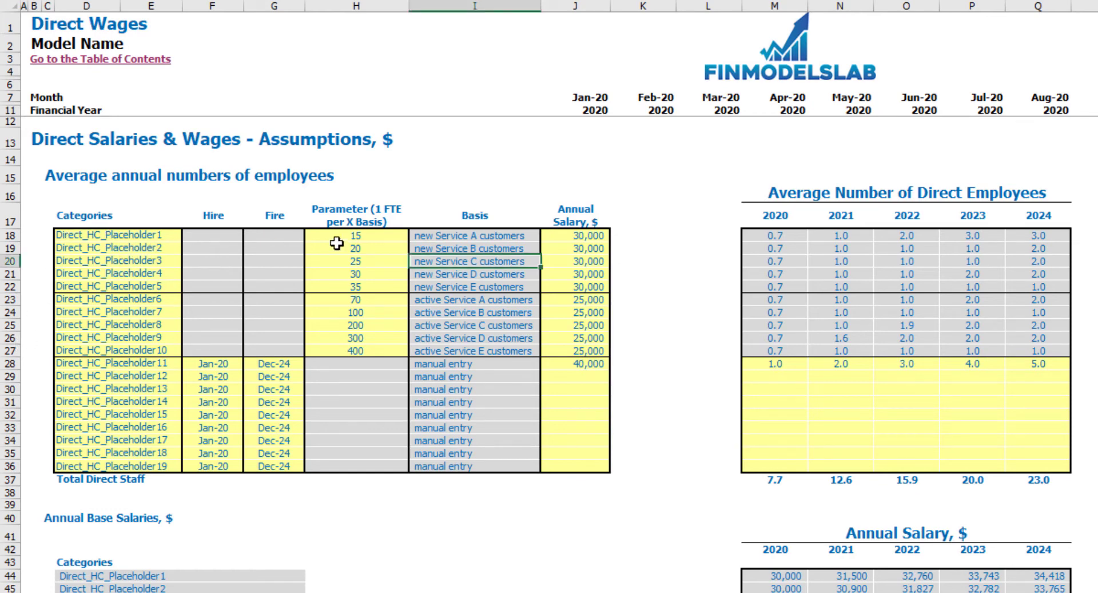
pyautogui.click(355, 236)
pyautogui.click(411, 185)
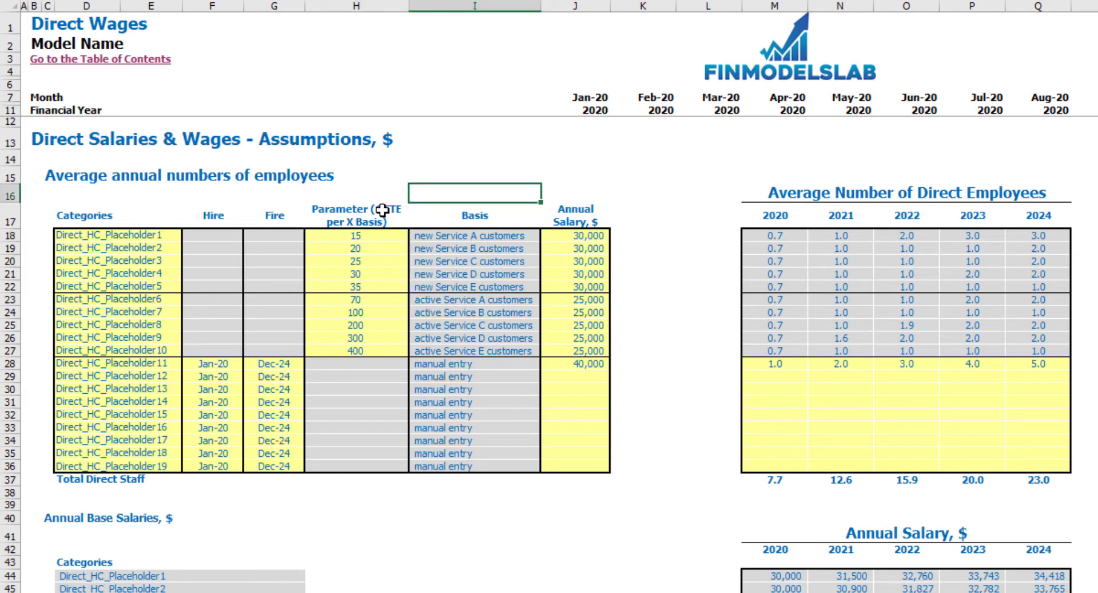
pyautogui.click(359, 237)
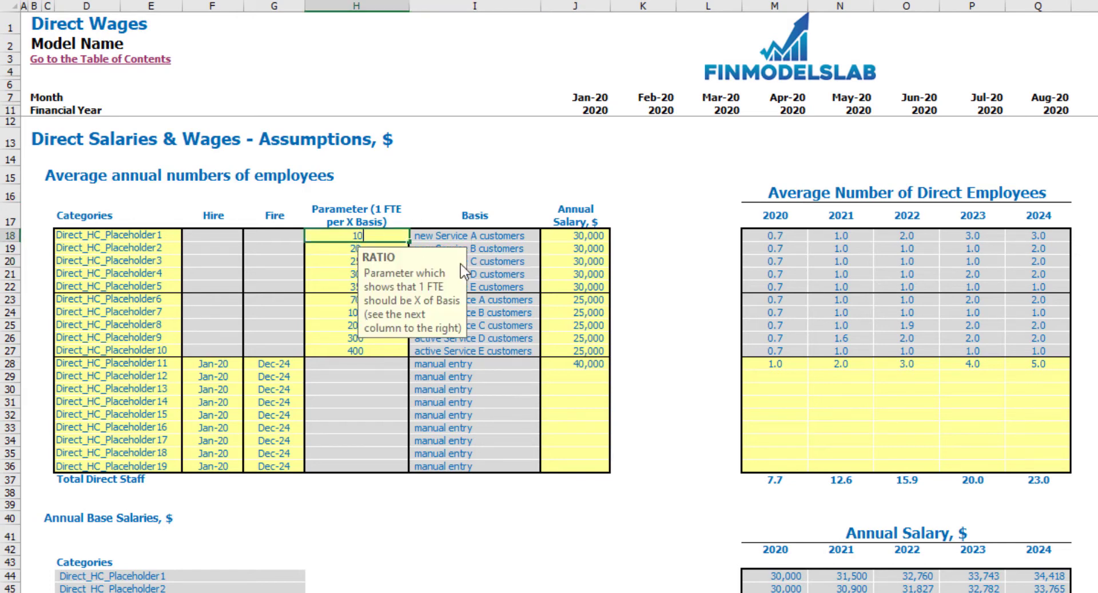
pyautogui.press('Return')
pyautogui.click(490, 234)
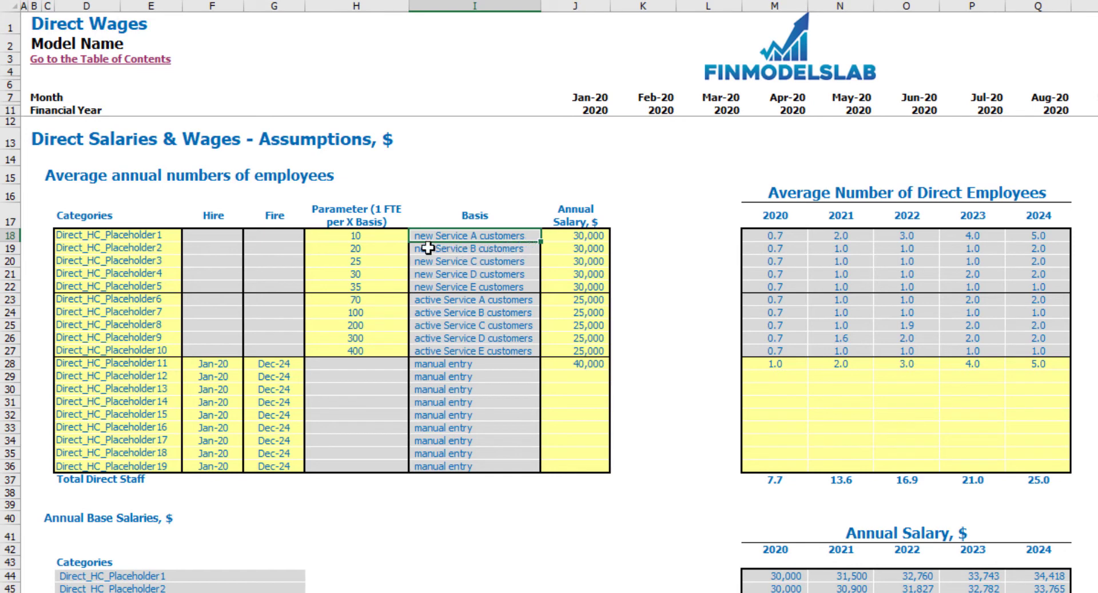
pyautogui.click(386, 234)
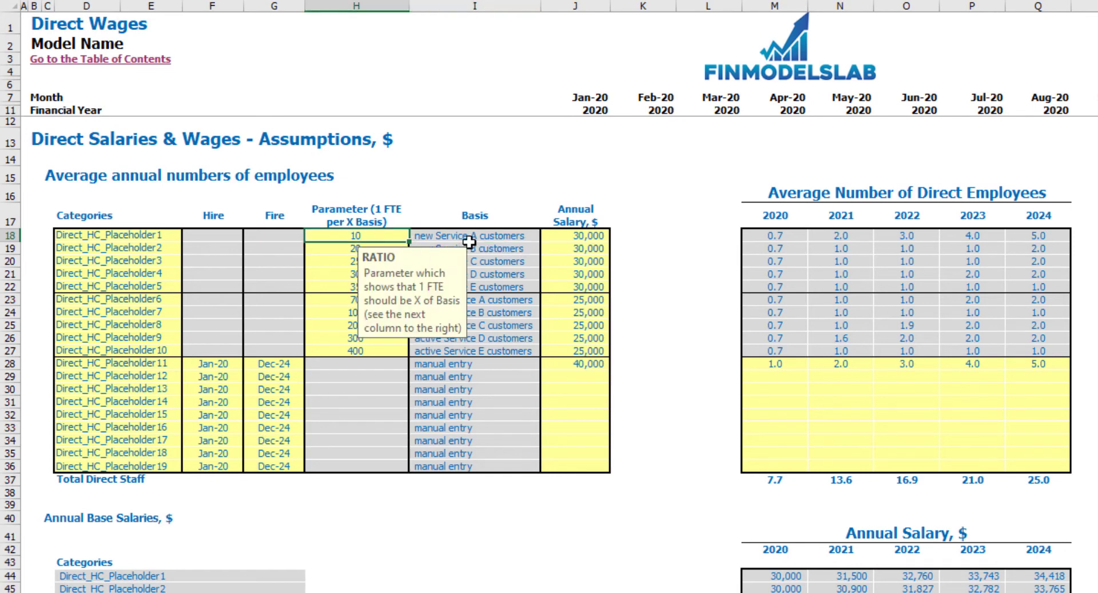
pyautogui.click(528, 239)
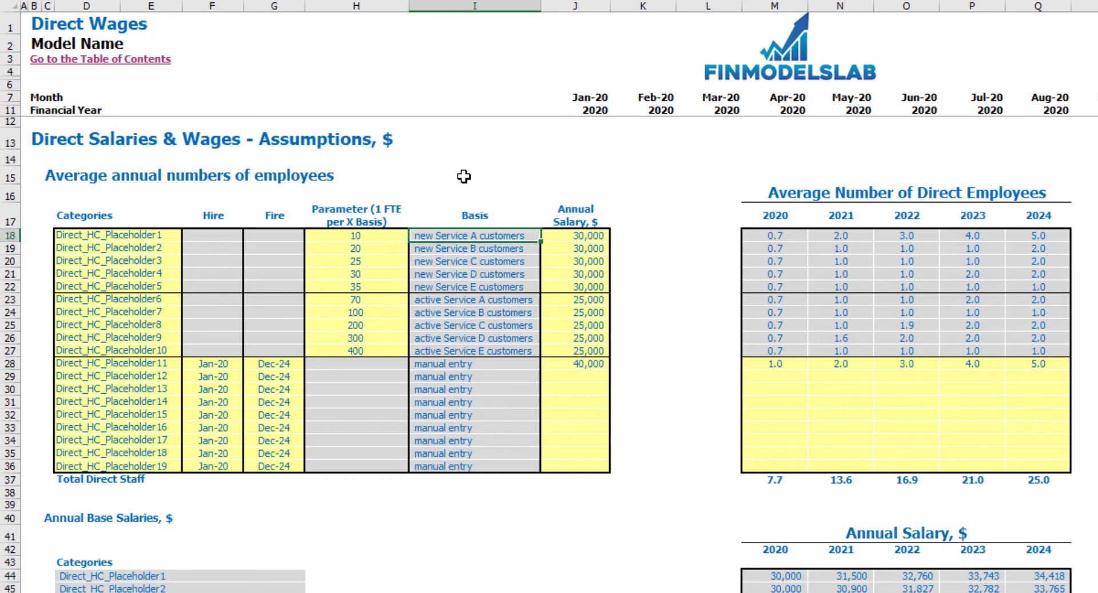
# Set the annual salary of Direct_HC_Placeholder1 to 25,000 and review its average employee numbers for 2020 to 2024
pyautogui.click(572, 236)
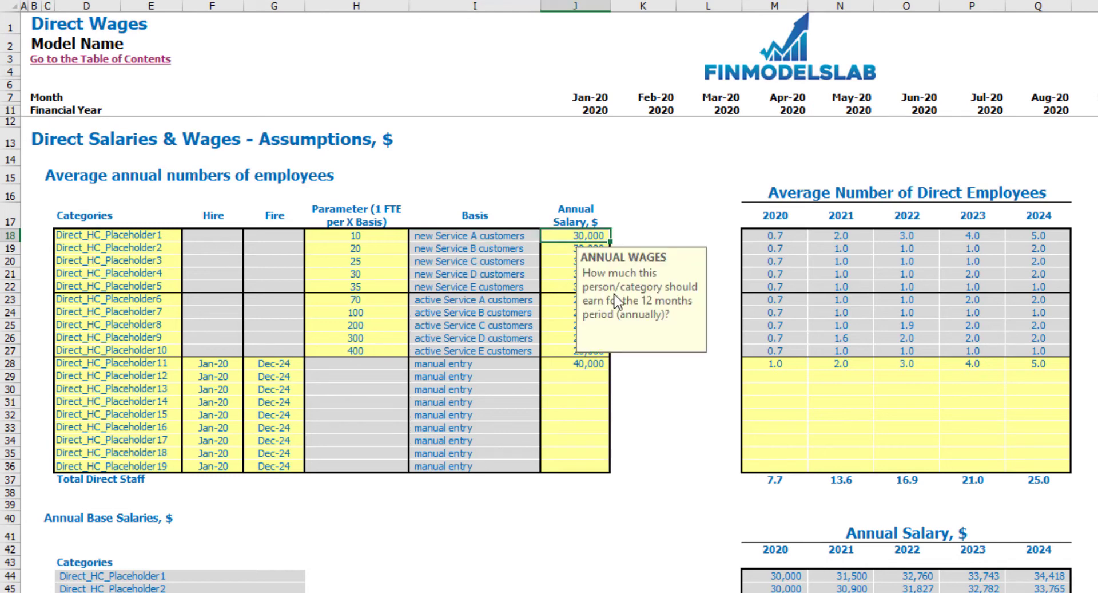
pyautogui.write('25,000')
pyautogui.press('Return')
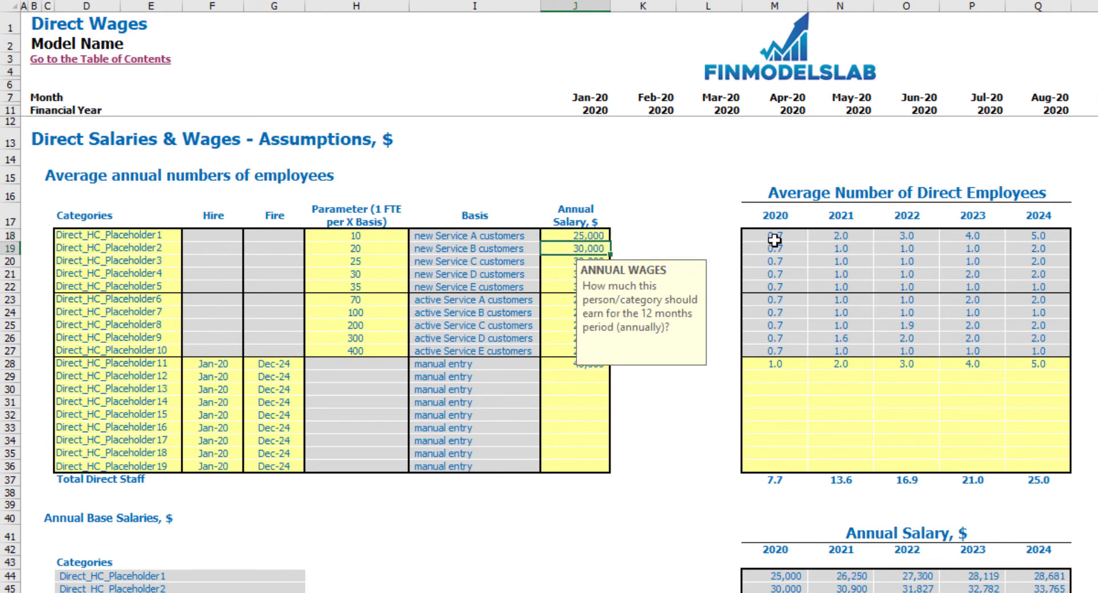
pyautogui.moveTo(775, 239); pyautogui.dragTo(1042, 236)
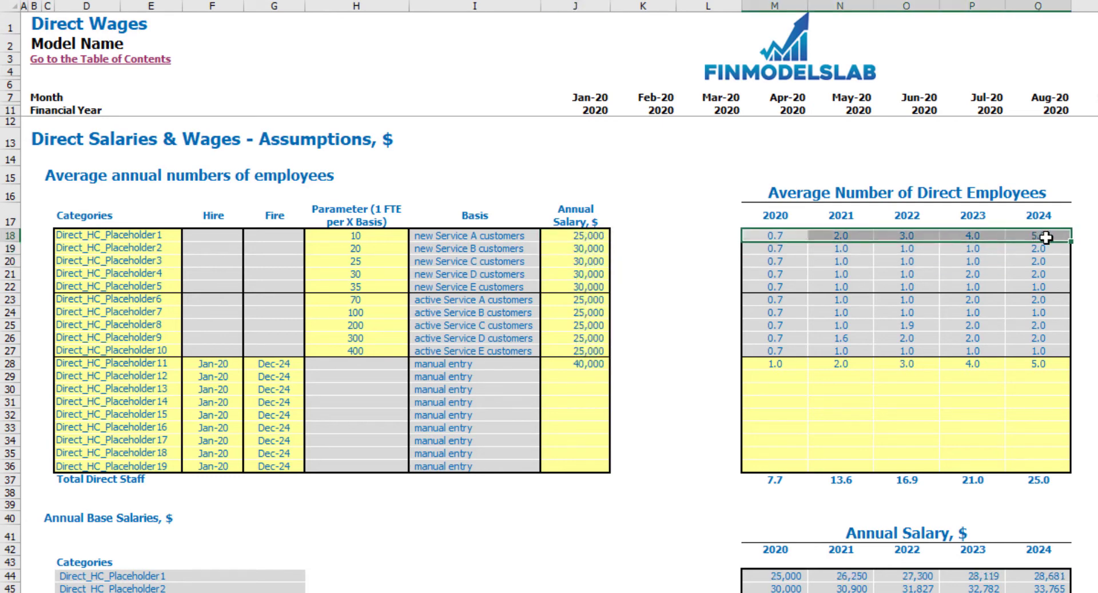
# Set the annual salary raise of Direct_HC_Placeholder1 to 6%, 5%, 4% and 3% for 2021 through 2024
pyautogui.click(672, 190)
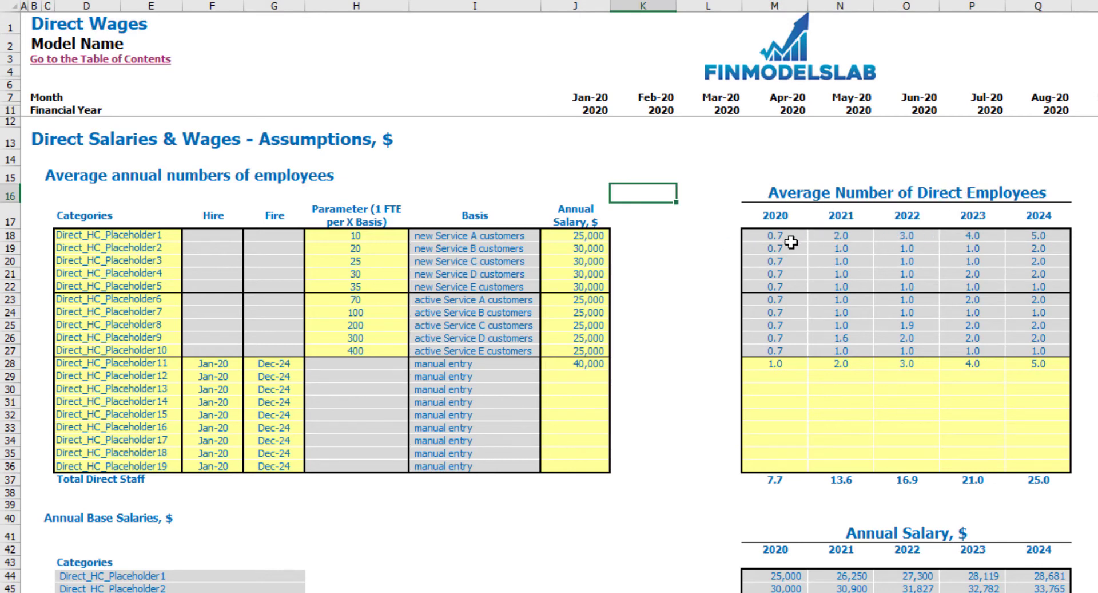
pyautogui.hscroll(5, 791, 242)
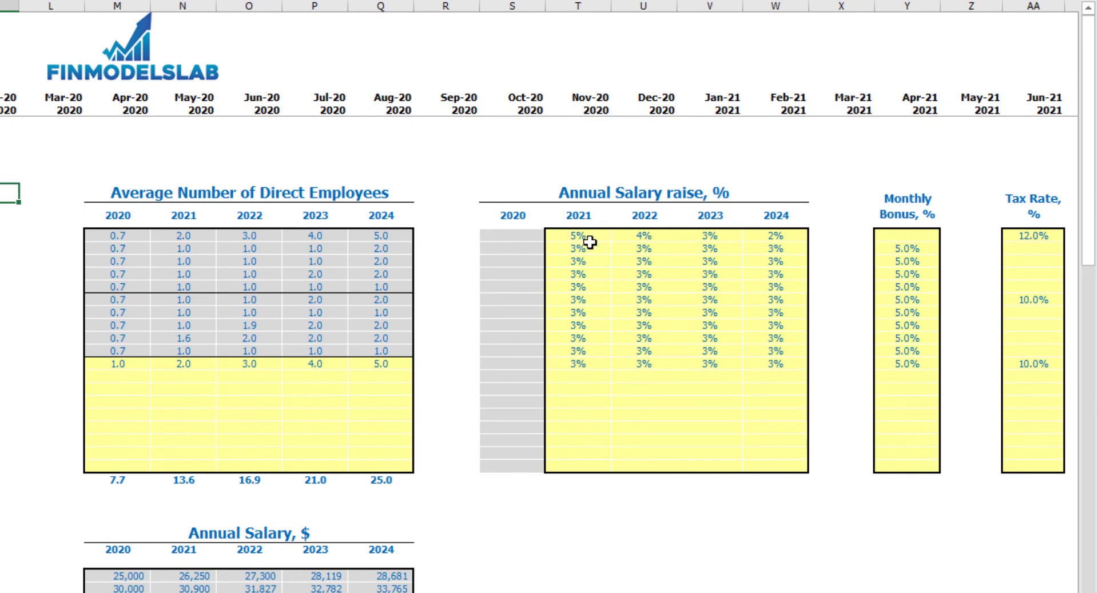
pyautogui.click(591, 236)
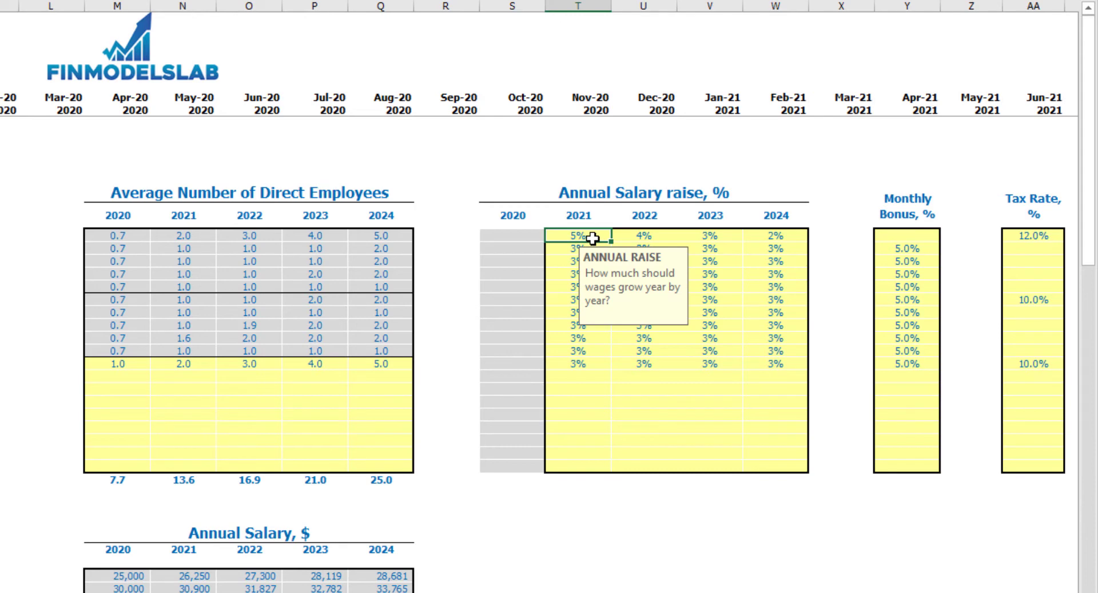
pyautogui.write('6')
pyautogui.press('Tab')
pyautogui.press('Tab')
pyautogui.write('4')
pyautogui.press('Tab')
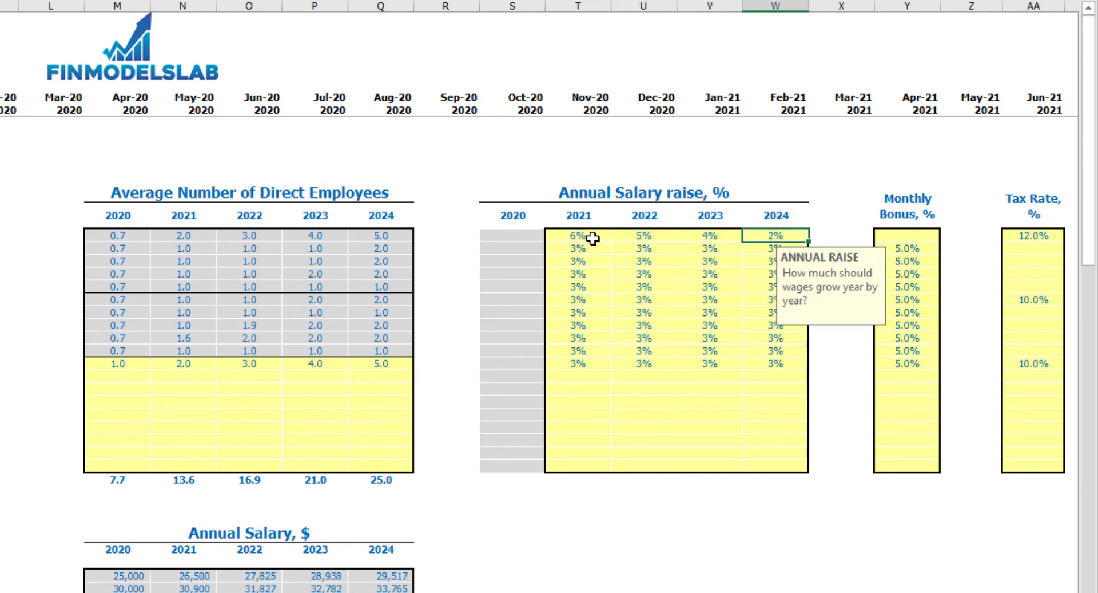
pyautogui.write('3')
pyautogui.click(559, 142)
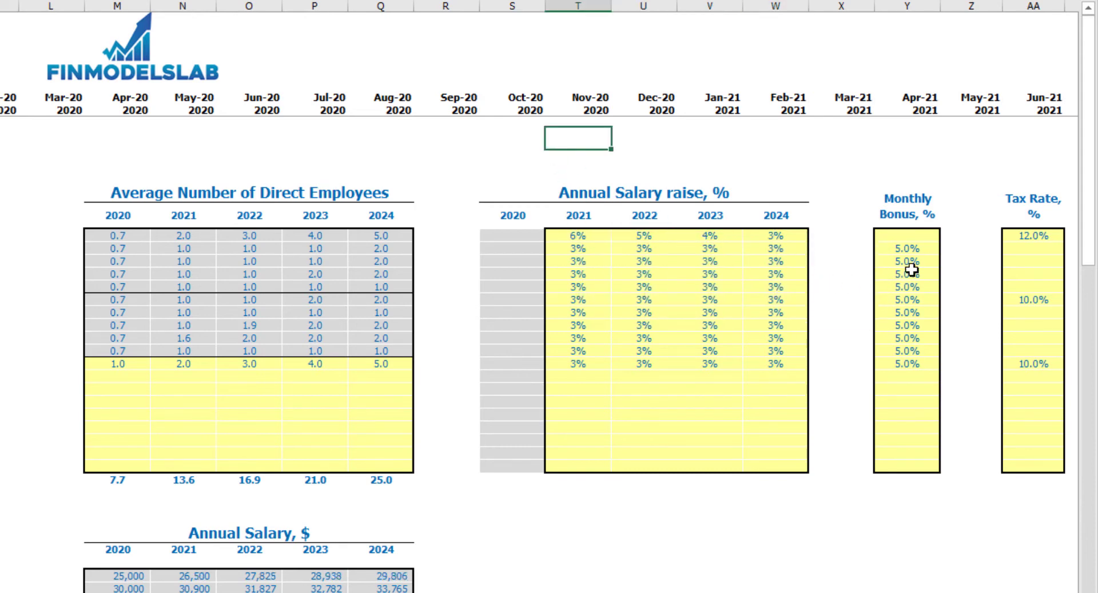
# Set the monthly bonus of Direct_HC_Placeholder1 to 10% and its tax rate to 15%
pyautogui.click(922, 236)
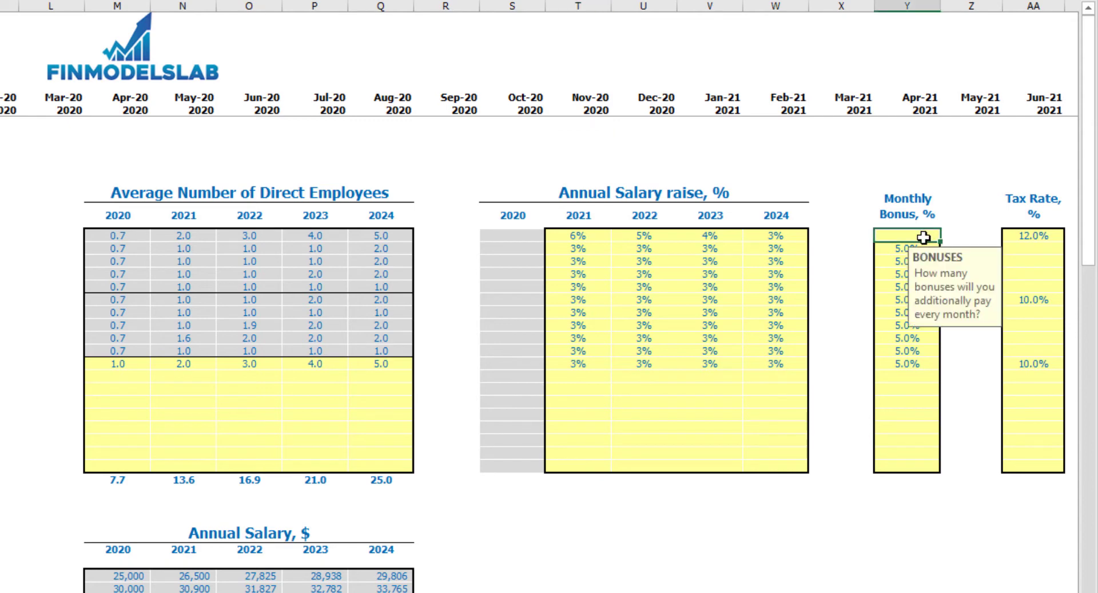
pyautogui.write('10')
pyautogui.press('Return')
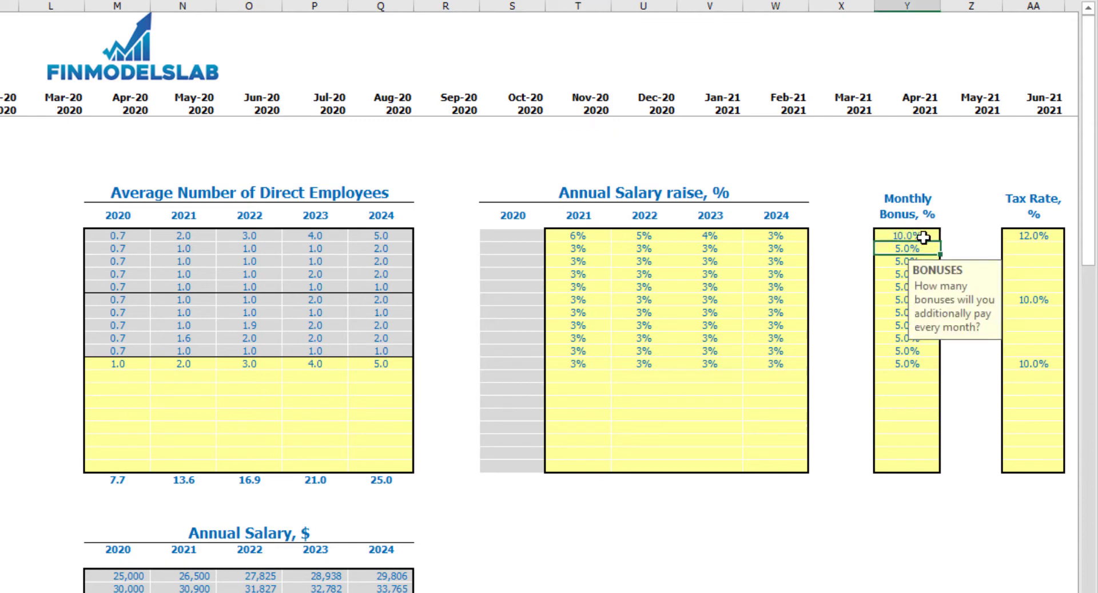
pyautogui.click(924, 237)
pyautogui.click(1049, 235)
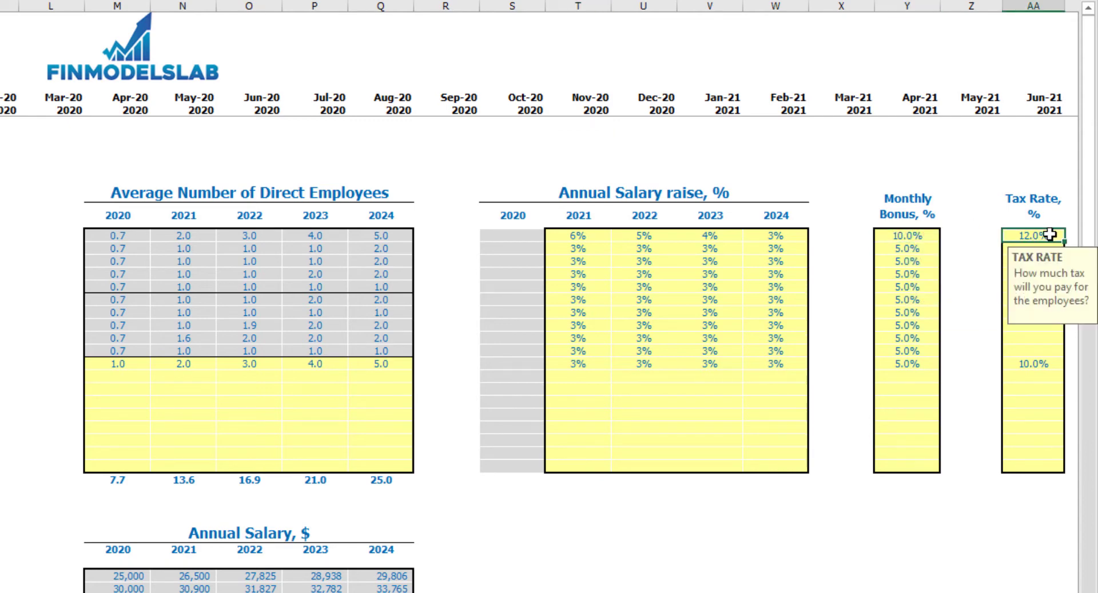
pyautogui.press('F2')
pyautogui.press('Return')
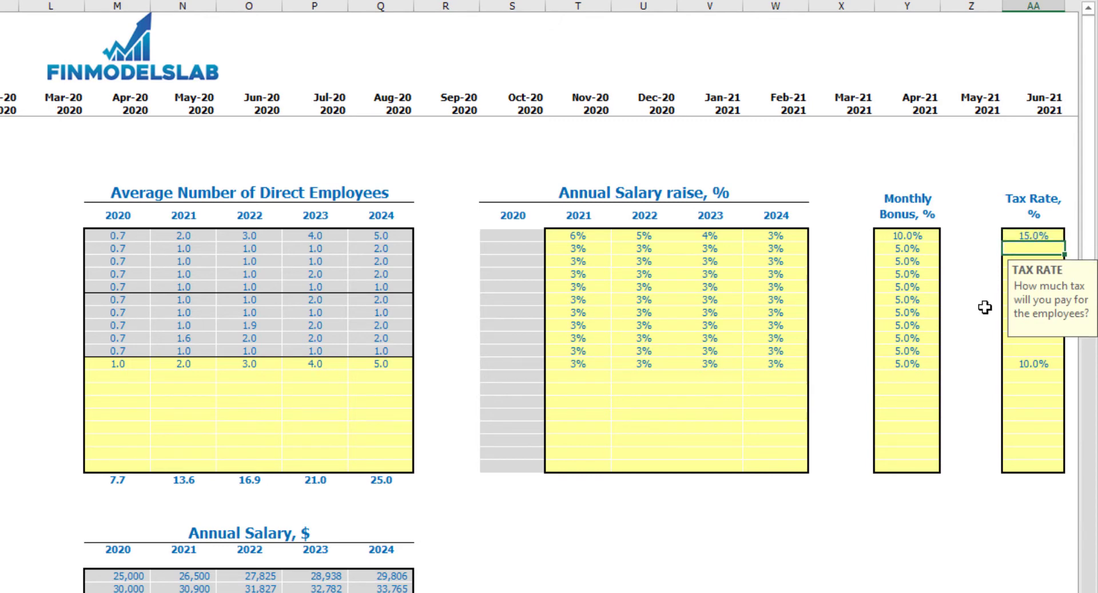
# Clear the monthly bonus and tax rate of Direct_HC_Placeholder1
pyautogui.click(914, 236)
pyautogui.press('Delete')
pyautogui.click(1040, 237)
pyautogui.press('Delete')
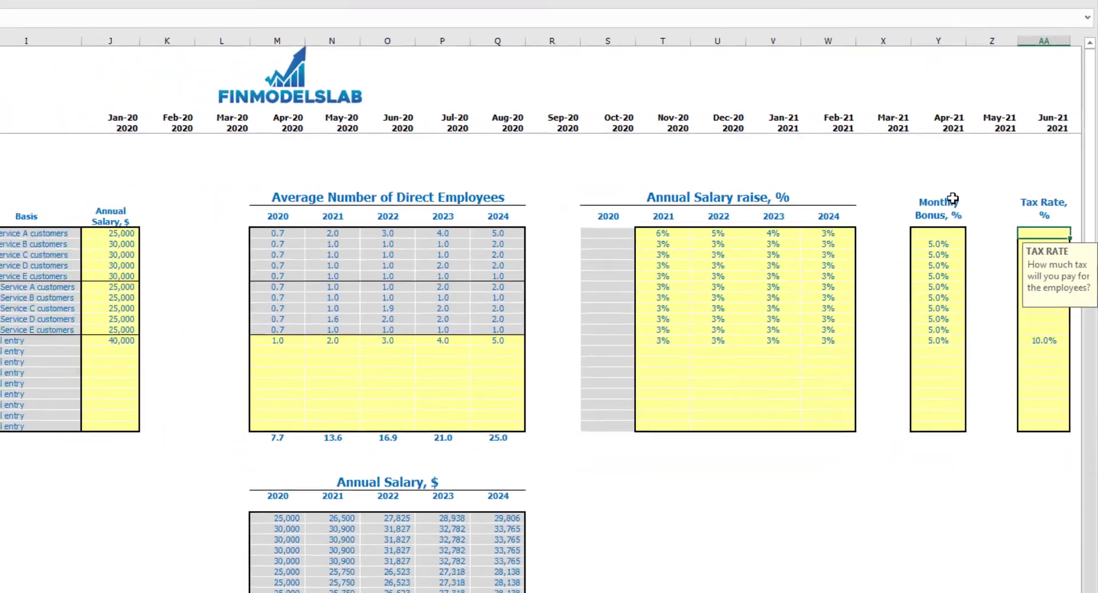
pyautogui.click(917, 157)
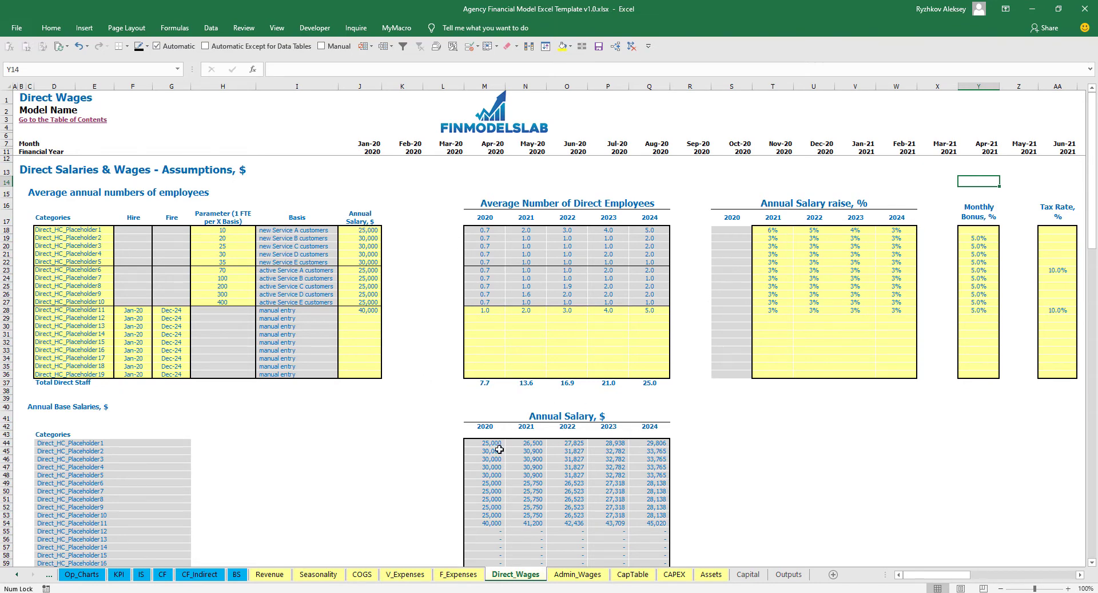
# Review the annual salary, total direct staff, monthly base salary, bonus and base tax tables below the assumptions
pyautogui.scroll(-10, 223, 390)
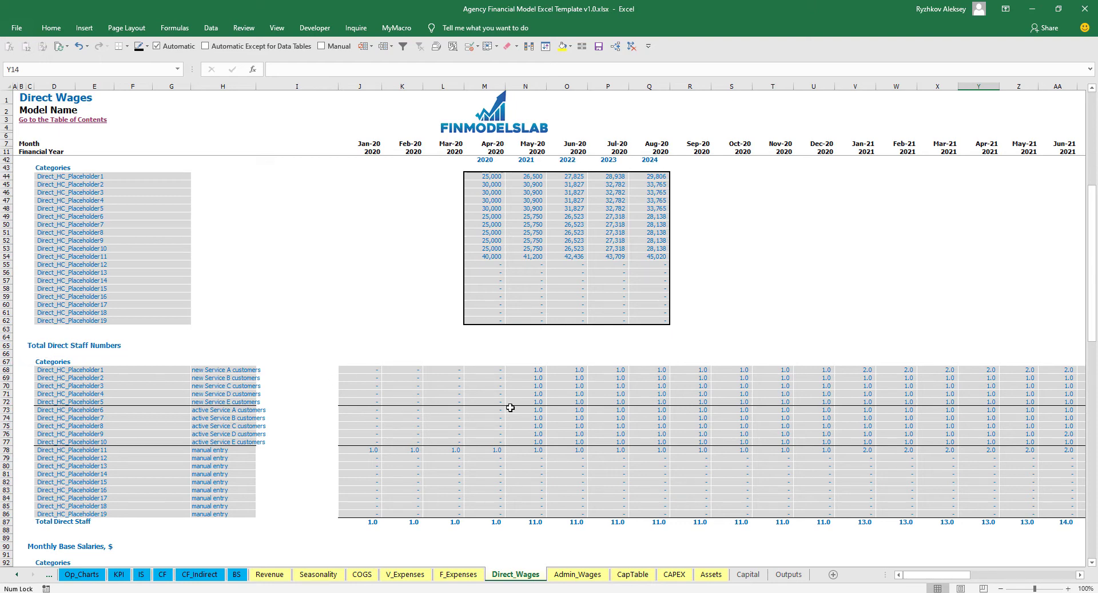
pyautogui.scroll(-10, 277, 442)
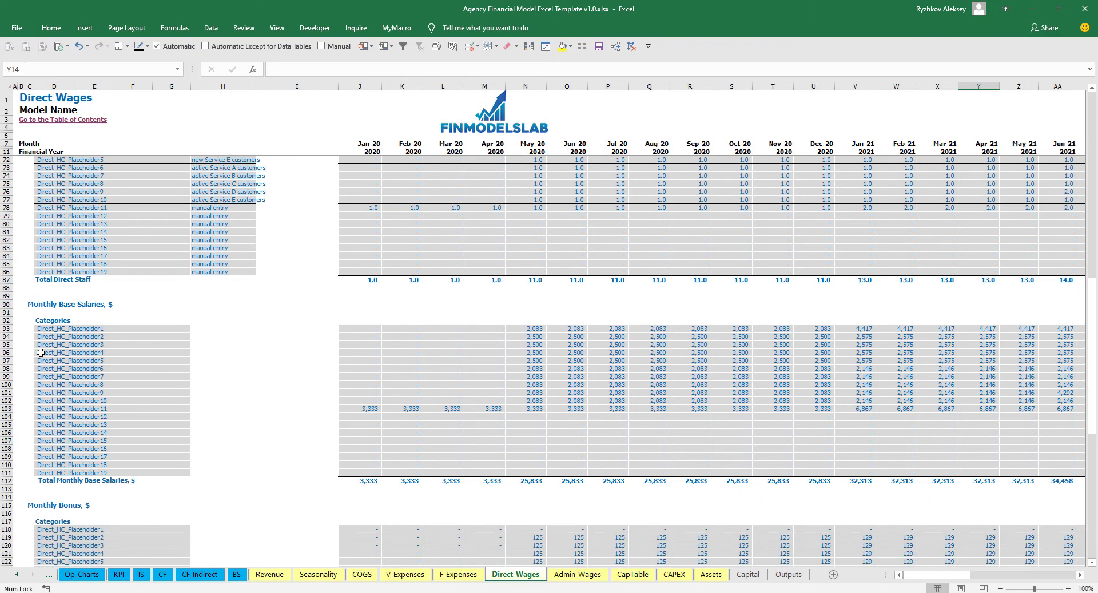
pyautogui.scroll(-10, 130, 334)
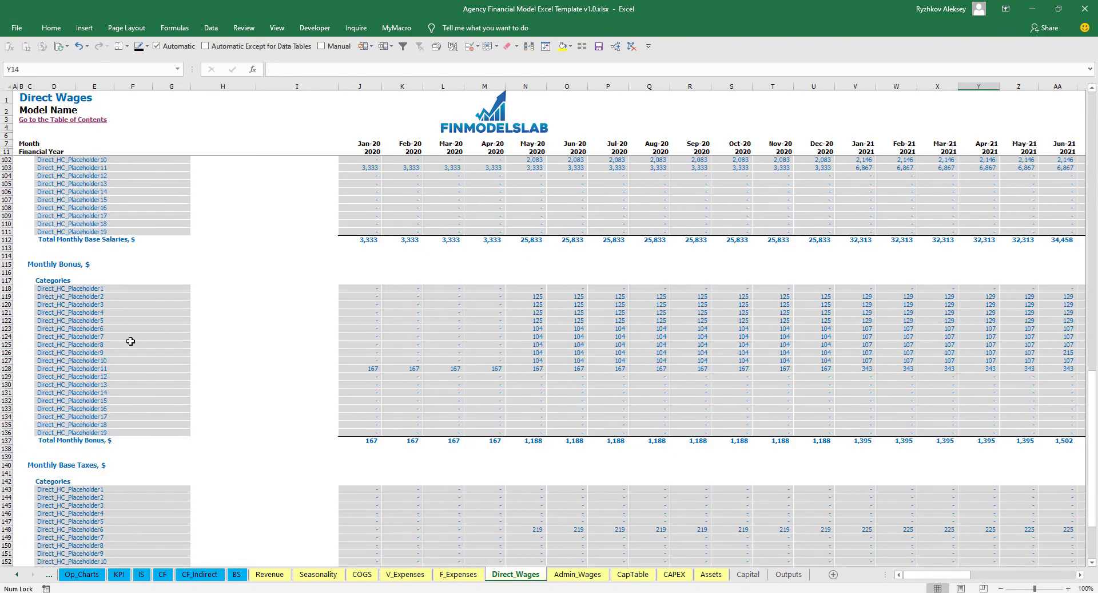
pyautogui.scroll(-7, 108, 351)
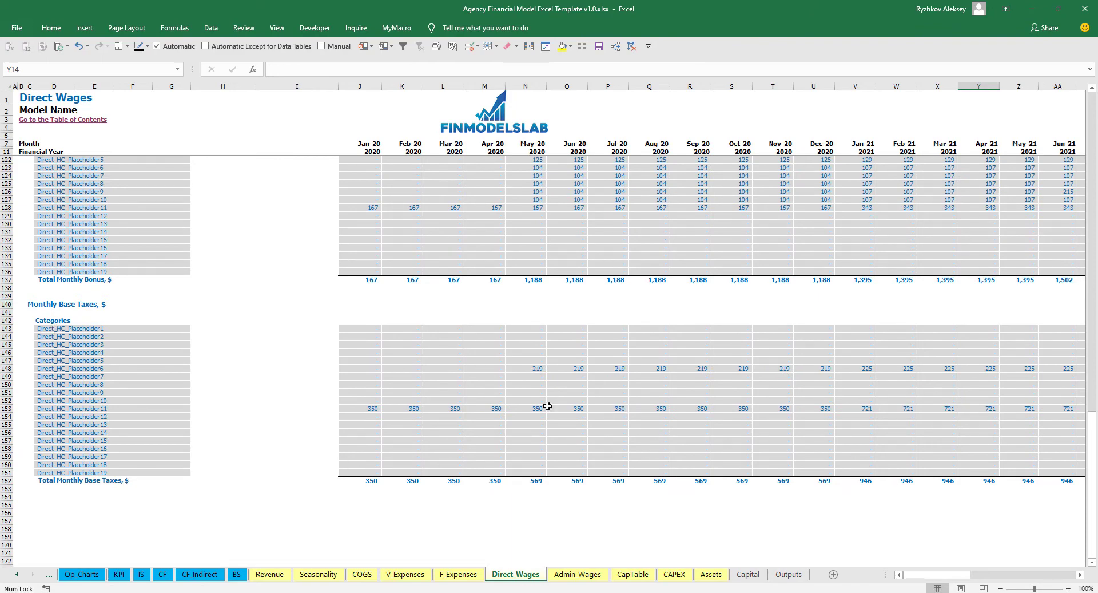
pyautogui.scroll(20, 322, 334)
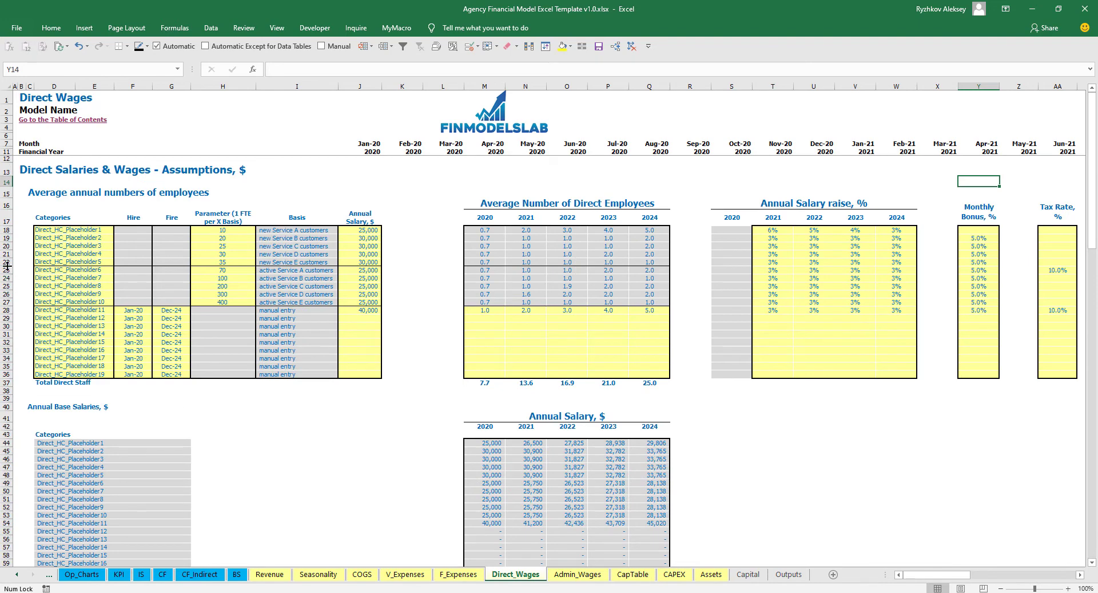
# Set the 1 FTE per X Basis parameter of Direct_HC_Placeholder6, based on active Service A customers, to 50
pyautogui.moveTo(3, 269); pyautogui.dragTo(7, 316)
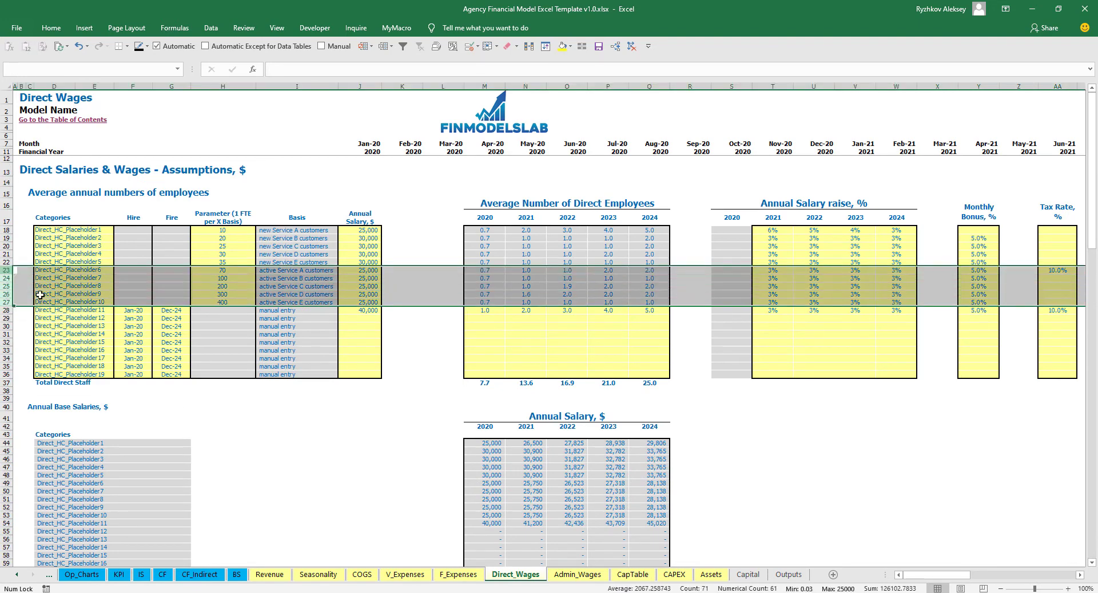
pyautogui.click(286, 194)
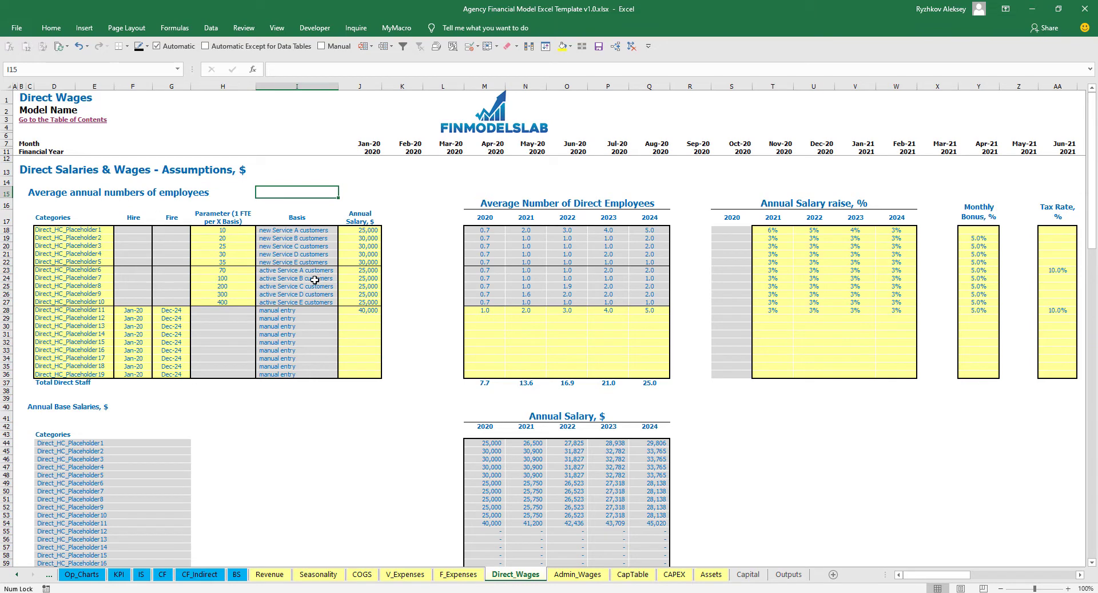
pyautogui.click(218, 276)
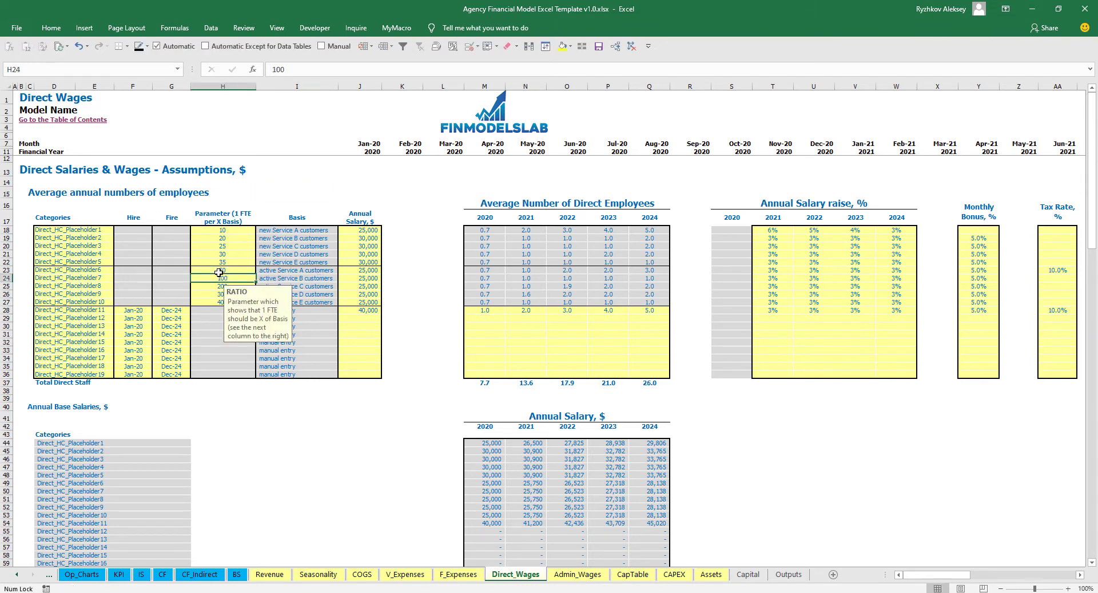
pyautogui.click(294, 203)
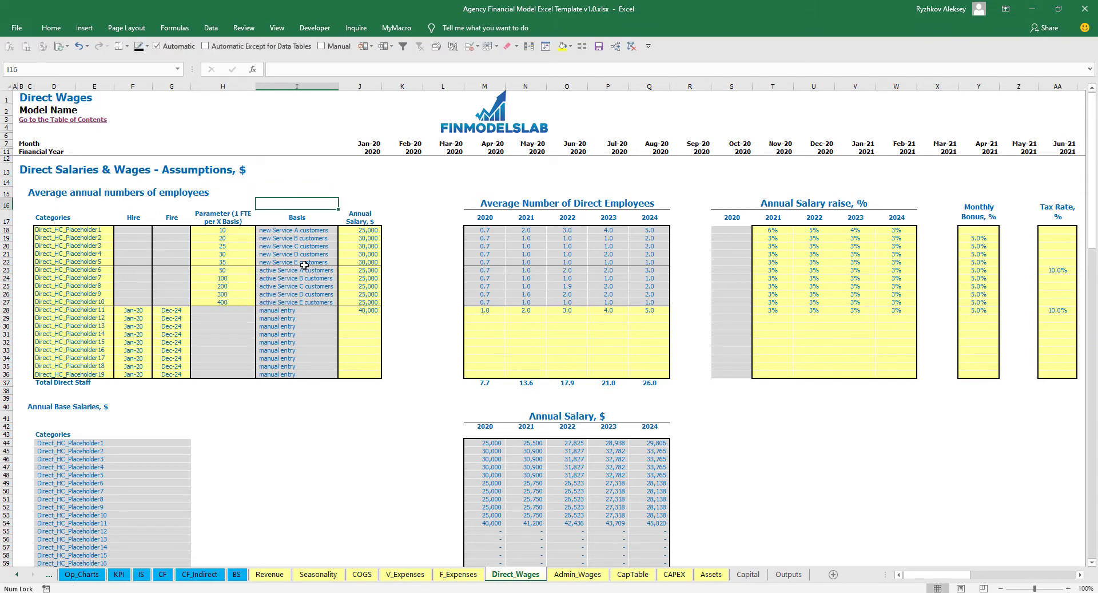
pyautogui.click(235, 271)
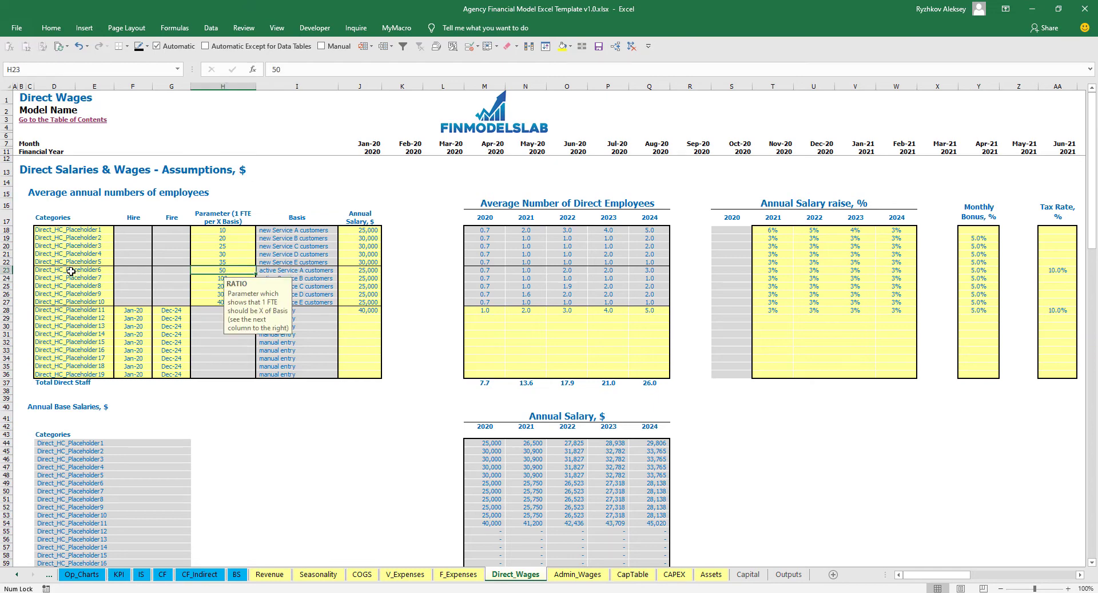
pyautogui.click(71, 271)
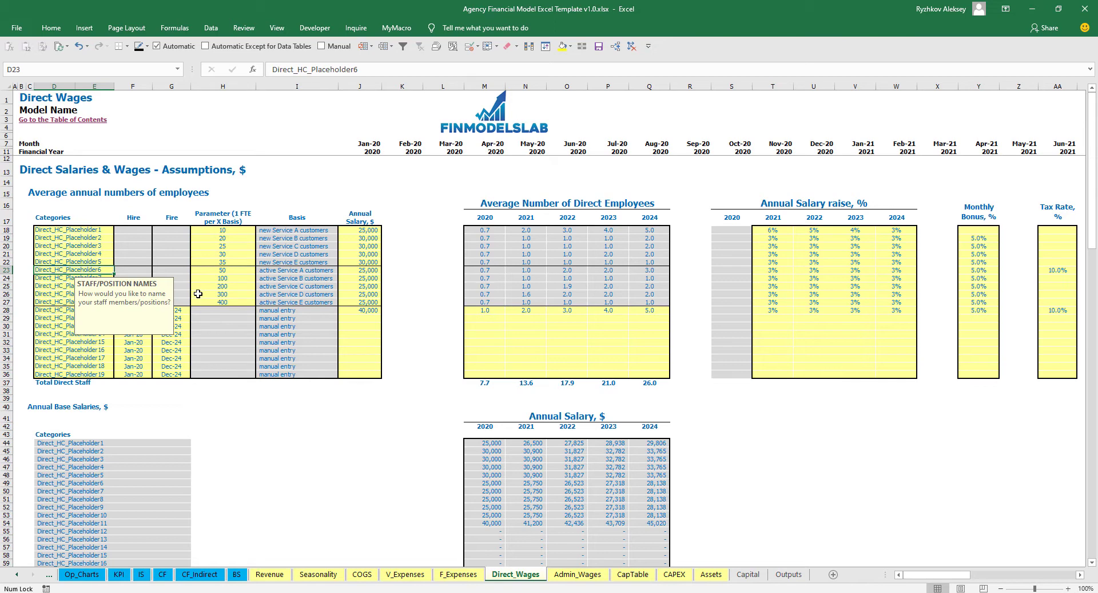
pyautogui.click(403, 214)
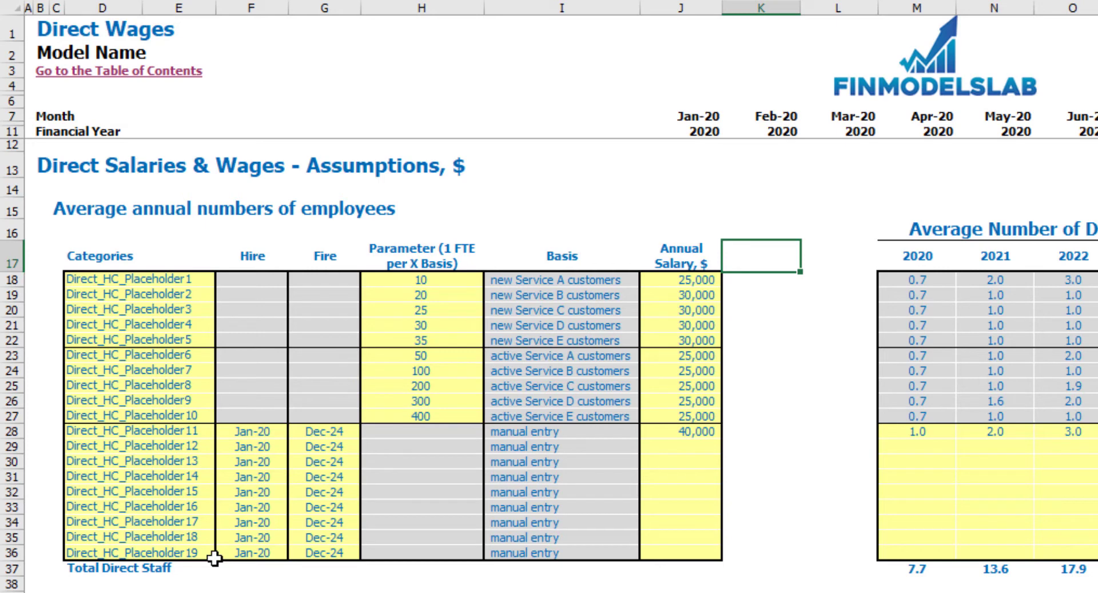
# Set the hire date of Direct_HC_Placeholder11 to Mar-20 and its annual salary to 35,000
pyautogui.click(270, 434)
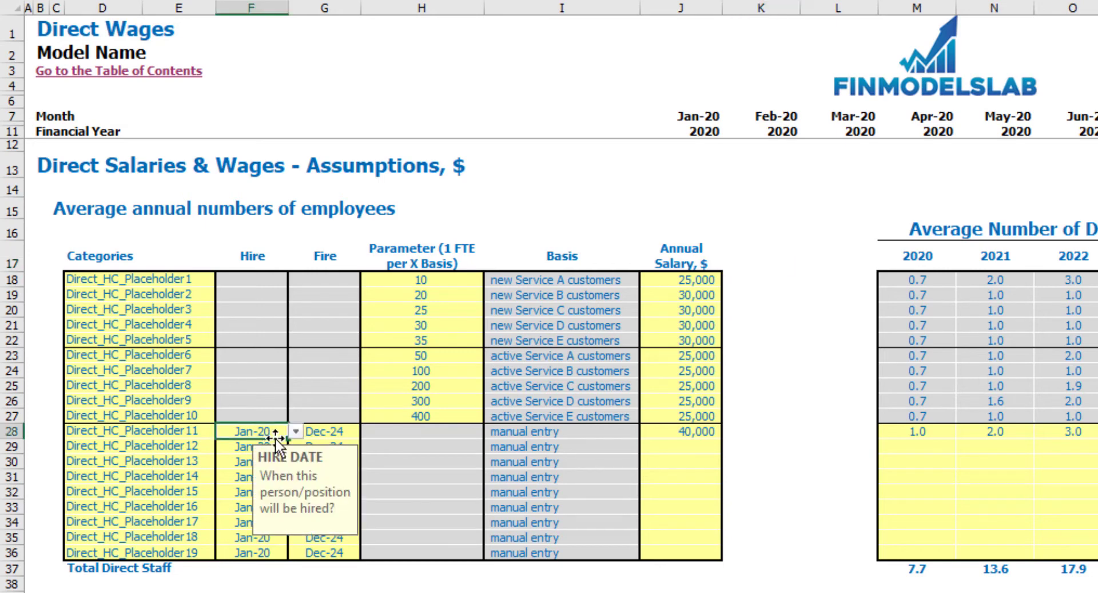
pyautogui.click(296, 433)
pyautogui.click(262, 474)
pyautogui.click(322, 437)
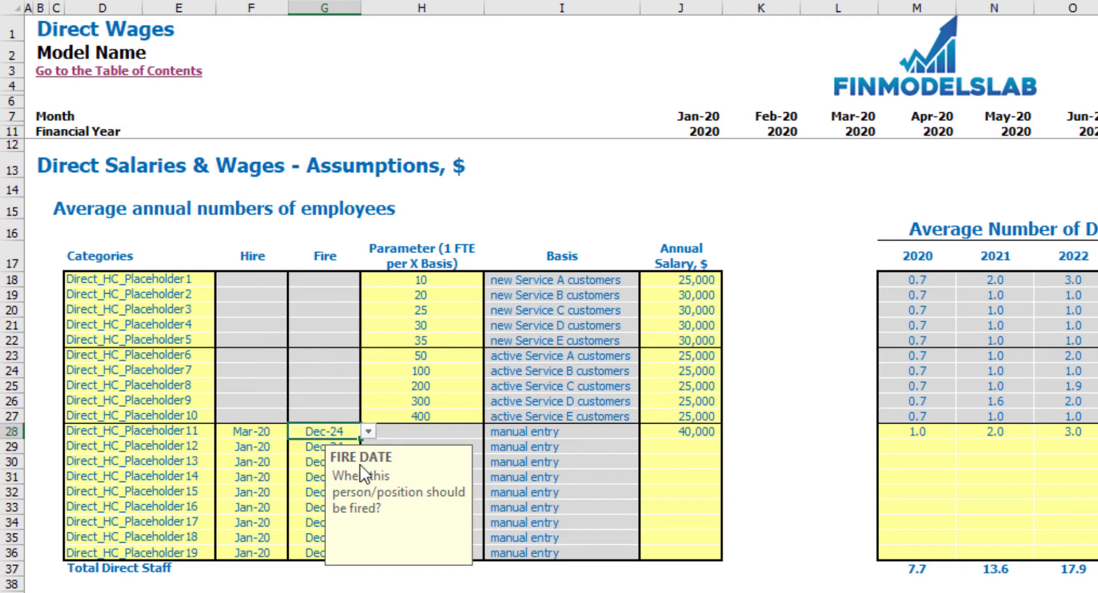
pyautogui.click(700, 432)
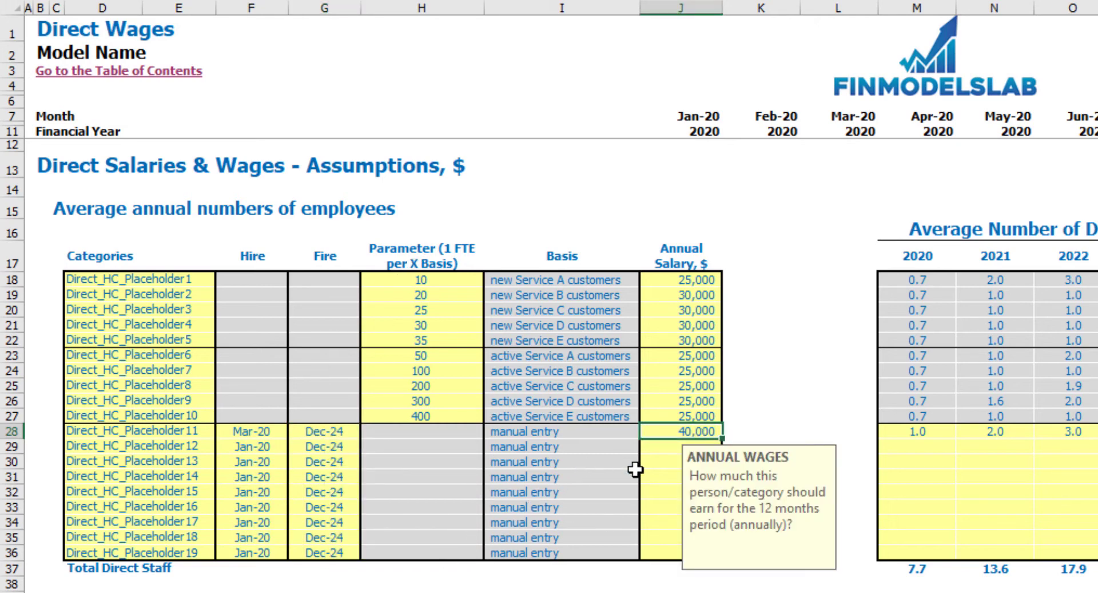
pyautogui.write('35,000')
pyautogui.press('Return')
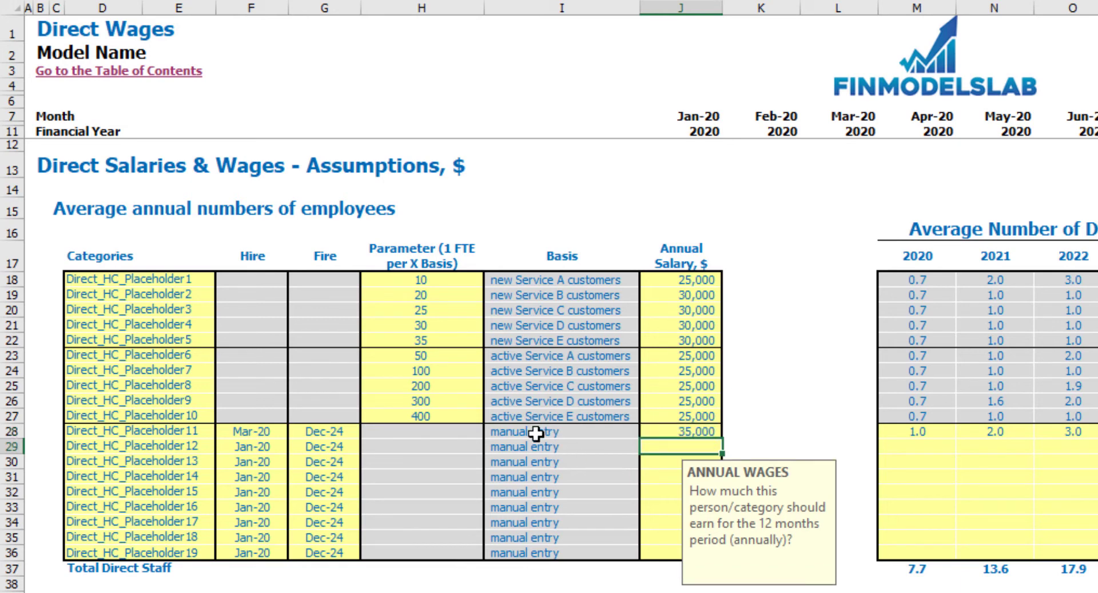
# Set the average number of employees for Direct_HC_Placeholder11 to 2, 4, 6, 8 and 10 for 2020 through 2024
pyautogui.moveTo(535, 433); pyautogui.dragTo(539, 550)
pyautogui.hscroll(5, 747, 499)
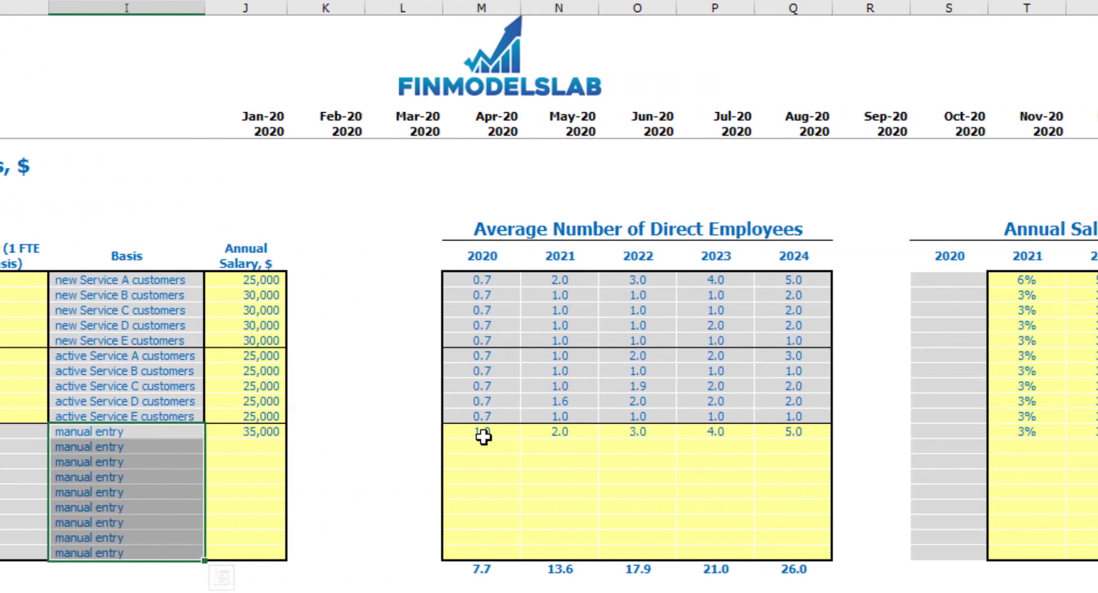
pyautogui.click(483, 436)
pyautogui.hscroll(2, 361, 515)
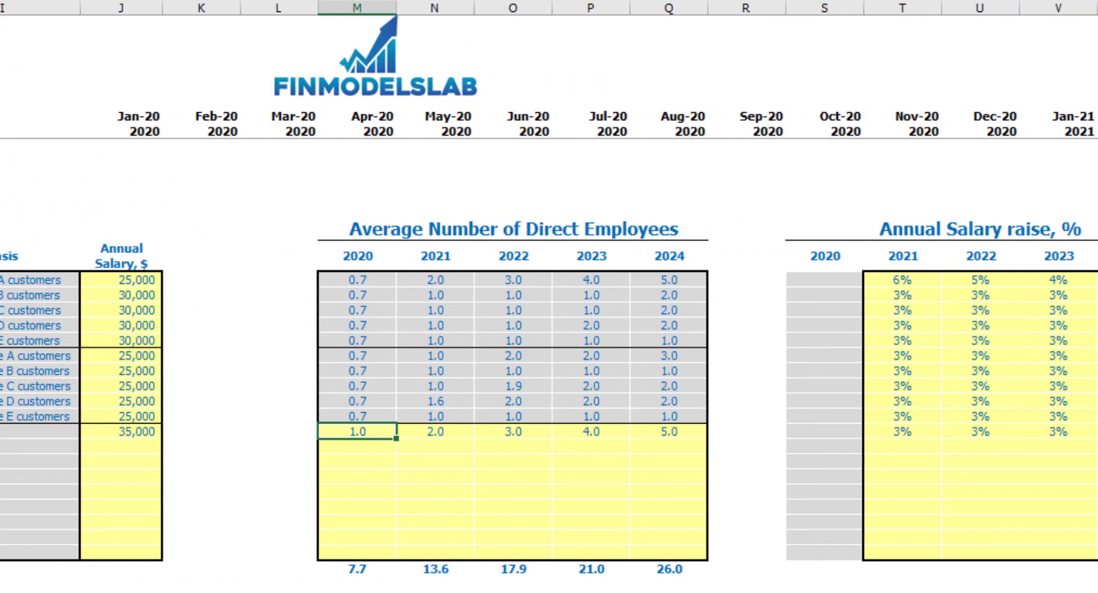
pyautogui.write('2')
pyautogui.press('Tab')
pyautogui.write('4')
pyautogui.press('Tab')
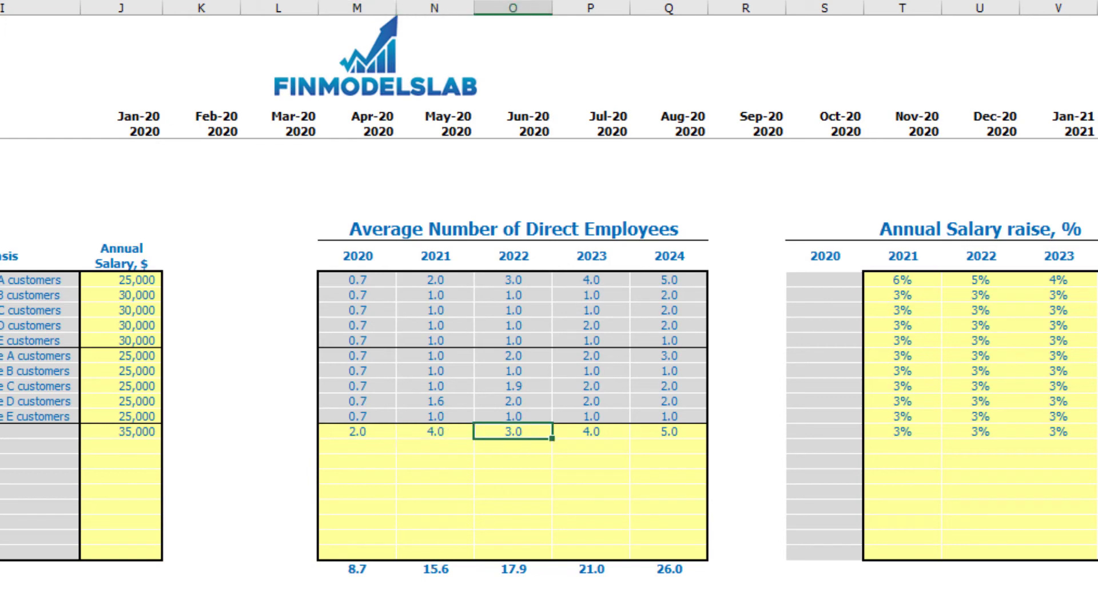
pyautogui.write('6')
pyautogui.press('Tab')
pyautogui.write('8')
pyautogui.press('Tab')
pyautogui.write('10')
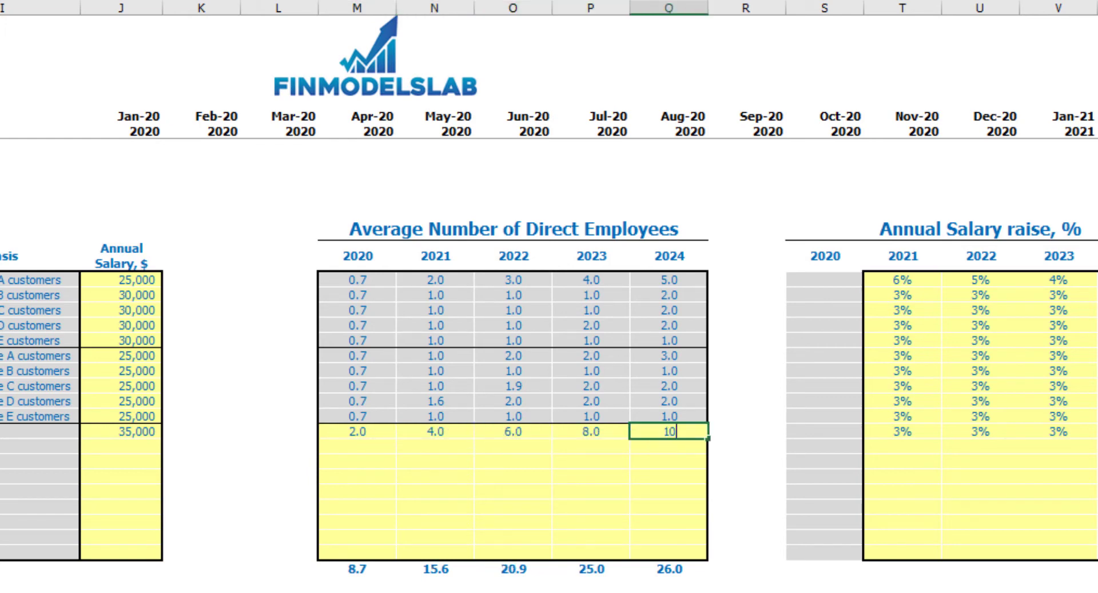
pyautogui.press('Return')
pyautogui.hscroll(5, 907, 436)
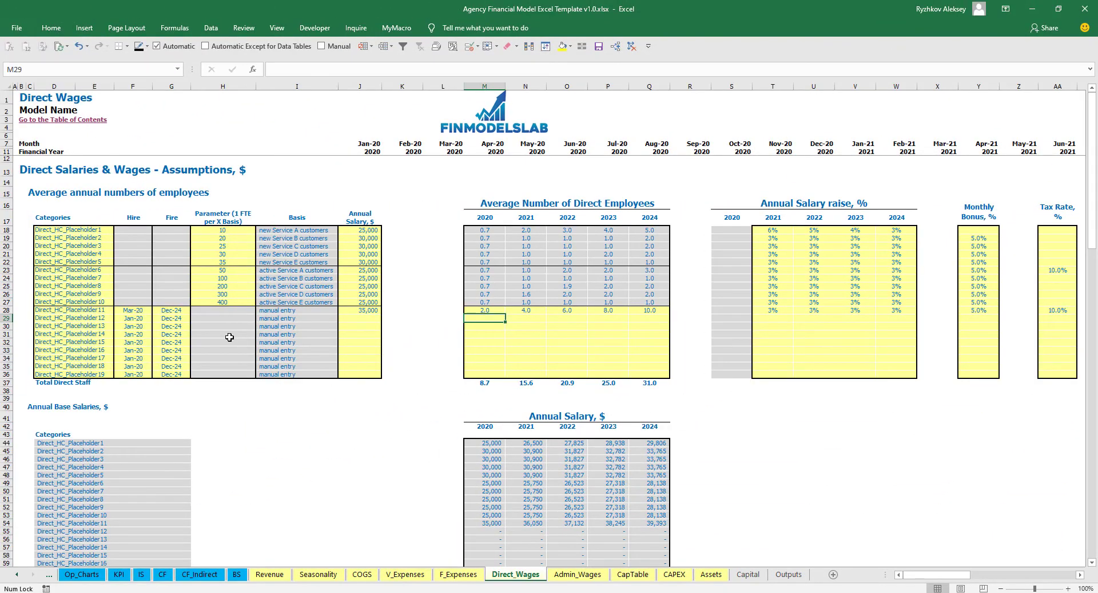
# Check the hire date of Direct_HC_Placeholder11 against its monthly staff numbers and base salaries from Jan-20 onward
pyautogui.scroll(-16, 229, 337)
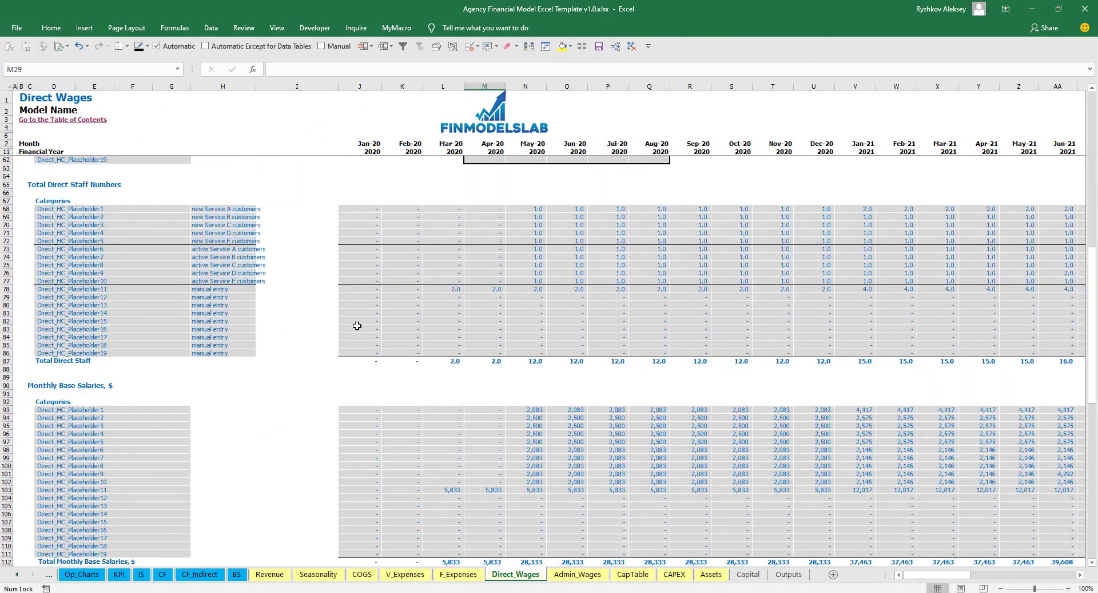
pyautogui.scroll(16, 201, 311)
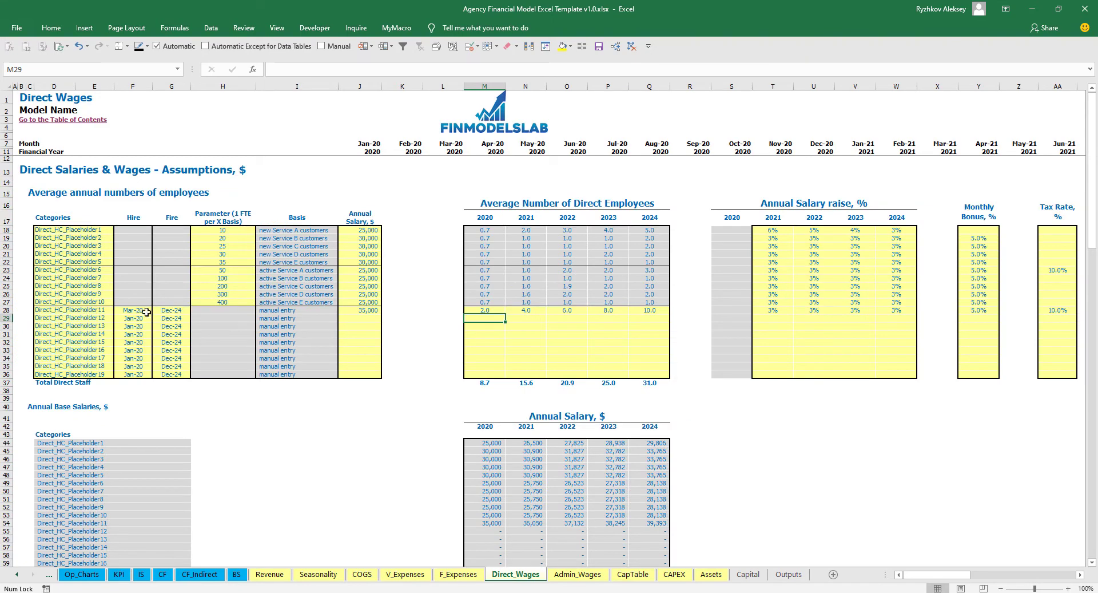
pyautogui.scroll(-13, 455, 345)
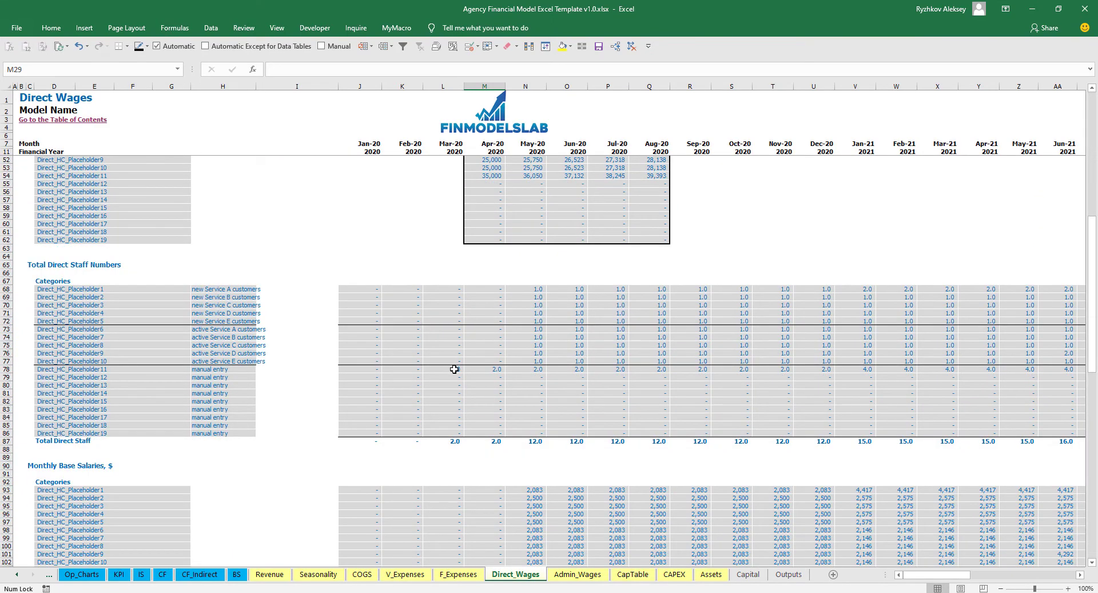
# Expand the COGS breakdown in the Income Statement to check the monthly Direct Salary and Wages
pyautogui.scroll(13, 279, 425)
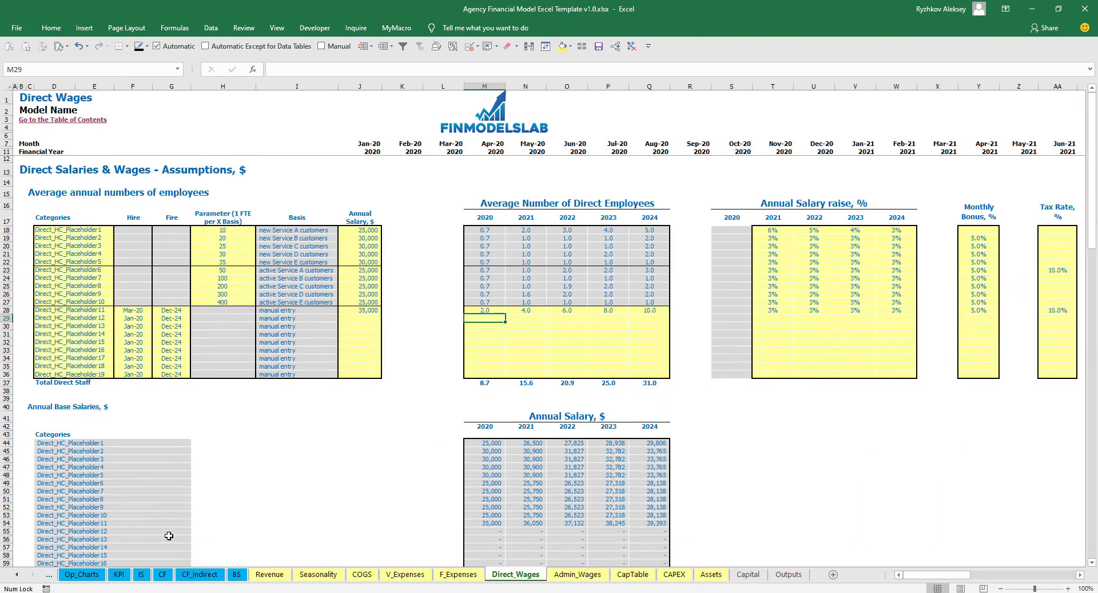
pyautogui.click(140, 574)
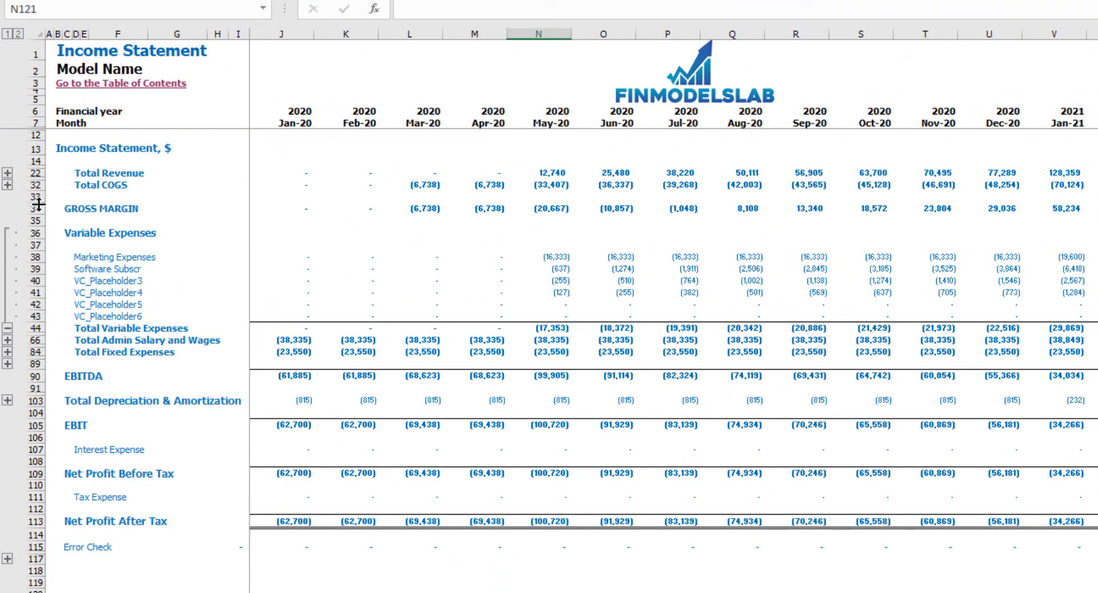
pyautogui.click(7, 185)
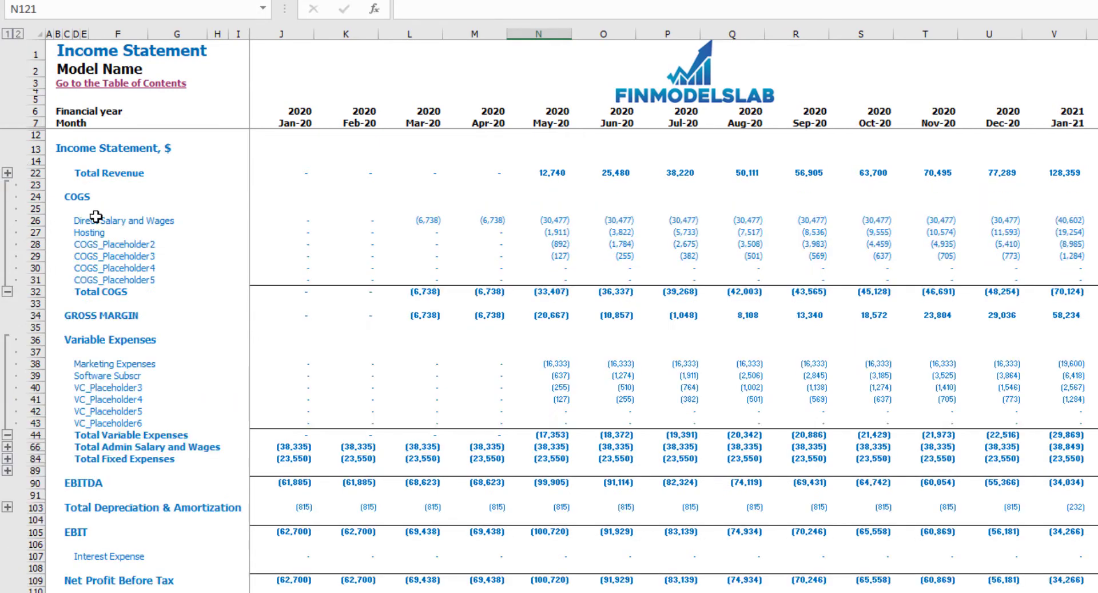
pyautogui.click(43, 222)
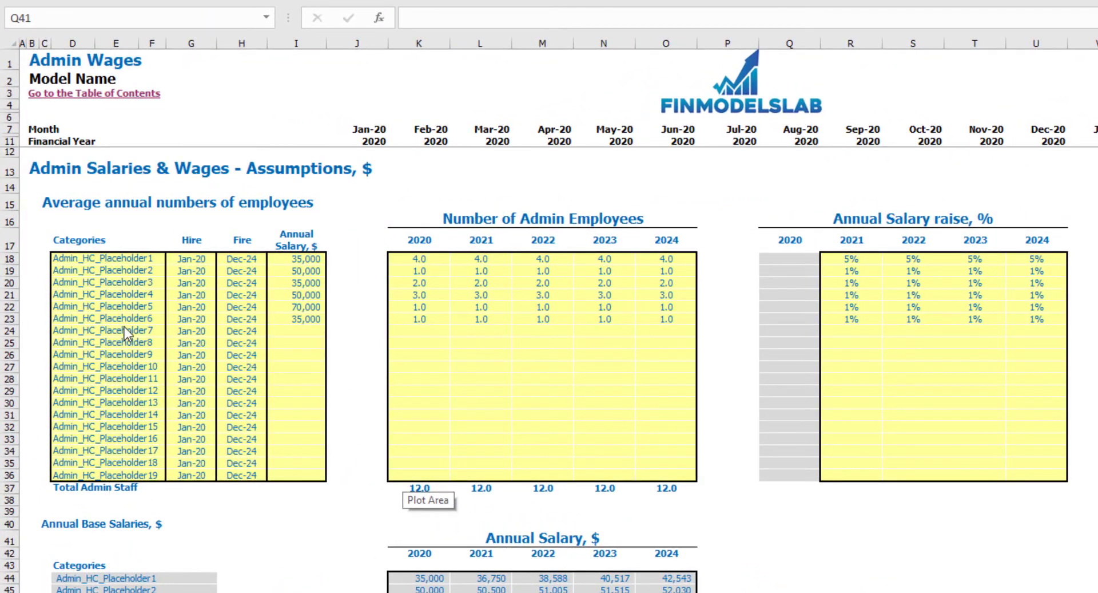
# Rename the first staff category on the Admin_Wages sheet as managers
pyautogui.click(69, 262)
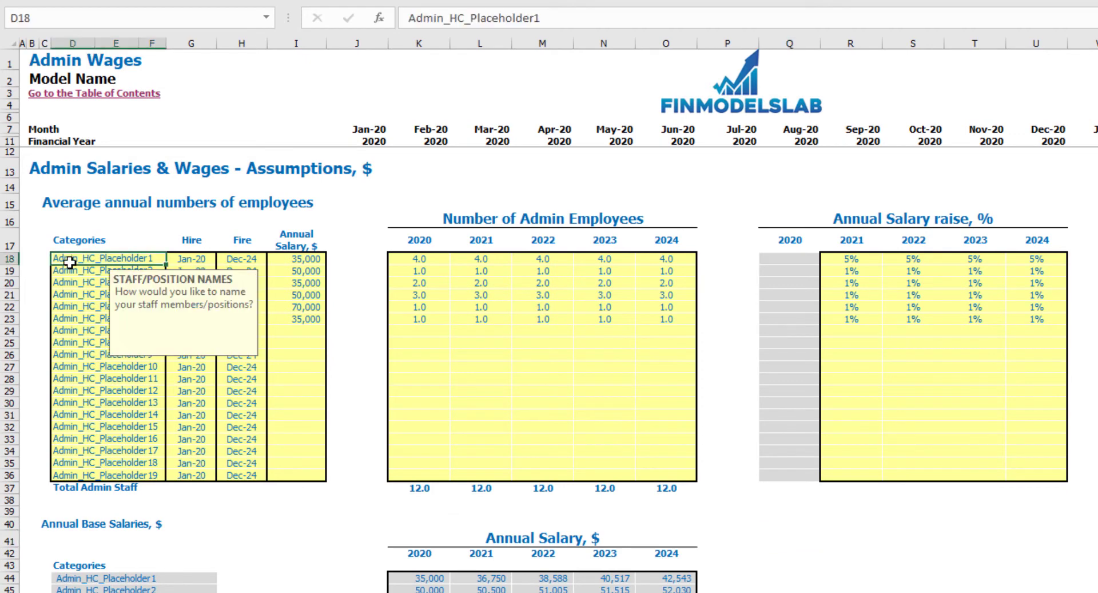
pyautogui.write('managers')
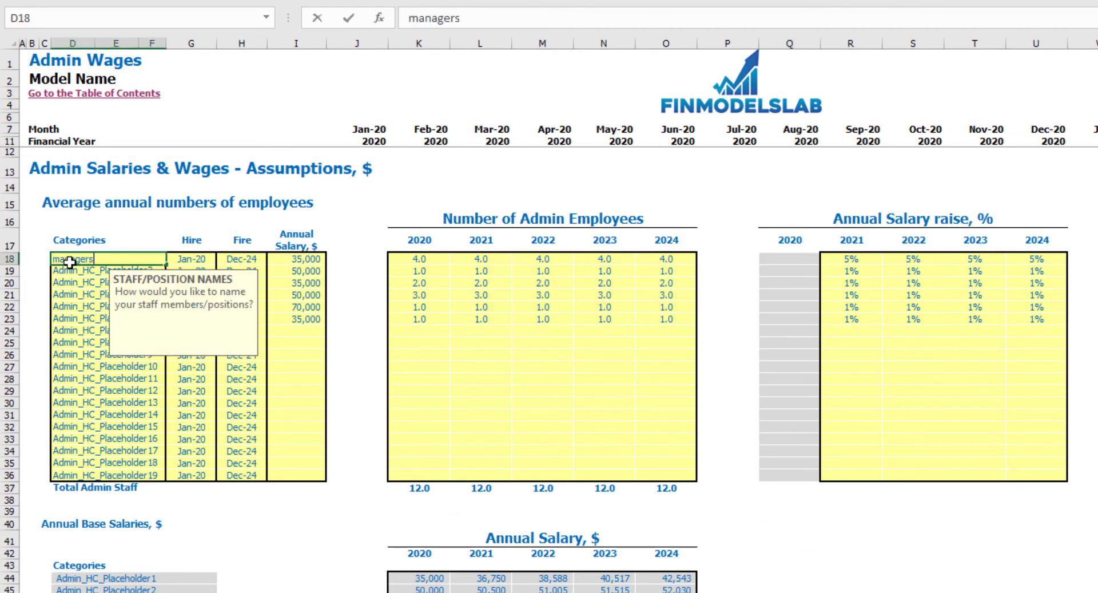
pyautogui.press('Return')
# Set the hire date of the managers category to Feb-20 and its annual salary to 40,000
pyautogui.click(206, 259)
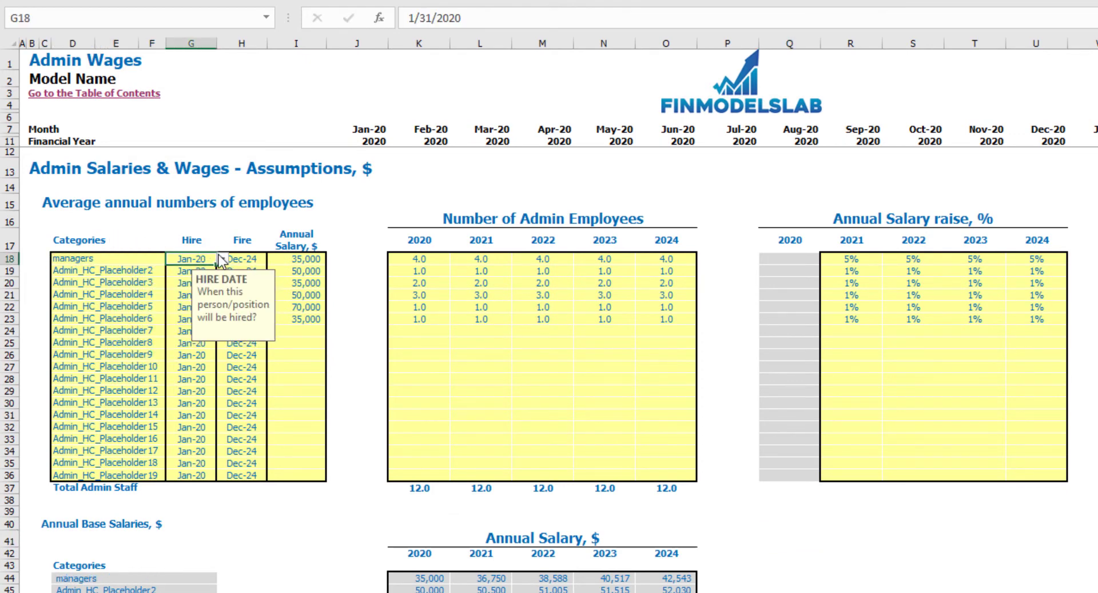
pyautogui.click(222, 259)
pyautogui.click(203, 283)
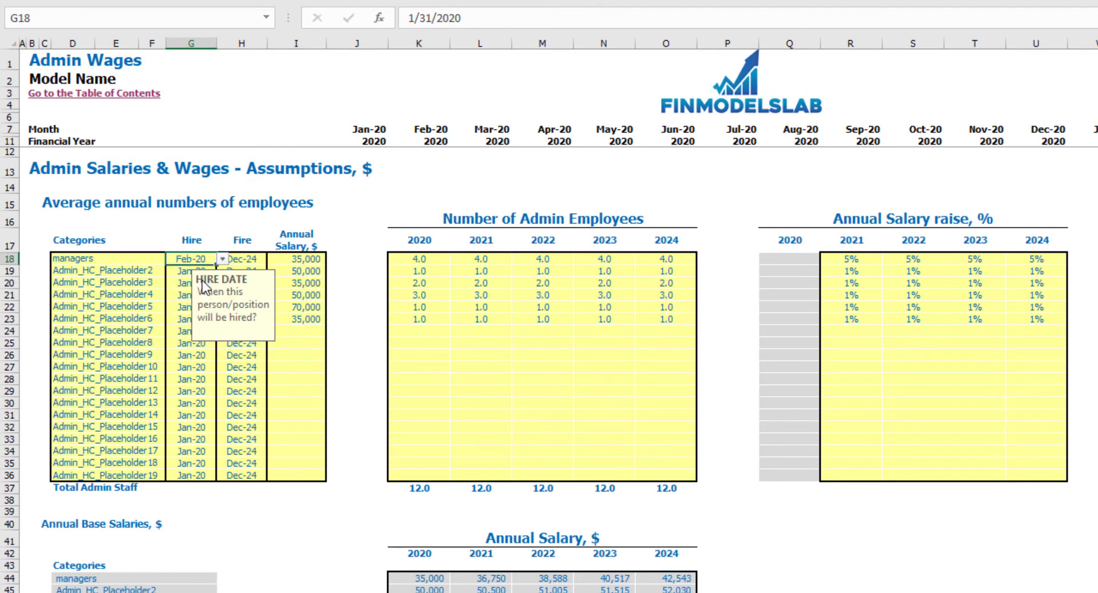
pyautogui.click(250, 254)
pyautogui.click(350, 227)
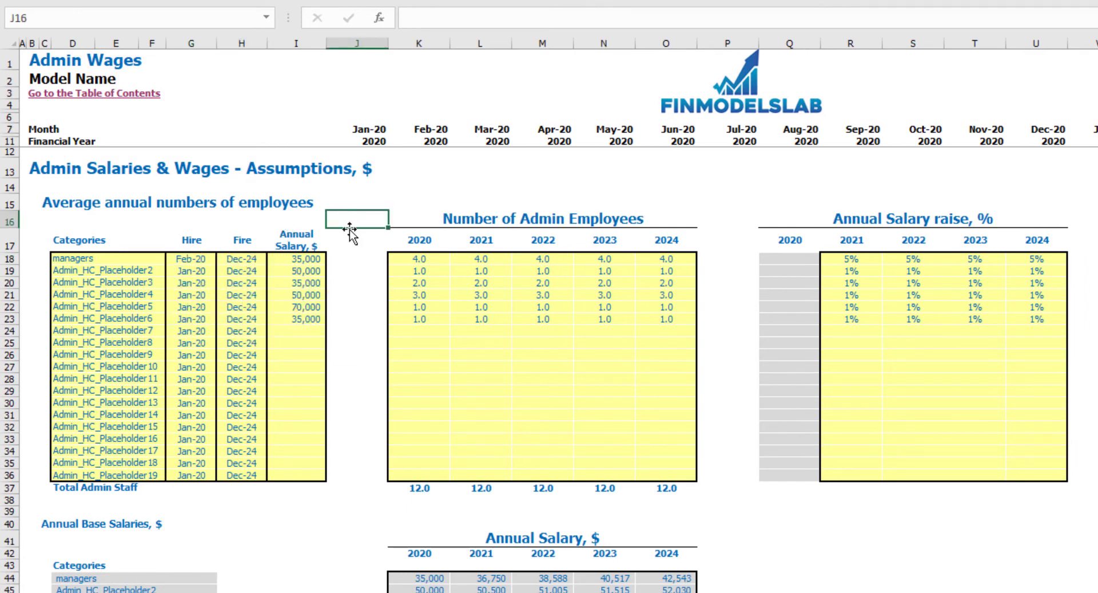
pyautogui.click(308, 260)
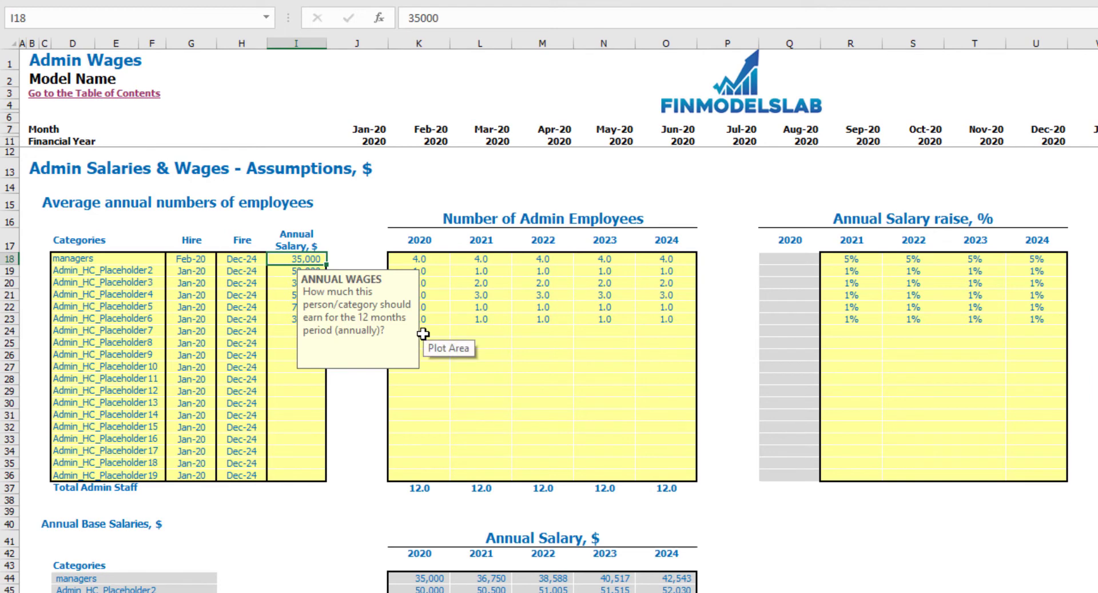
pyautogui.write('40000')
pyautogui.press('Return')
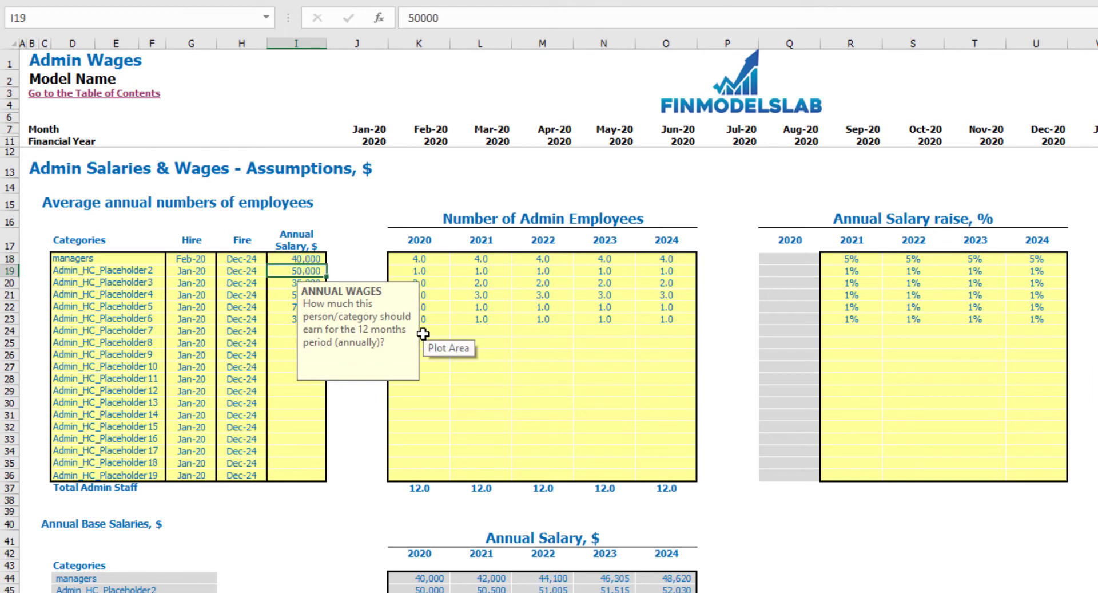
# Set the number of admin employees for managers to 1, 2, 3, 4 and 5 for 2020 through 2024
pyautogui.click(421, 259)
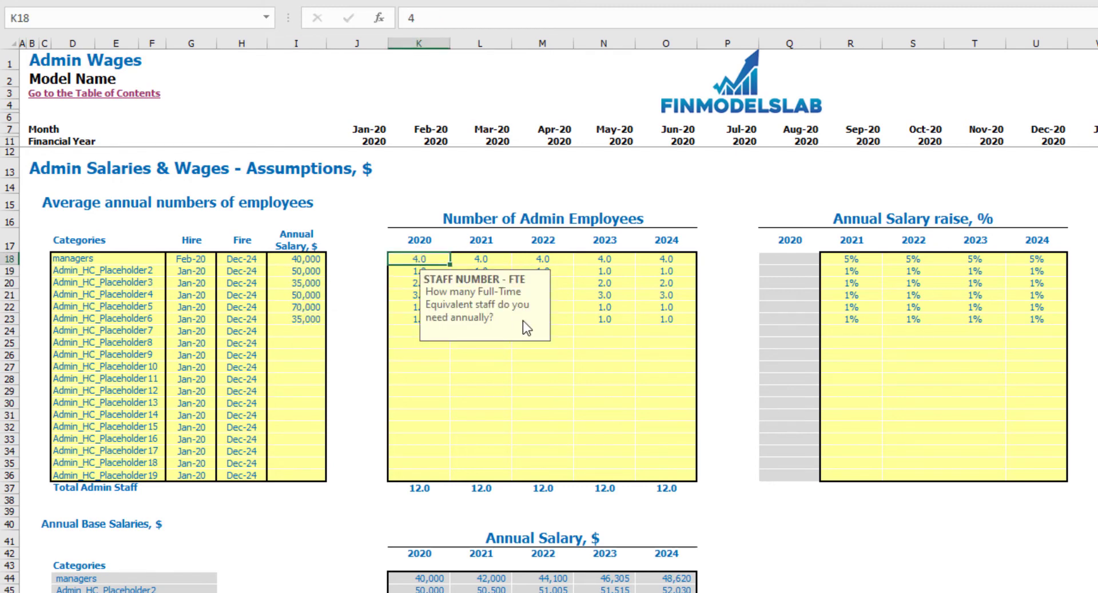
pyautogui.write('1')
pyautogui.press('Tab')
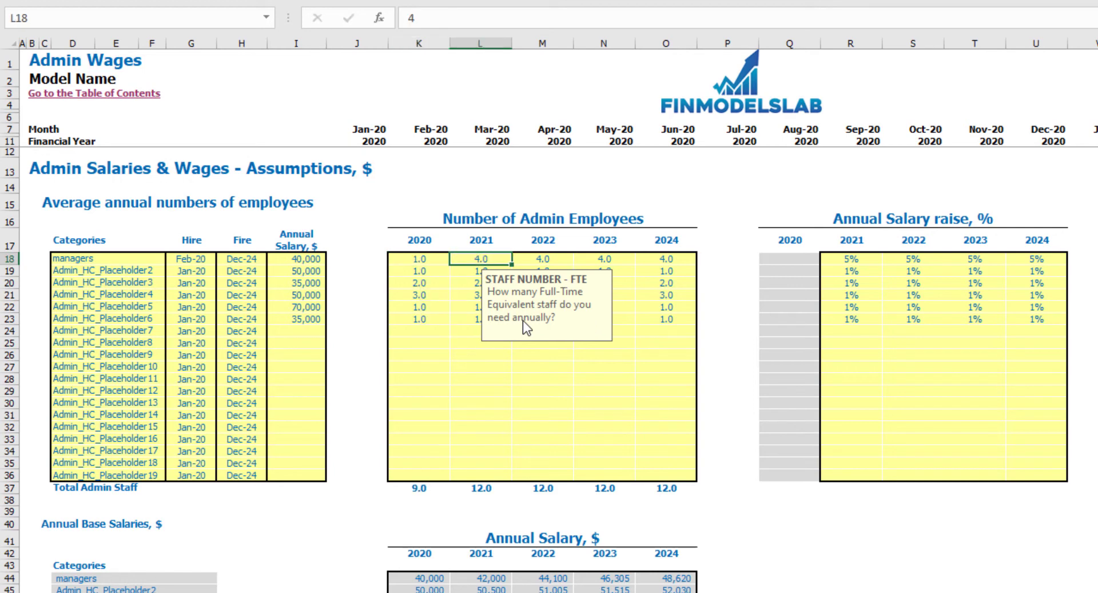
pyautogui.write('2')
pyautogui.press('Tab')
pyautogui.write('3')
pyautogui.press('Tab')
pyautogui.write('4')
pyautogui.press('Tab')
pyautogui.write('5')
pyautogui.press('Tab')
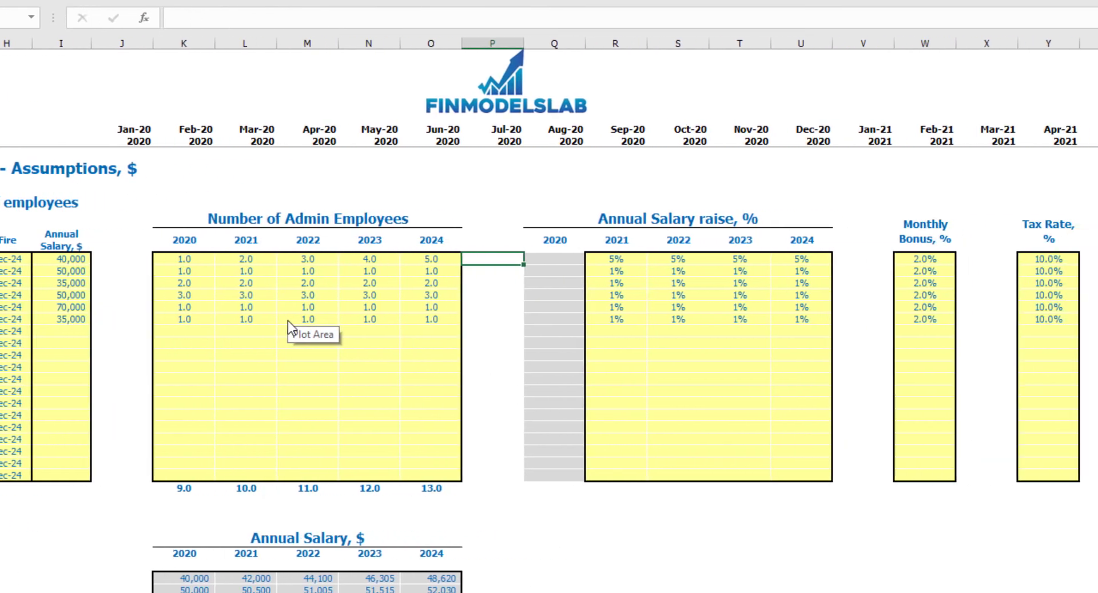
# Set the managers' annual salary raise to 3%, 4%, 5% and 6% for 2021 through 2024
pyautogui.click(700, 200)
pyautogui.moveTo(615, 258); pyautogui.dragTo(767, 267)
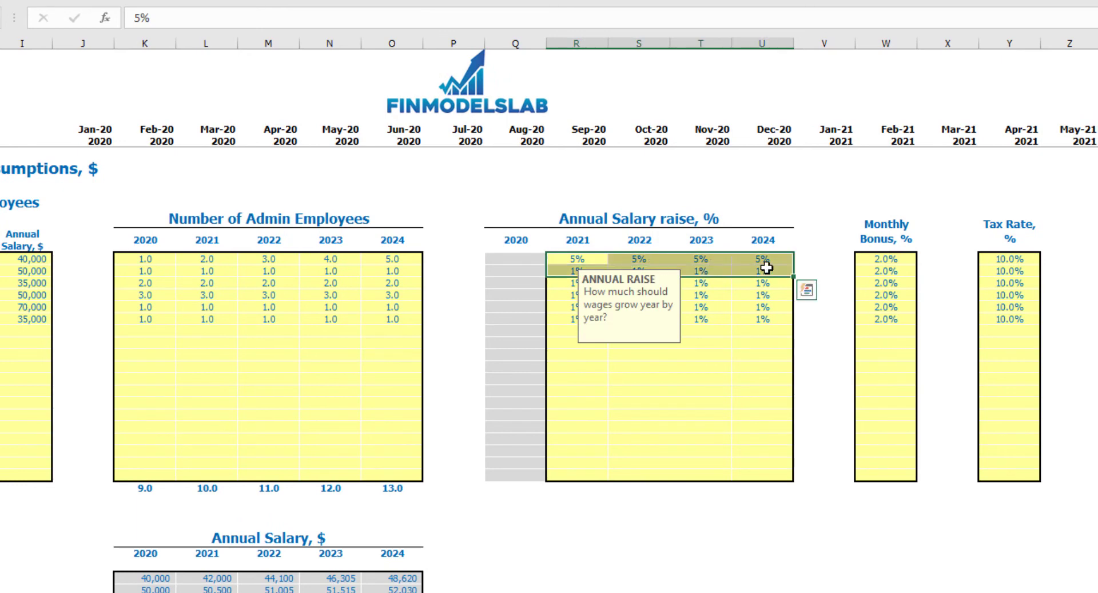
pyautogui.click(574, 258)
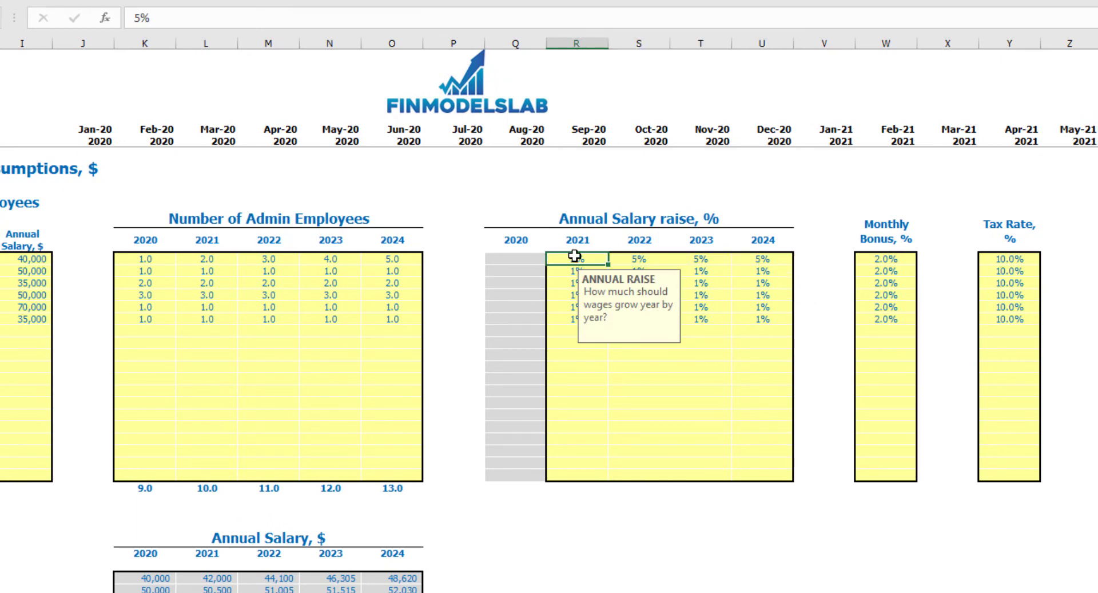
pyautogui.press('Tab')
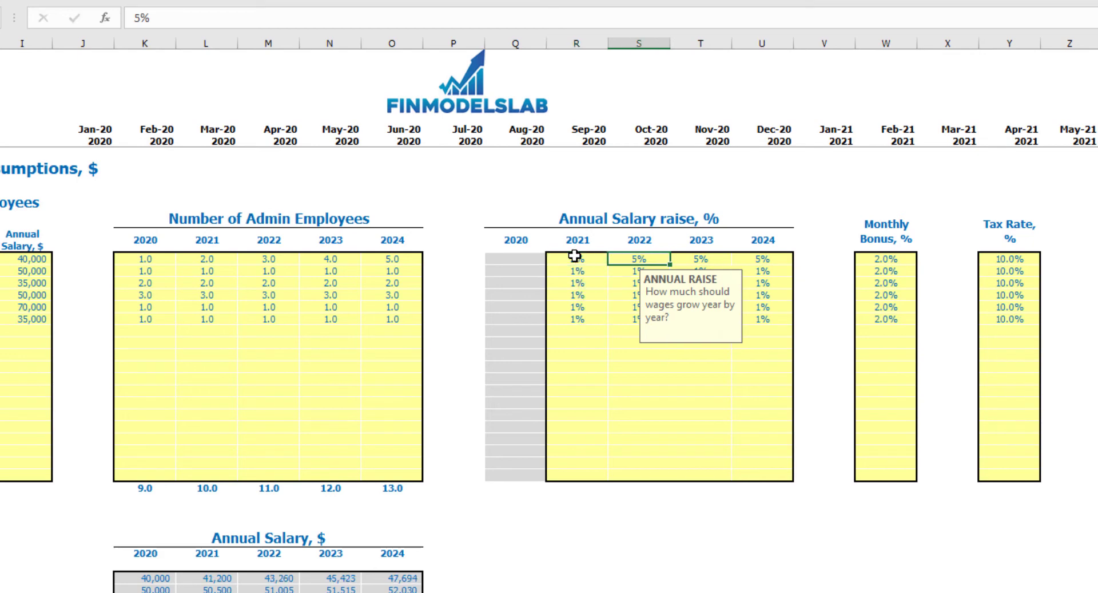
pyautogui.write('4')
pyautogui.press('Tab')
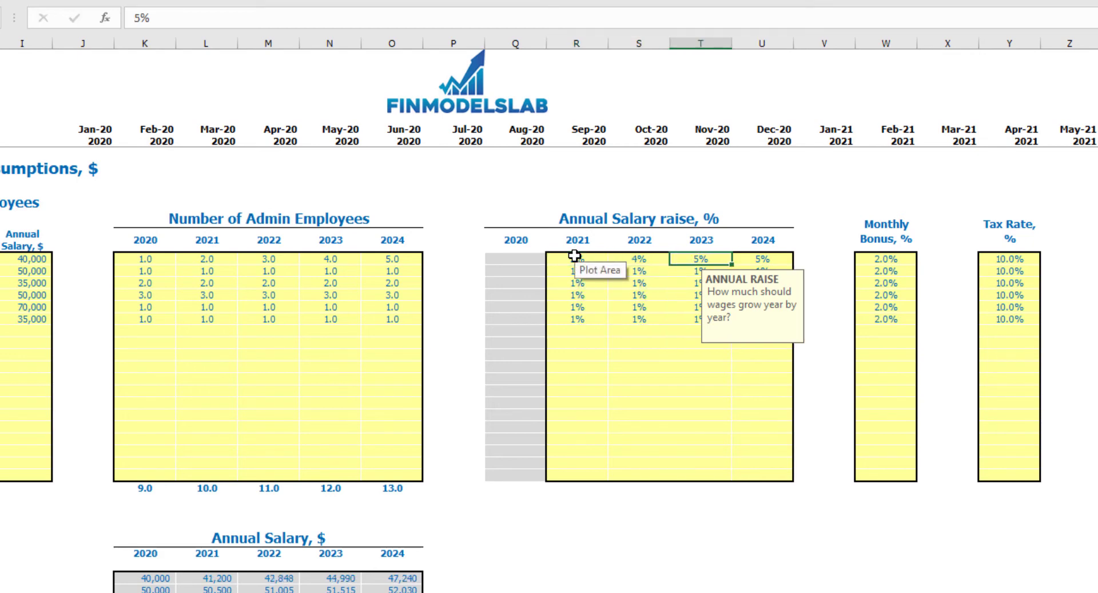
pyautogui.write('5')
pyautogui.press('Tab')
pyautogui.write('6')
pyautogui.press('Return')
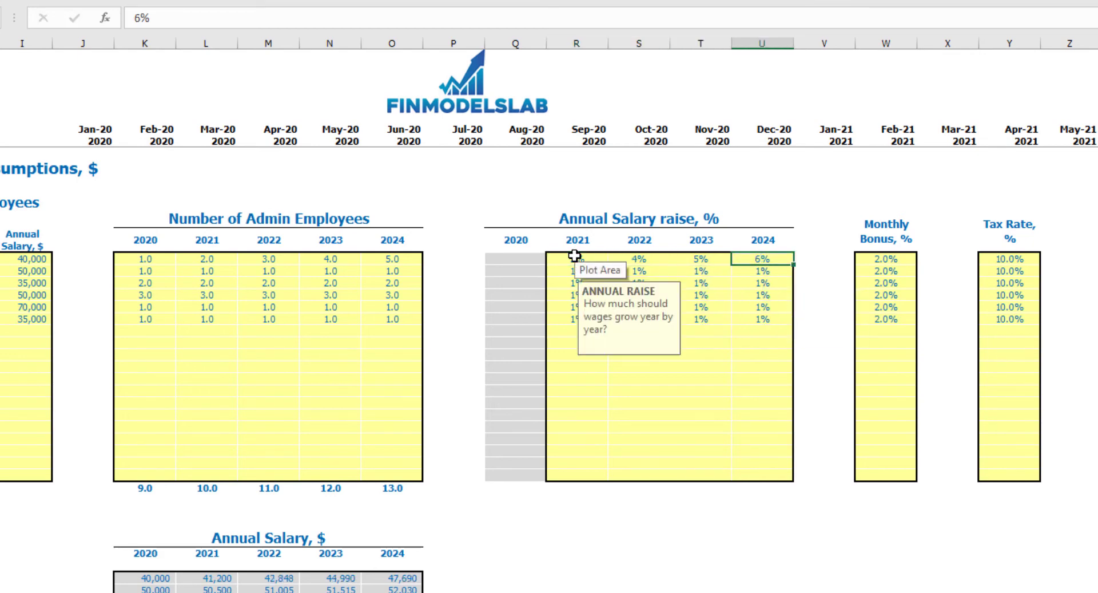
# Set the managers' monthly bonus to 5% and their tax rate to 12%
pyautogui.click(893, 257)
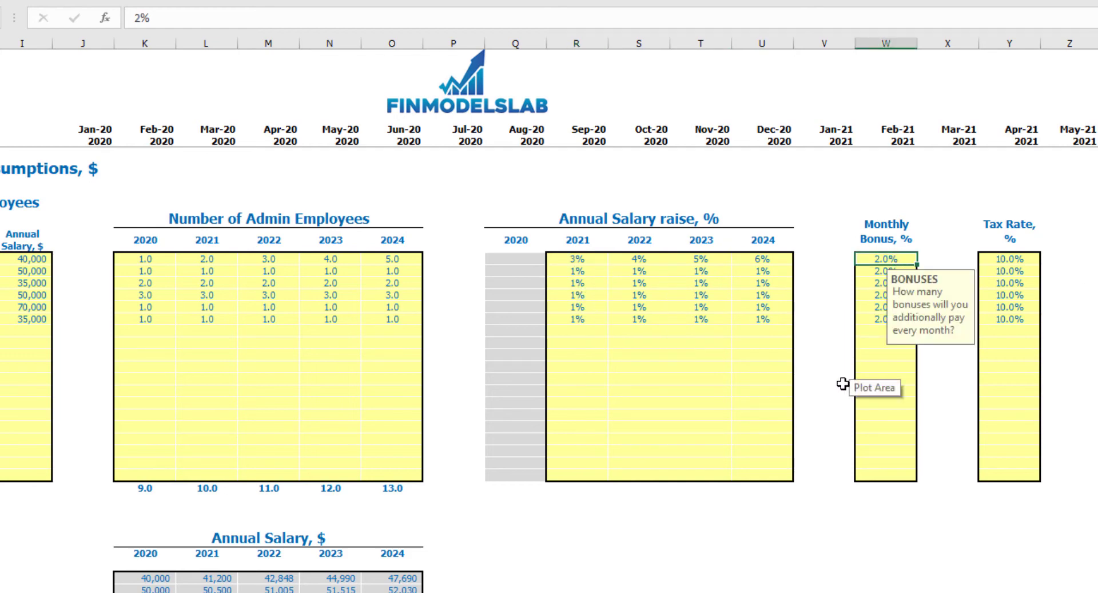
pyautogui.write('5')
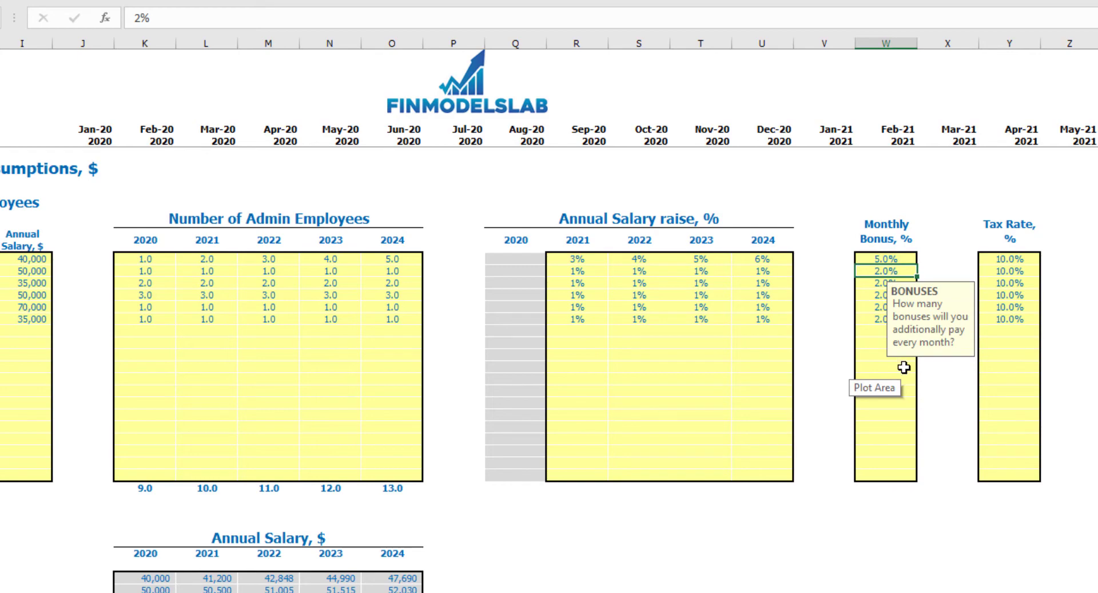
pyautogui.click(1025, 259)
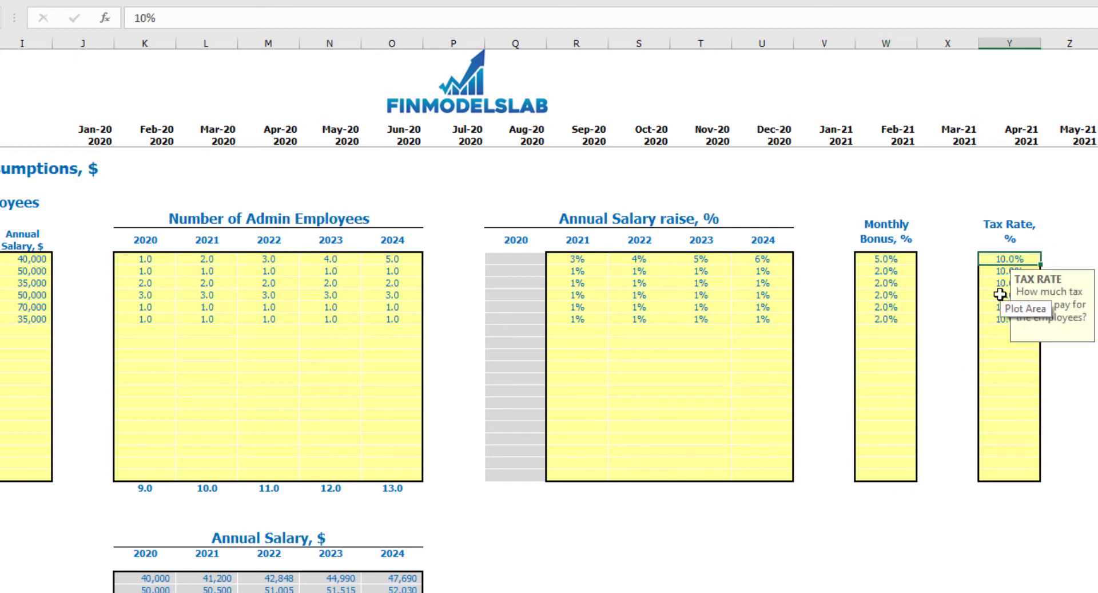
pyautogui.write('12')
pyautogui.press('Return')
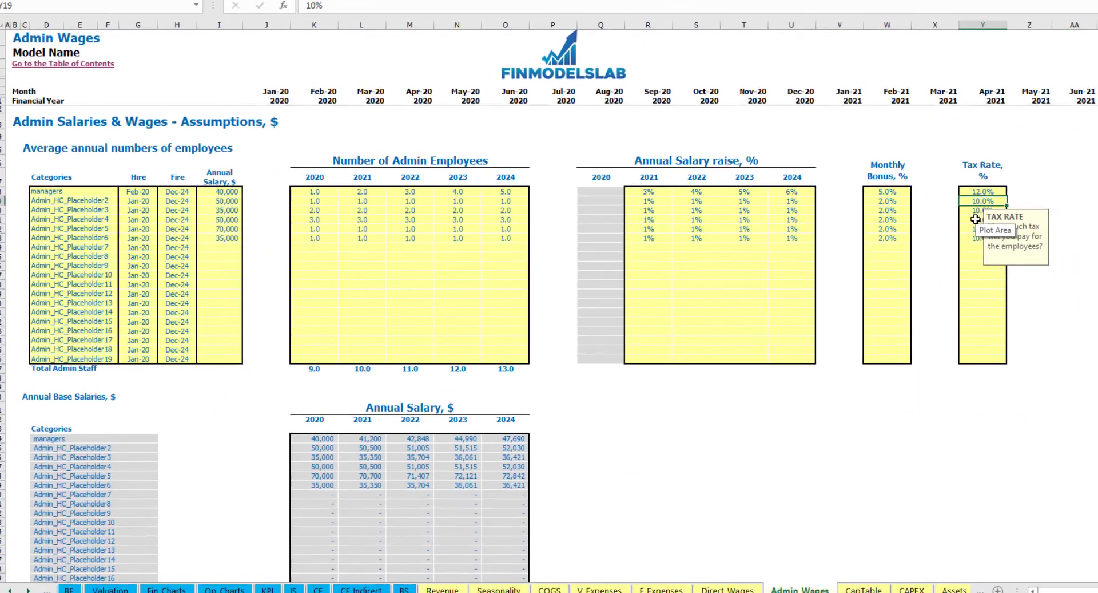
# Check the managers' yearly salaries and monthly staff numbers against their annual salary, raise percentages and hire date
pyautogui.scroll(-3, 326, 356)
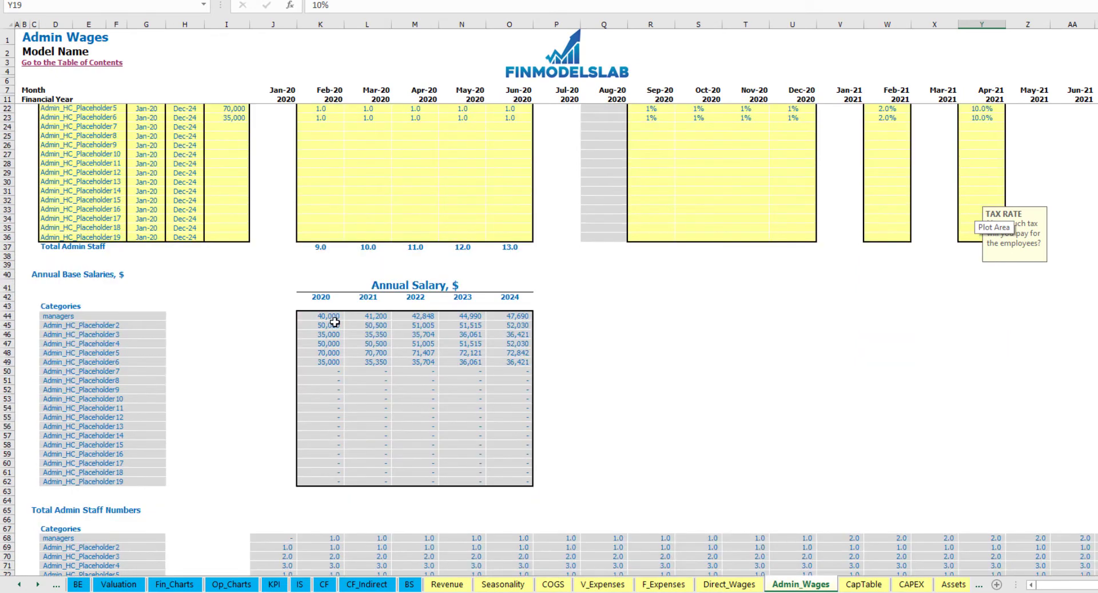
pyautogui.scroll(3, 329, 330)
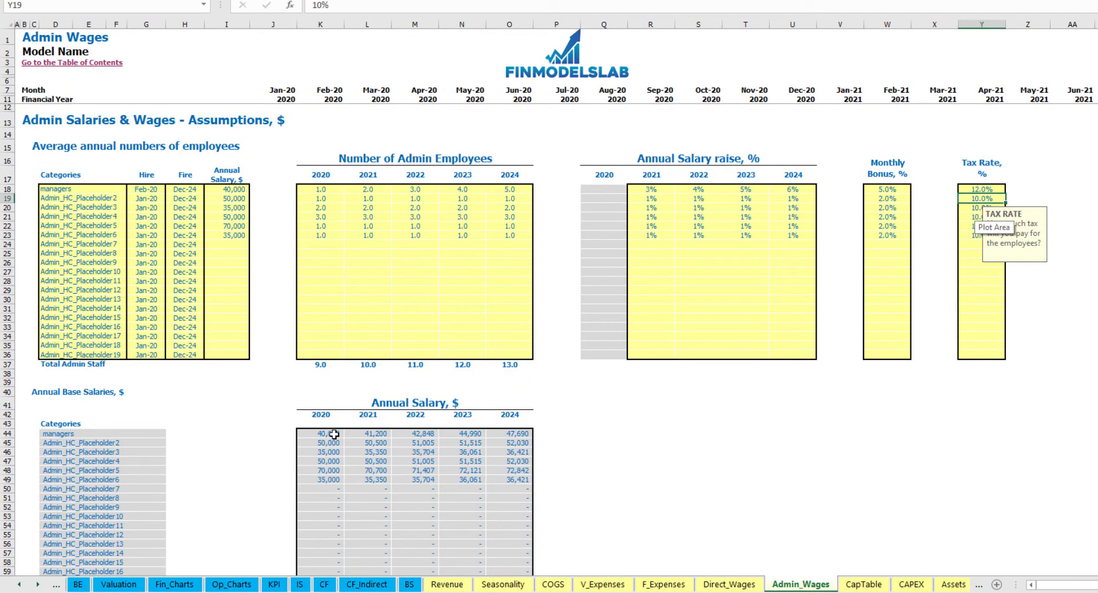
pyautogui.click(235, 190)
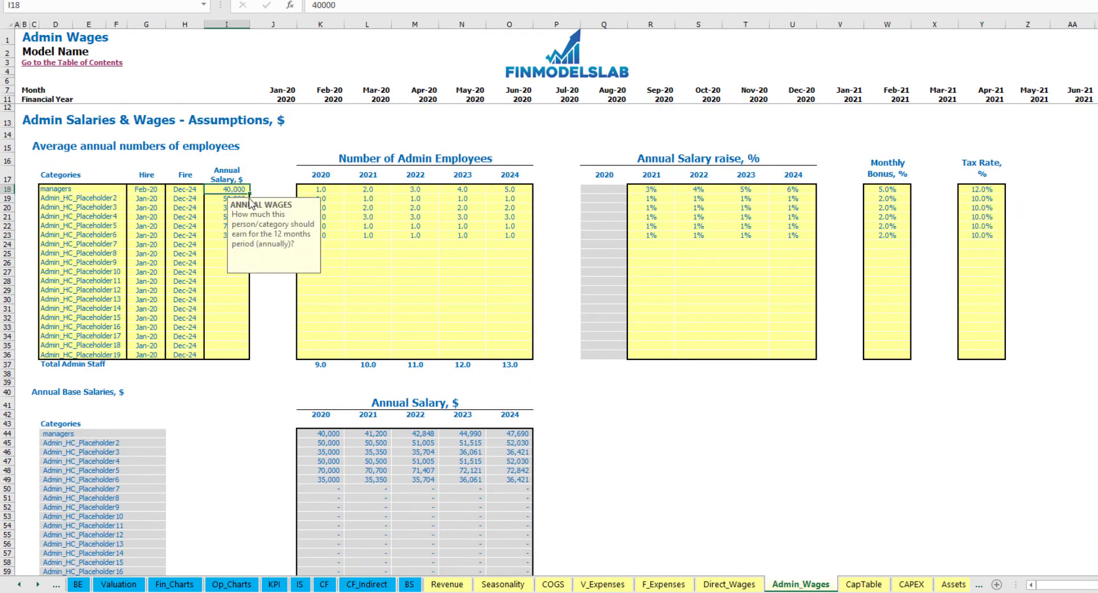
pyautogui.moveTo(647, 190); pyautogui.dragTo(811, 192)
pyautogui.scroll(-13, 343, 431)
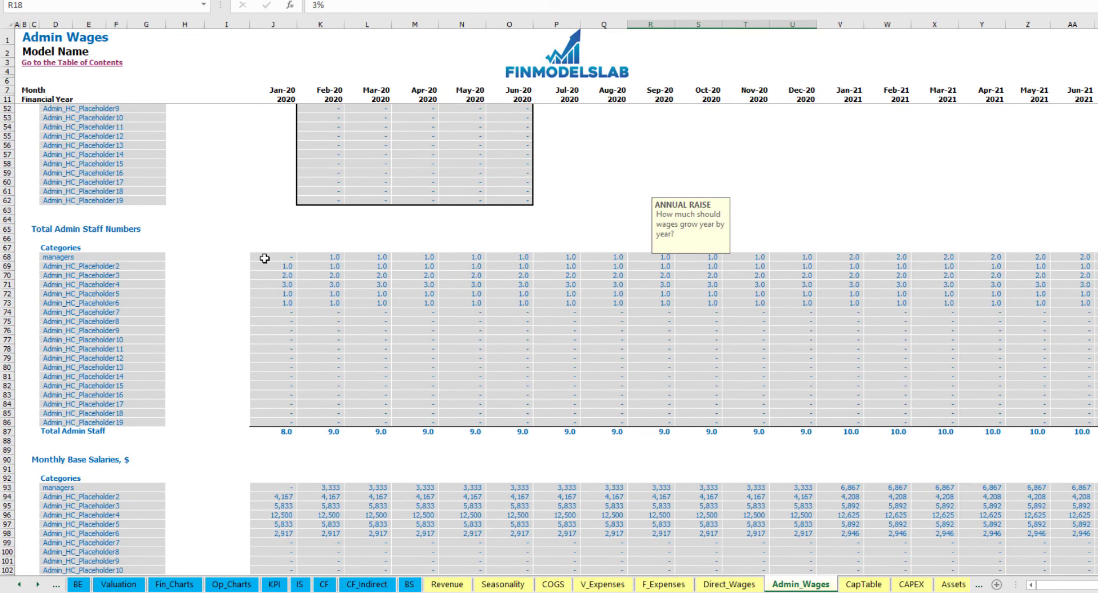
pyautogui.click(315, 255)
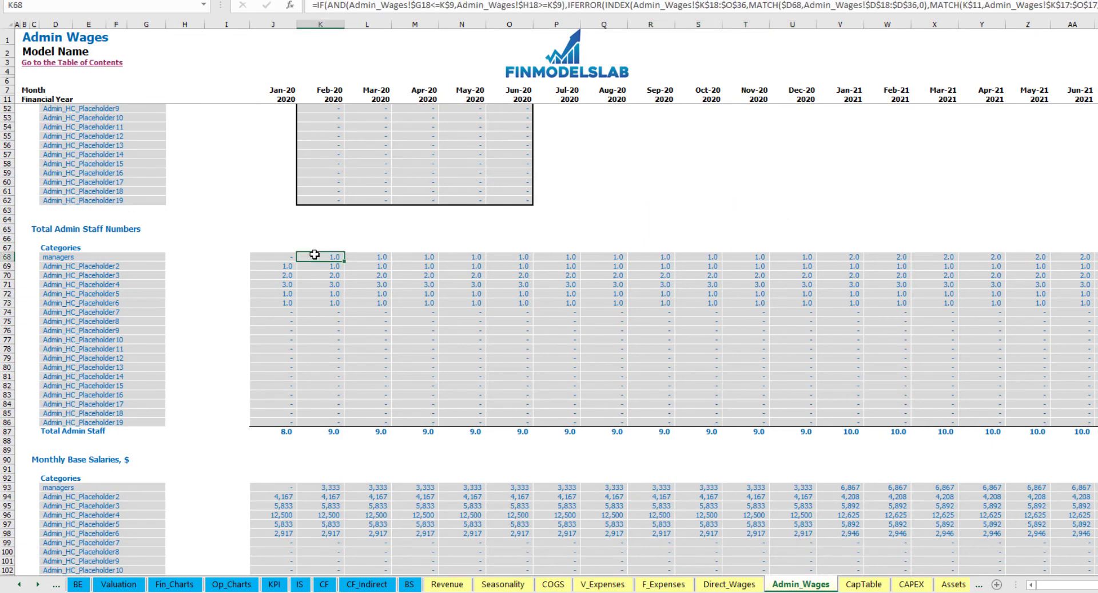
pyautogui.scroll(13, 316, 227)
pyautogui.click(150, 188)
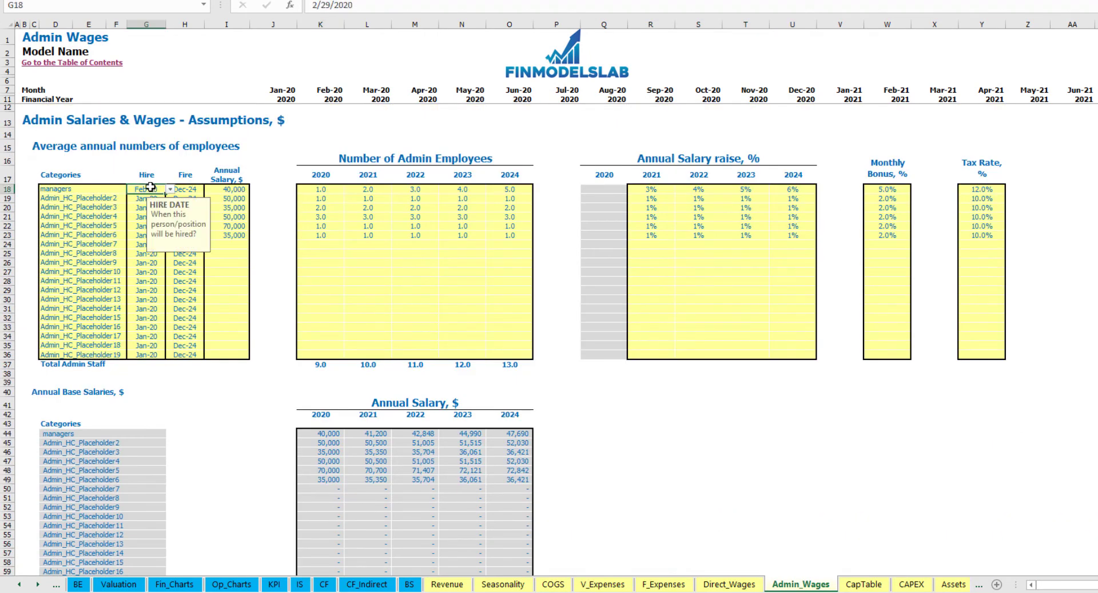
# Review the Monthly Base Salaries, Monthly Bonus and Monthly Base Taxes tables for the admin staff
pyautogui.scroll(-20, 265, 262)
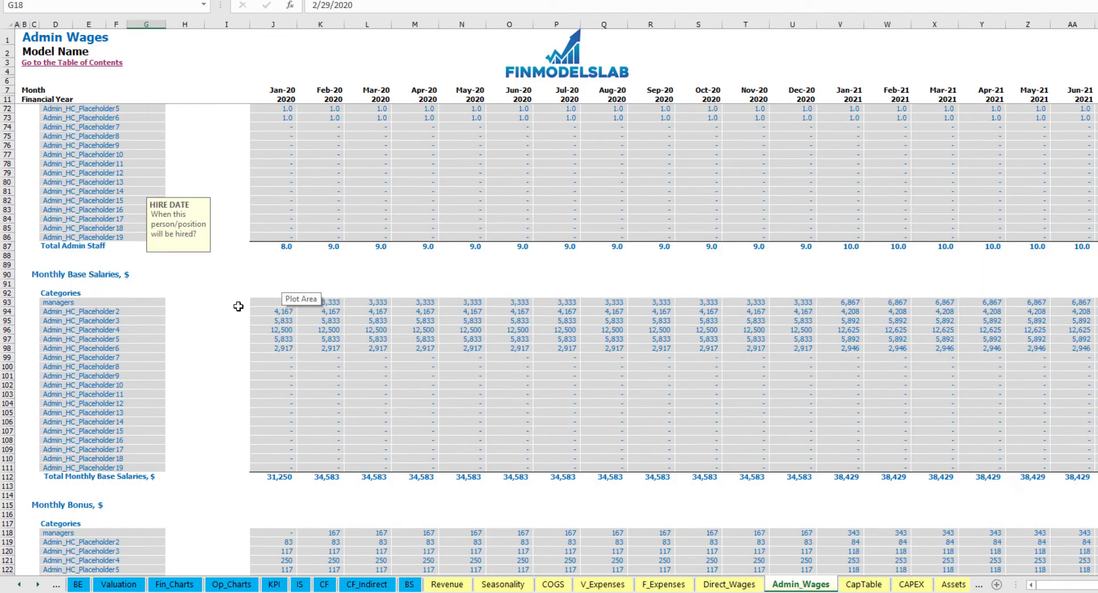
pyautogui.click(309, 273)
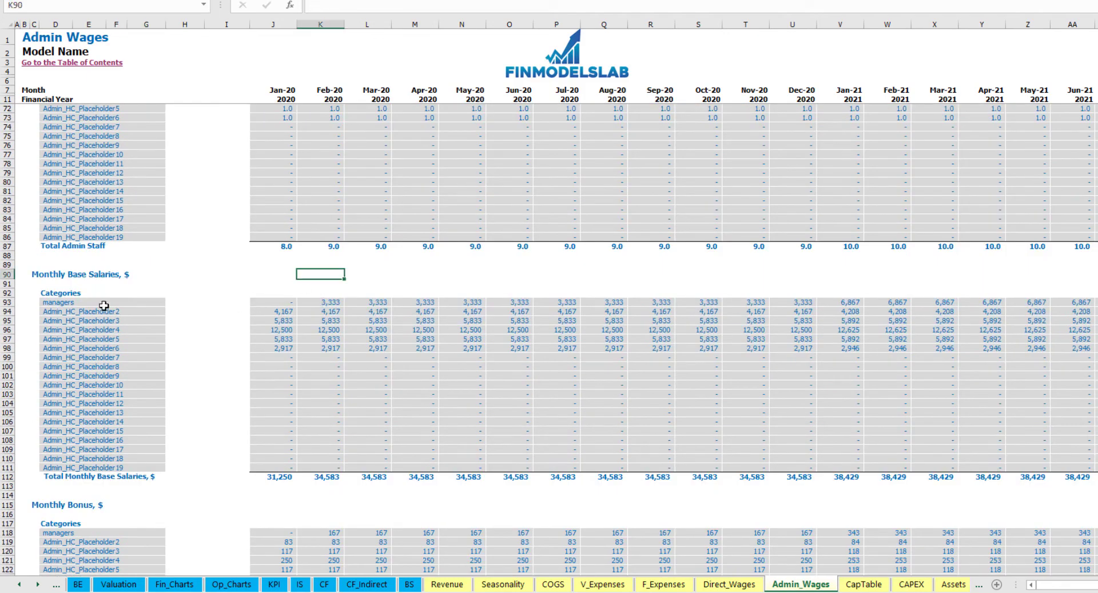
pyautogui.scroll(-13, 346, 414)
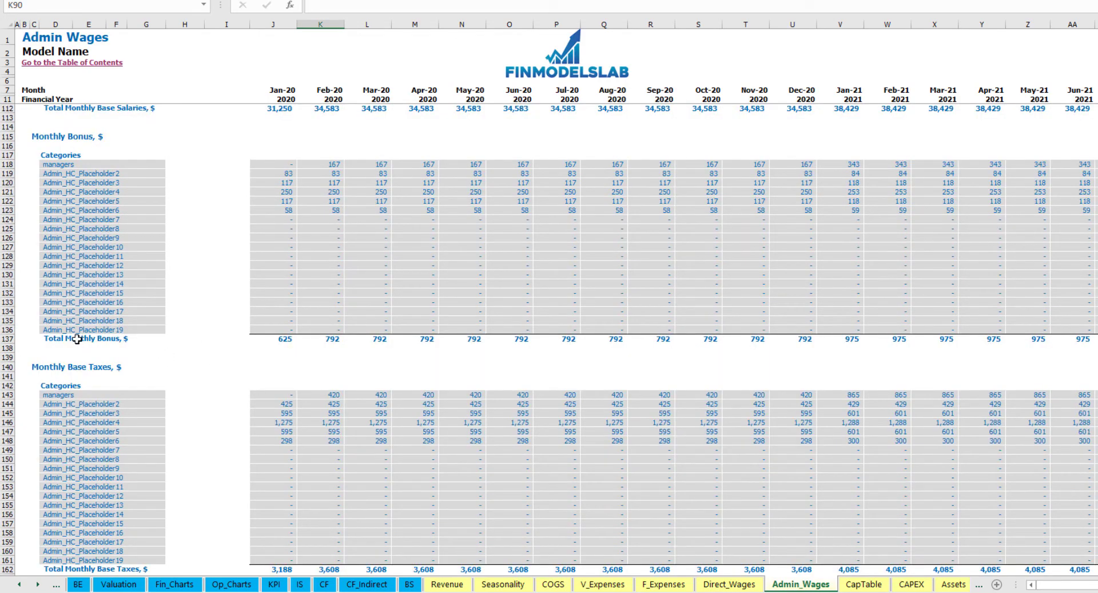
pyautogui.scroll(-3, 77, 339)
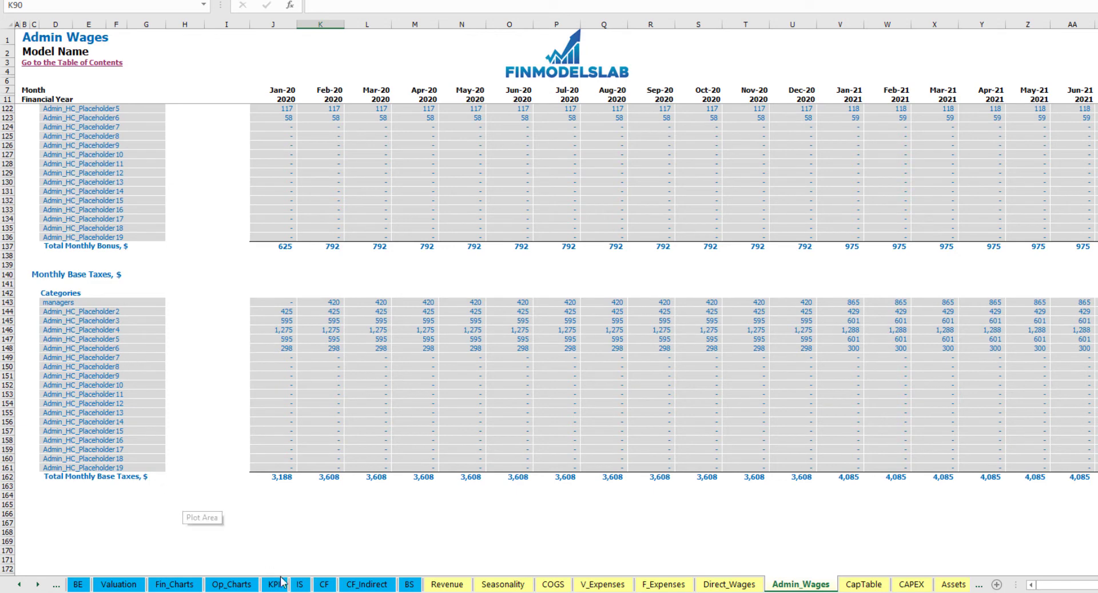
# Expand the Admin Salary and Wages breakdown in the Income Statement to check the managers' monthly costs
pyautogui.click(300, 584)
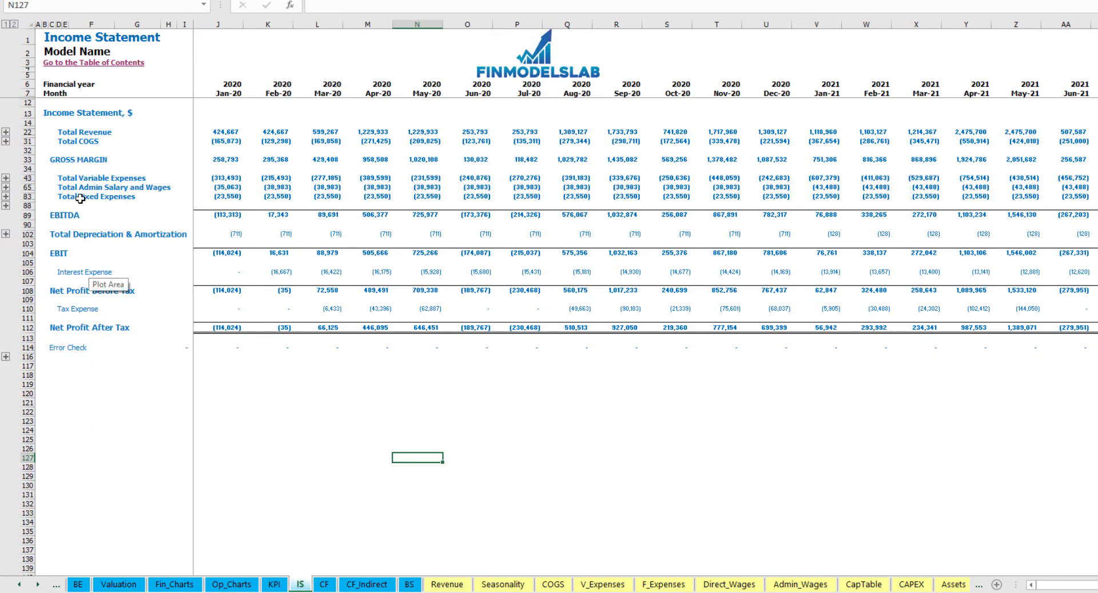
pyautogui.click(5, 188)
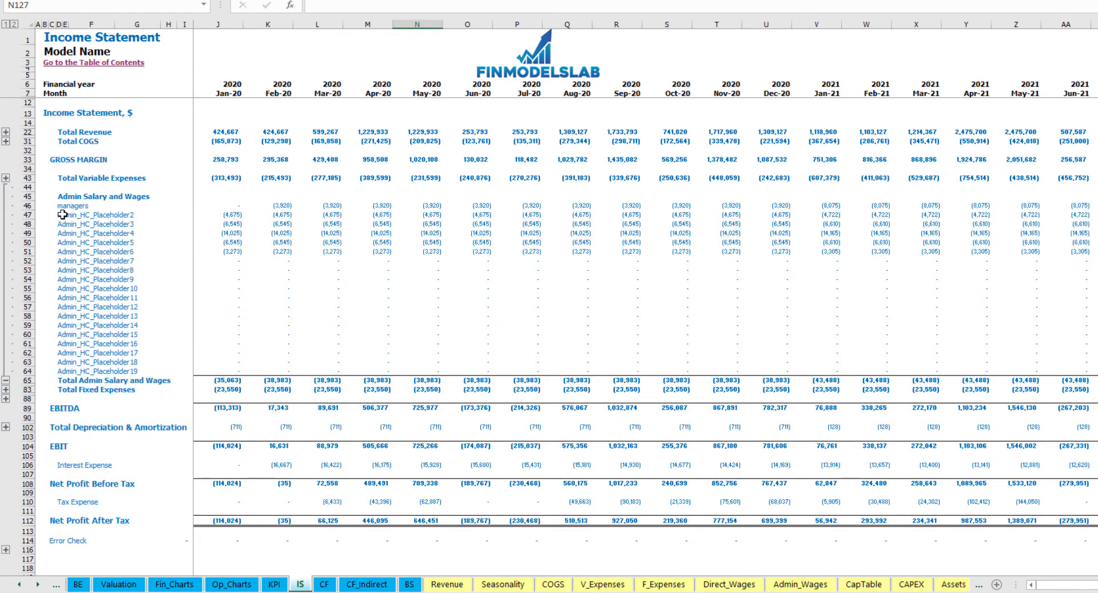
# Review the admin position names and their monthly wage amounts under Admin Salary and Wages in the Income Statement
pyautogui.moveTo(58, 205); pyautogui.dragTo(59, 371)
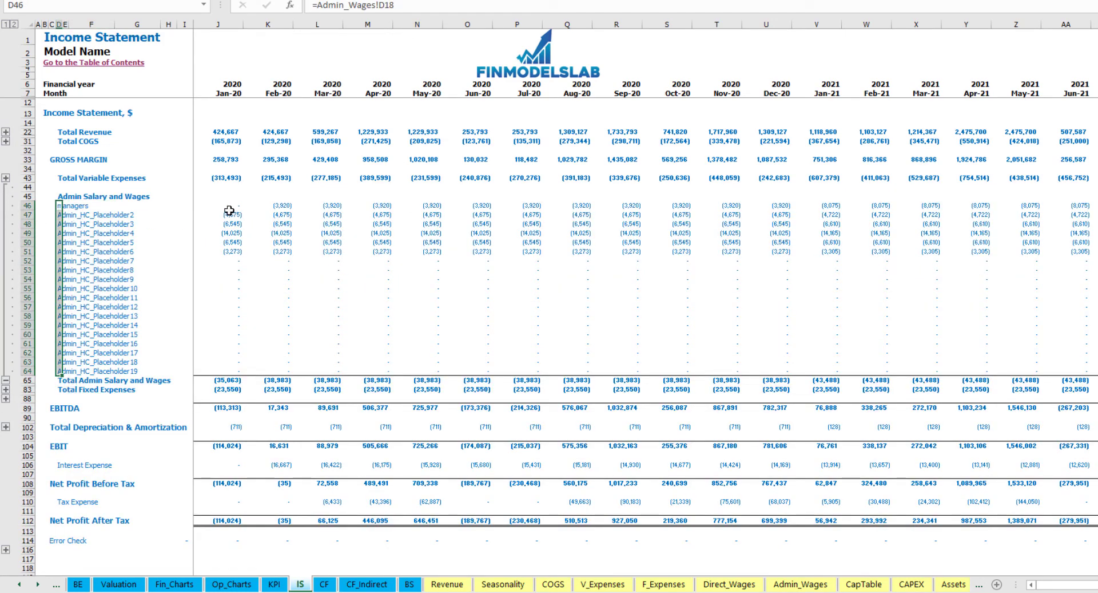
pyautogui.moveTo(229, 210)
pyautogui.mouseDown()
pyautogui.moveTo(675, 258)
pyautogui.moveTo(900, 252)
pyautogui.moveTo(973, 327)
pyautogui.mouseUp()
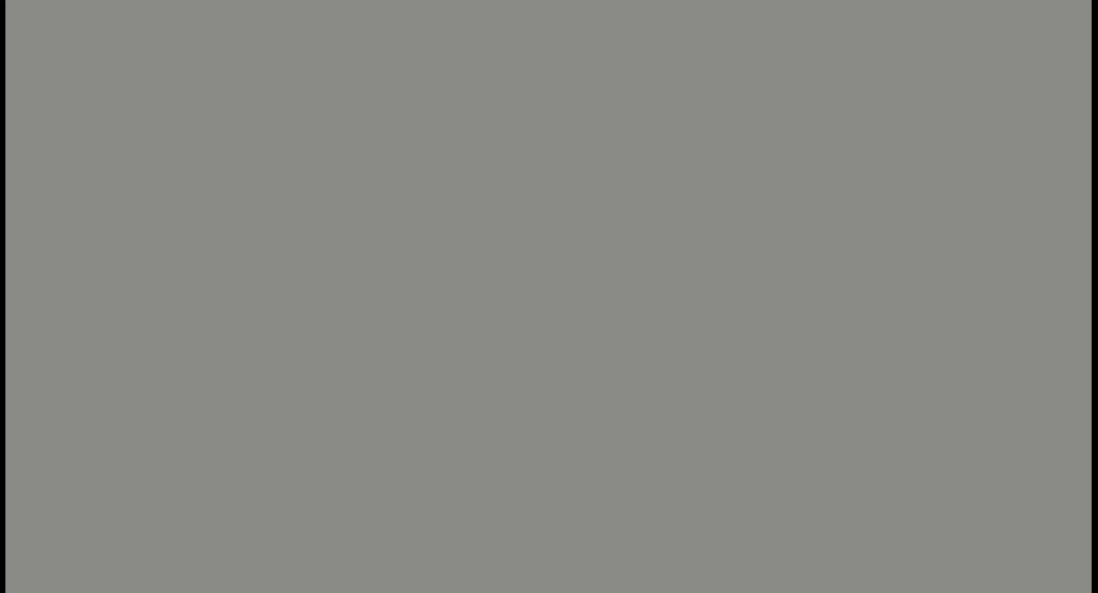
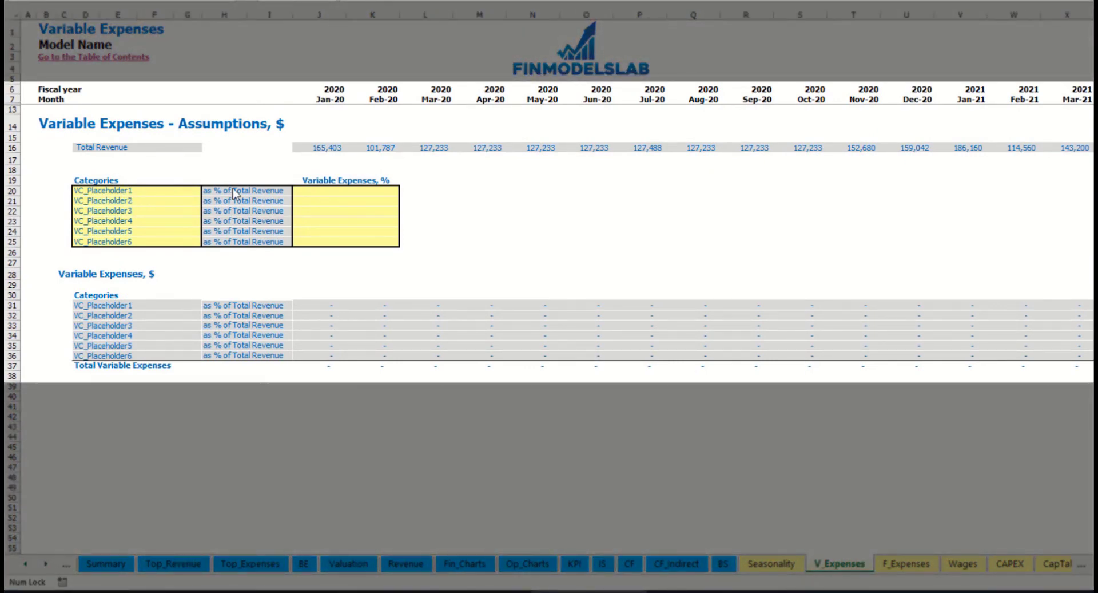
# Name the first variable expense category Bank fees and set its variable expense to 2.5% of total revenue
pyautogui.click(123, 191)
pyautogui.write('Bank fees')
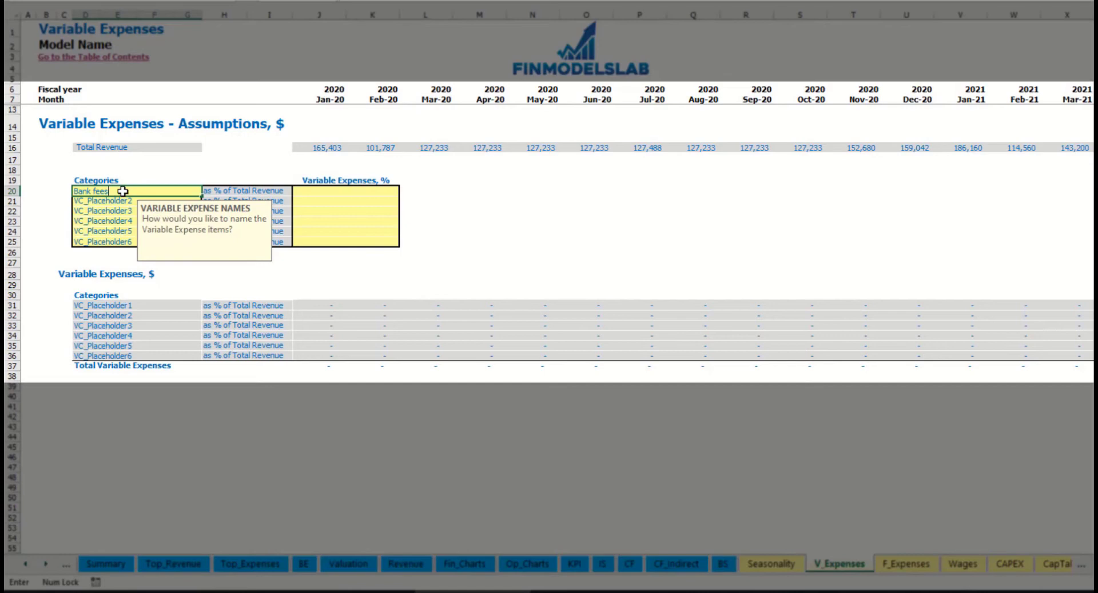
pyautogui.press('Return')
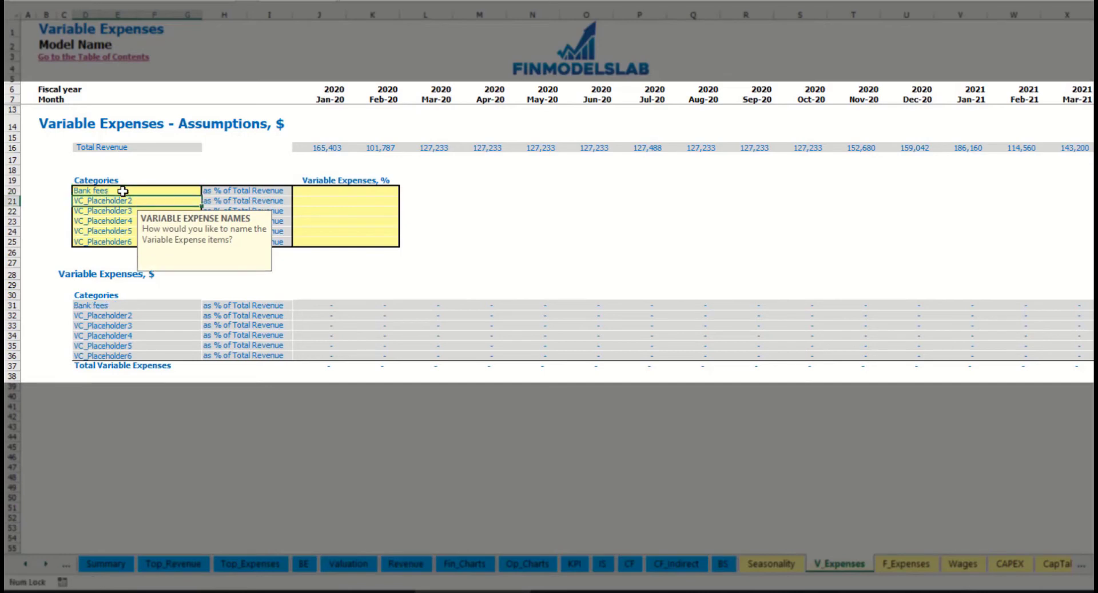
pyautogui.click(325, 190)
pyautogui.write('2.5%')
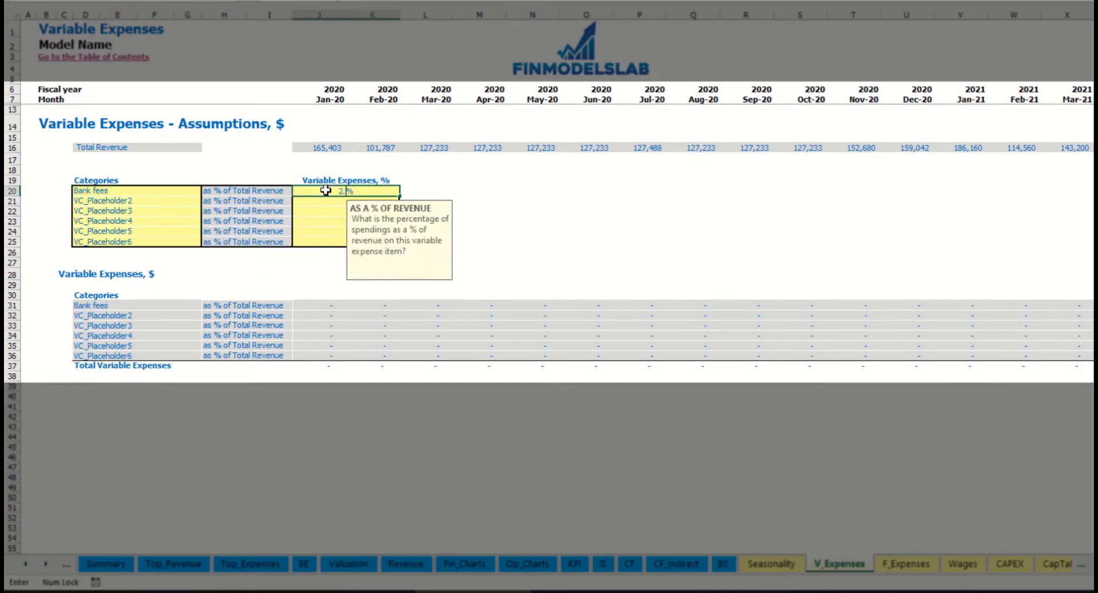
pyautogui.press('Return')
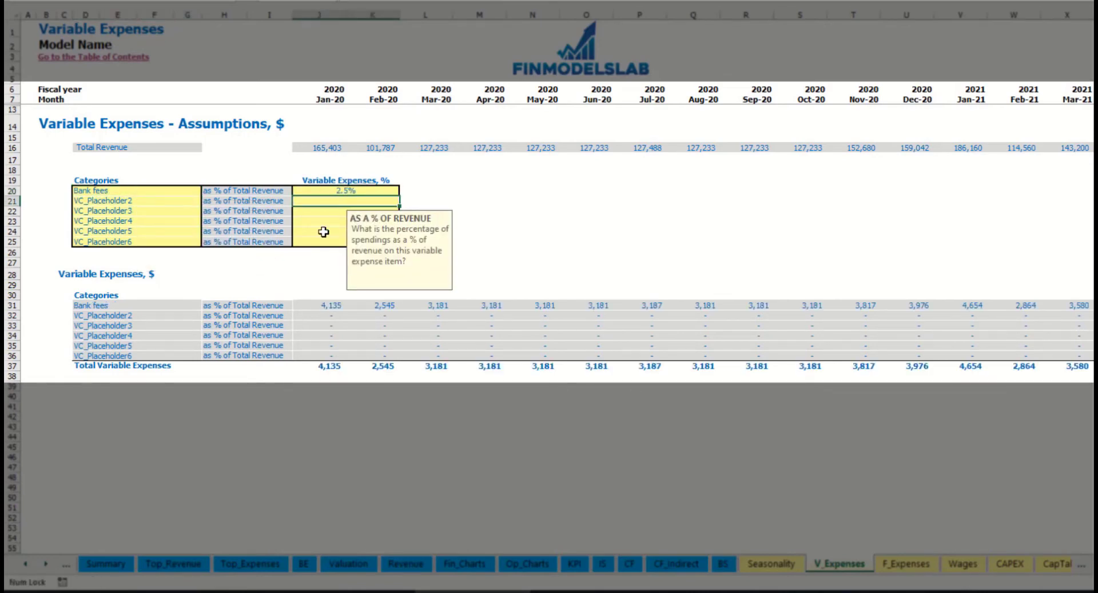
# Check the monthly Total Revenue row against the calculated variable expenses across the forecast months
pyautogui.moveTo(321, 148); pyautogui.dragTo(853, 151)
pyautogui.hscroll(12, 557, 229)
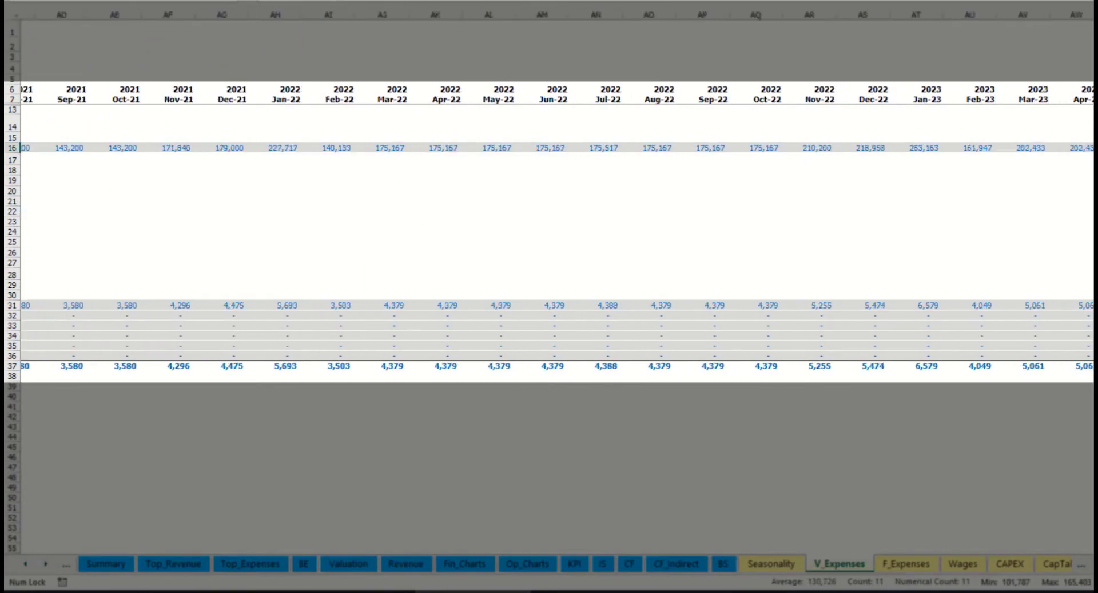
pyautogui.hscroll(-12, 556, 228)
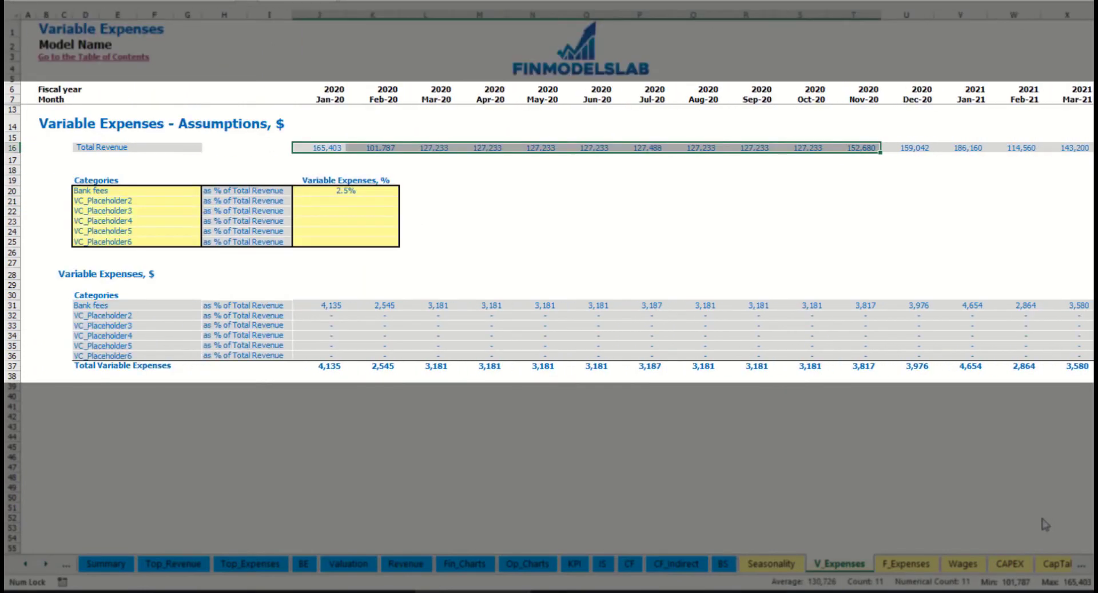
# Name the second variable expense category Other Var Exp and set it to 5% of total revenue
pyautogui.click(339, 307)
pyautogui.click(428, 305)
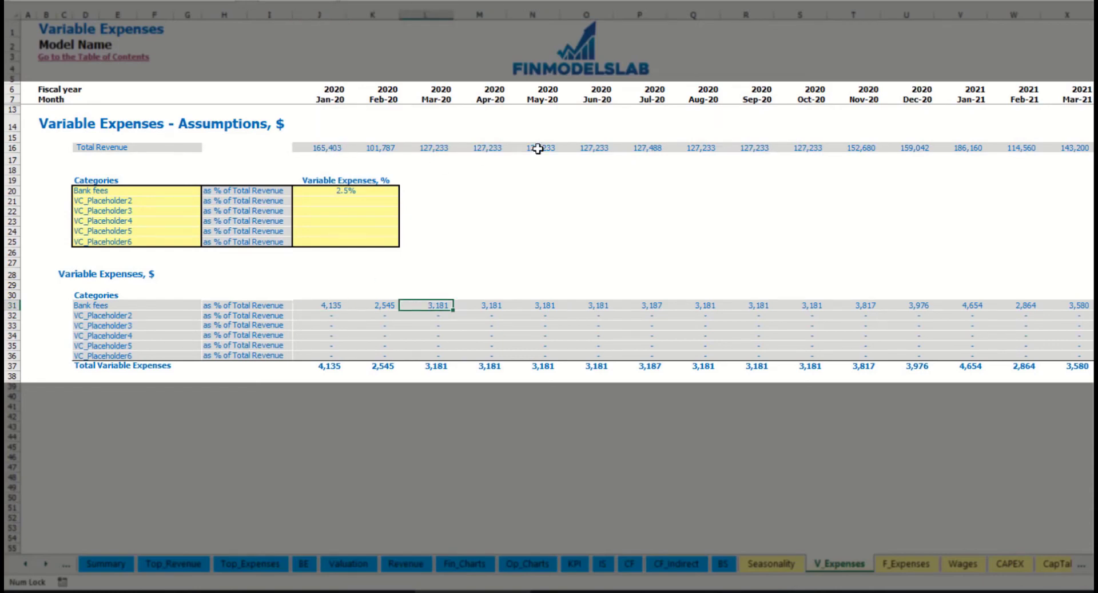
pyautogui.click(141, 201)
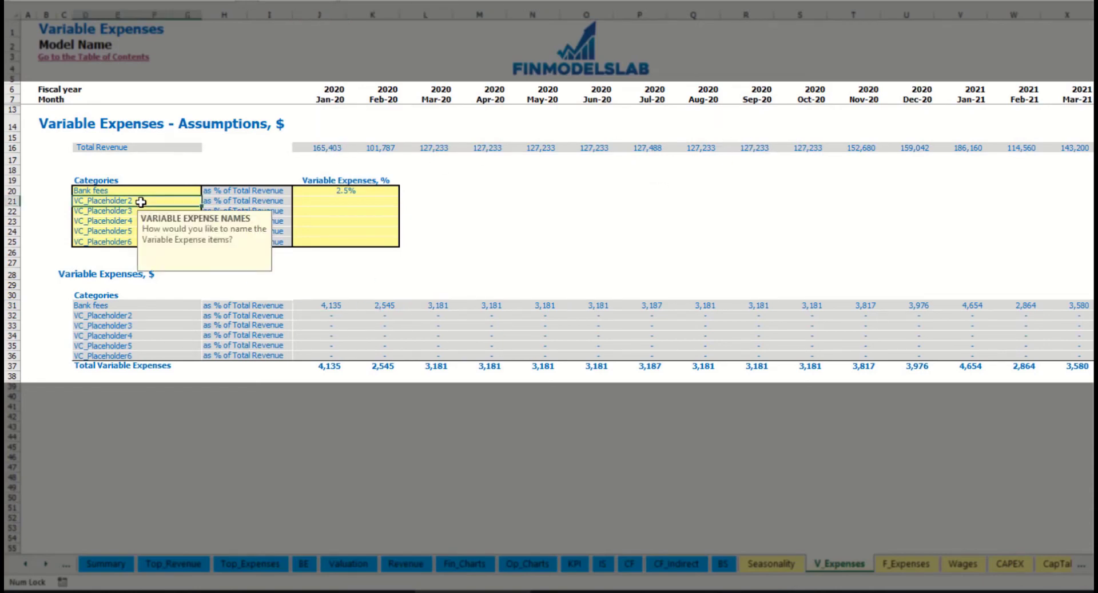
pyautogui.write('Other Var E')
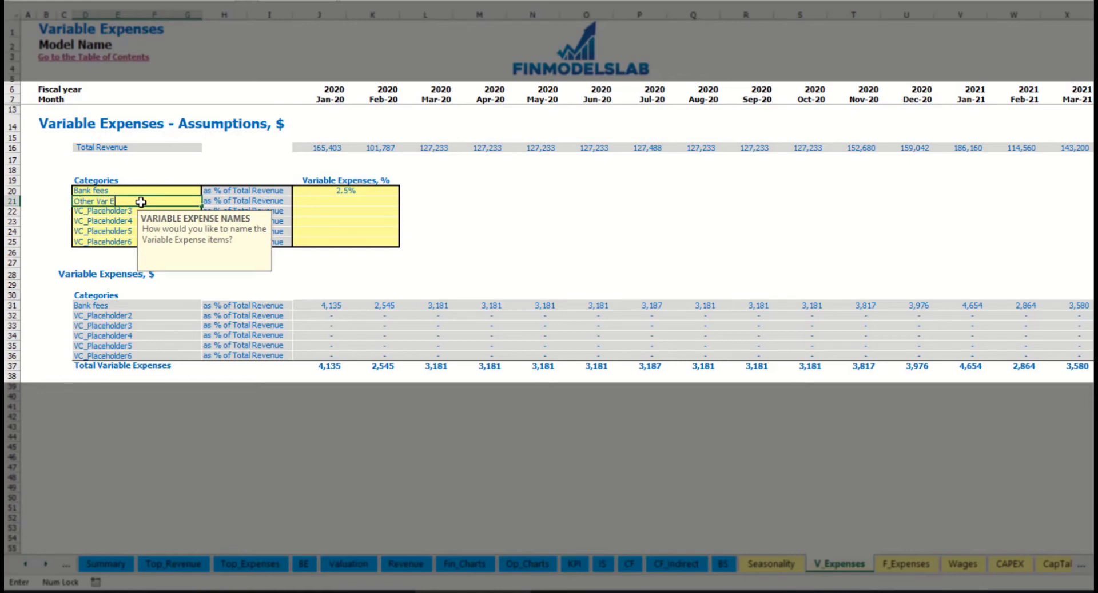
pyautogui.write('xp')
pyautogui.press('Return')
pyautogui.click(335, 199)
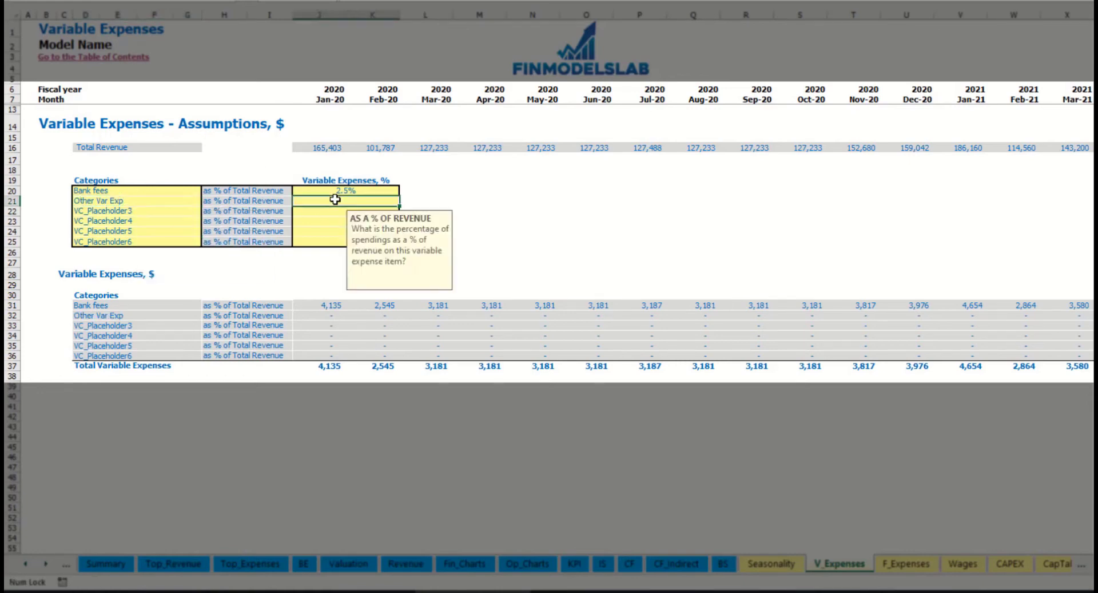
pyautogui.write('5%')
pyautogui.press('Return')
# Name the third variable expense category Direct Labor and set it to 15% of total revenue
pyautogui.click(177, 212)
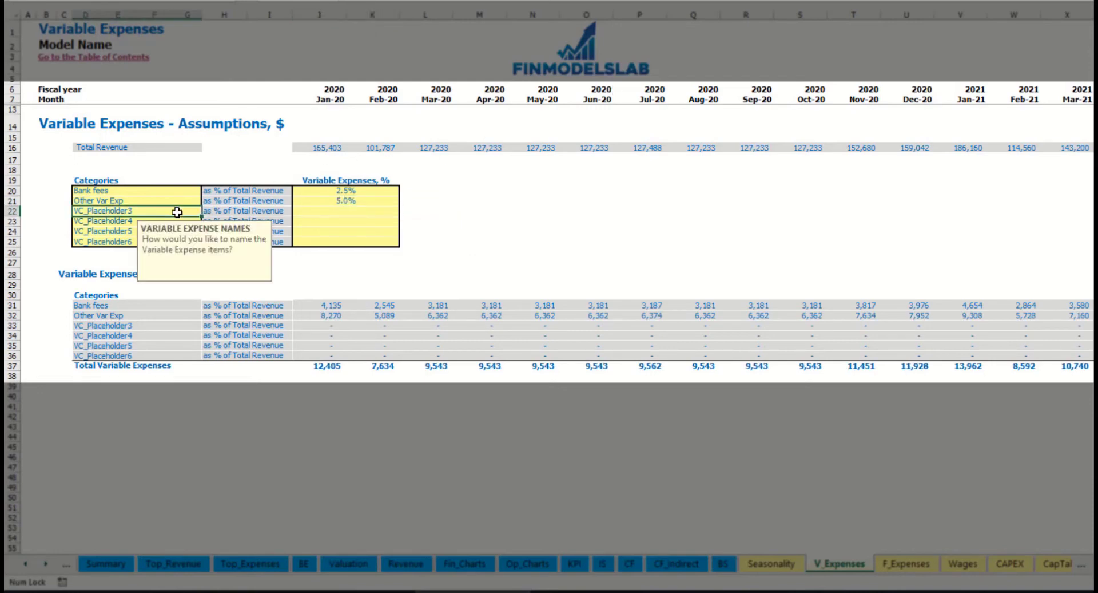
pyautogui.write('Direct Labor')
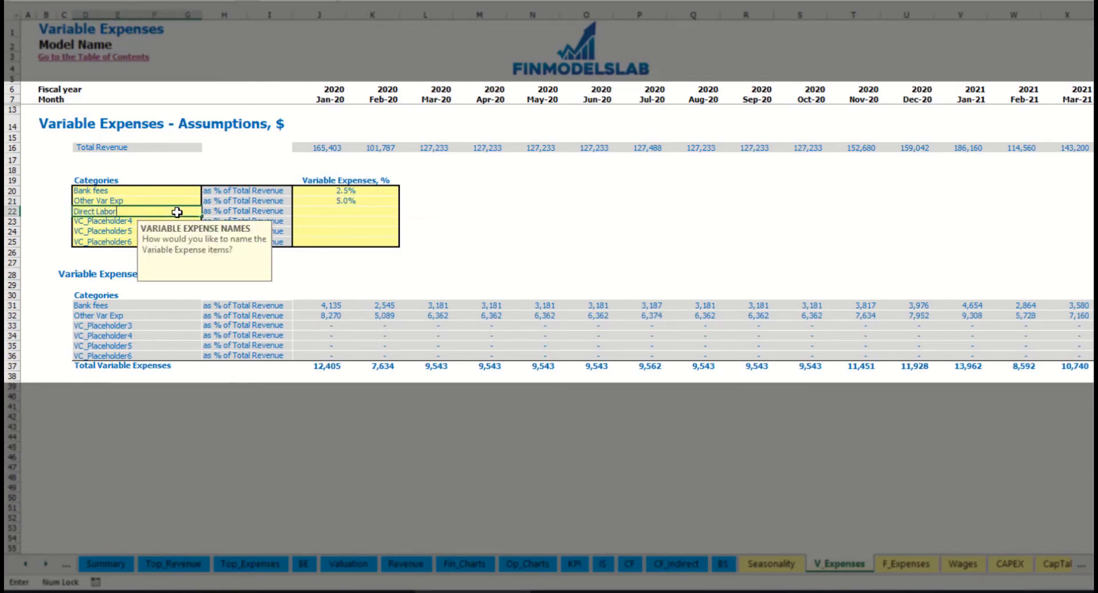
pyautogui.press('Return')
pyautogui.click(325, 213)
pyautogui.write('1')
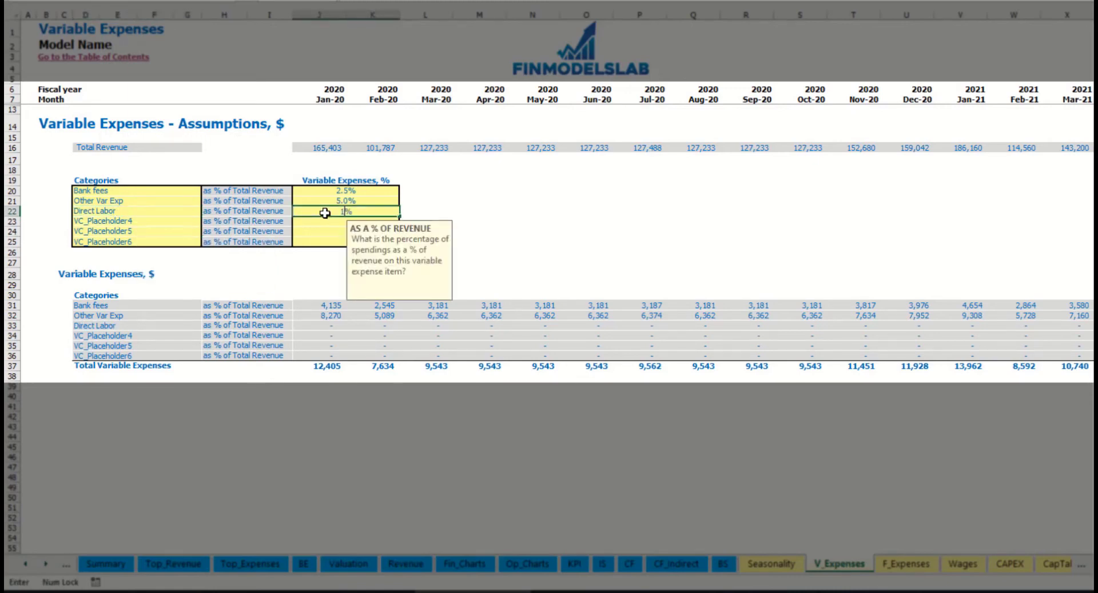
pyautogui.write('5')
pyautogui.click(321, 304)
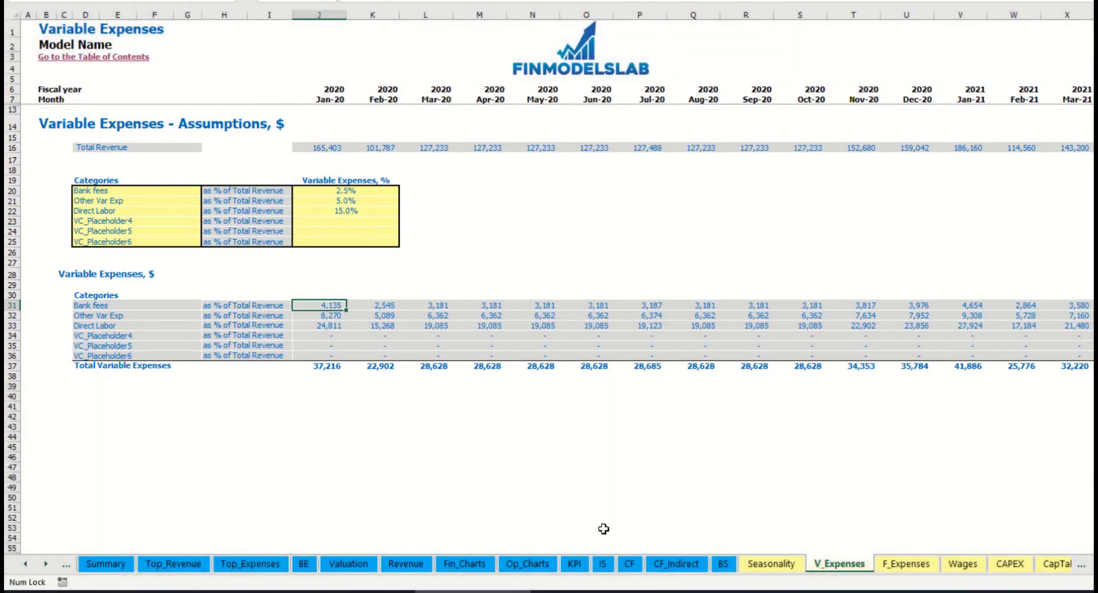
# On the IS sheet, expand the Total Variable Expenses group and examine the individual variable expense lines
pyautogui.click(607, 566)
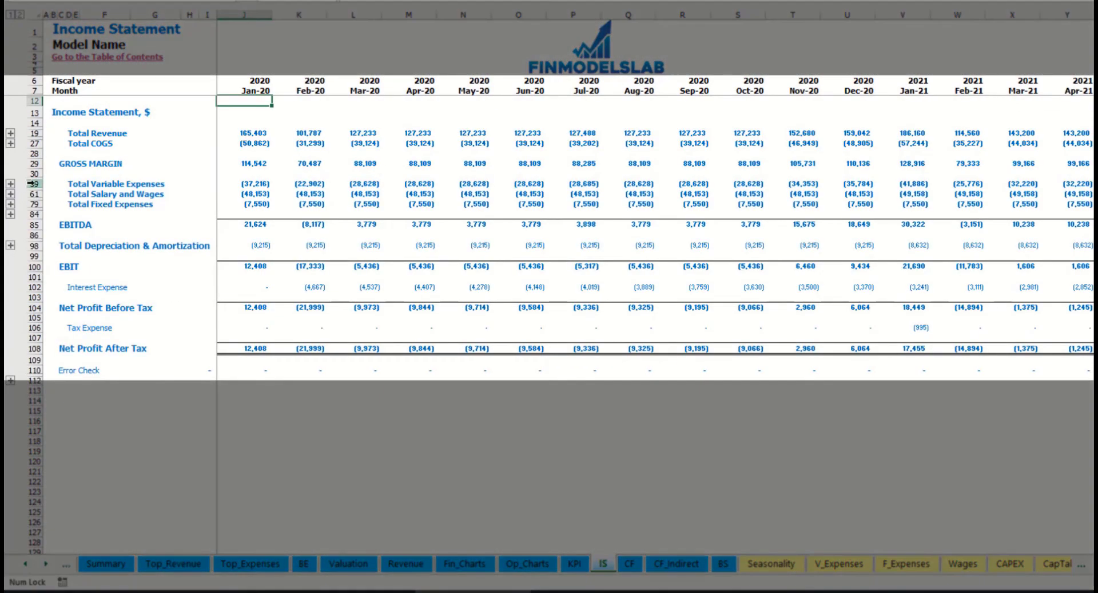
pyautogui.click(33, 183)
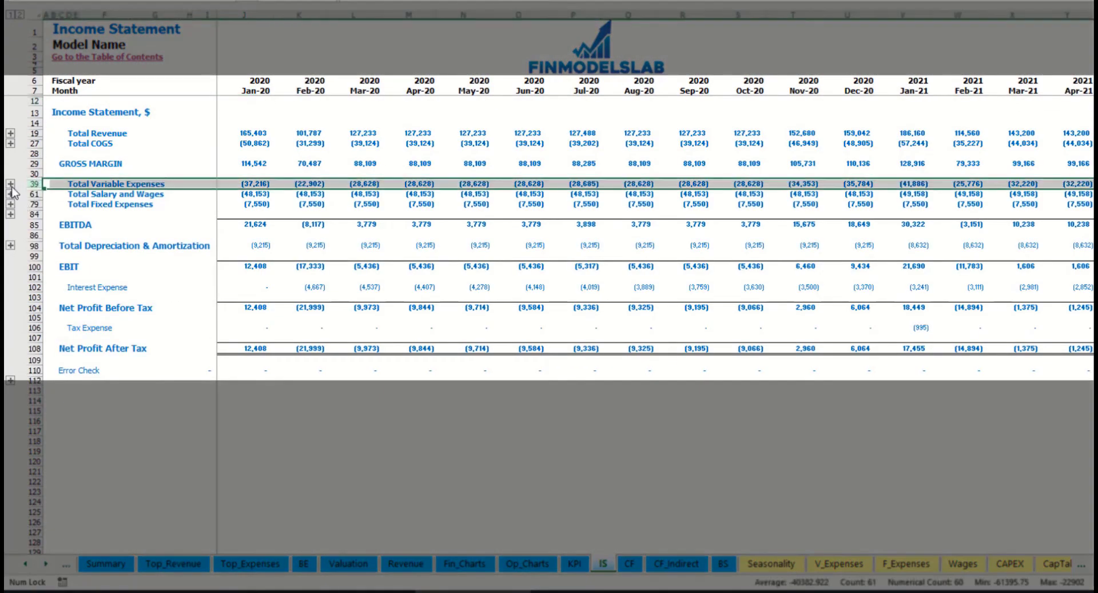
pyautogui.click(10, 183)
pyautogui.moveTo(34, 204); pyautogui.dragTo(44, 241)
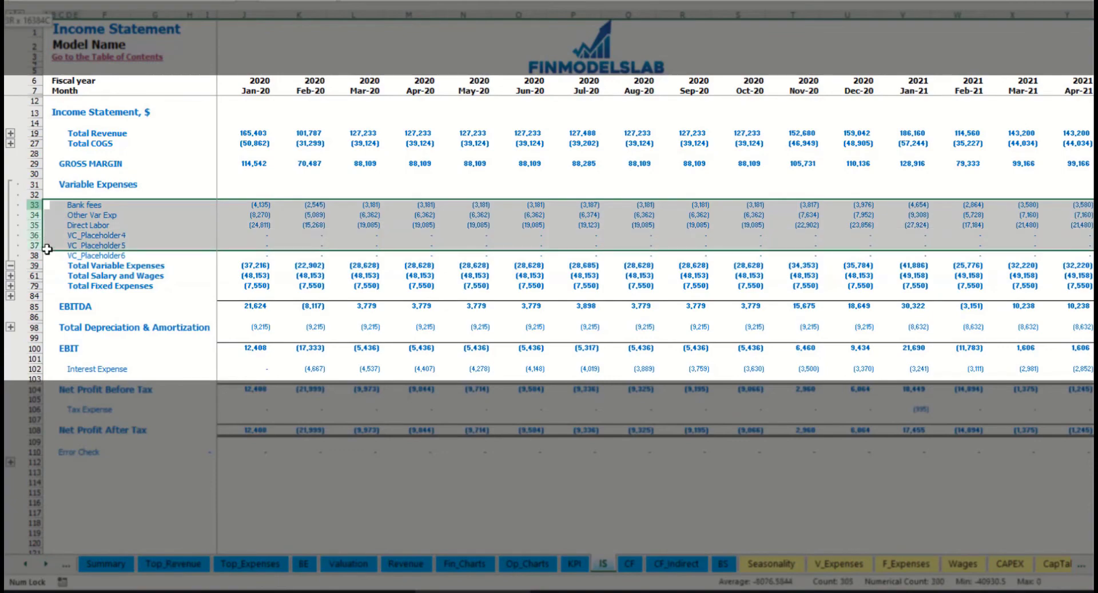
pyautogui.click(273, 204)
pyautogui.click(390, 204)
pyautogui.moveTo(72, 206); pyautogui.dragTo(75, 256)
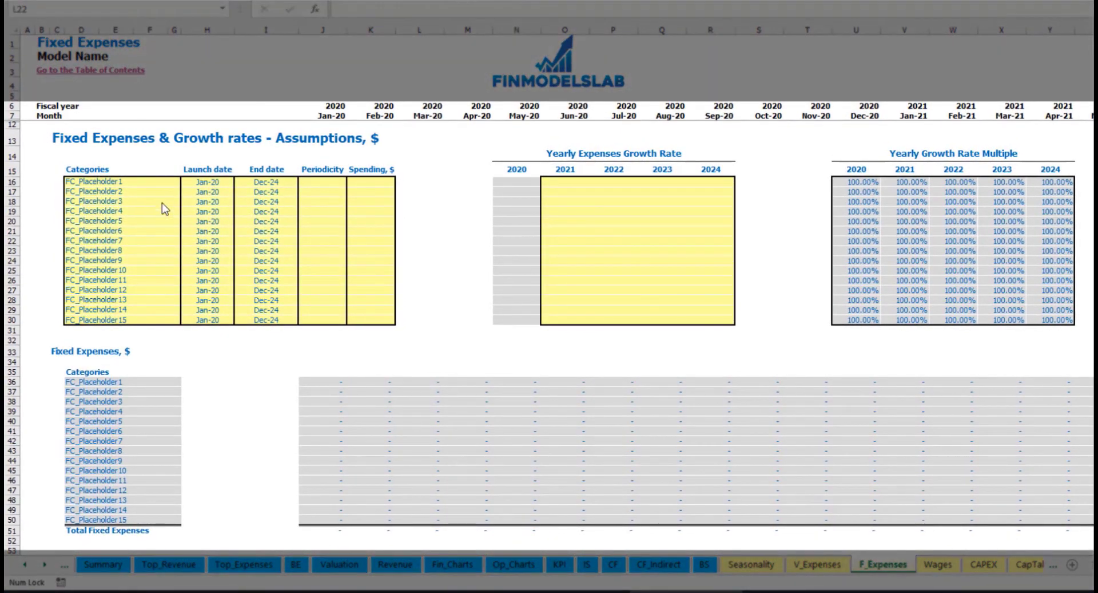
# On the F_Expenses sheet, name the first fixed expense category Utilities and set its launch date to Mar-20
pyautogui.click(125, 181)
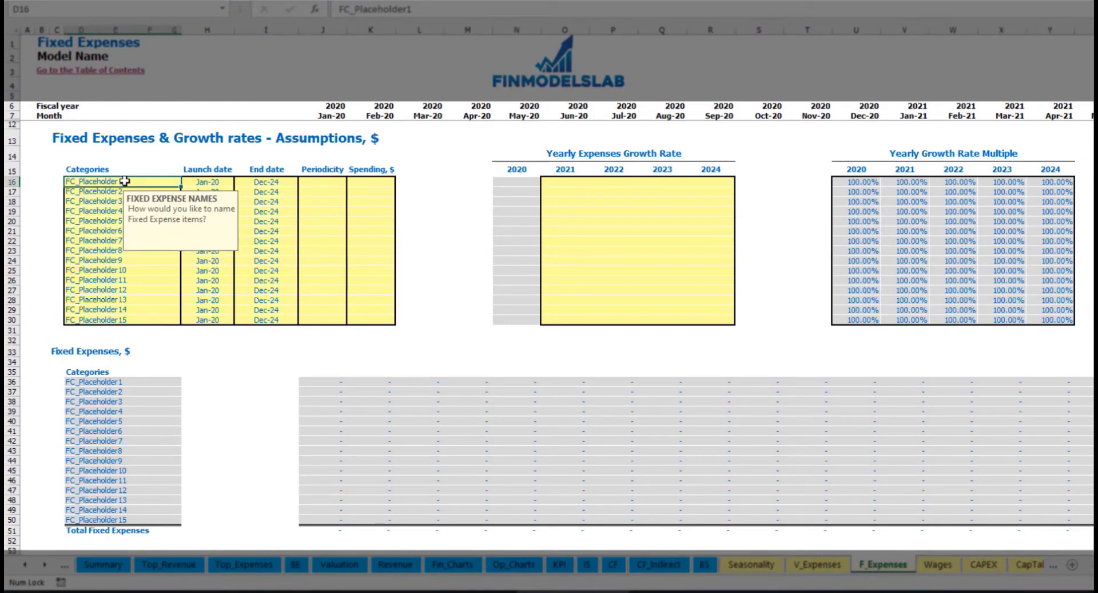
pyautogui.write('Utilities')
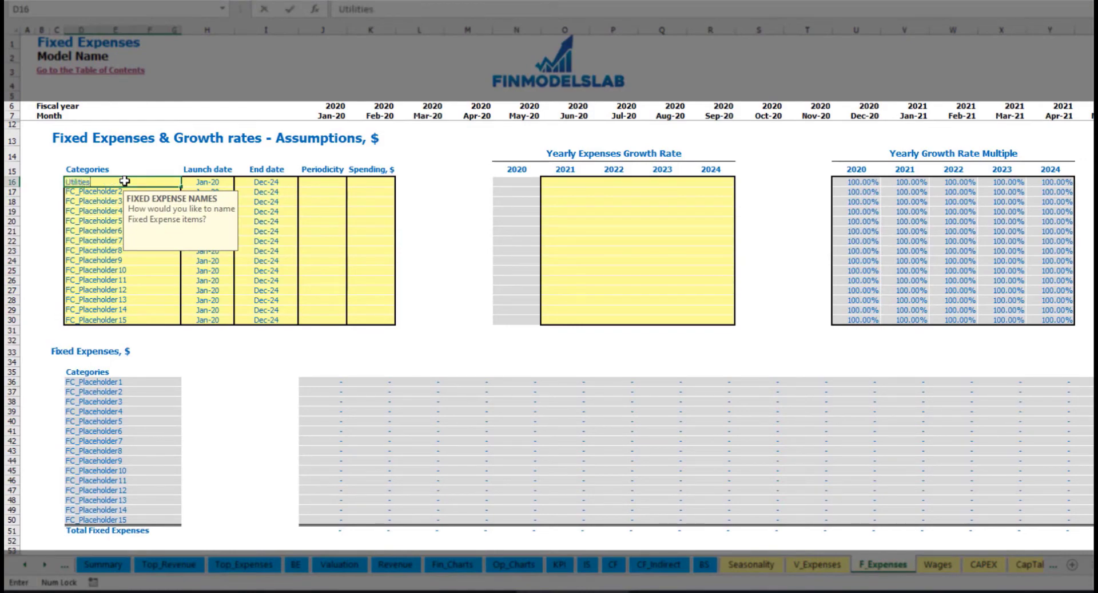
pyautogui.click(213, 182)
pyautogui.click(240, 182)
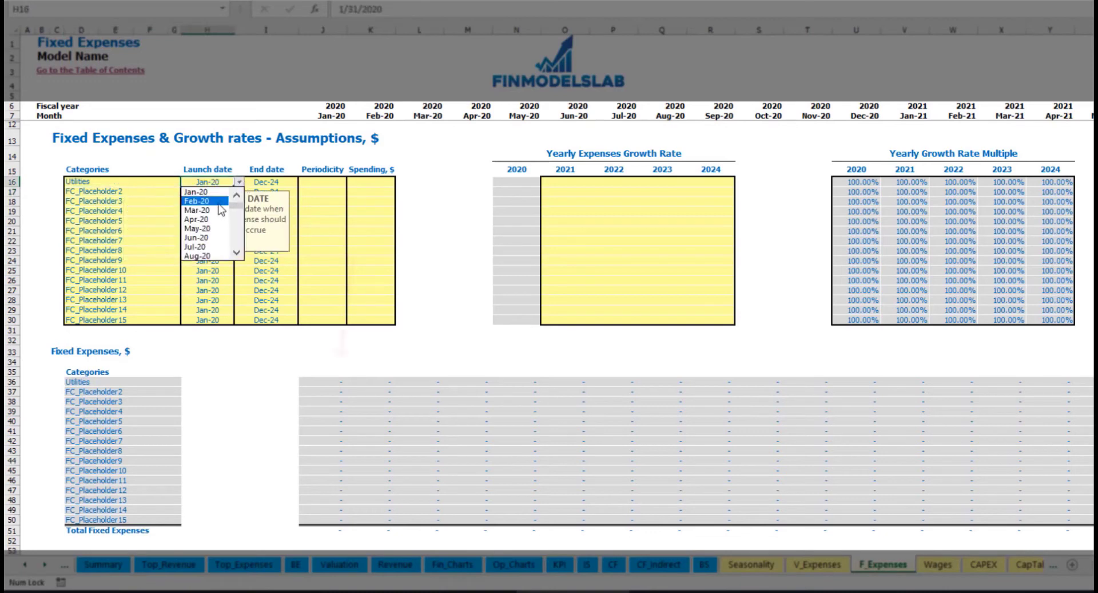
pyautogui.click(215, 211)
# Examine the Utilities end date and the full span of the monthly timeline in the Month row
pyautogui.click(275, 181)
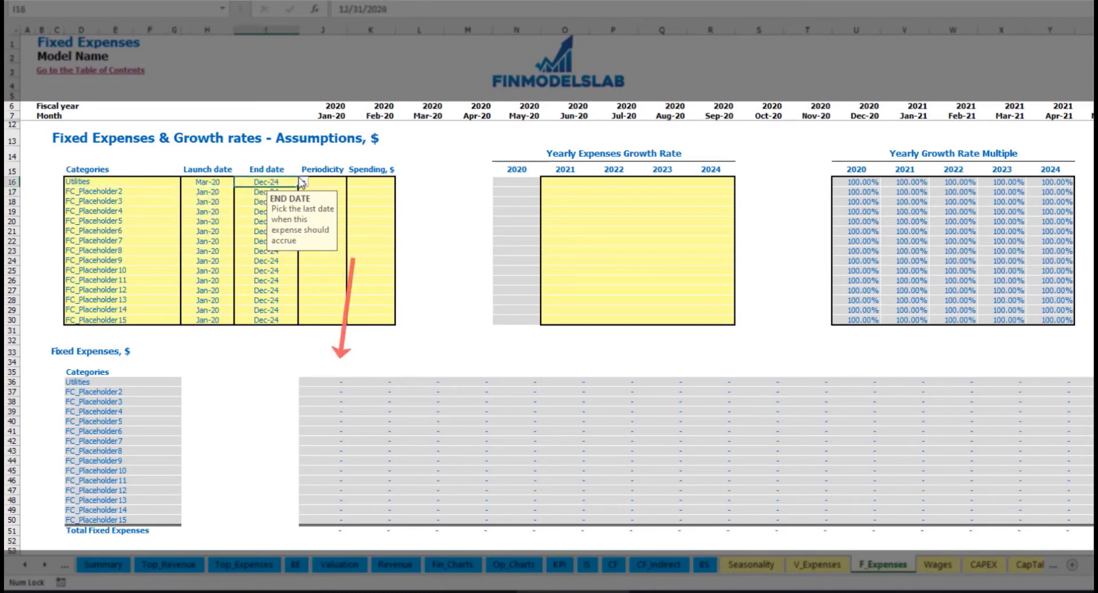
pyautogui.click(330, 117)
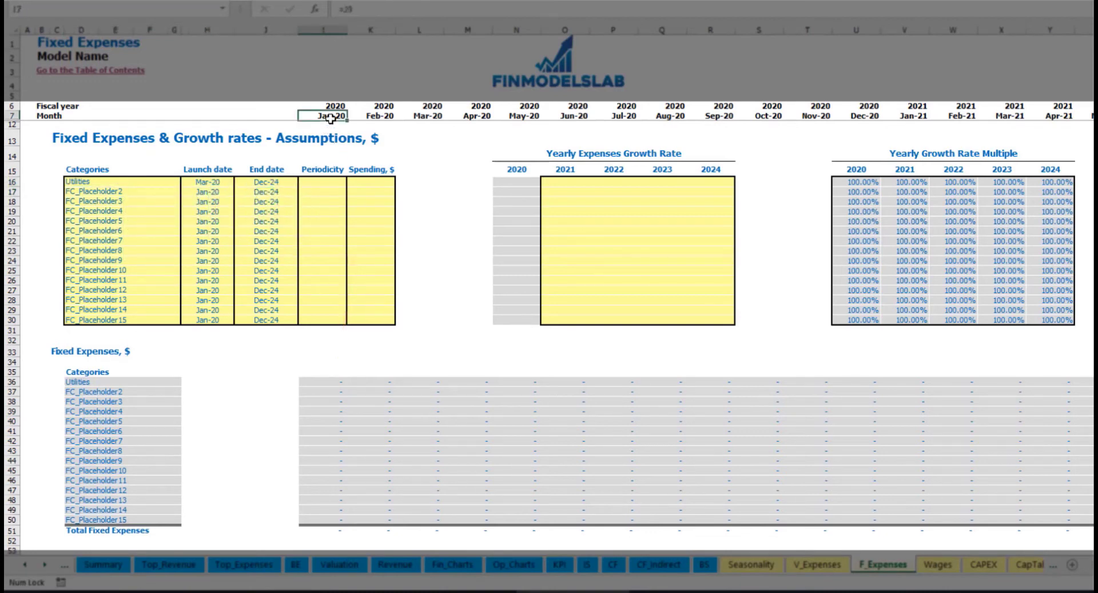
pyautogui.hotkey('ctrl', 'Right')
pyautogui.hotkey('ctrl', 'Left')
pyautogui.press('Left')
pyautogui.press('Left')
pyautogui.press('Left')
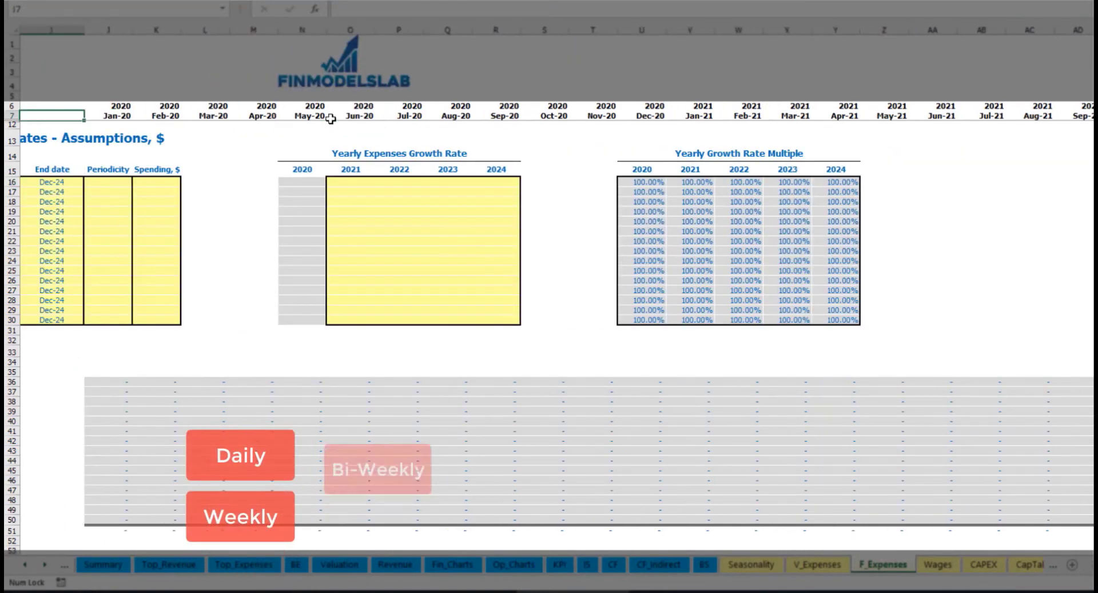
pyautogui.press('Left')
pyautogui.press('Left')
pyautogui.press('Left')
pyautogui.press('Left')
pyautogui.press('Left')
pyautogui.press('Left')
# Set the Utilities periodicity to Daily and its spending to 50
pyautogui.click(343, 183)
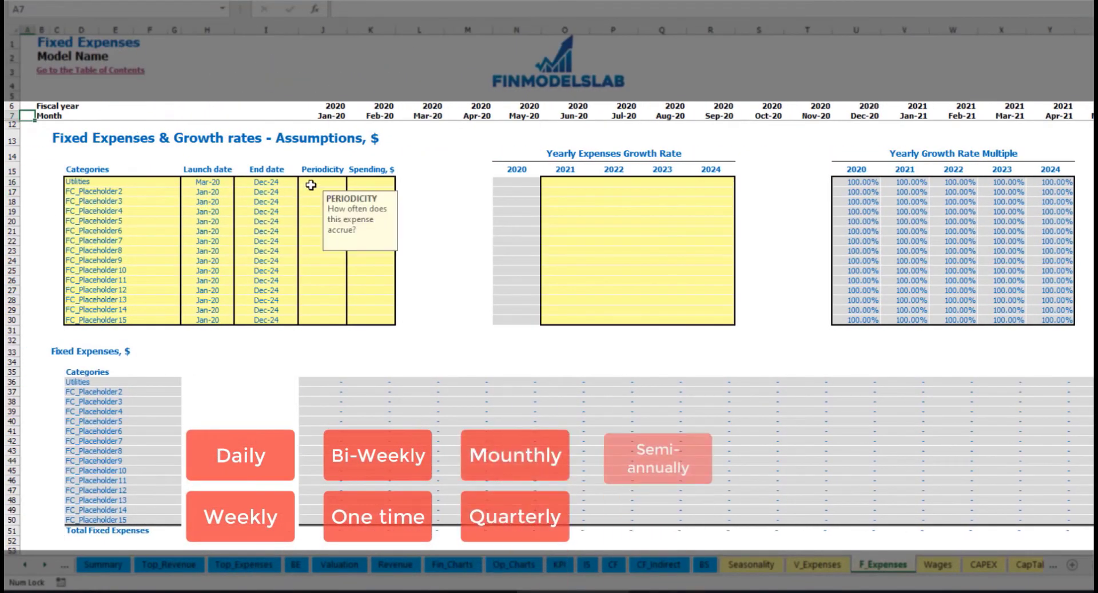
pyautogui.click(351, 183)
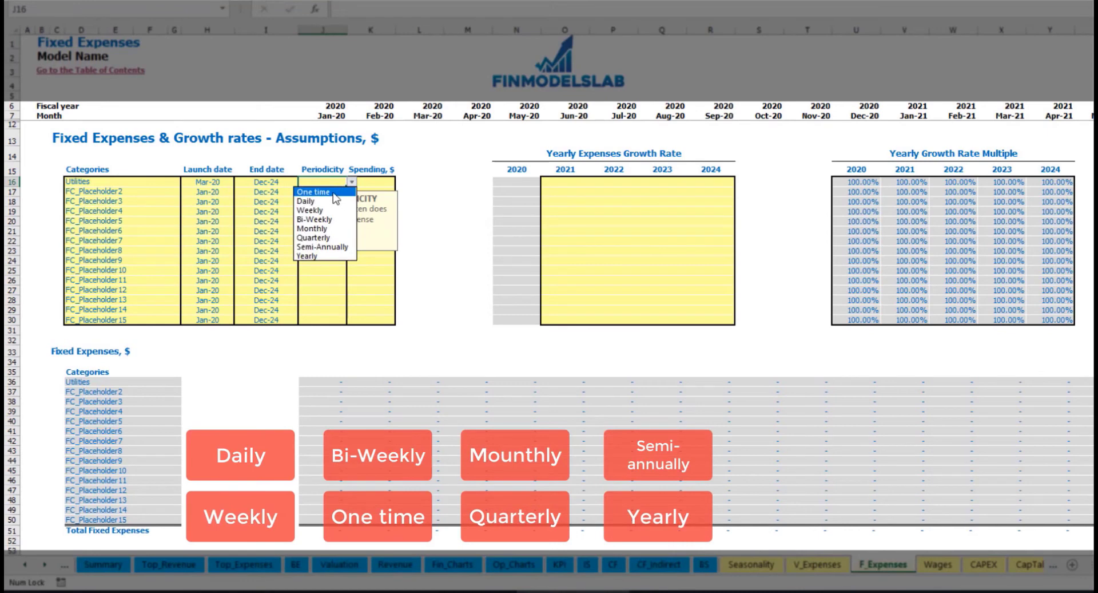
pyautogui.click(335, 201)
pyautogui.press('Right')
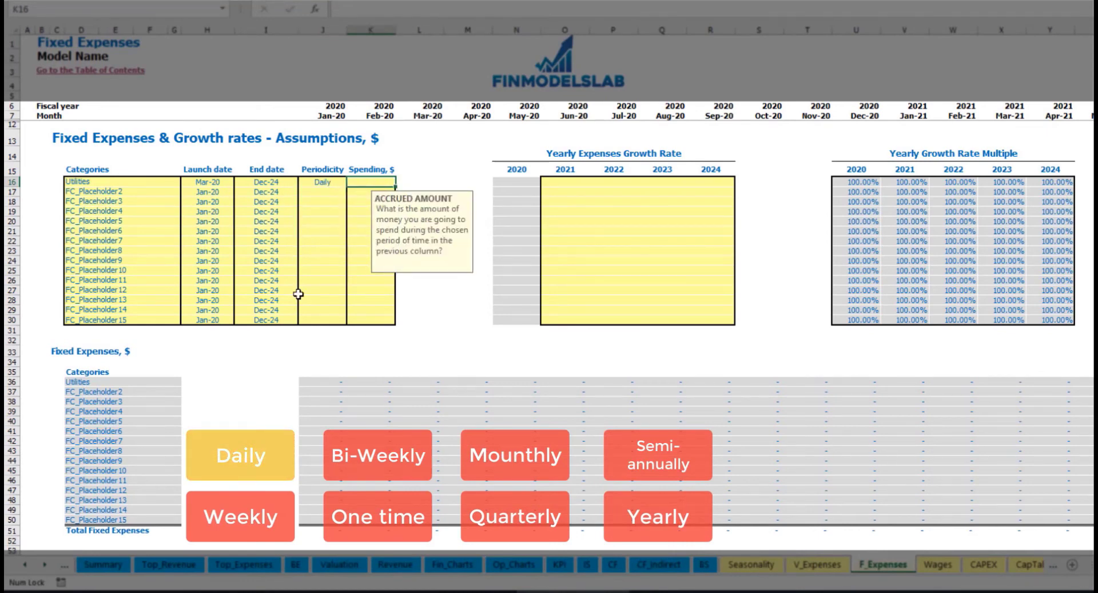
pyautogui.write('50')
pyautogui.press('Return')
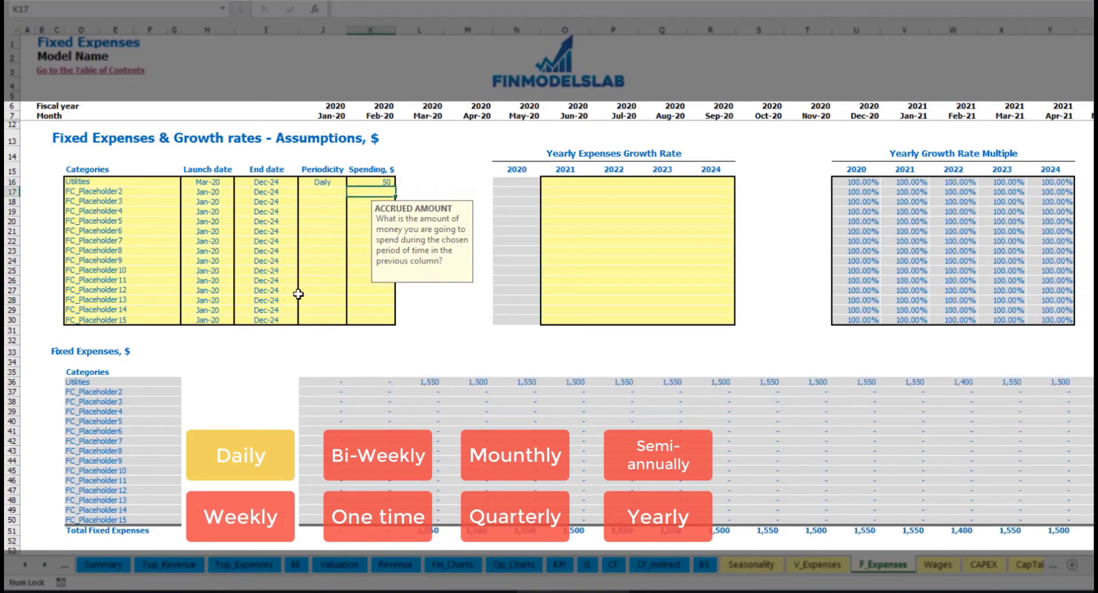
# Compare the calculated monthly Utilities amounts for March, April and May 2020 in the Fixed Expenses table
pyautogui.click(428, 382)
pyautogui.click(474, 382)
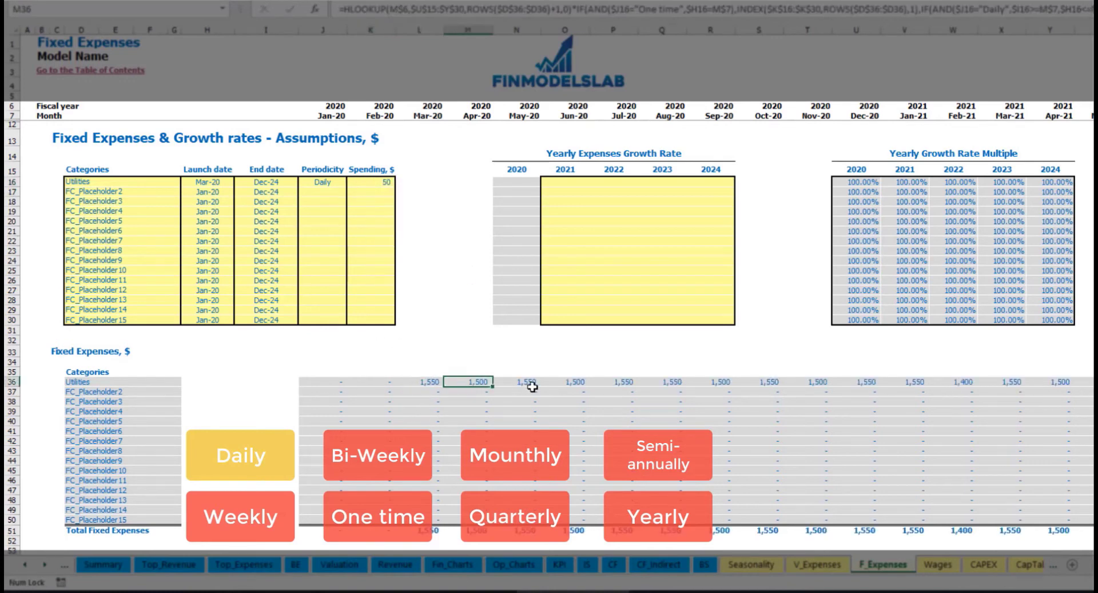
pyautogui.click(532, 381)
pyautogui.click(429, 375)
pyautogui.click(435, 381)
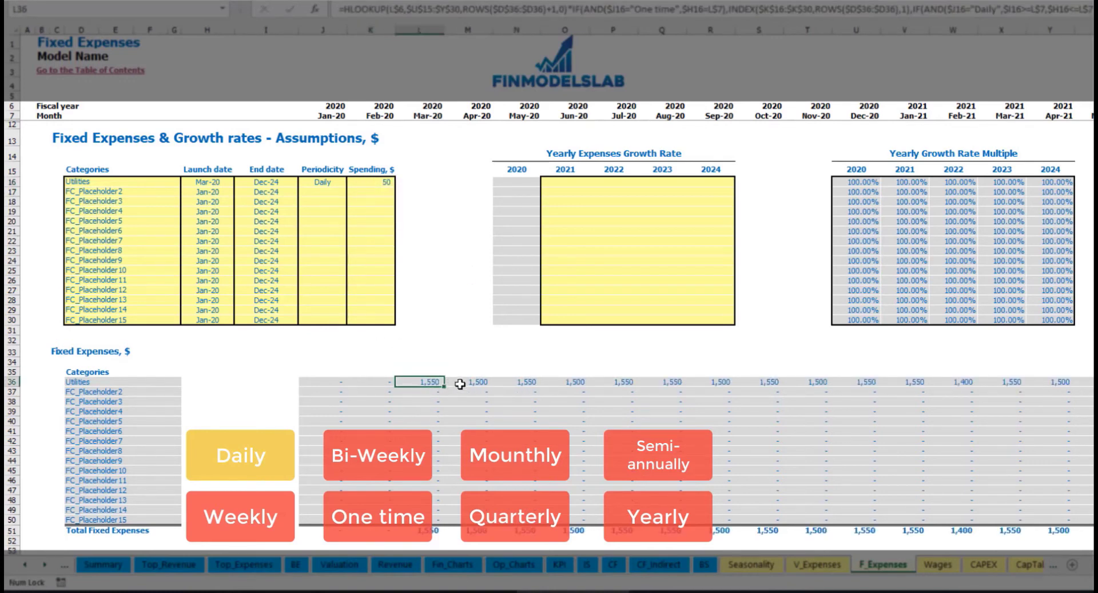
pyautogui.click(460, 382)
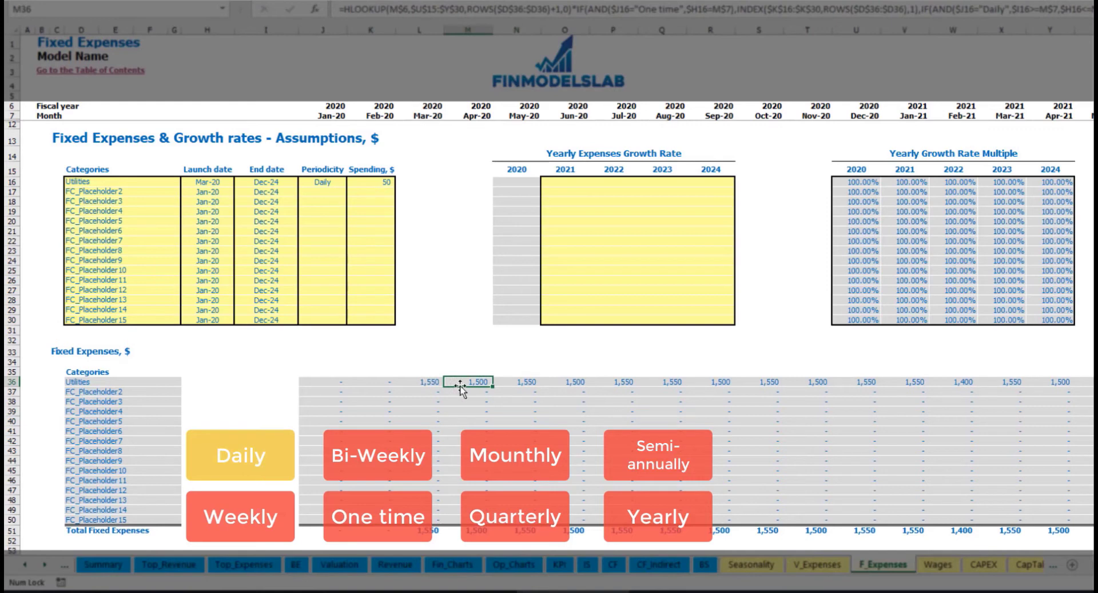
pyautogui.click(425, 115)
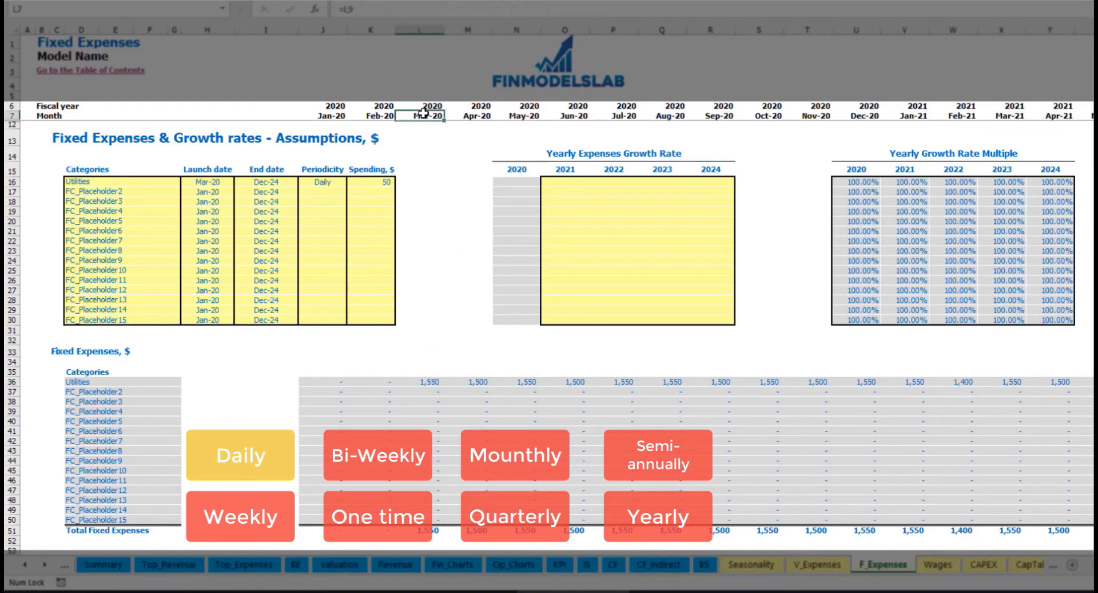
pyautogui.click(433, 382)
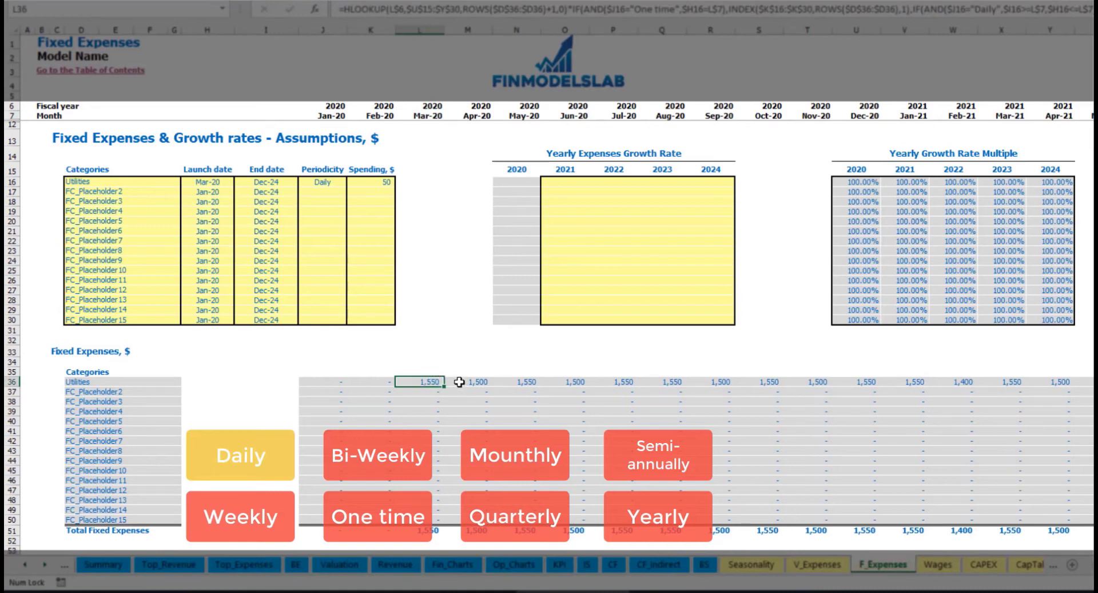
pyautogui.click(479, 382)
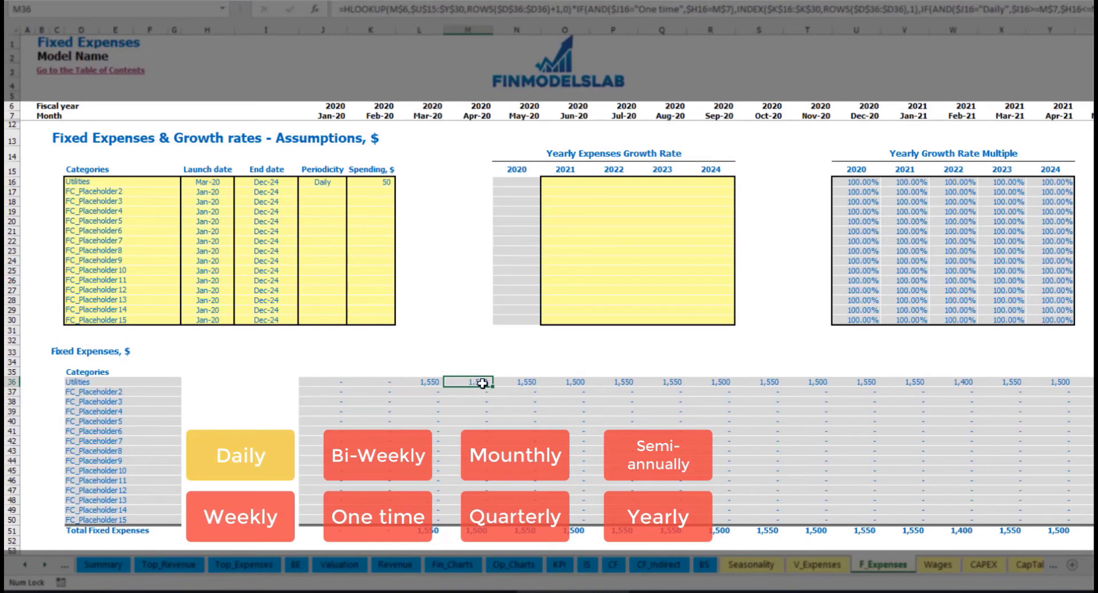
# Set the Utilities yearly expense growth rate to 5% for 2021 and copy it to 2022 through 2024
pyautogui.click(573, 184)
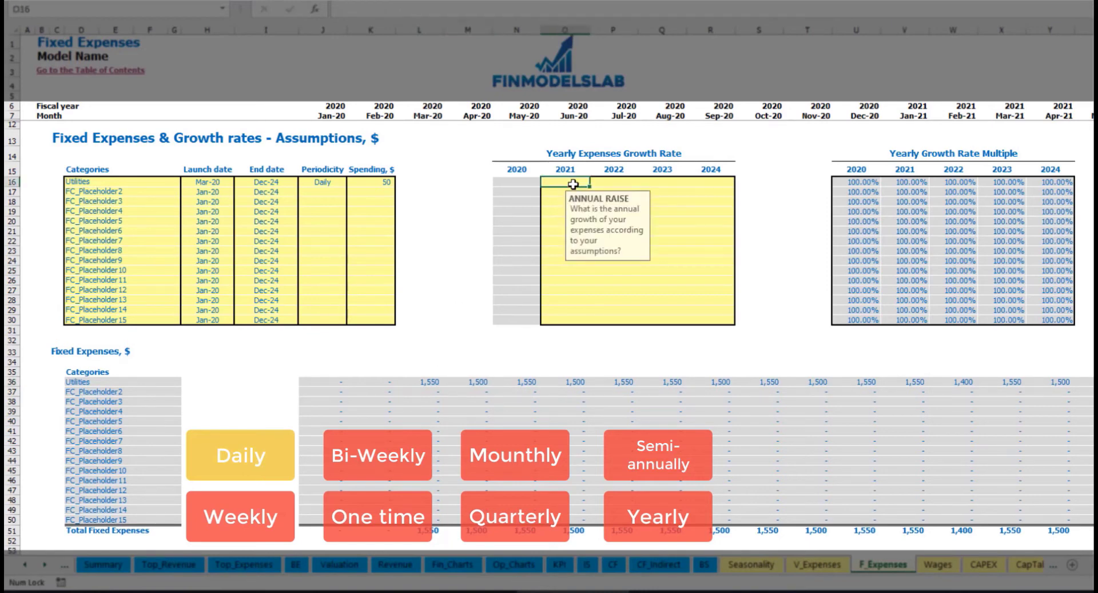
pyautogui.write('5')
pyautogui.press('Return')
pyautogui.press('Up')
pyautogui.hotkey('ctrl', 'c')
pyautogui.press('Right')
pyautogui.hotkey('shift', 'Right')
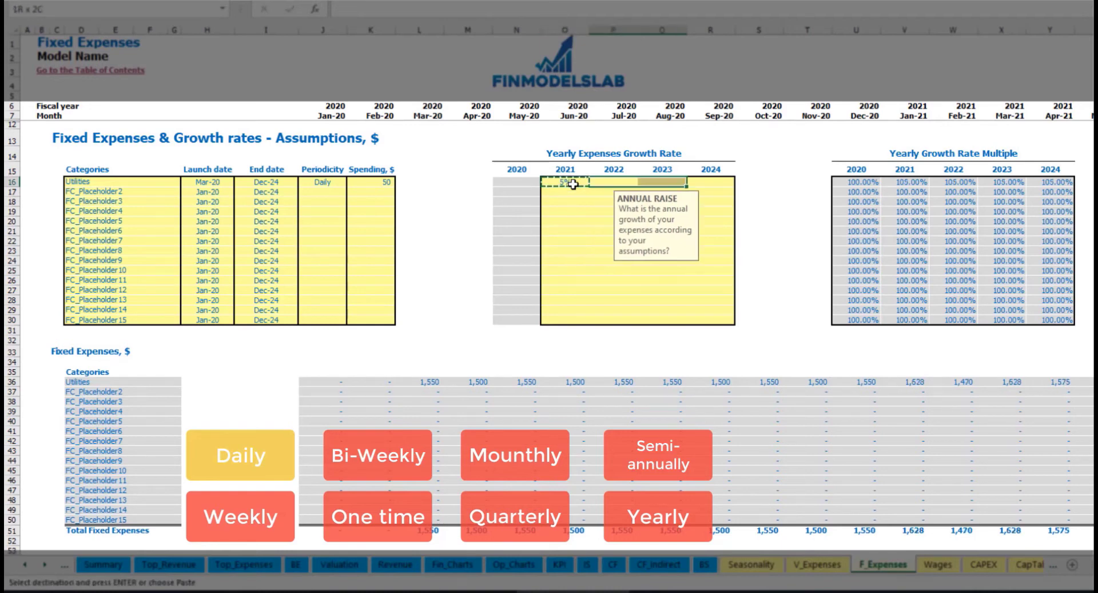
pyautogui.hotkey('shift', 'Right')
pyautogui.hotkey('ctrl', 'v')
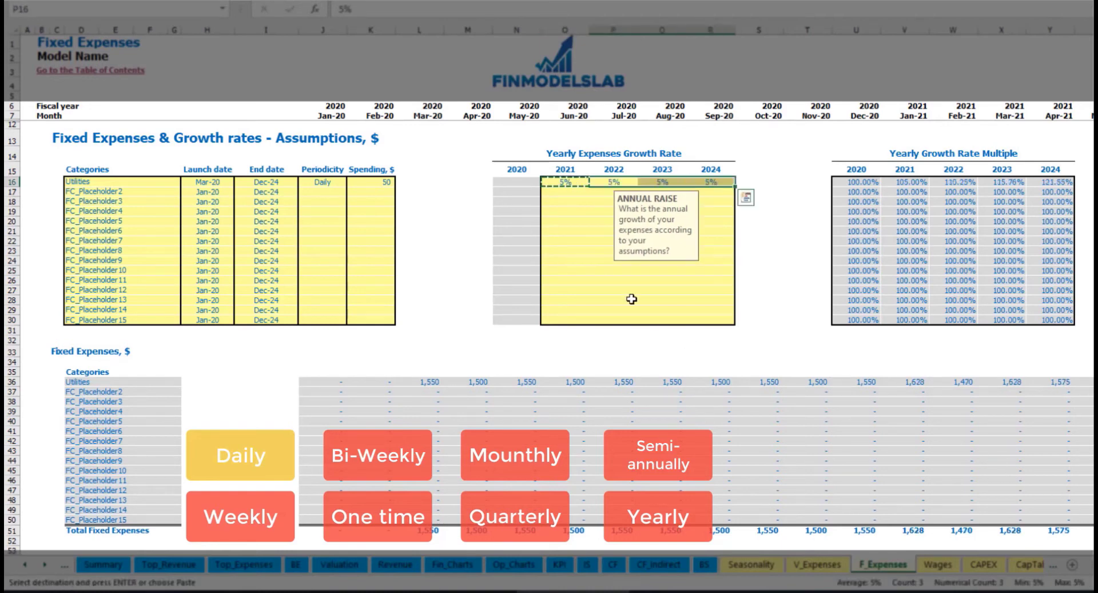
pyautogui.moveTo(572, 182); pyautogui.dragTo(711, 182)
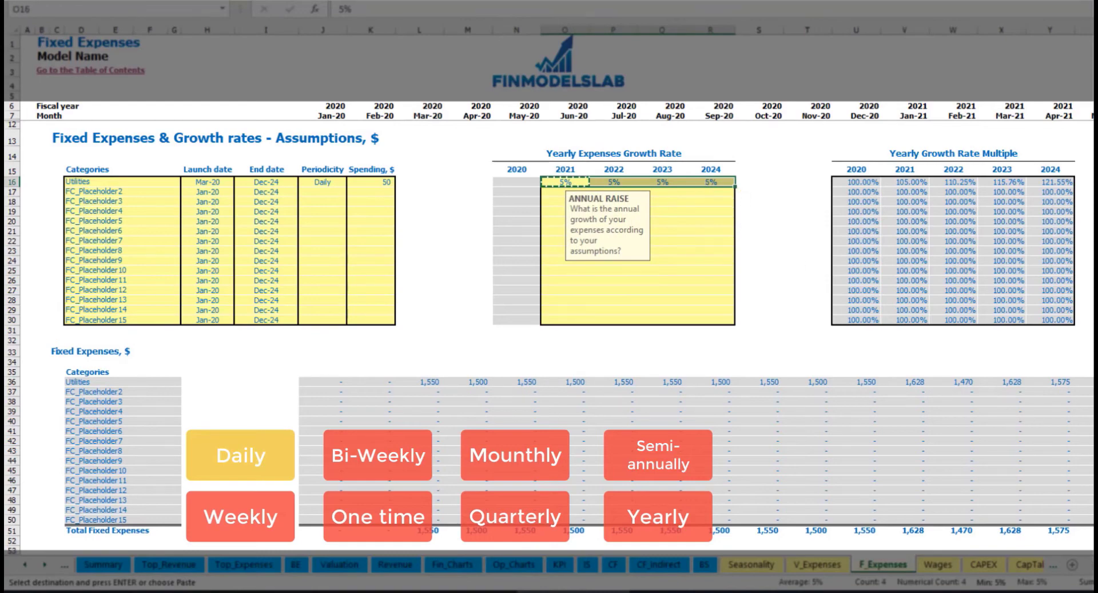
pyautogui.hscroll(12, 556, 288)
pyautogui.hscroll(-12, 557, 288)
# Rename the second fixed expense category in the assumptions table as Advertising
pyautogui.click(132, 189)
pyautogui.write('Adver')
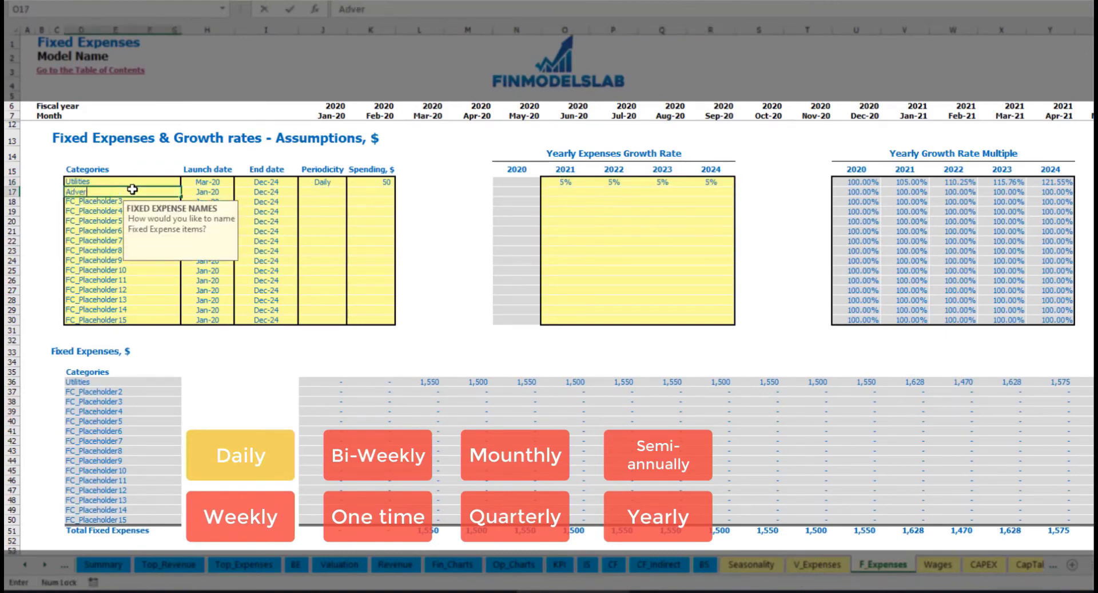
pyautogui.write('tising')
pyautogui.press('Return')
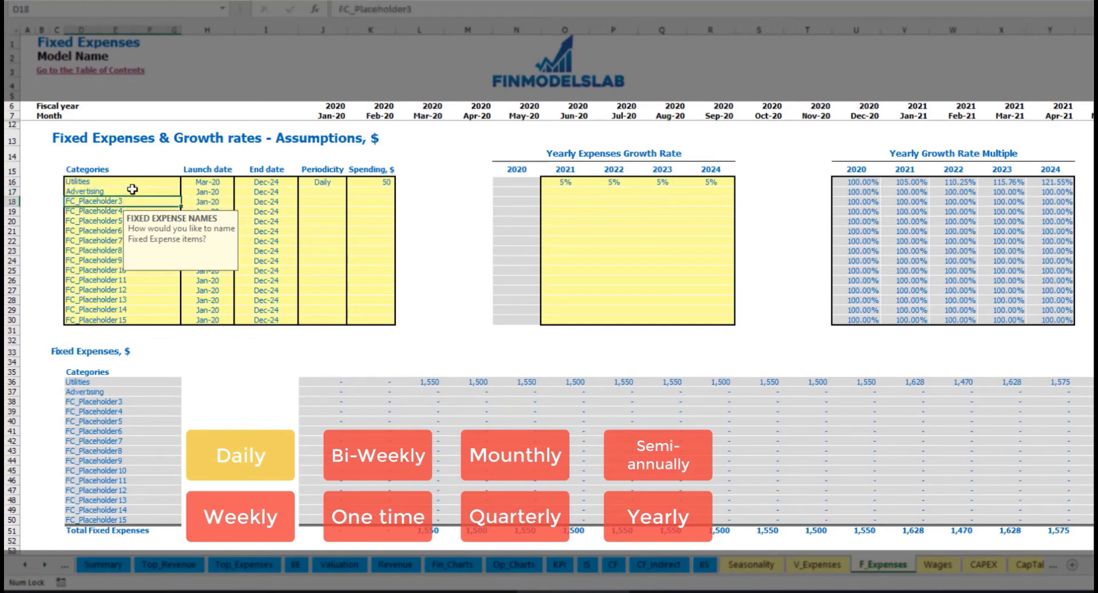
# Set the Advertising launch date to Mar-20 and its end date to Aug-24
pyautogui.click(207, 193)
pyautogui.click(240, 193)
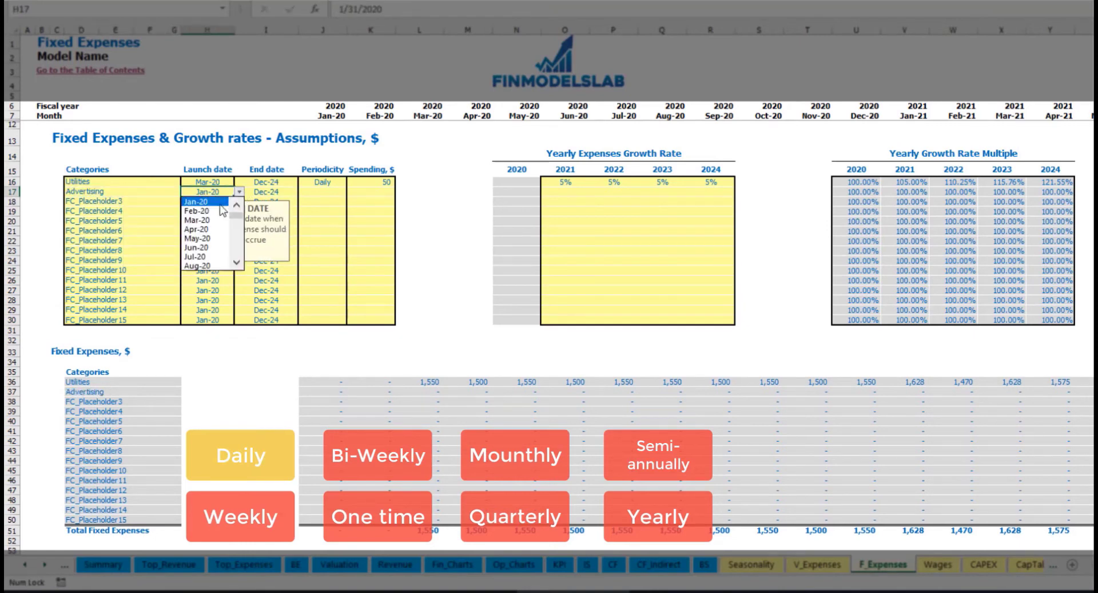
pyautogui.click(206, 217)
pyautogui.click(280, 193)
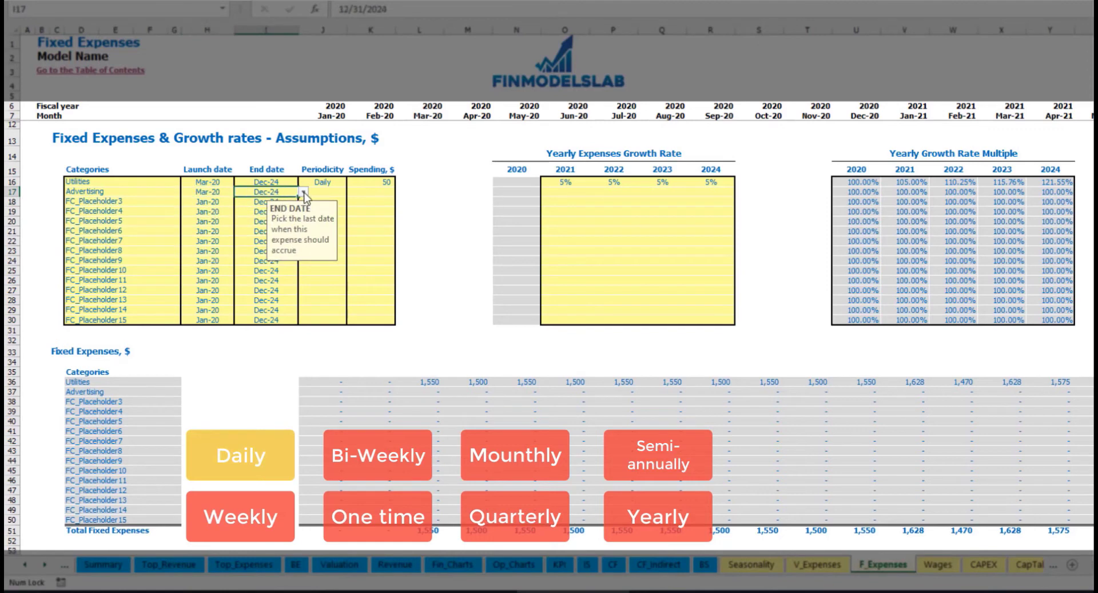
pyautogui.click(303, 192)
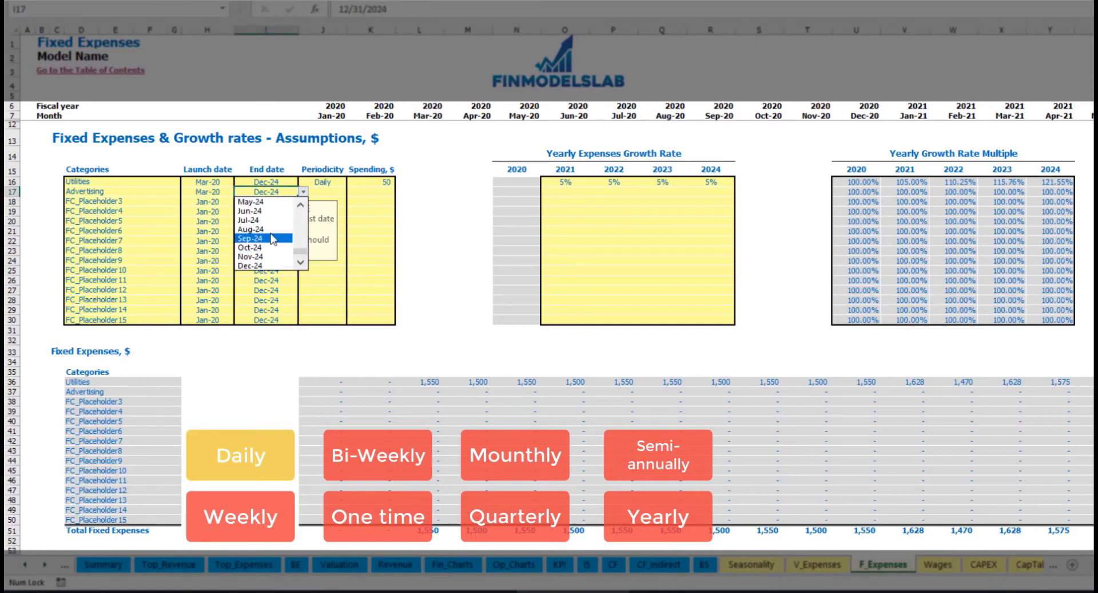
pyautogui.click(273, 228)
# Set the Advertising periodicity to Weekly and its spending to 100
pyautogui.click(322, 191)
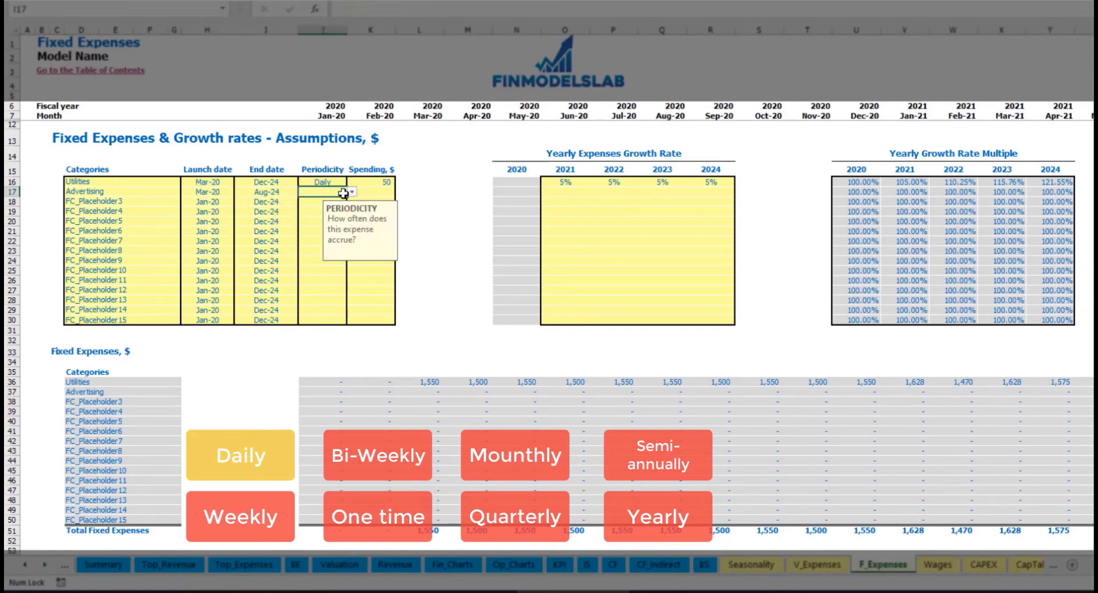
pyautogui.click(352, 191)
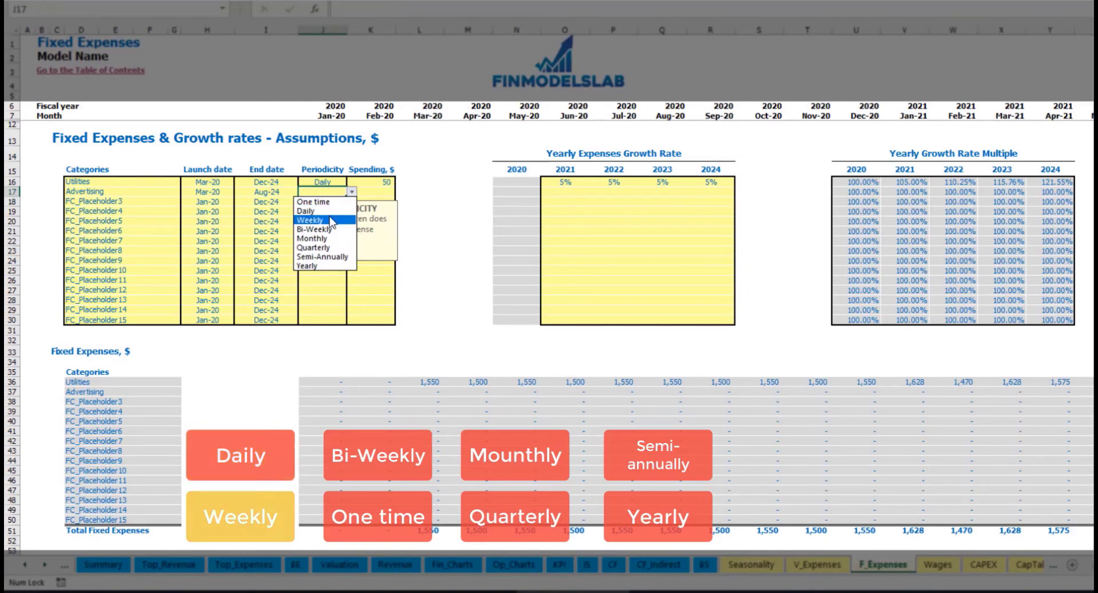
pyautogui.click(331, 220)
pyautogui.click(368, 195)
pyautogui.write('100')
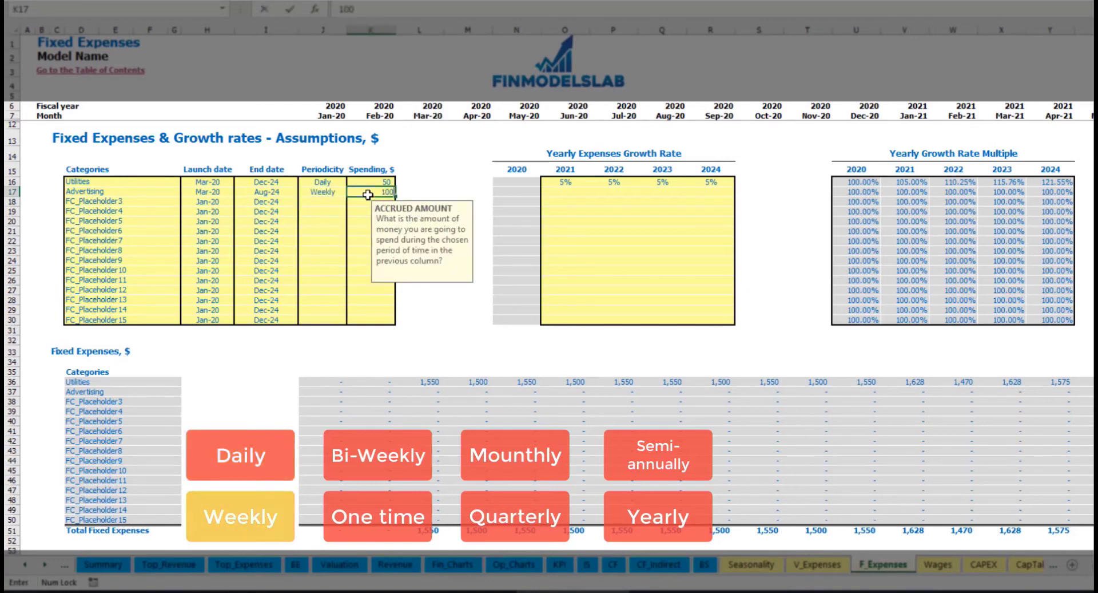
pyautogui.press('Return')
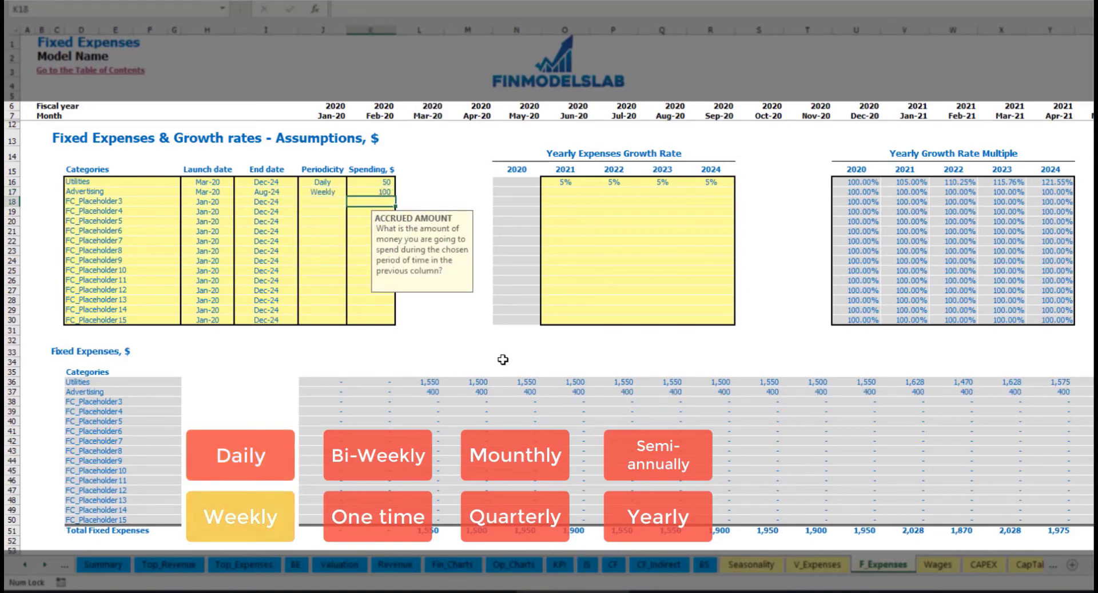
# Examine the calculated monthly Advertising amounts from March 2020 through 2024 in the Fixed Expenses table
pyautogui.click(434, 392)
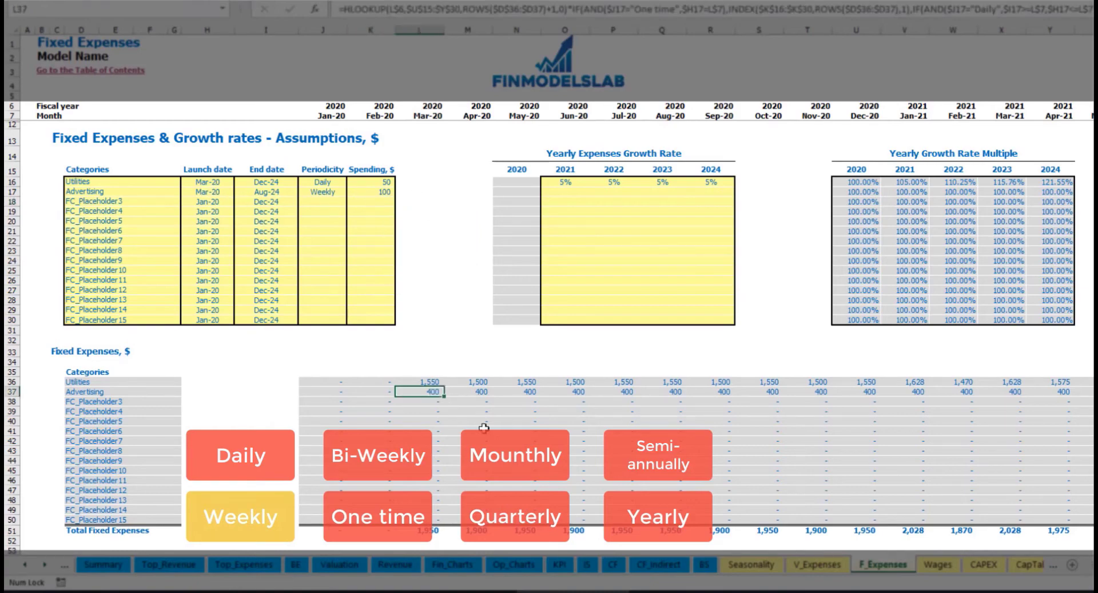
pyautogui.moveTo(1087, 565); pyautogui.dragTo(1097, 565)
pyautogui.click(1091, 30)
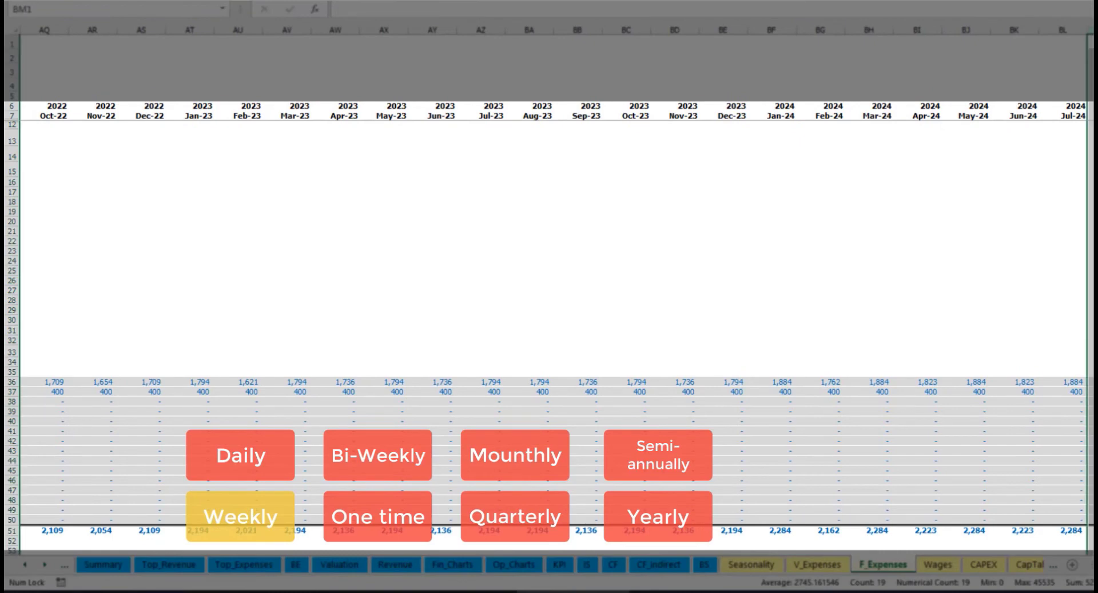
pyautogui.click(1091, 392)
pyautogui.moveTo(1096, 565); pyautogui.dragTo(885, 588)
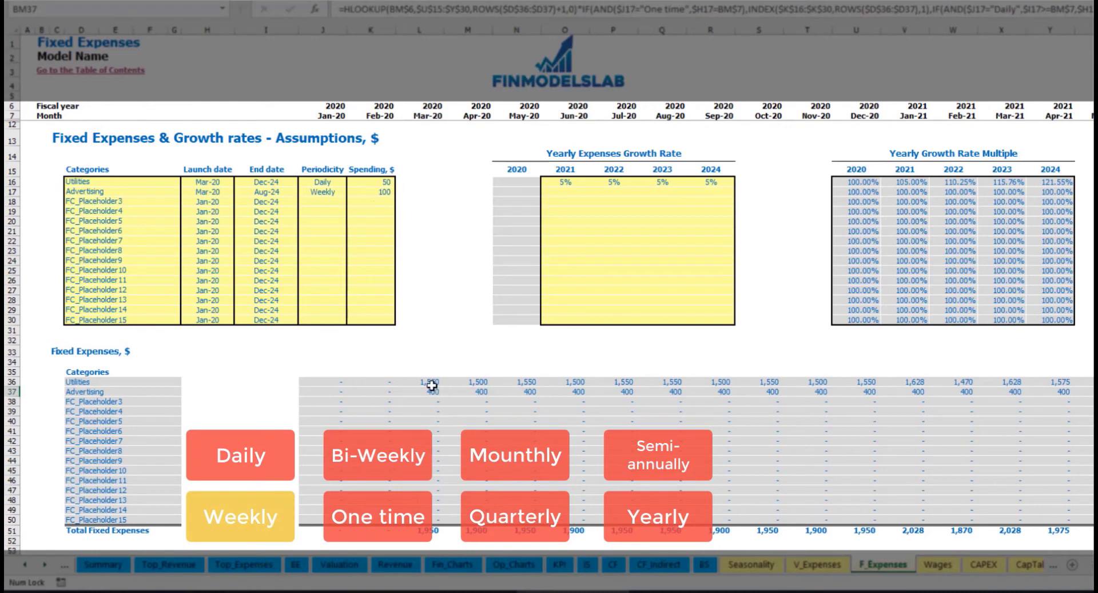
# Change the Advertising periodicity to Bi-Weekly and its spending to 500
pyautogui.click(330, 191)
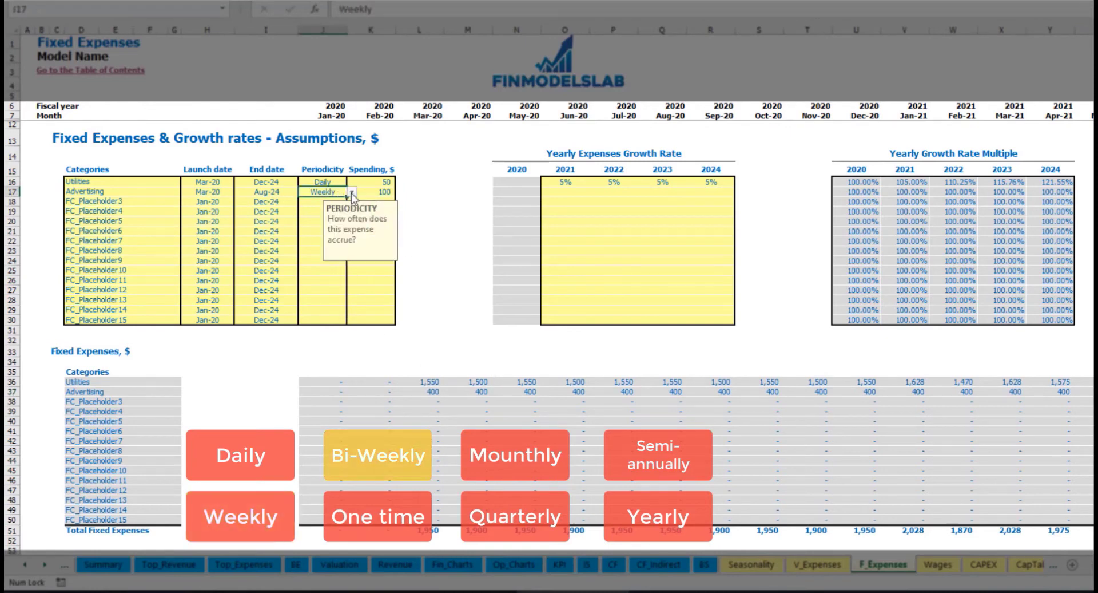
pyautogui.click(351, 191)
pyautogui.click(334, 233)
pyautogui.click(369, 193)
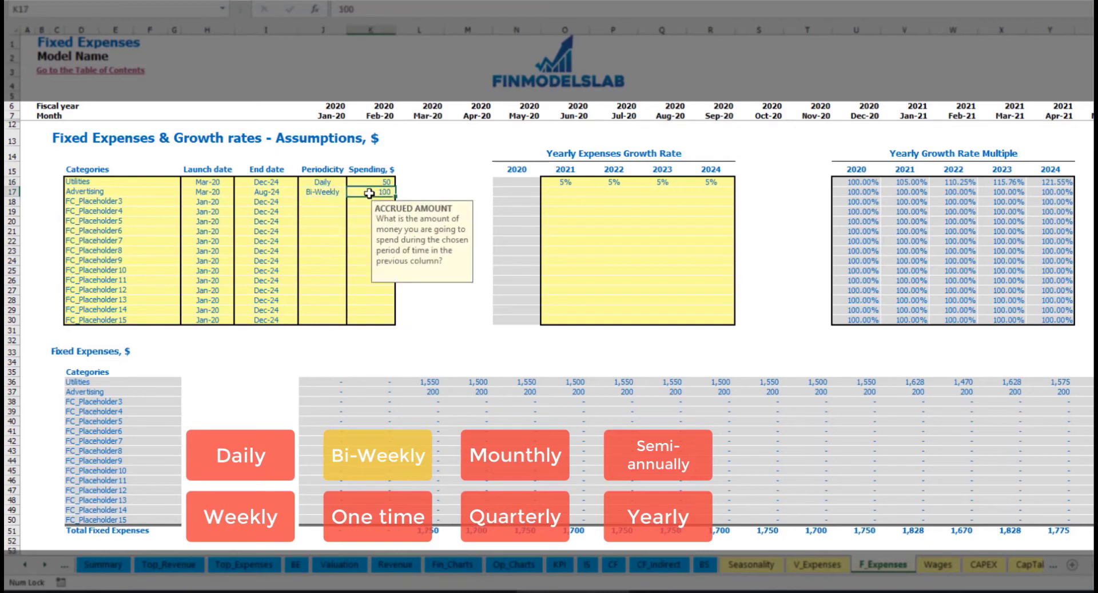
pyautogui.write('500')
pyautogui.press('Return')
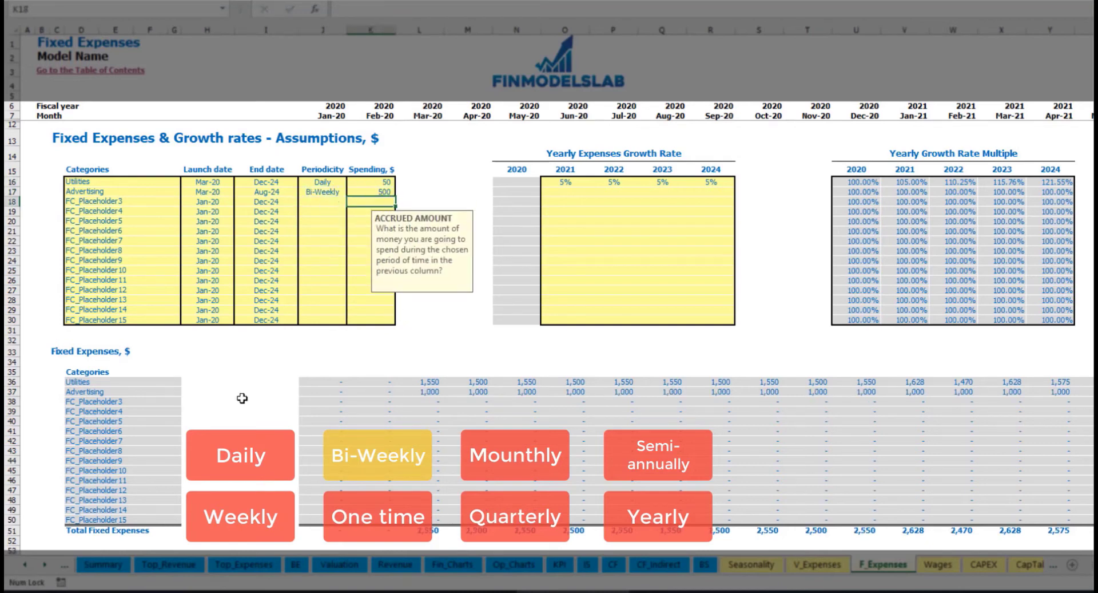
# Change the Advertising launch date to Jul-20
pyautogui.click(228, 181)
pyautogui.click(228, 192)
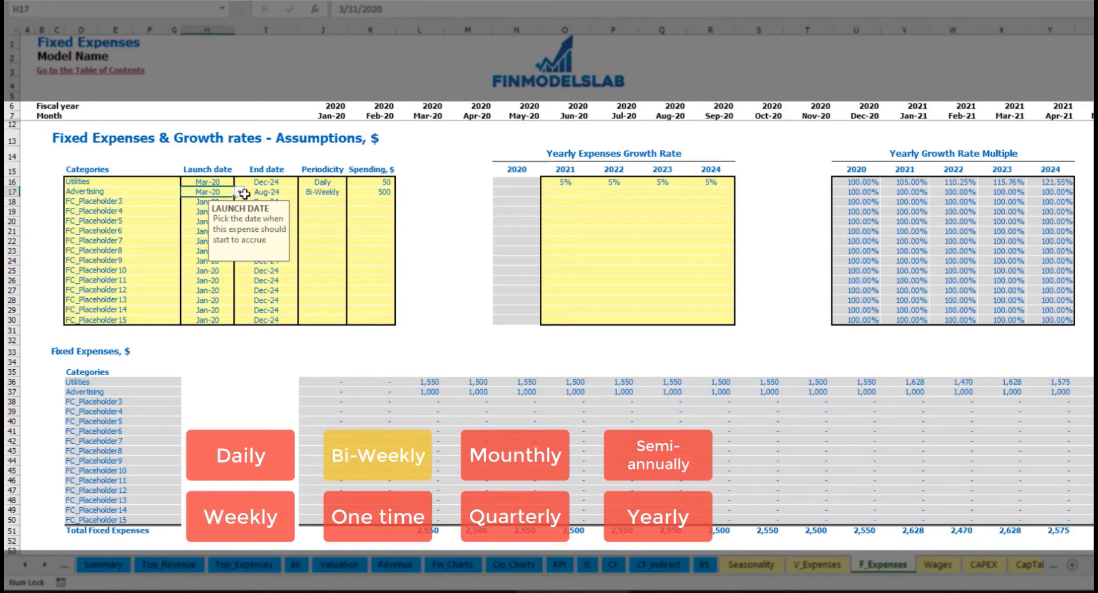
pyautogui.press('Right')
pyautogui.click(227, 193)
pyautogui.click(239, 192)
pyautogui.click(217, 255)
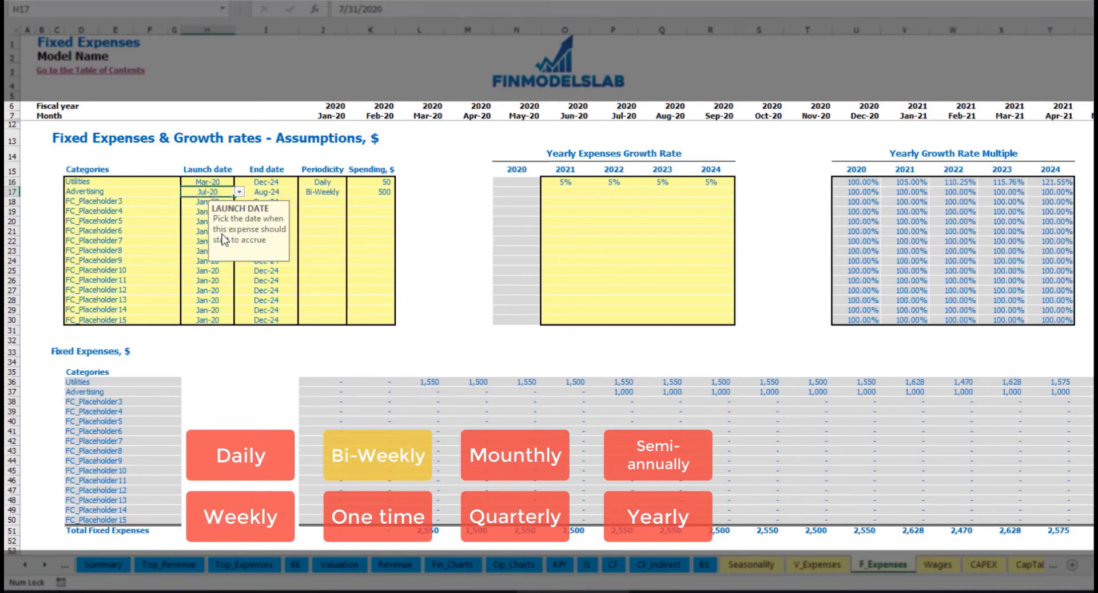
# Examine the monthly Advertising amounts cell by cell from July 2020 onward in the Fixed Expenses table
pyautogui.click(623, 391)
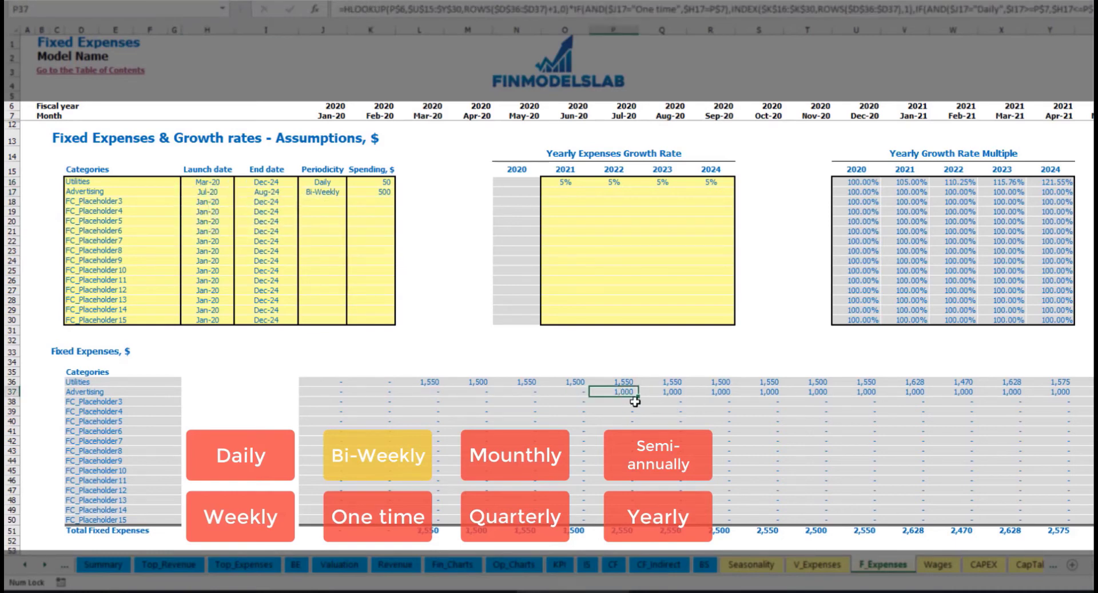
pyautogui.press('Right')
pyautogui.press('Right')
pyautogui.press('Right')
pyautogui.press('Right')
pyautogui.press('Right')
pyautogui.press('Right')
pyautogui.press('Right')
pyautogui.press('Right')
pyautogui.press('Right')
pyautogui.press('Right')
pyautogui.press('Right')
pyautogui.press('Right')
pyautogui.press('Right')
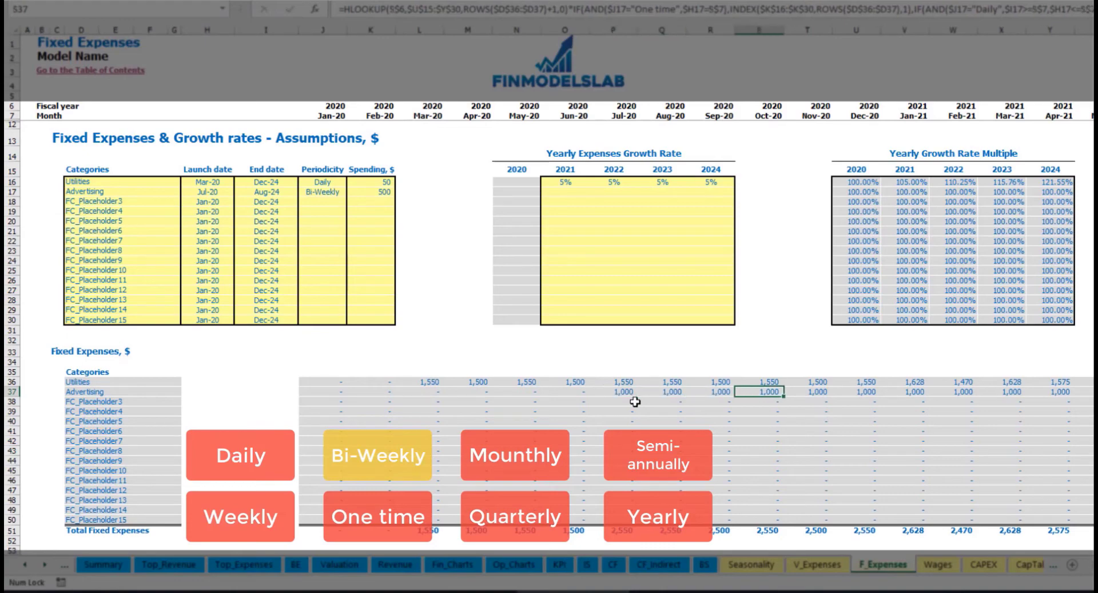
pyautogui.press('Left')
pyautogui.press('Left')
pyautogui.press('Left')
pyautogui.press('Left')
pyautogui.press('Left')
pyautogui.press('Left')
pyautogui.press('Left')
pyautogui.press('Left')
pyautogui.press('Left')
pyautogui.press('Left')
pyautogui.press('Left')
pyautogui.press('Left')
pyautogui.press('Left')
pyautogui.press('Left')
pyautogui.press('Left')
pyautogui.press('Left')
pyautogui.press('Left')
pyautogui.press('Left')
pyautogui.press('Left')
pyautogui.press('Left')
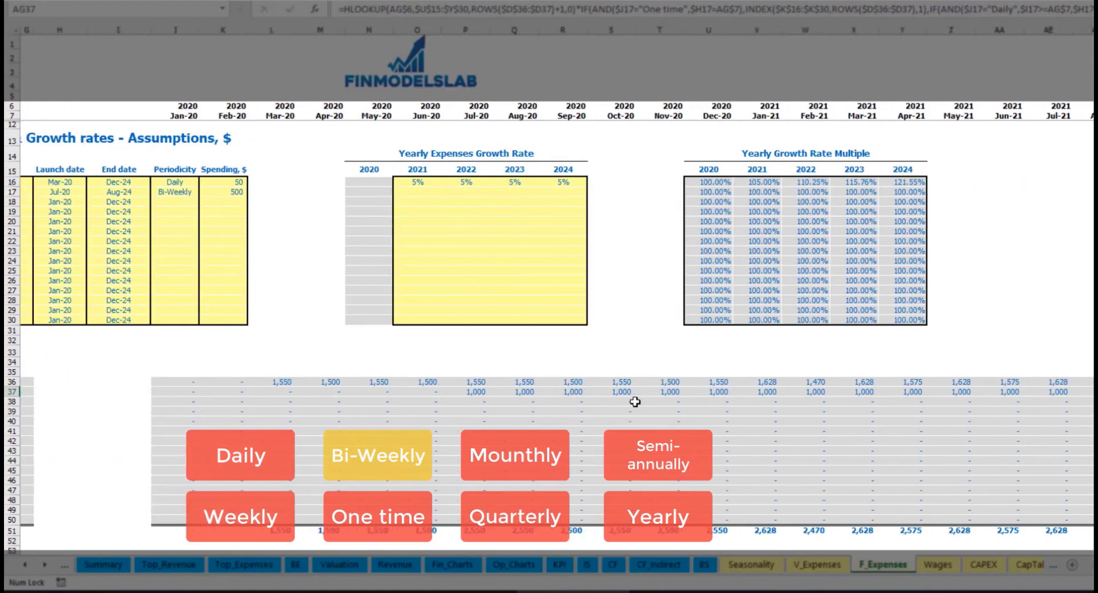
pyautogui.press('Left')
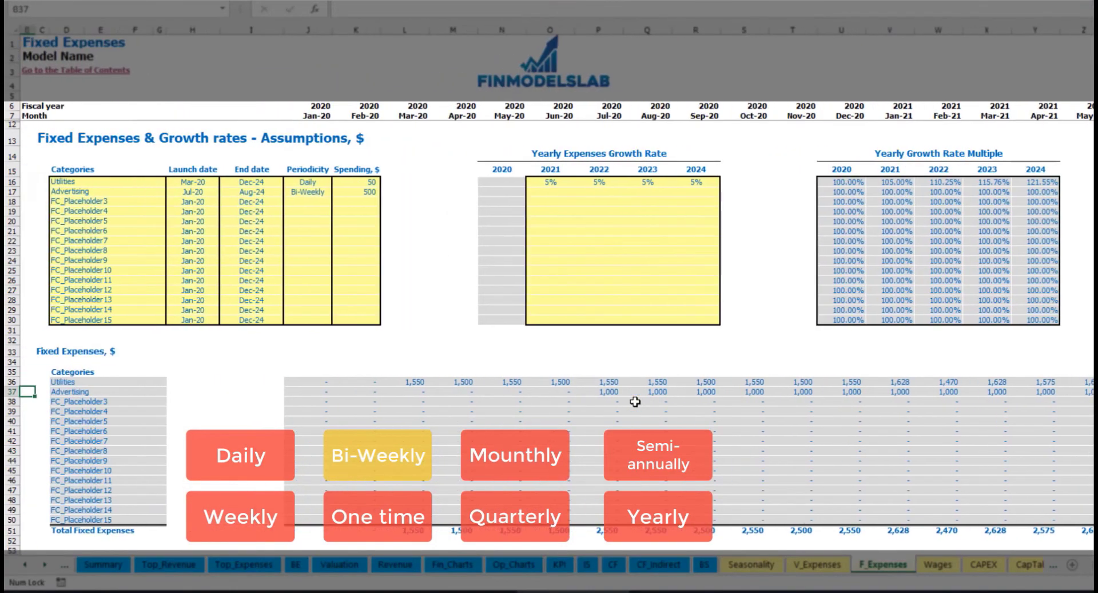
pyautogui.click(599, 393)
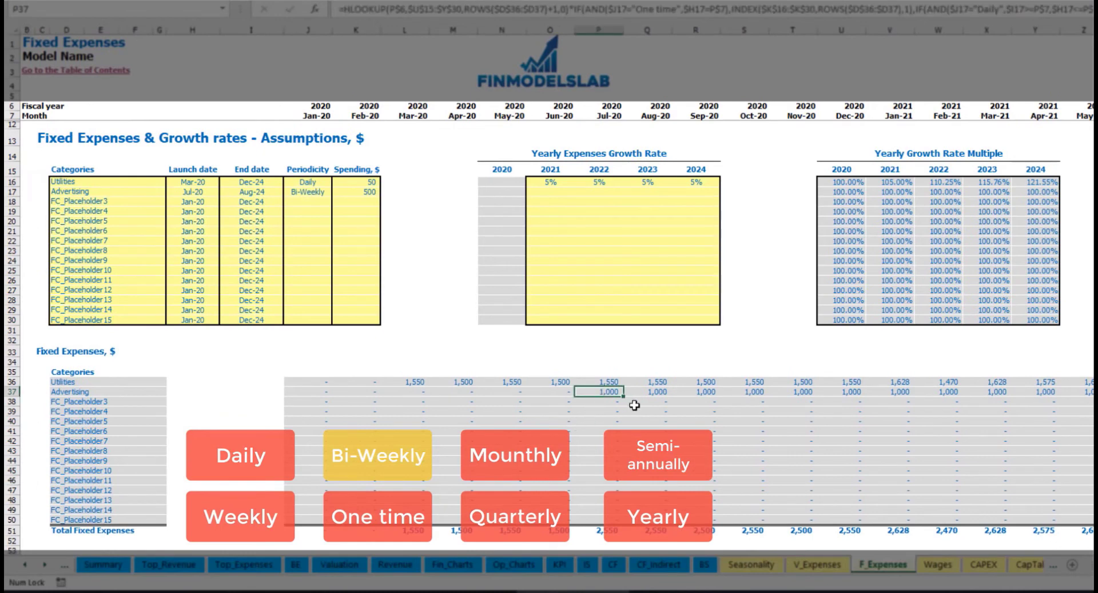
# Set the Advertising yearly expense growth rate to 3% for 2021 and copy it to 2022 through 2024
pyautogui.click(549, 195)
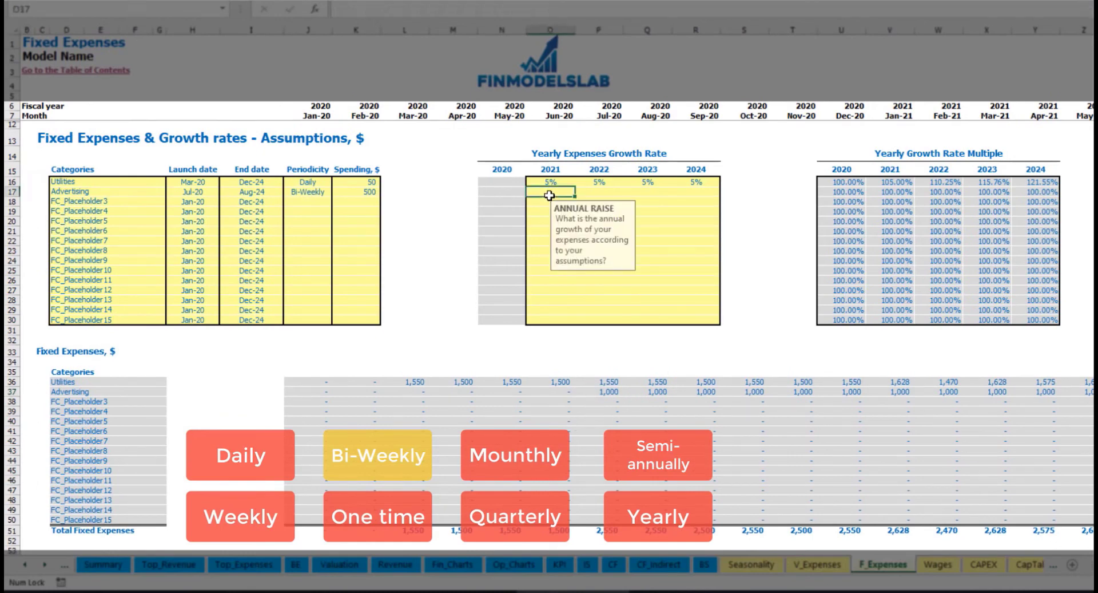
pyautogui.write('3')
pyautogui.press('Return')
pyautogui.press('Up')
pyautogui.hotkey('ctrl', 'c')
pyautogui.press('Right')
pyautogui.hotkey('shift', 'Right')
pyautogui.hotkey('shift', 'Right')
pyautogui.hotkey('ctrl', 'v')
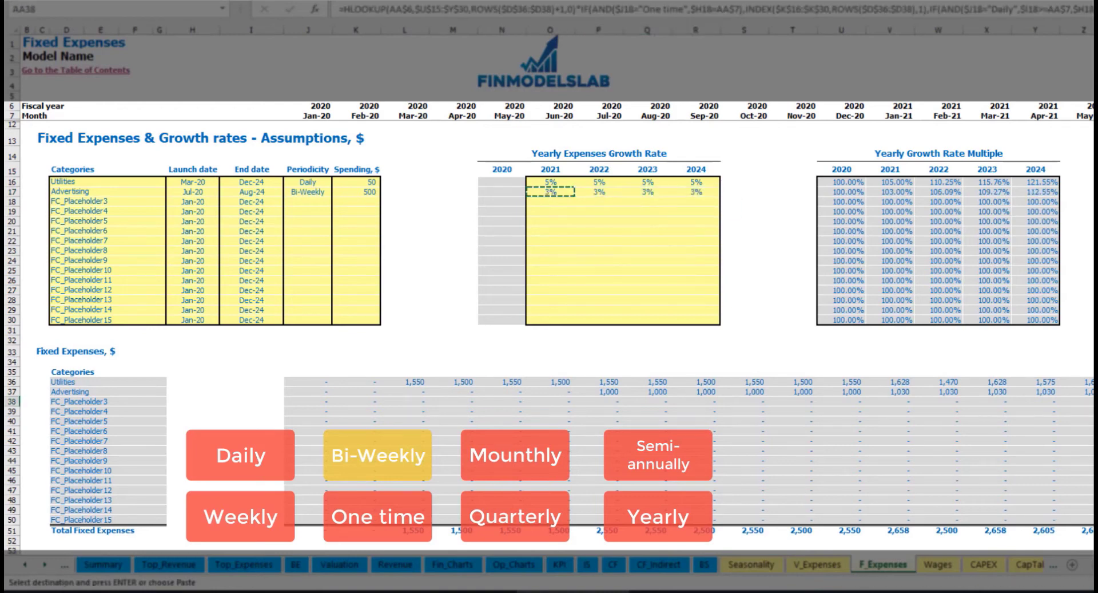
# Compare the monthly Advertising amounts from January 2021 through 2024 to see the yearly growth, and check the Advertising end date
pyautogui.click(1048, 390)
pyautogui.click(917, 392)
pyautogui.click(890, 389)
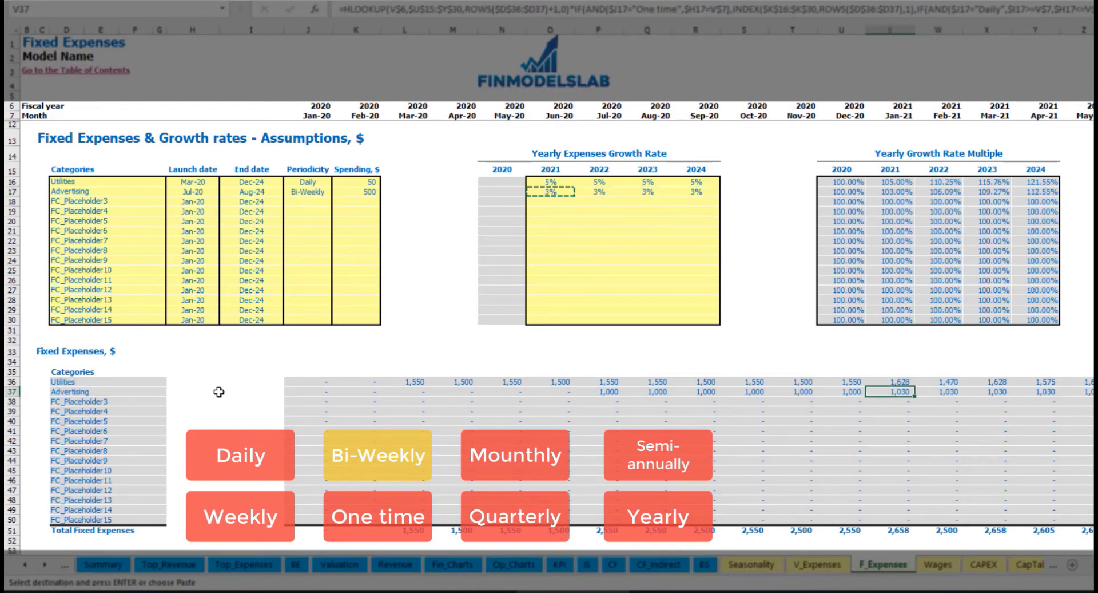
pyautogui.hscroll(15, 549, 281)
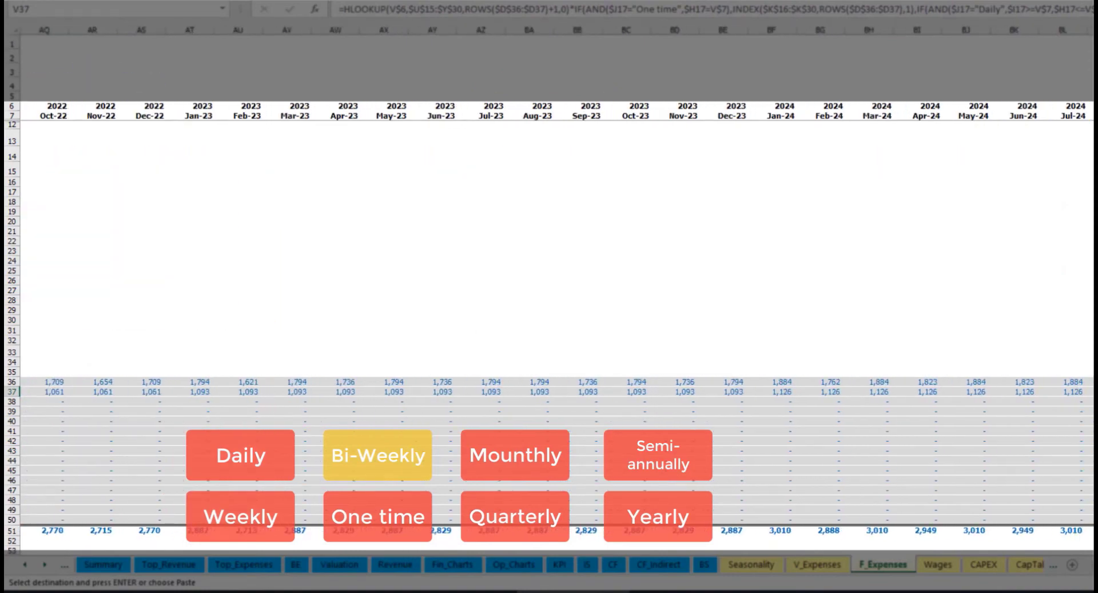
pyautogui.click(1090, 30)
pyautogui.hscroll(-15, 1064, 540)
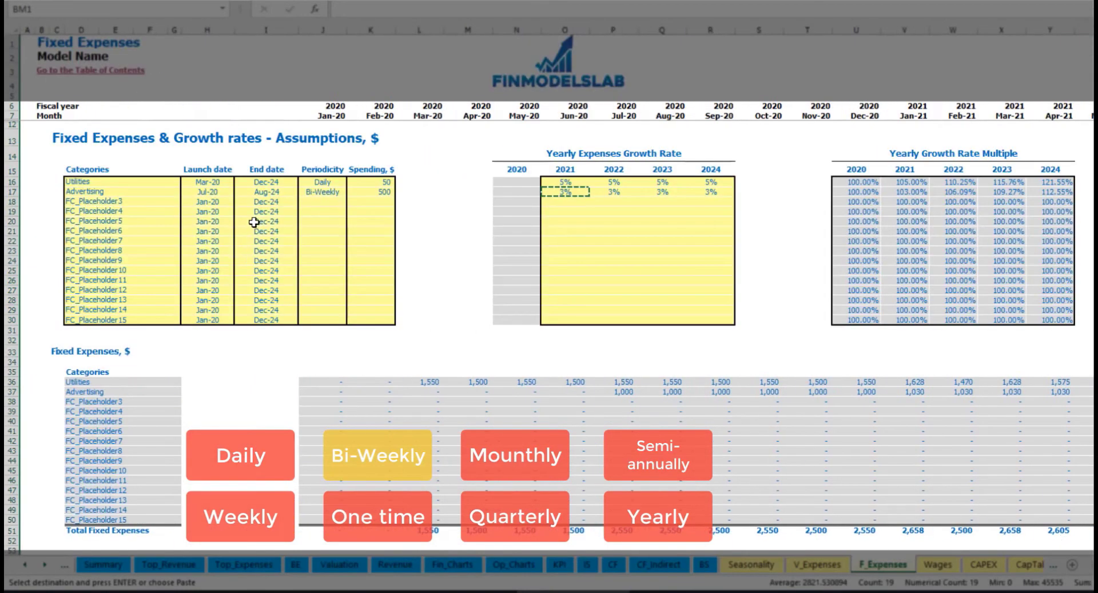
pyautogui.click(267, 193)
# Rename the third fixed expense category as Office Setup and set its periodicity to One time
pyautogui.click(100, 200)
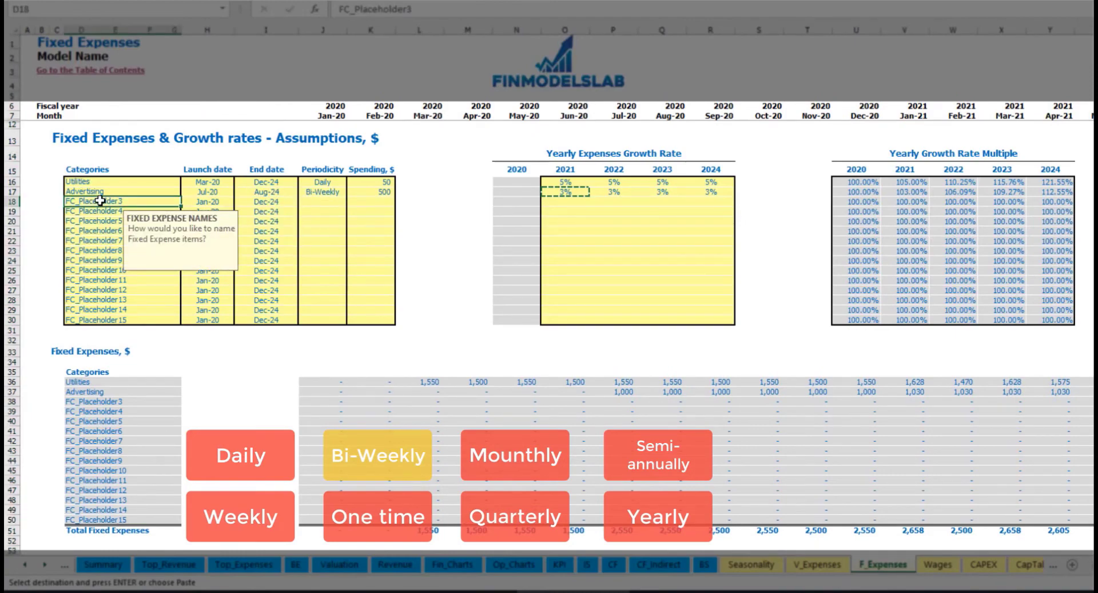
pyautogui.write('Setup')
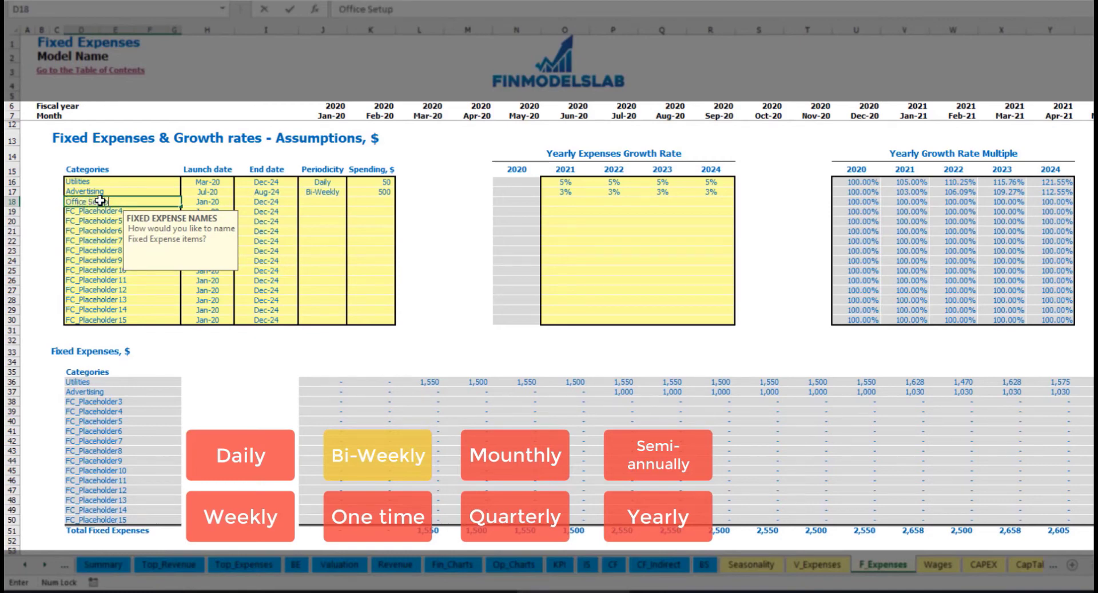
pyautogui.press('Return')
pyautogui.click(321, 203)
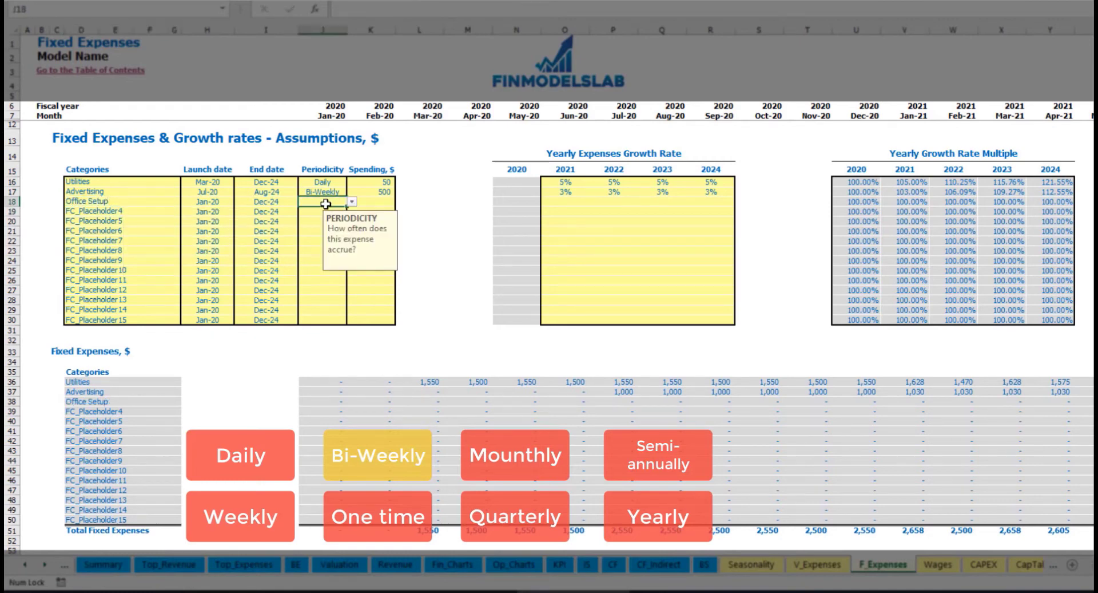
pyautogui.click(352, 202)
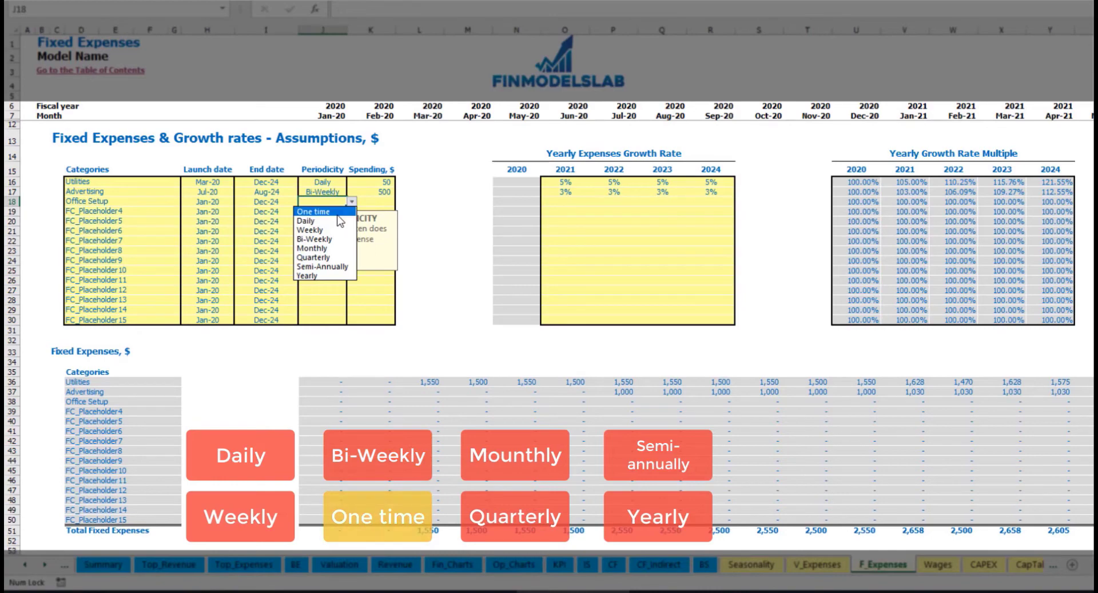
# Set the Office Setup launch date to Feb-20 and its spending to 5000, and check its February 2020 amount
pyautogui.click(207, 202)
pyautogui.click(239, 201)
pyautogui.click(222, 222)
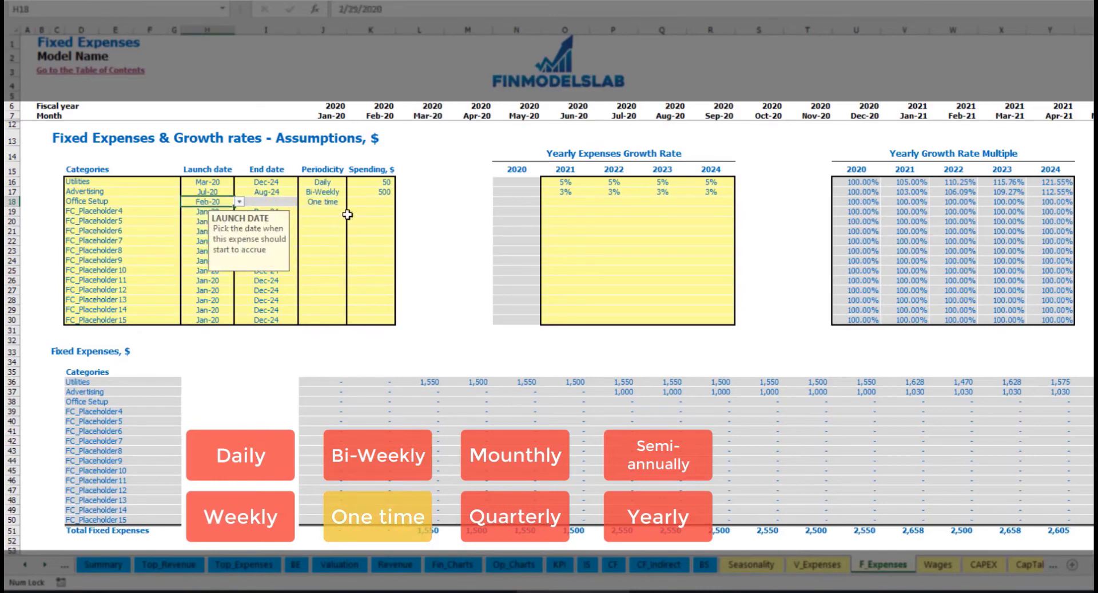
pyautogui.click(362, 201)
pyautogui.write('5000')
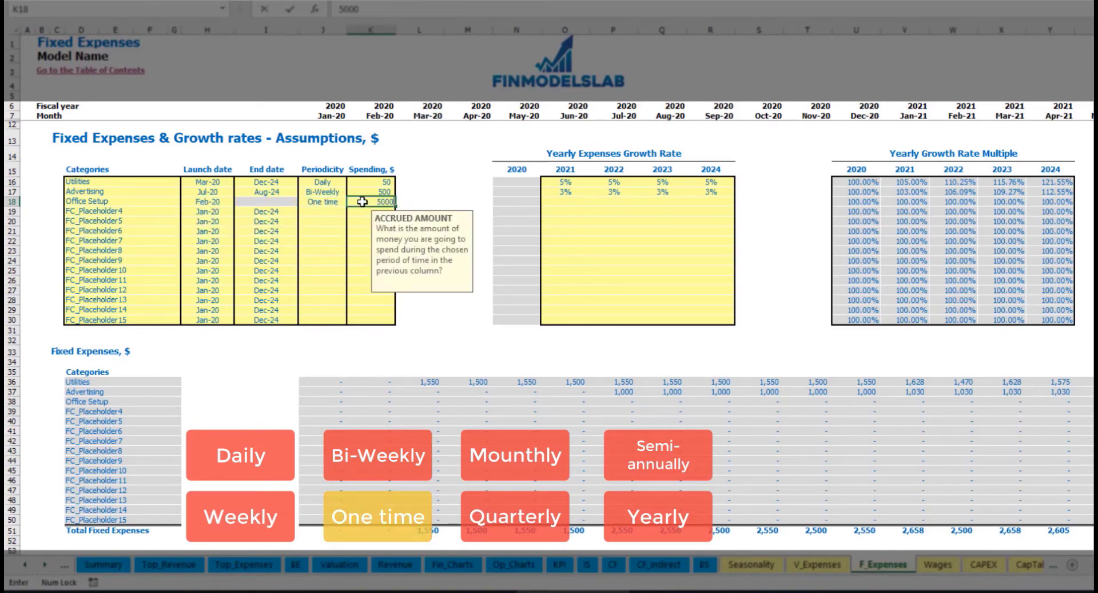
pyautogui.press('Return')
pyautogui.moveTo(565, 201); pyautogui.dragTo(711, 201)
pyautogui.click(381, 403)
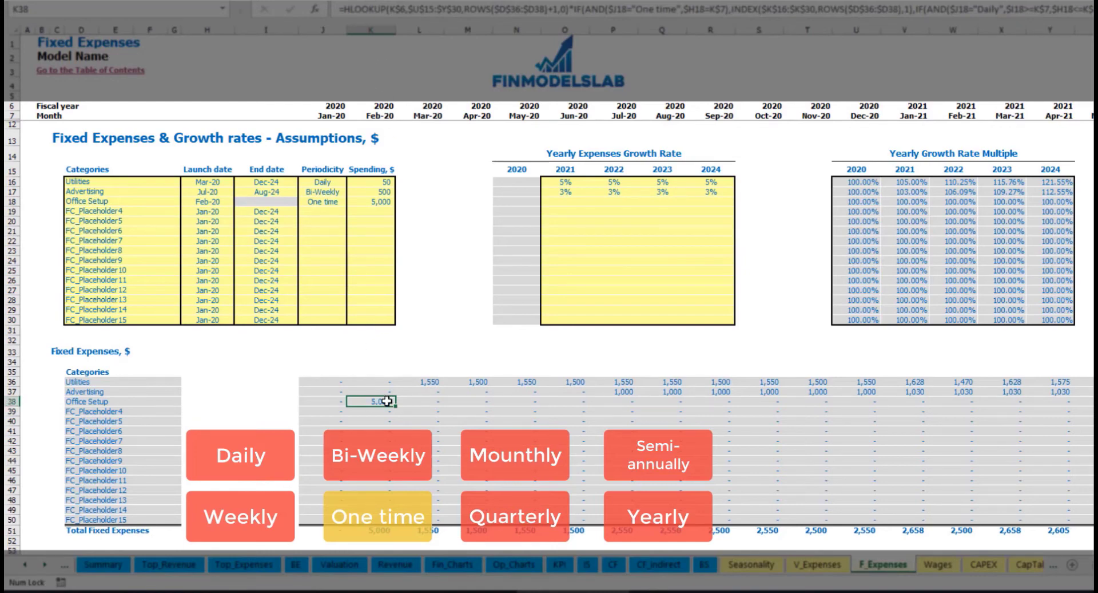
# Rename the fourth fixed expense category as Insurance
pyautogui.click(154, 215)
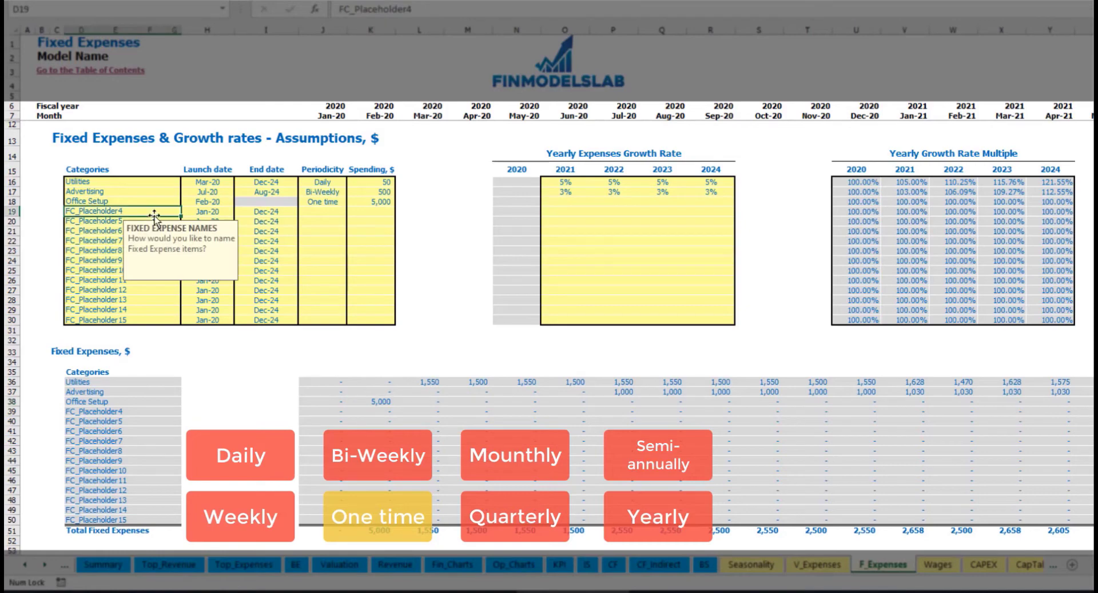
pyautogui.write('Insurance')
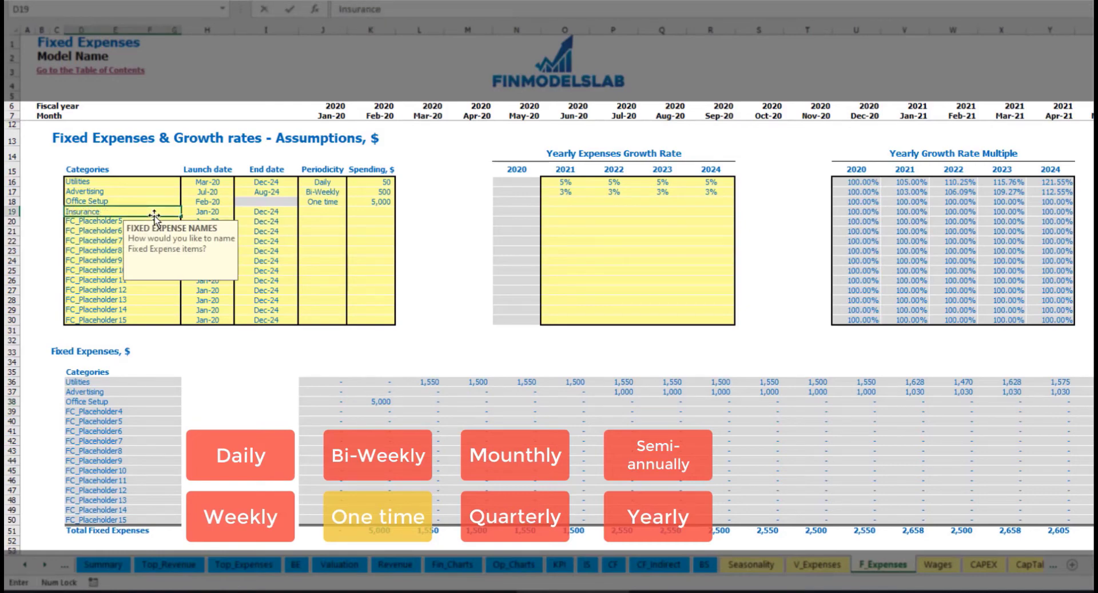
pyautogui.press('Return')
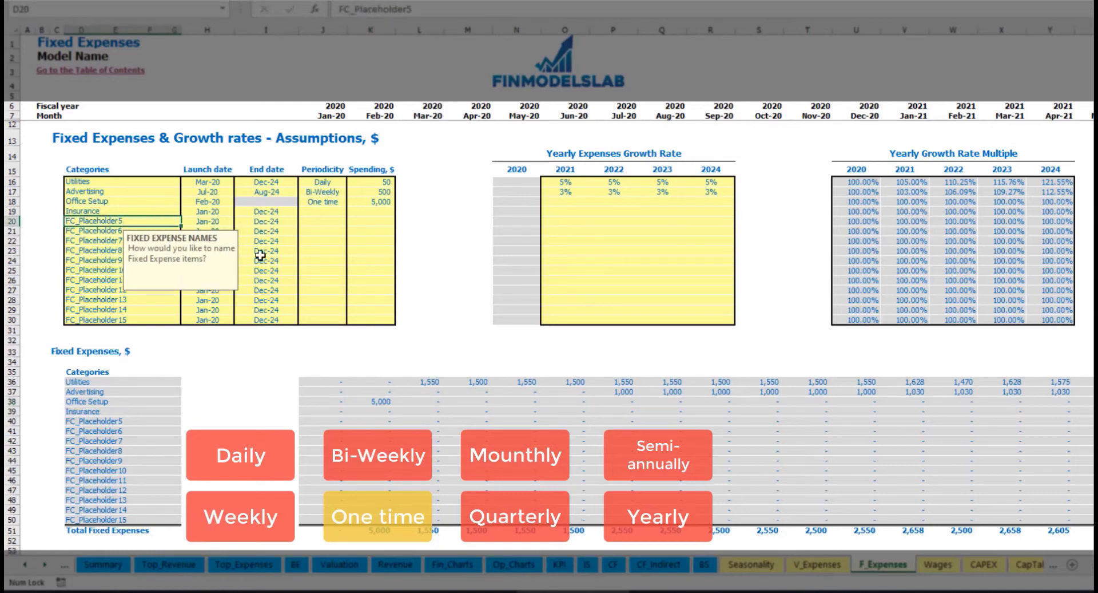
# Check the Insurance launch and end dates, then set its periodicity to Monthly and its spending to 1,000
pyautogui.click(214, 213)
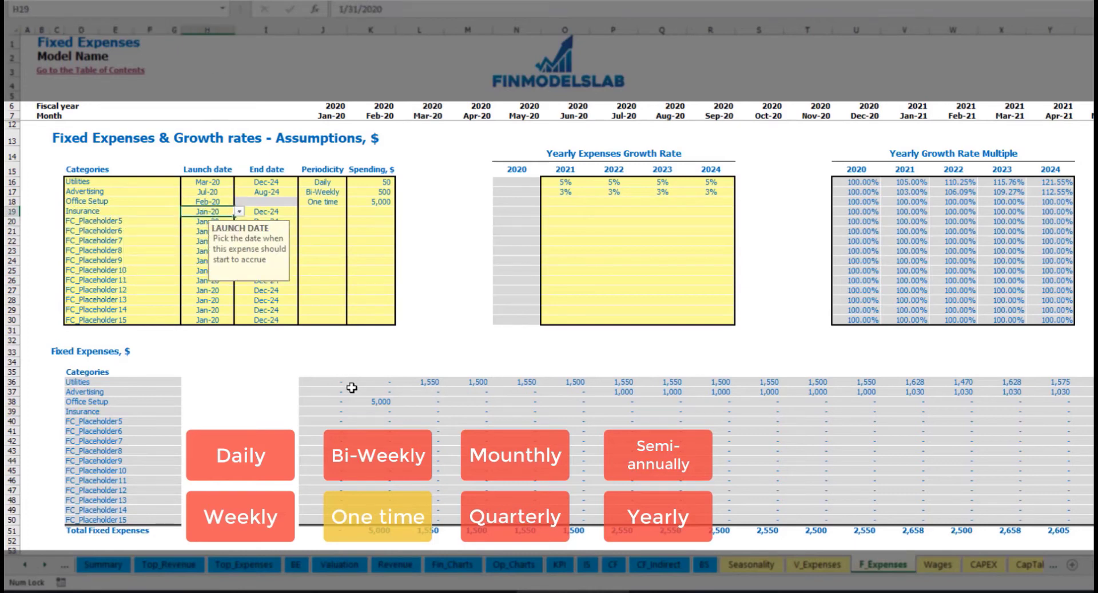
pyautogui.click(279, 211)
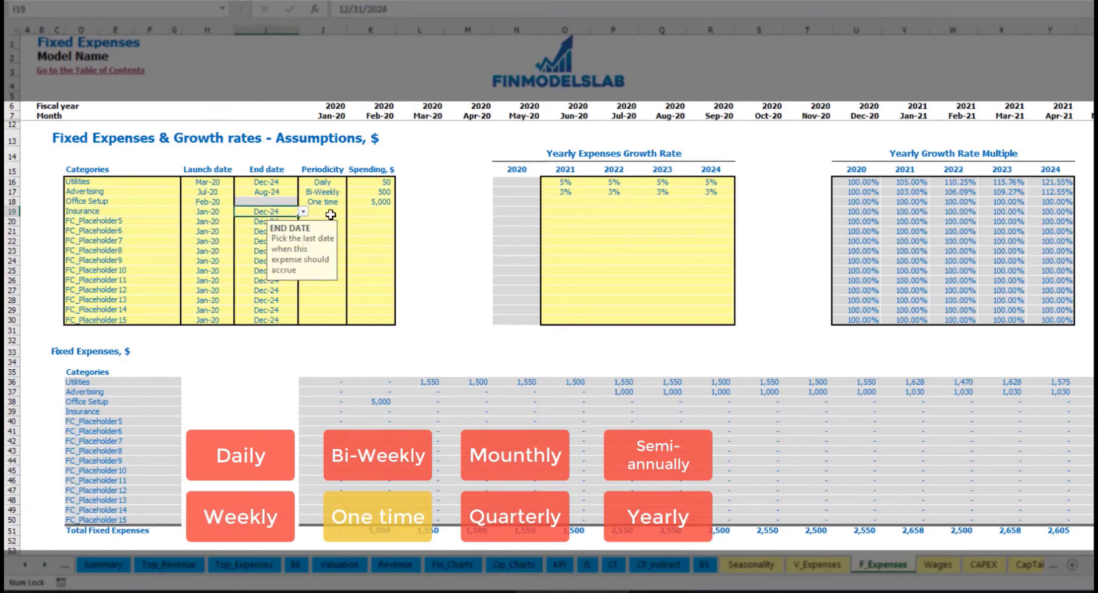
pyautogui.click(337, 212)
pyautogui.click(350, 213)
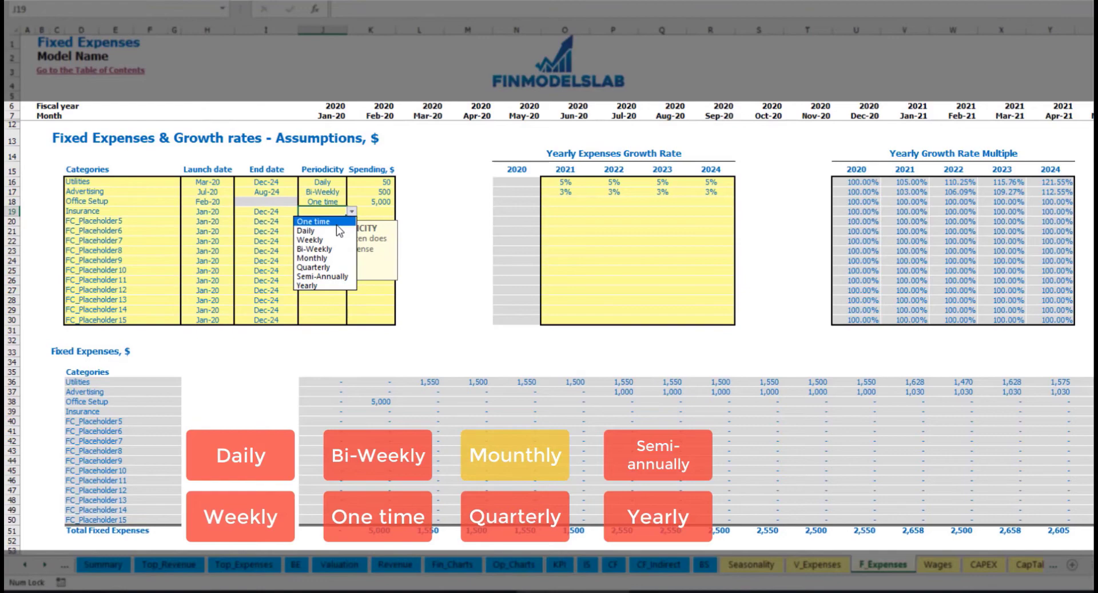
pyautogui.click(331, 256)
pyautogui.click(377, 212)
pyautogui.write('100')
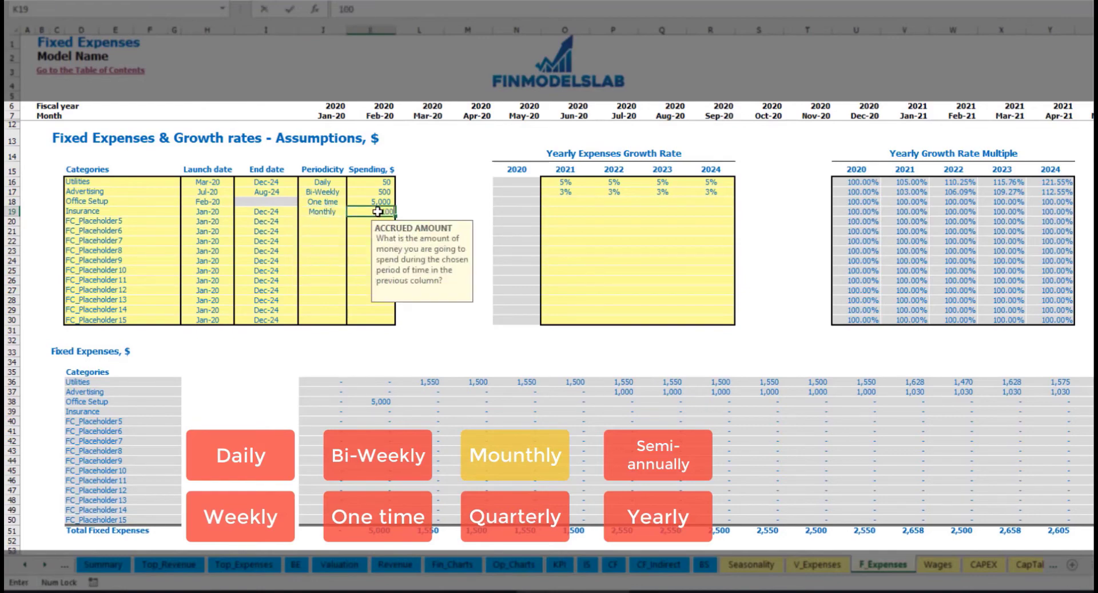
# Set the Insurance yearly expense growth rates to 5% for 2021, 3% for 2022, 2% for 2023 and 1% for 2024
pyautogui.click(566, 213)
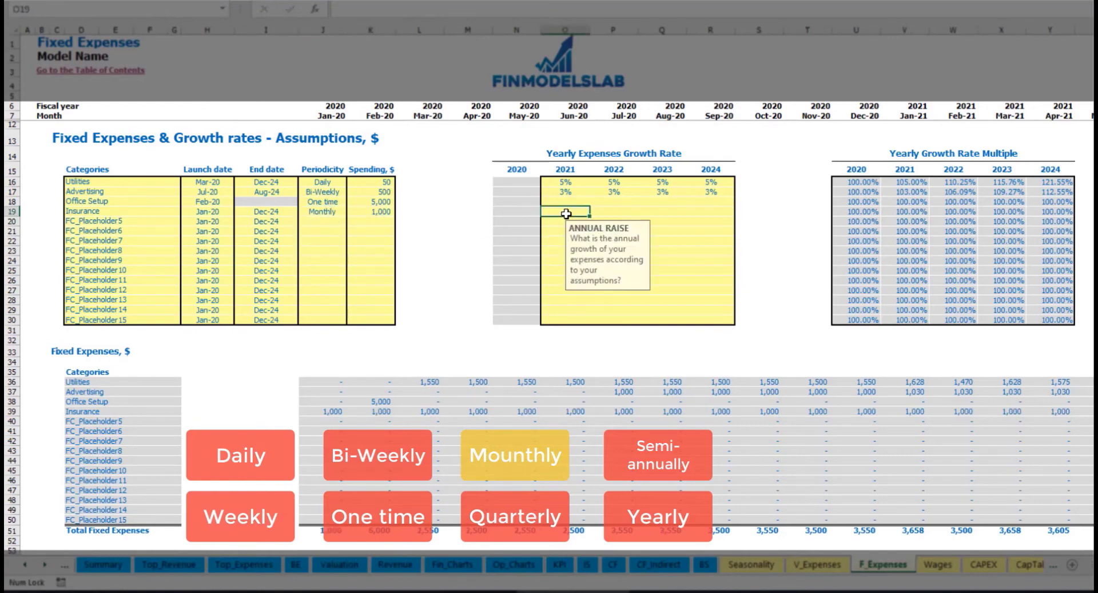
pyautogui.write('5')
pyautogui.press('Return')
pyautogui.press('Right')
pyautogui.write('3')
pyautogui.press('Right')
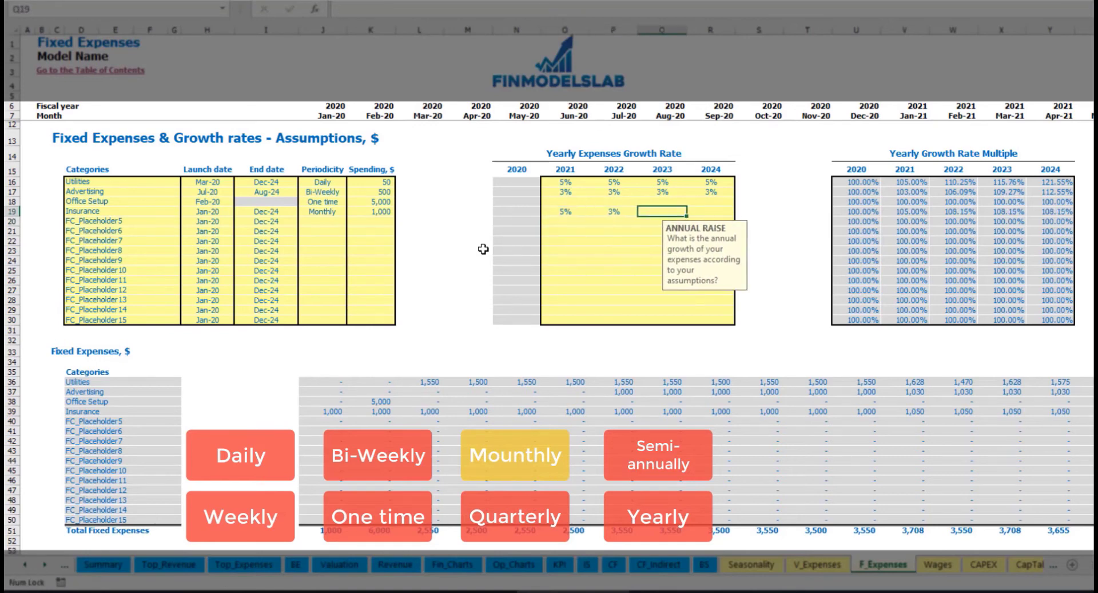
pyautogui.write('2')
pyautogui.press('Right')
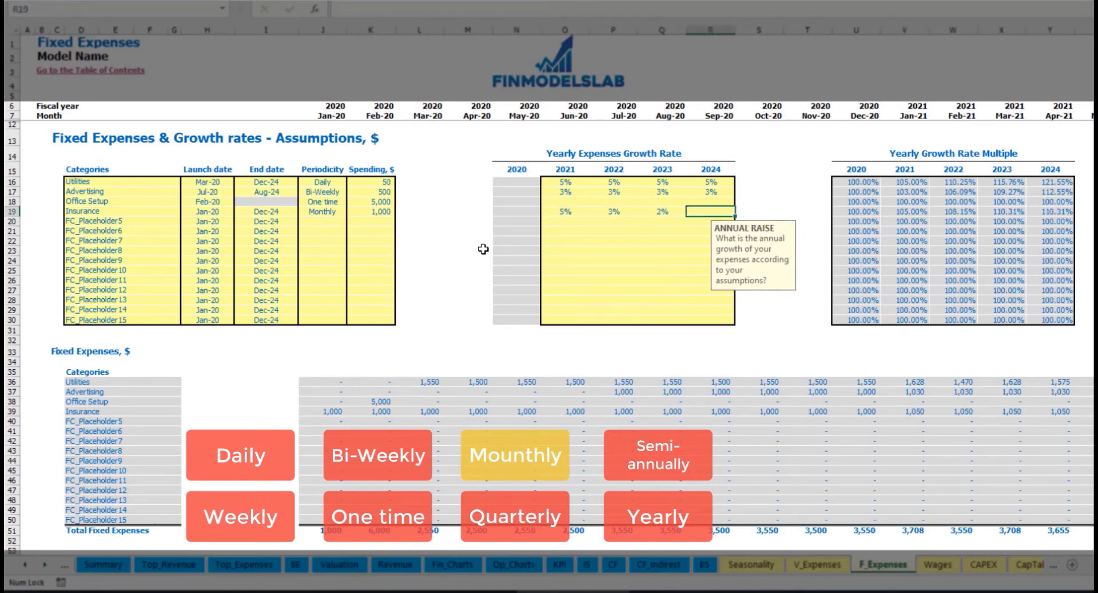
pyautogui.write('1')
pyautogui.press('Return')
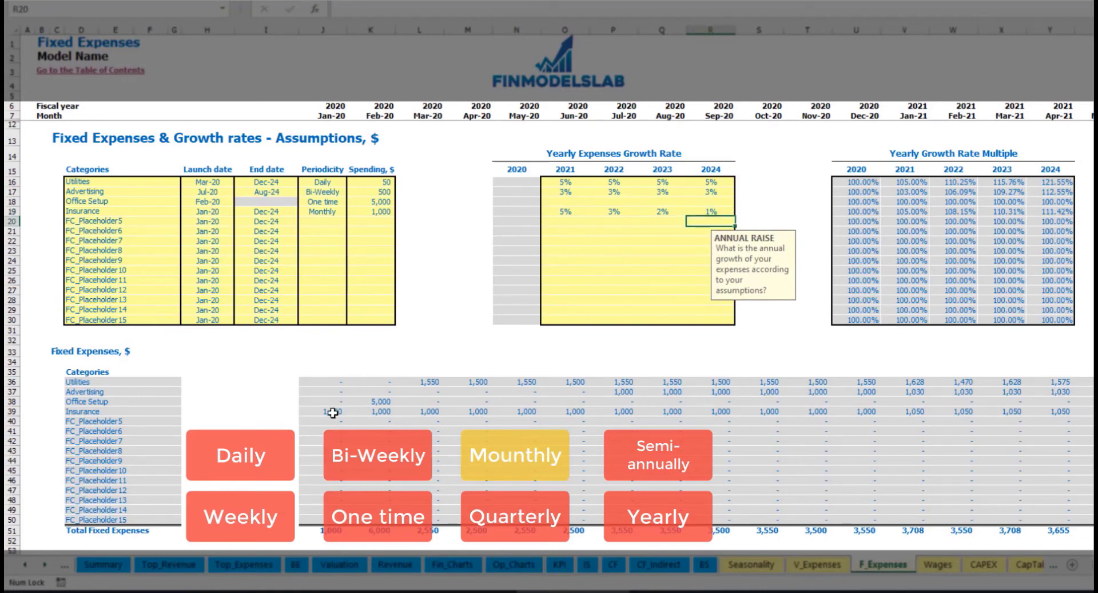
# Examine the monthly Insurance amounts across 2020 and into 2021 to see how the yearly growth rate applies
pyautogui.moveTo(335, 412); pyautogui.dragTo(887, 412)
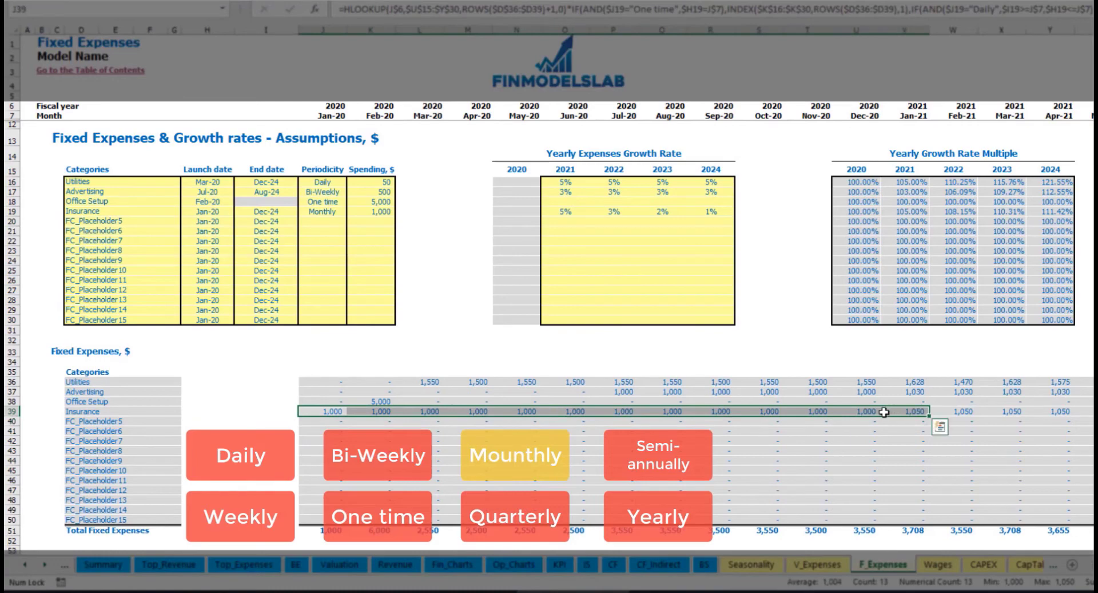
pyautogui.click(888, 412)
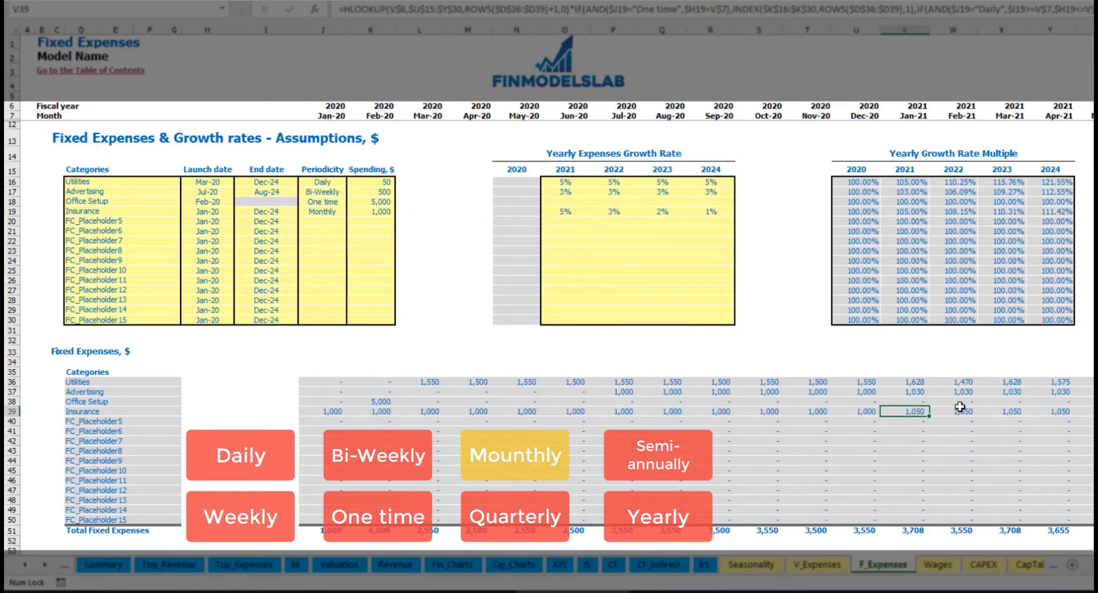
pyautogui.hscroll(6, 555, 280)
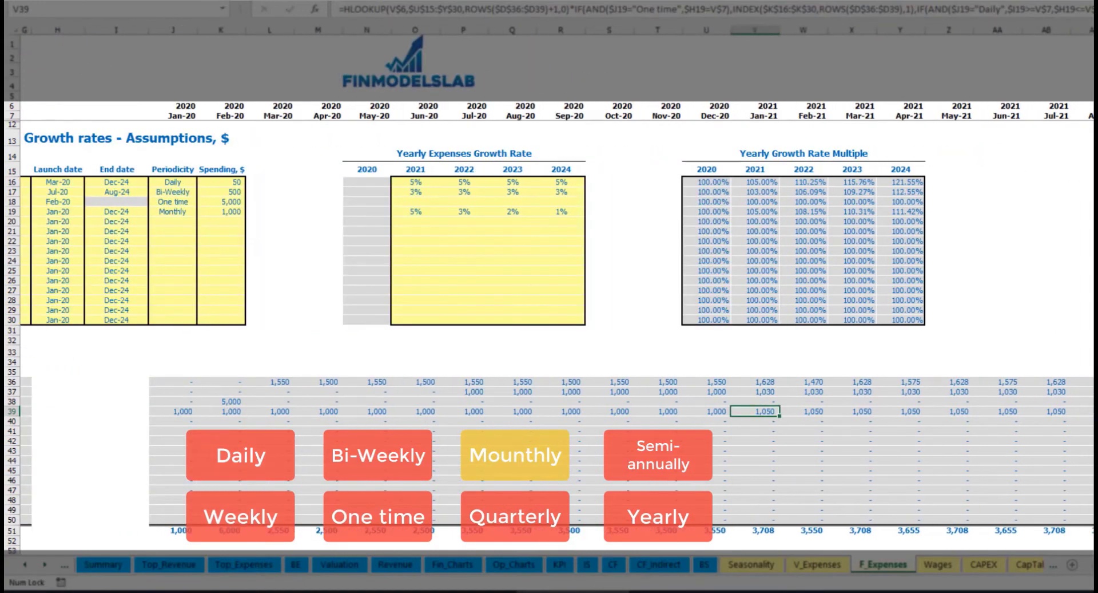
pyautogui.click(1095, 29)
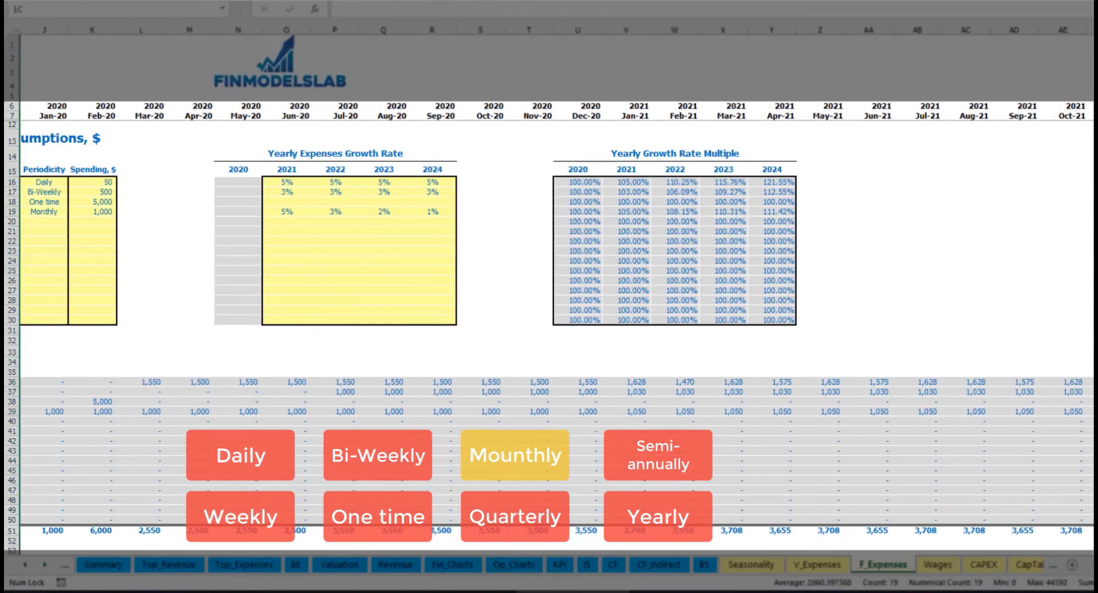
pyautogui.click(1095, 411)
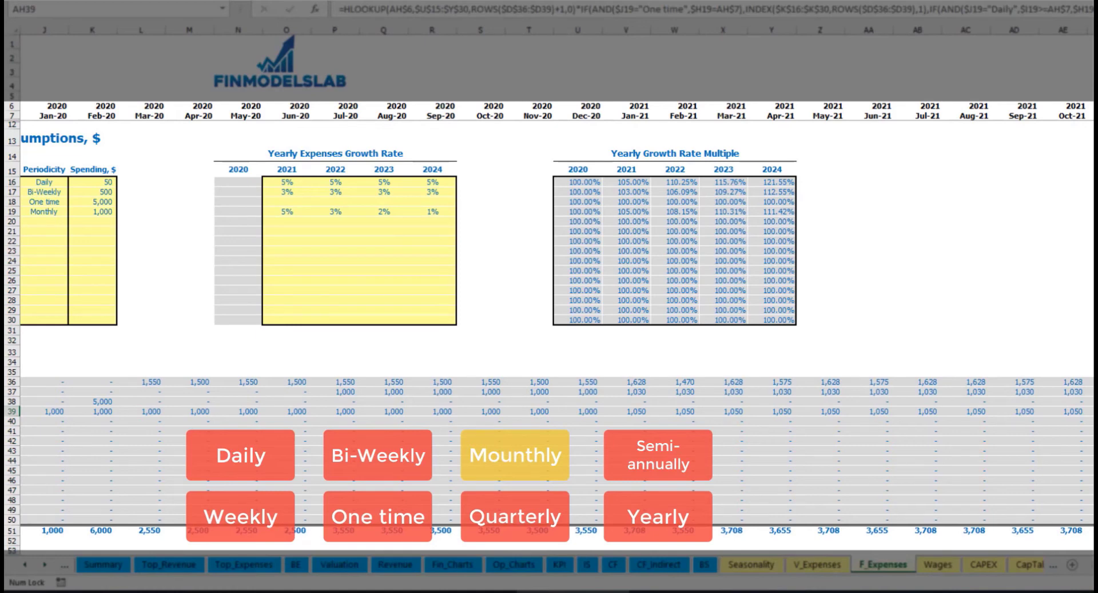
pyautogui.hscroll(-5, 550, 286)
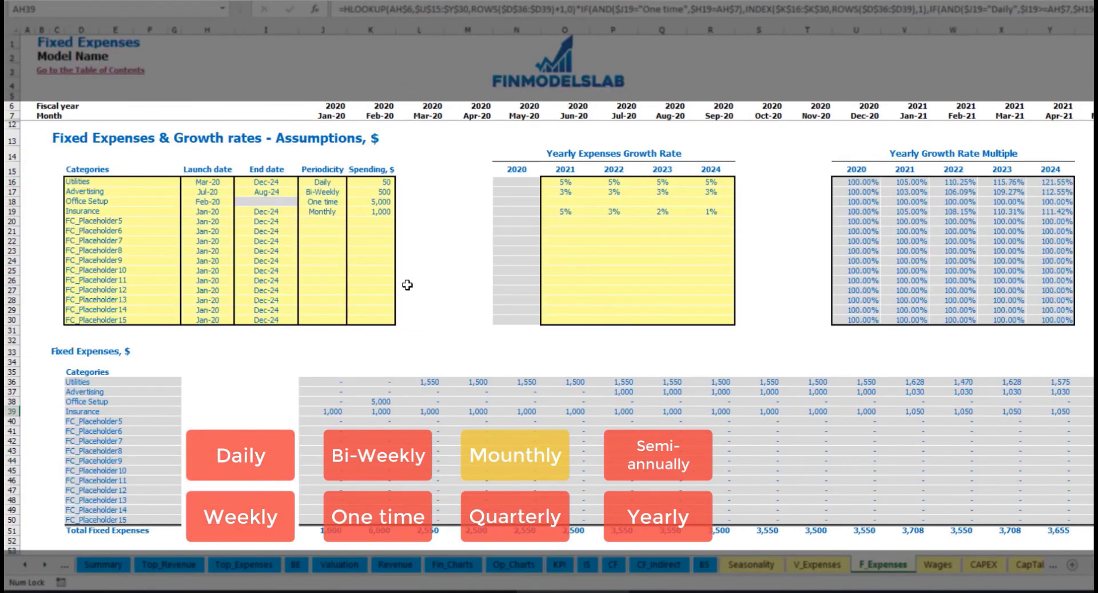
# Switch the Insurance periodicity to Quarterly and check its April 2020 amount
pyautogui.click(341, 213)
pyautogui.click(350, 212)
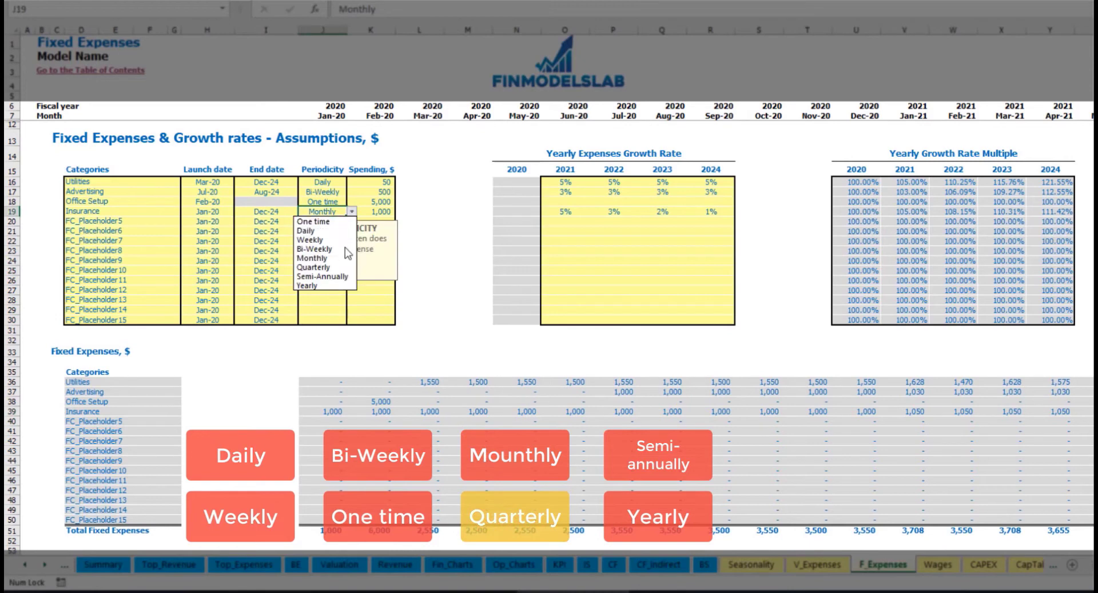
pyautogui.click(345, 269)
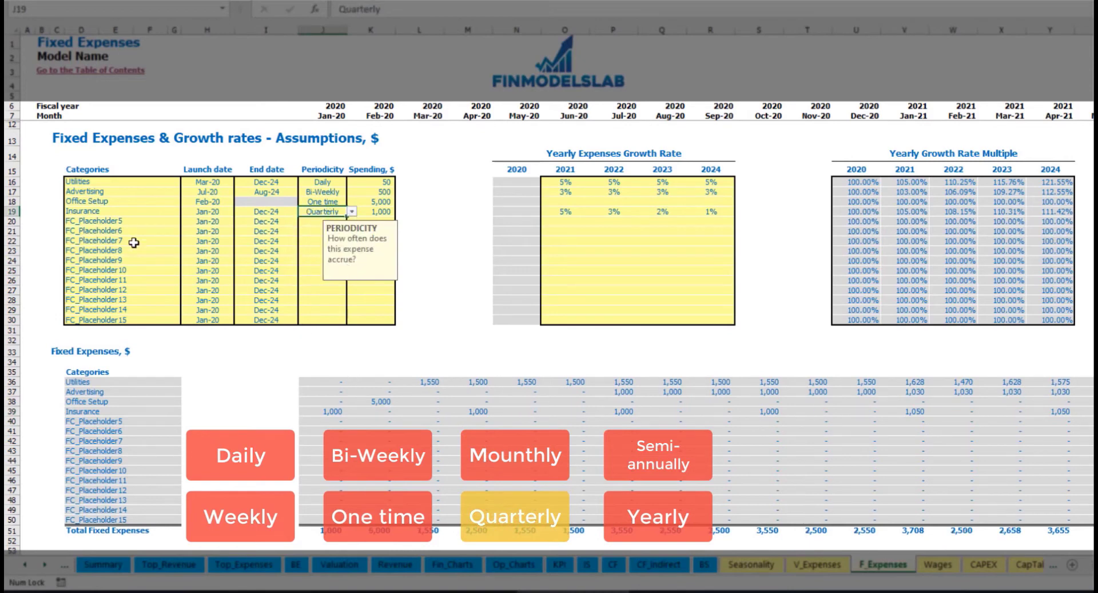
pyautogui.click(469, 412)
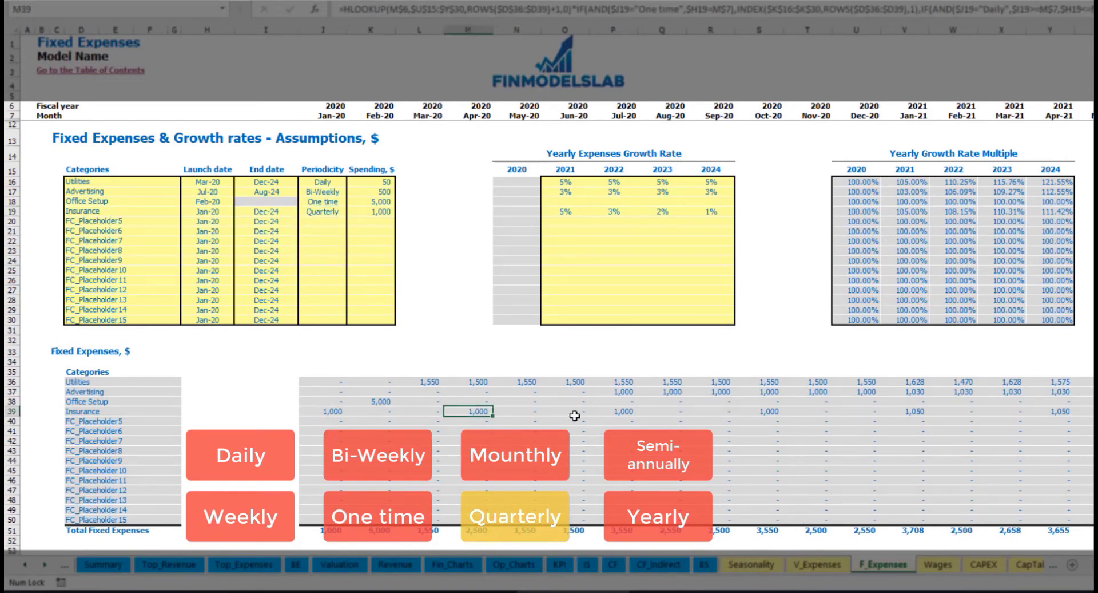
# Set the Insurance launch date to Feb-20 and check its amounts for February, May and August 2020
pyautogui.click(224, 210)
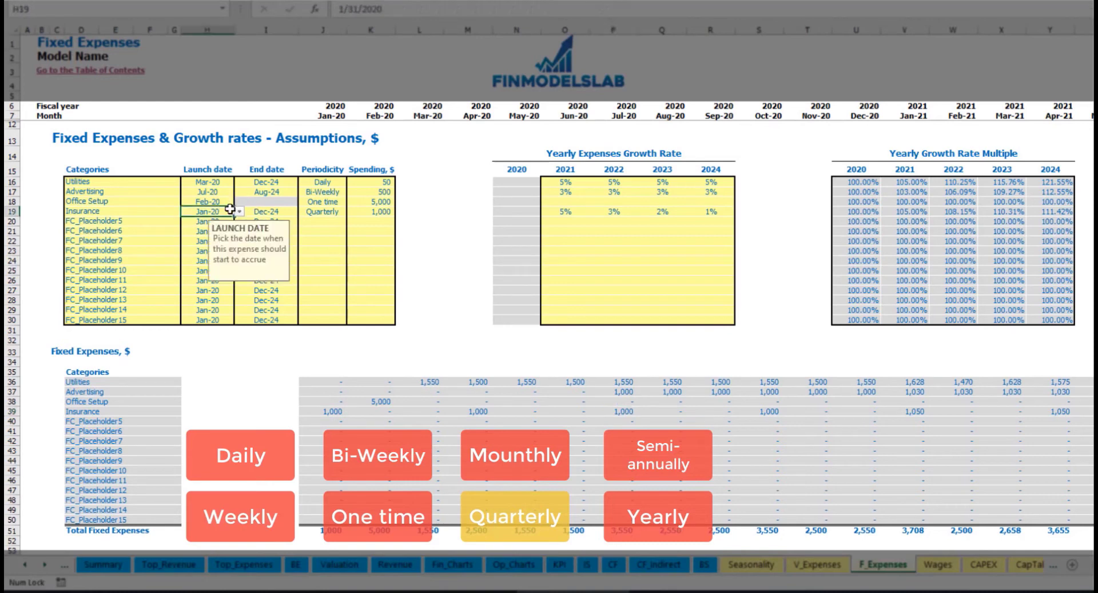
pyautogui.click(239, 211)
pyautogui.click(217, 230)
pyautogui.click(375, 411)
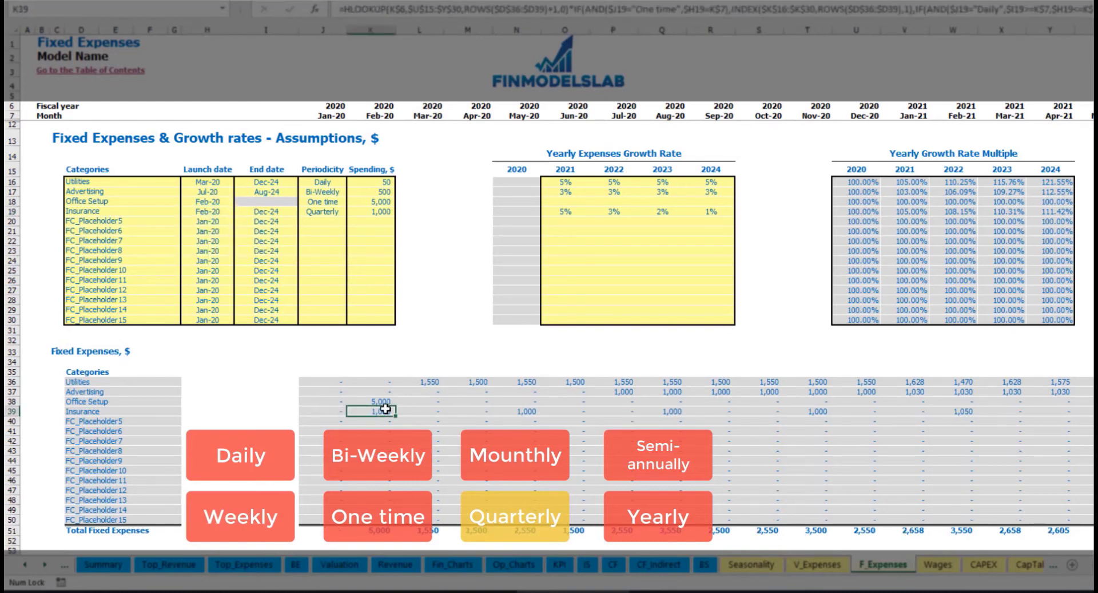
pyautogui.click(526, 410)
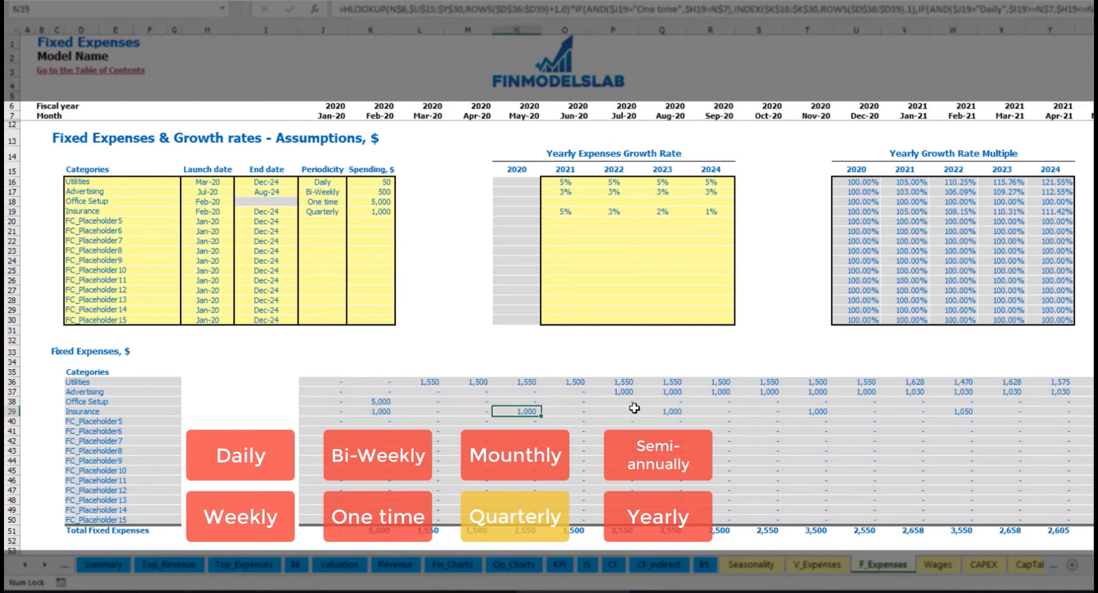
pyautogui.click(675, 409)
pyautogui.click(369, 412)
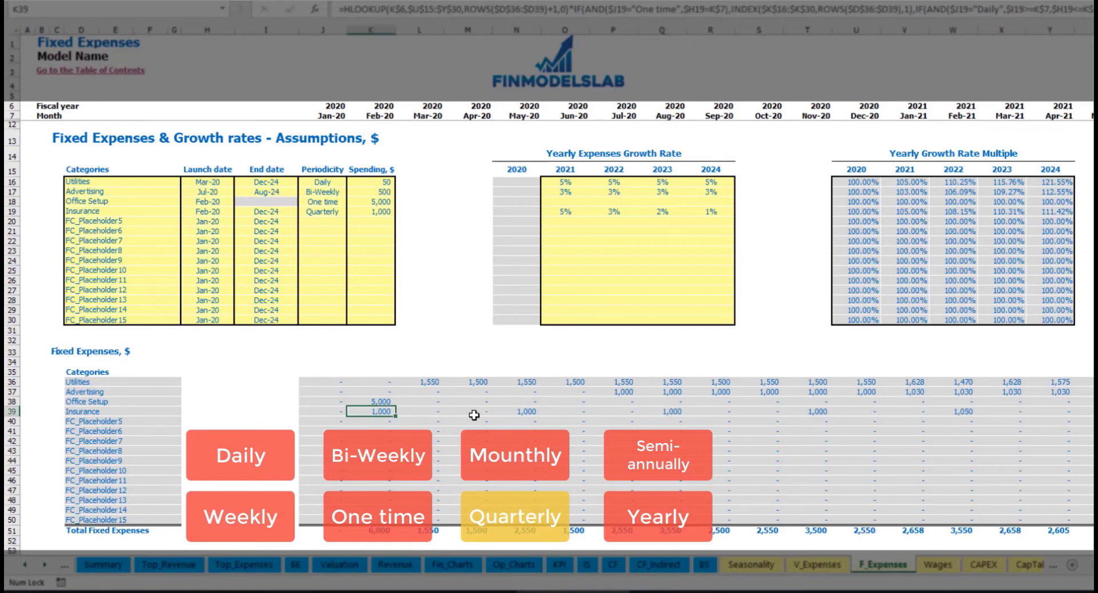
pyautogui.click(528, 411)
# Switch the Insurance periodicity to Semi-Annually and review its amounts from February 2020 to February 2021
pyautogui.click(339, 212)
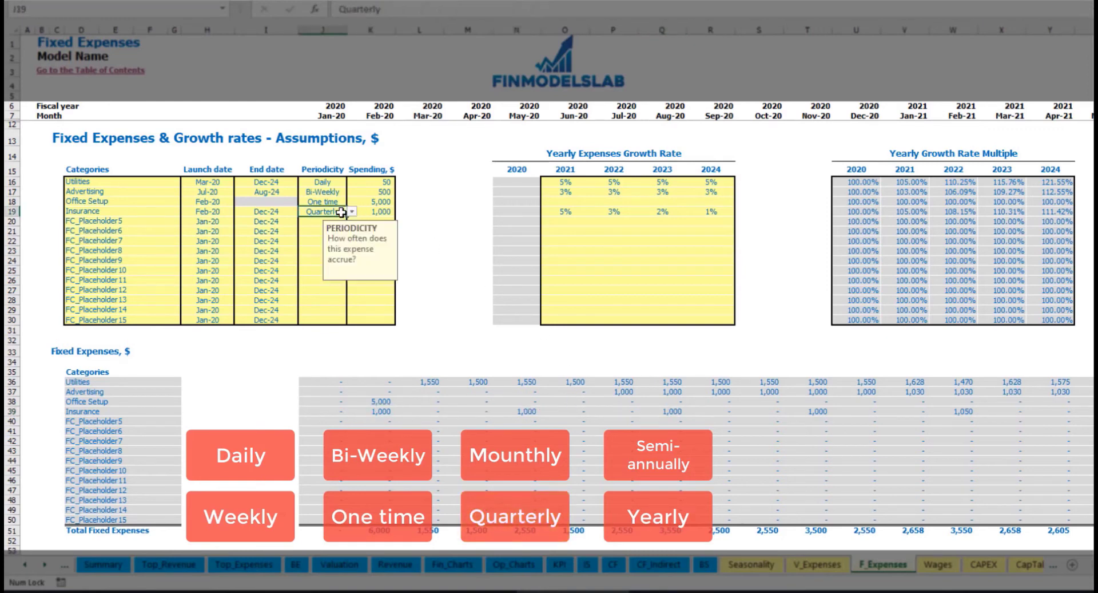
pyautogui.click(352, 212)
pyautogui.click(343, 277)
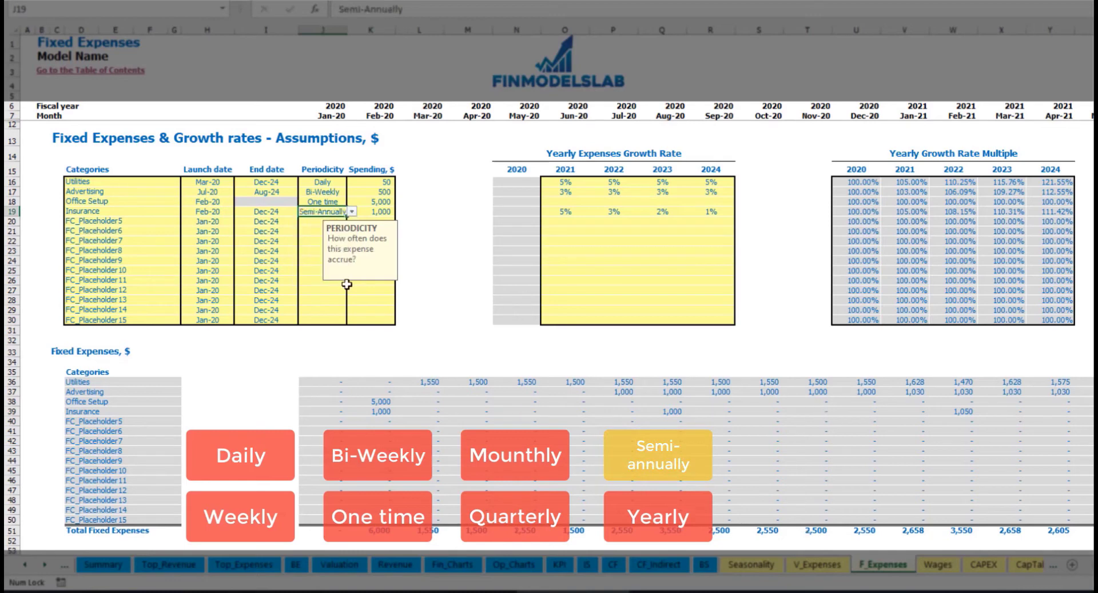
pyautogui.moveTo(377, 413); pyautogui.dragTo(914, 411)
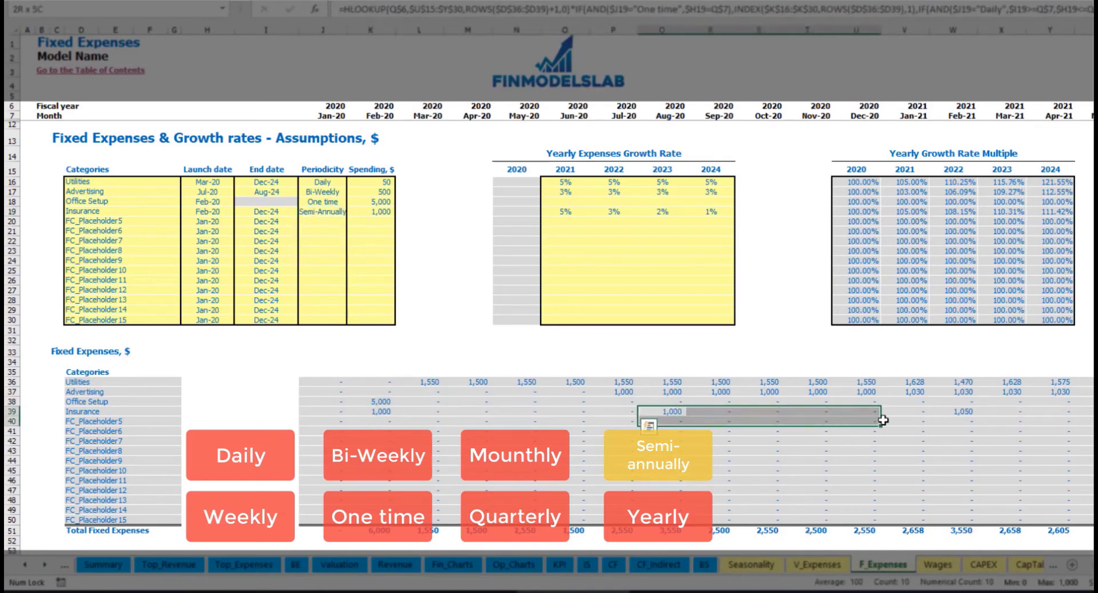
pyautogui.click(953, 421)
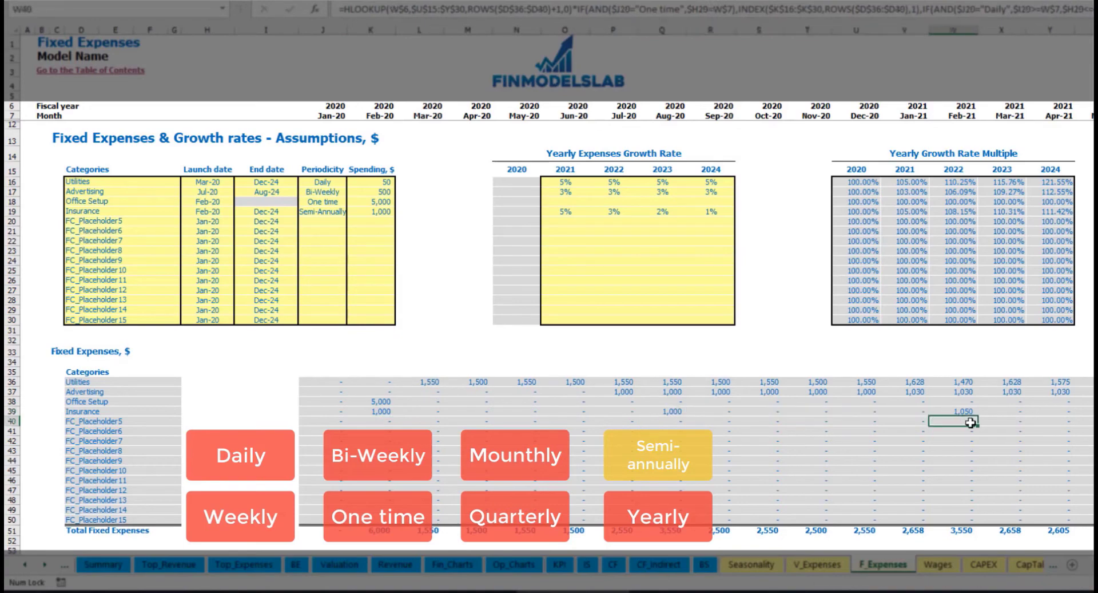
# Set the Insurance periodicity to Yearly, and check its February 2020 and February 2021 amounts and its launch and end dates
pyautogui.click(333, 212)
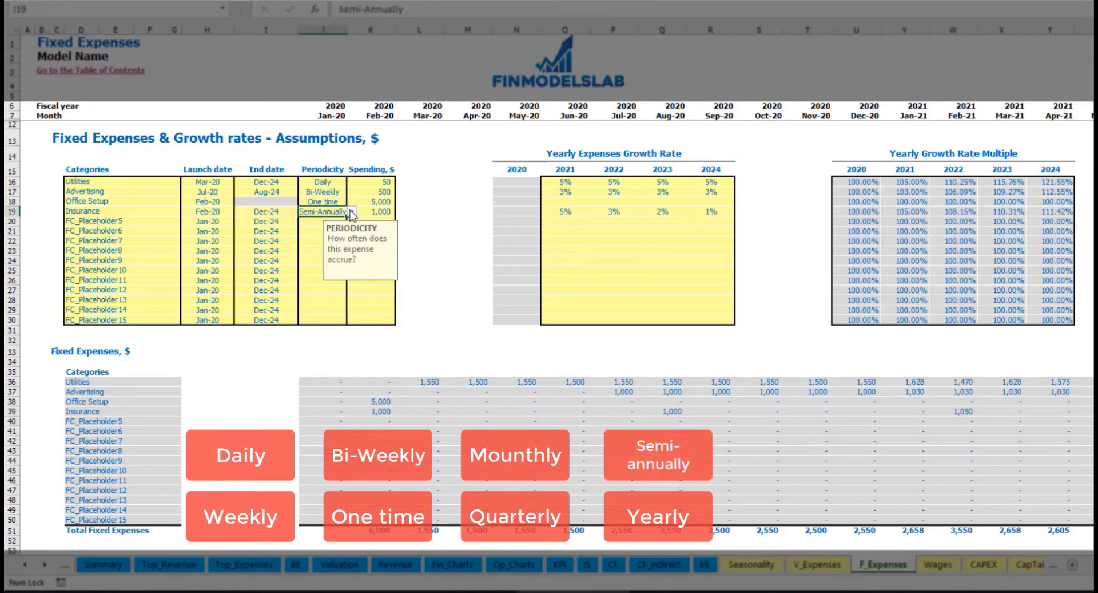
pyautogui.click(352, 211)
pyautogui.click(307, 285)
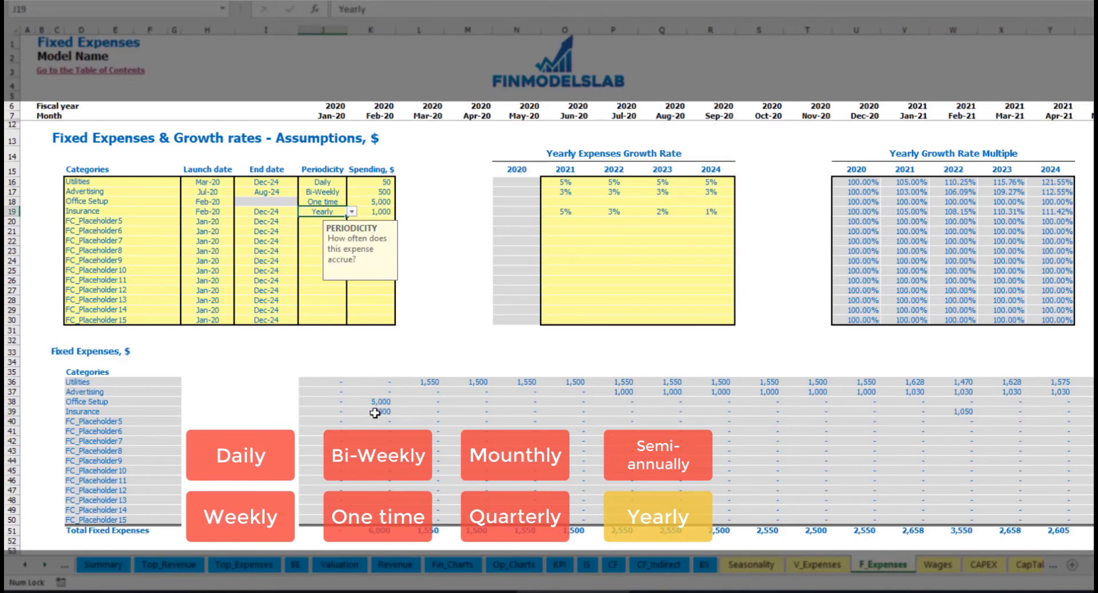
pyautogui.click(375, 412)
pyautogui.moveTo(394, 416); pyautogui.dragTo(1090, 413)
pyautogui.click(971, 412)
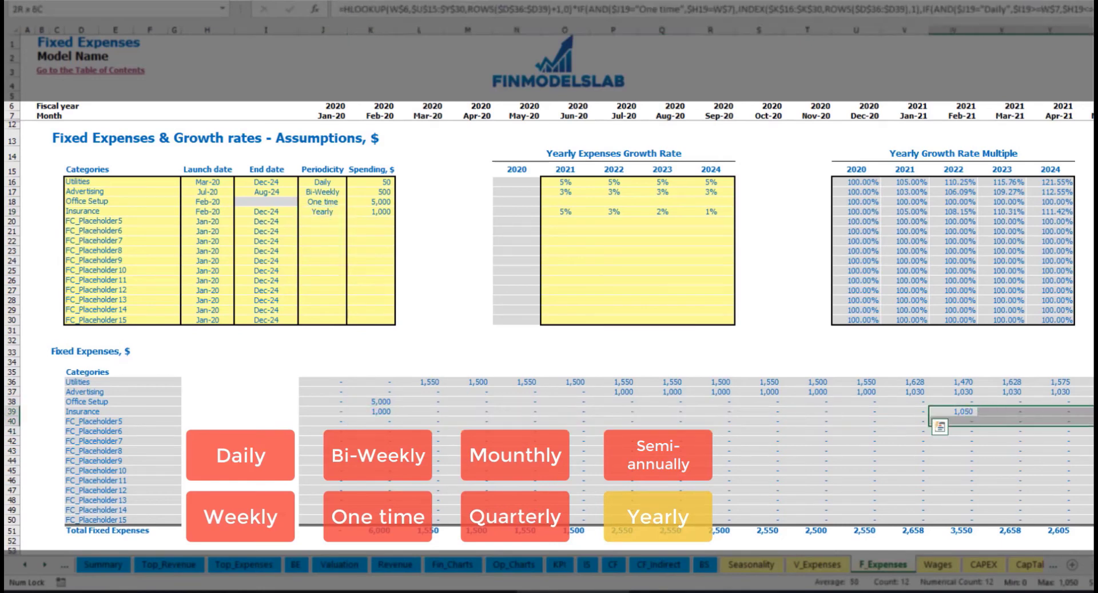
pyautogui.click(216, 212)
pyautogui.click(269, 212)
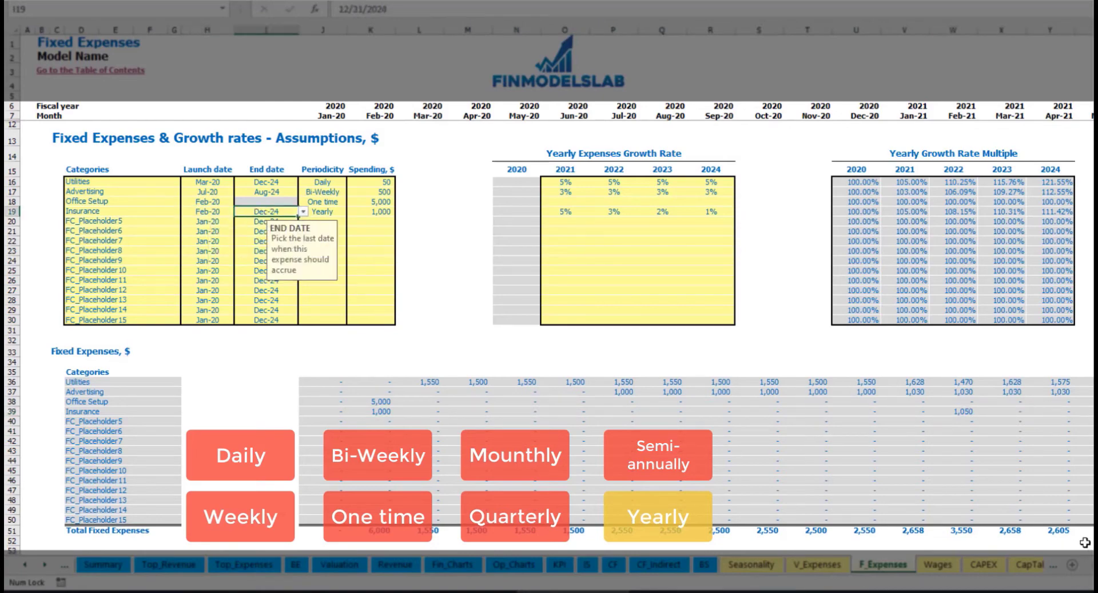
# Highlight the monthly amounts of all fixed expense categories from January 2020 to March 2021 for review
pyautogui.click(758, 321)
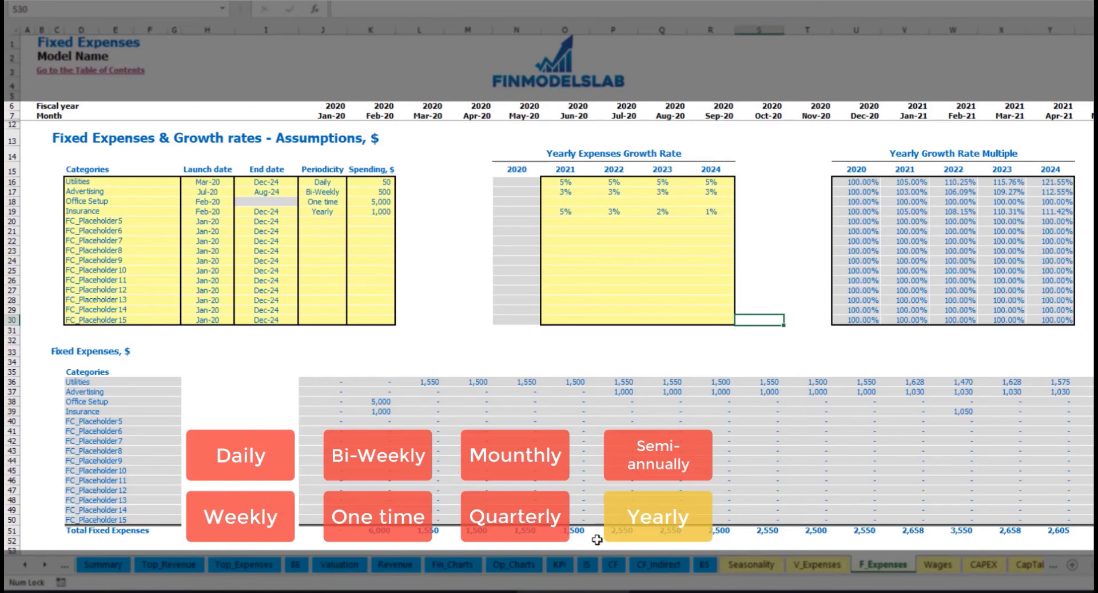
pyautogui.moveTo(309, 382); pyautogui.dragTo(318, 394)
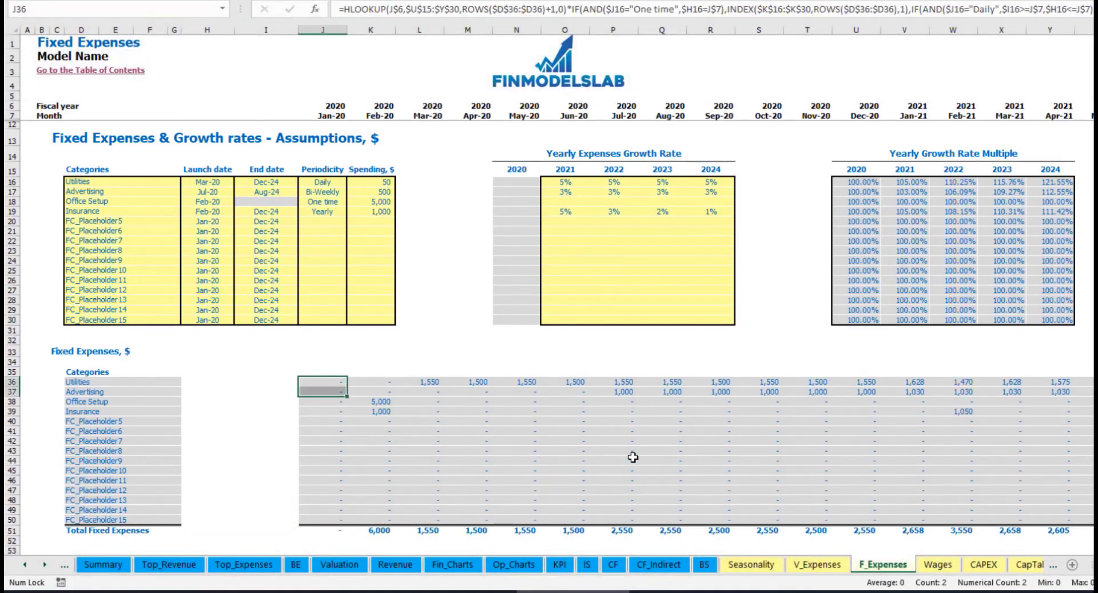
pyautogui.moveTo(632, 457); pyautogui.dragTo(998, 519)
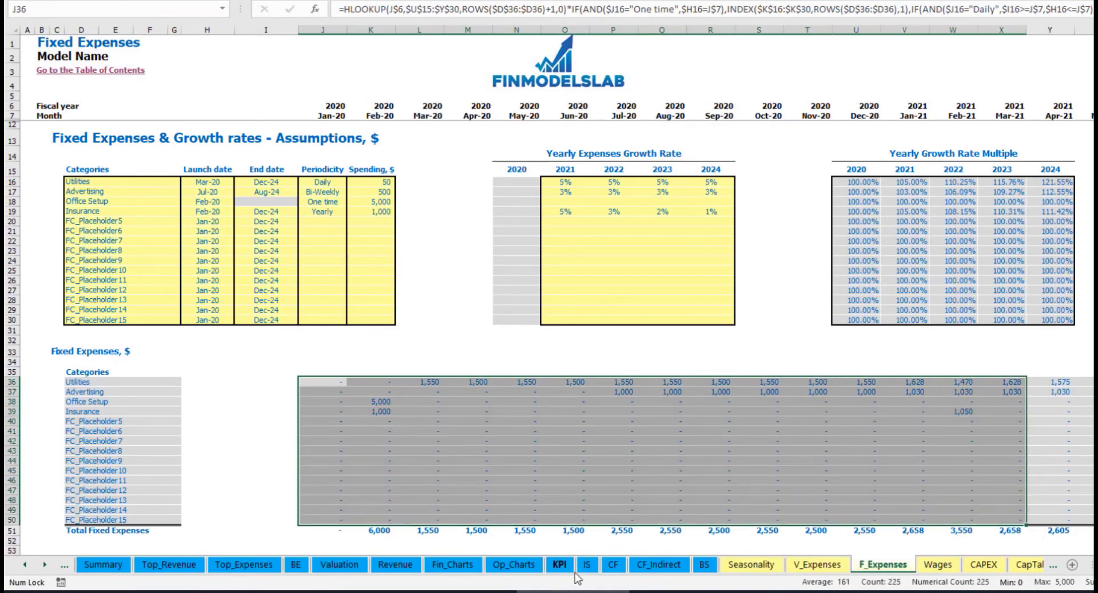
# On the IS sheet, expand the Total Fixed Expenses group and review the Utilities to Insurance rows and the placeholder categories
pyautogui.click(587, 564)
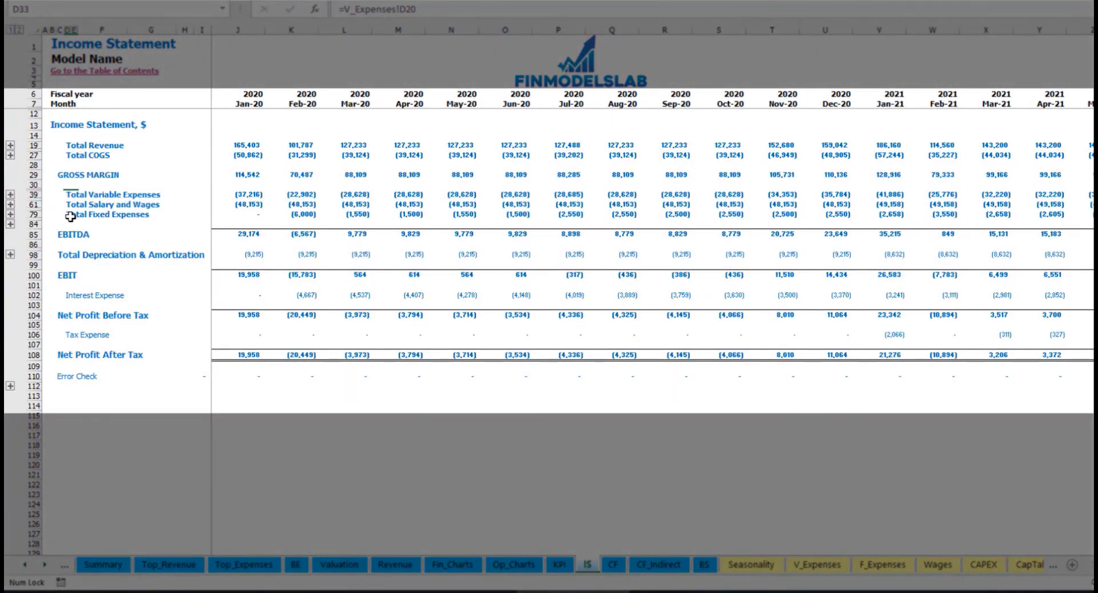
pyautogui.click(69, 214)
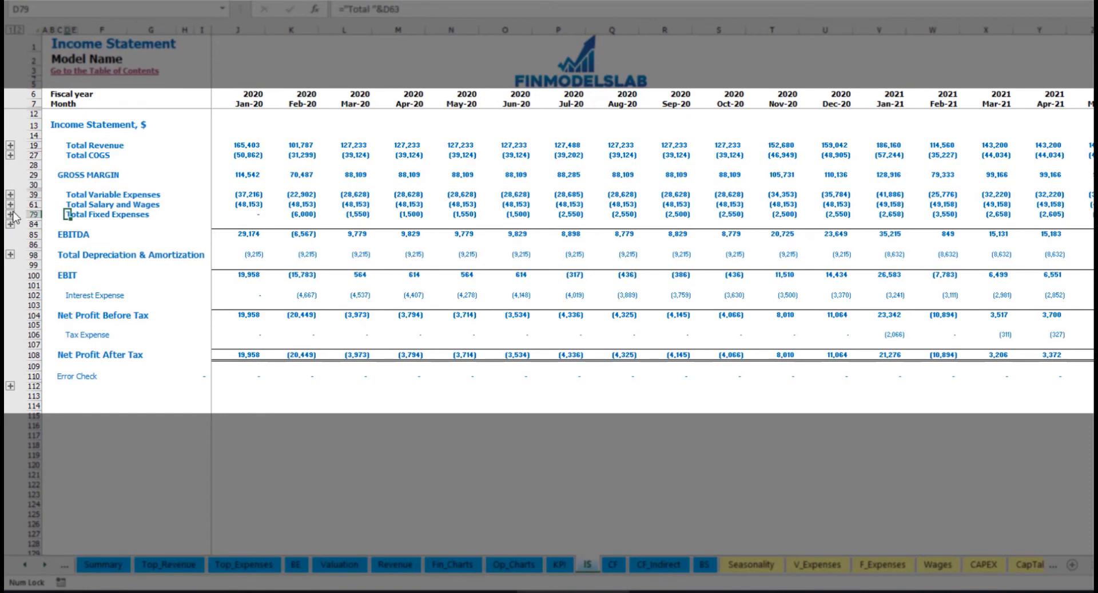
pyautogui.click(11, 215)
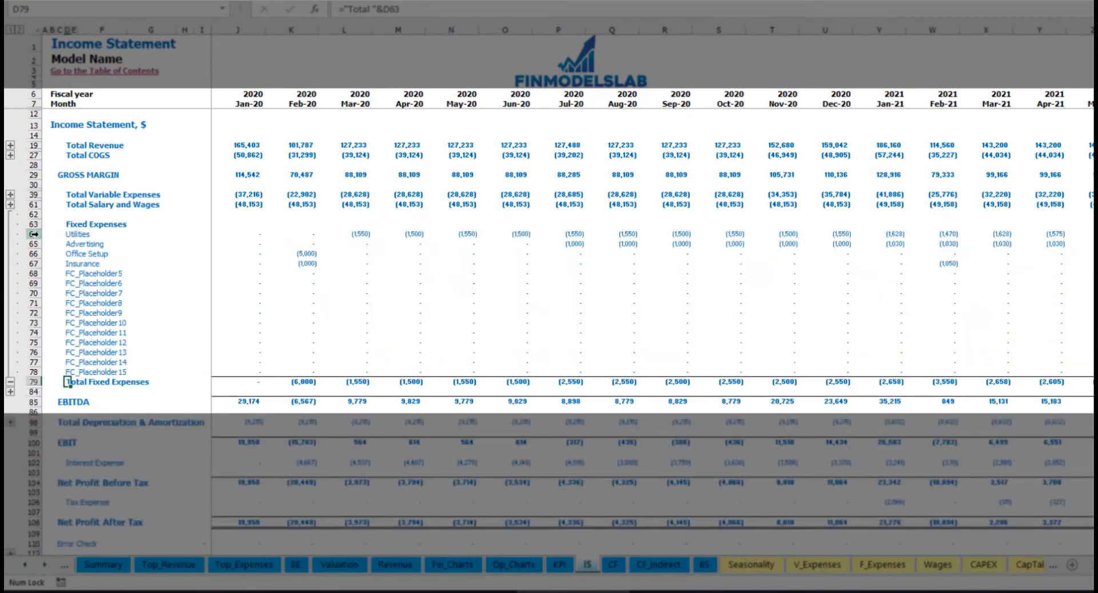
pyautogui.moveTo(35, 234); pyautogui.dragTo(38, 253)
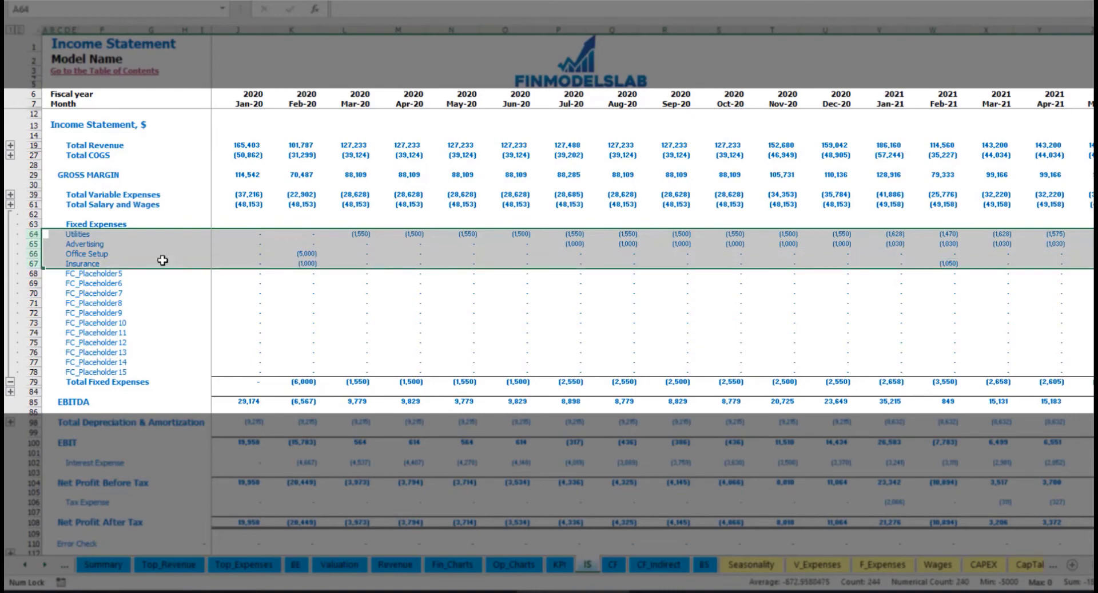
pyautogui.click(73, 235)
pyautogui.moveTo(84, 277); pyautogui.dragTo(77, 372)
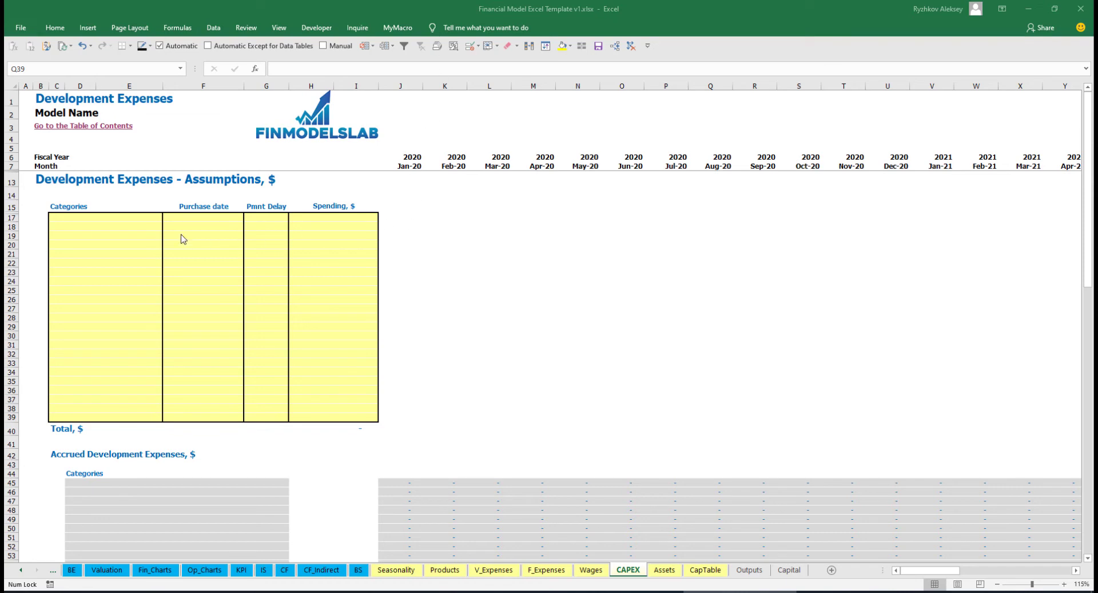
# Add the development expense category "Office dev" in the first CAPEX assumptions row with purchase date Feb-20 and spending of 10000
pyautogui.click(132, 217)
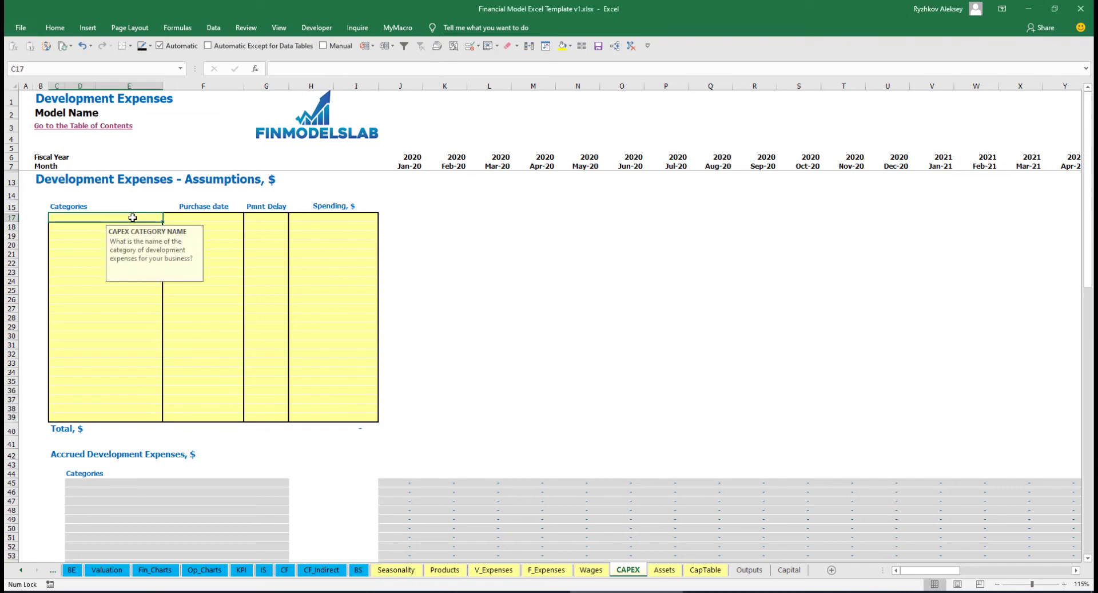
pyautogui.write('Office')
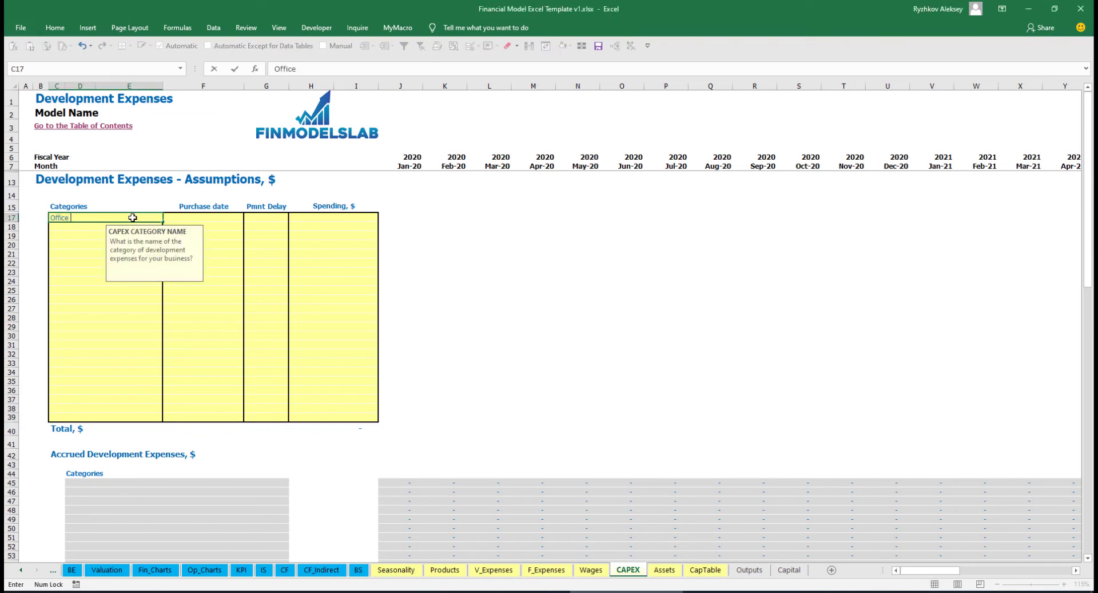
pyautogui.write(' dev')
pyautogui.press('Return')
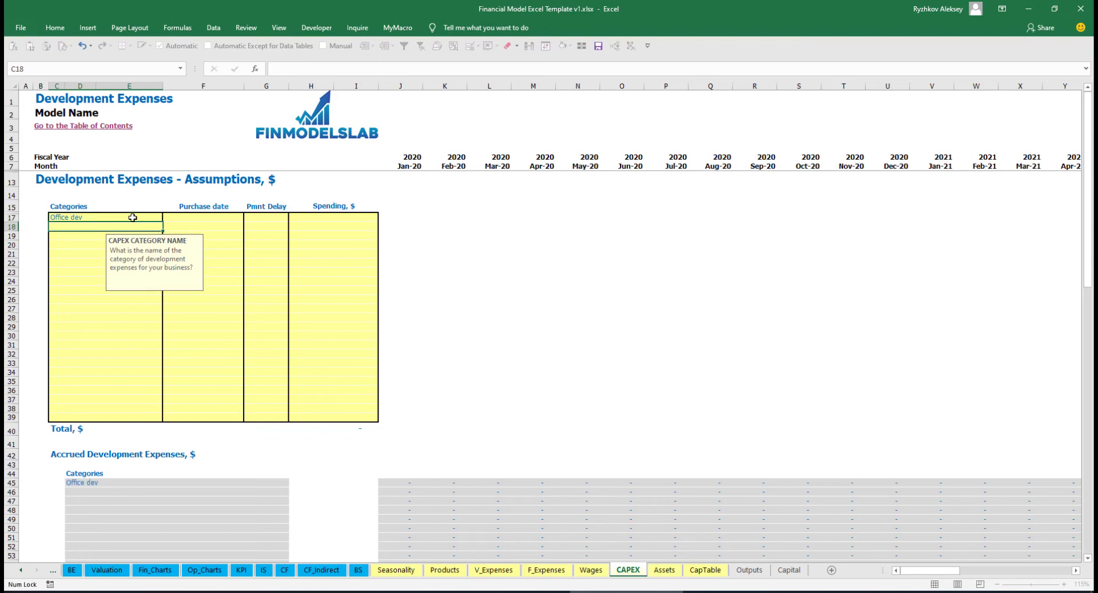
pyautogui.click(206, 216)
pyautogui.click(248, 218)
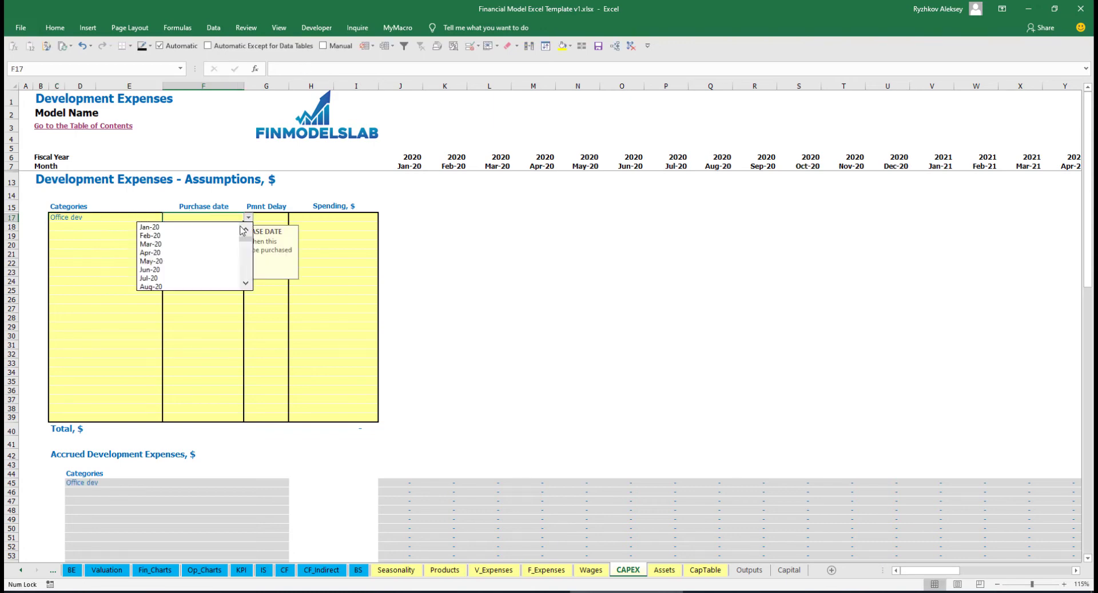
pyautogui.click(226, 235)
pyautogui.click(320, 214)
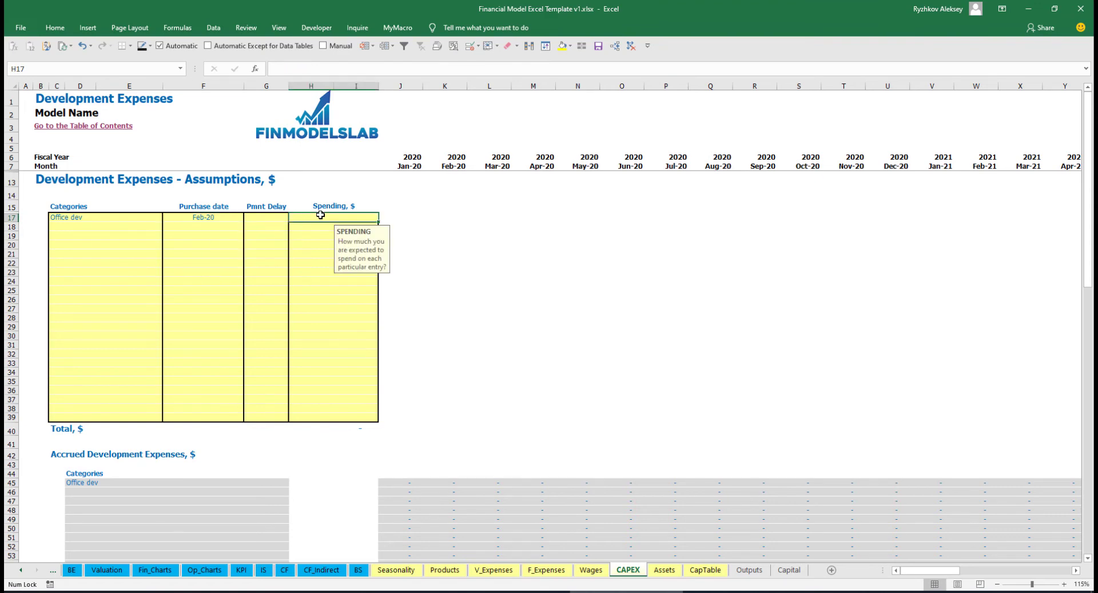
pyautogui.write('100')
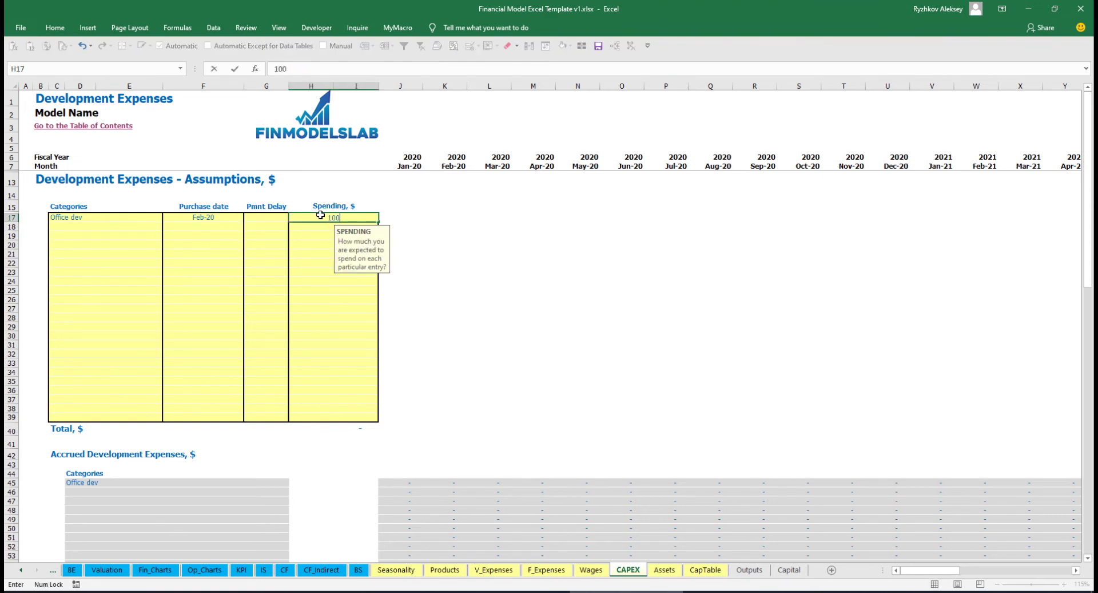
pyautogui.write('00')
pyautogui.press('Return')
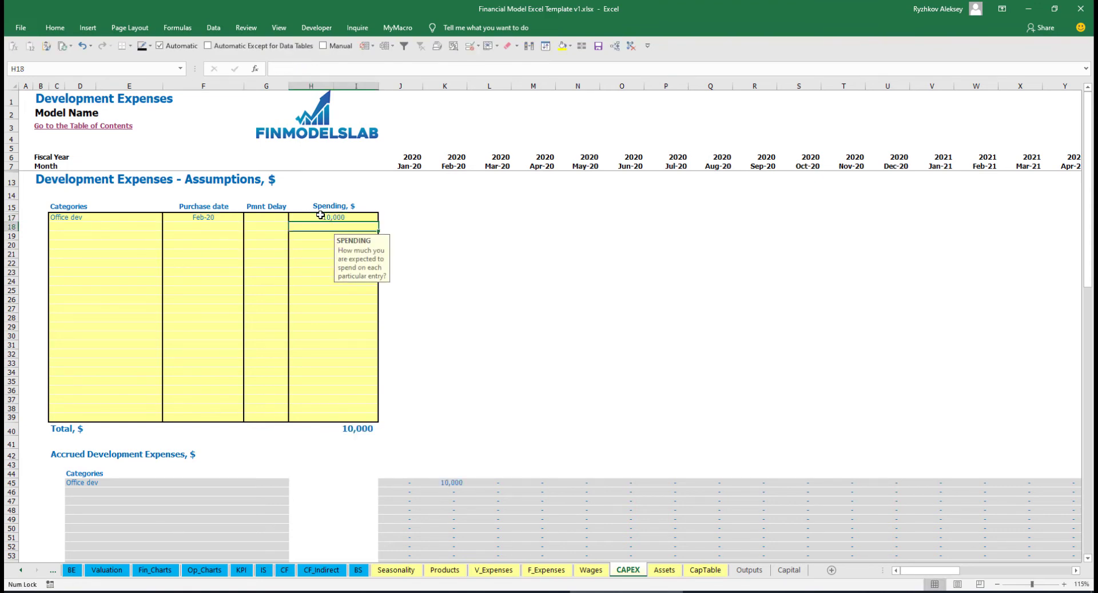
# Set the payment delay of the Office dev category to 2M
pyautogui.click(271, 217)
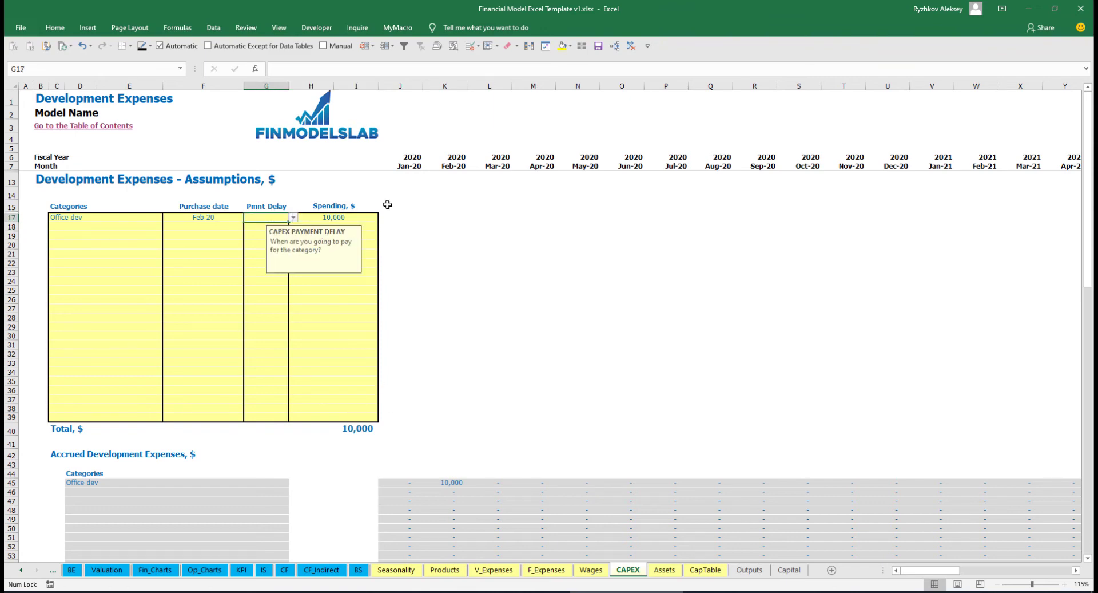
pyautogui.click(293, 217)
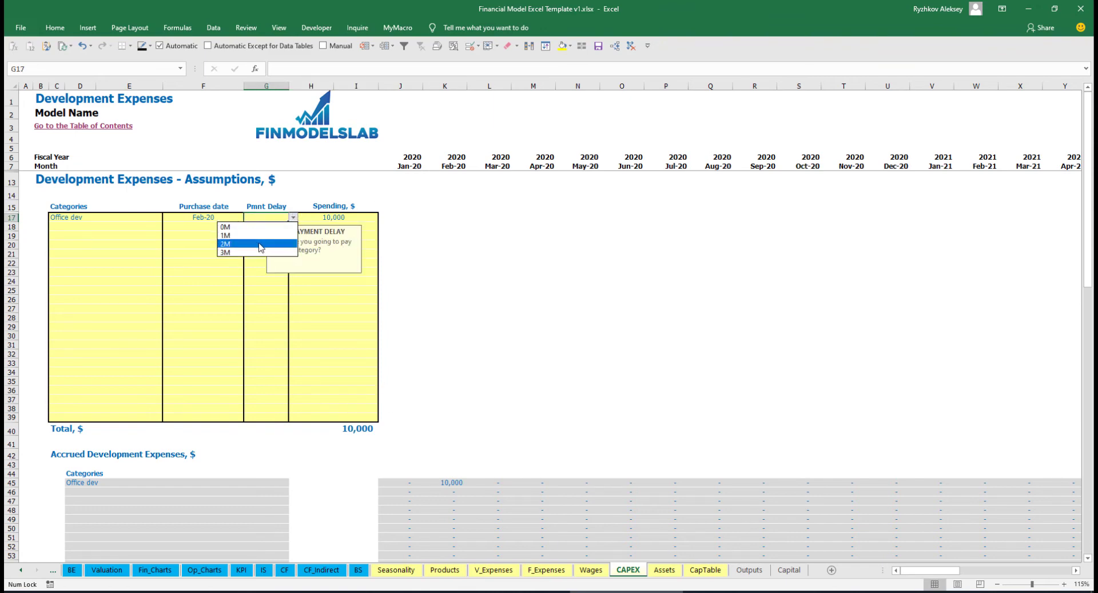
pyautogui.click(266, 244)
pyautogui.click(475, 245)
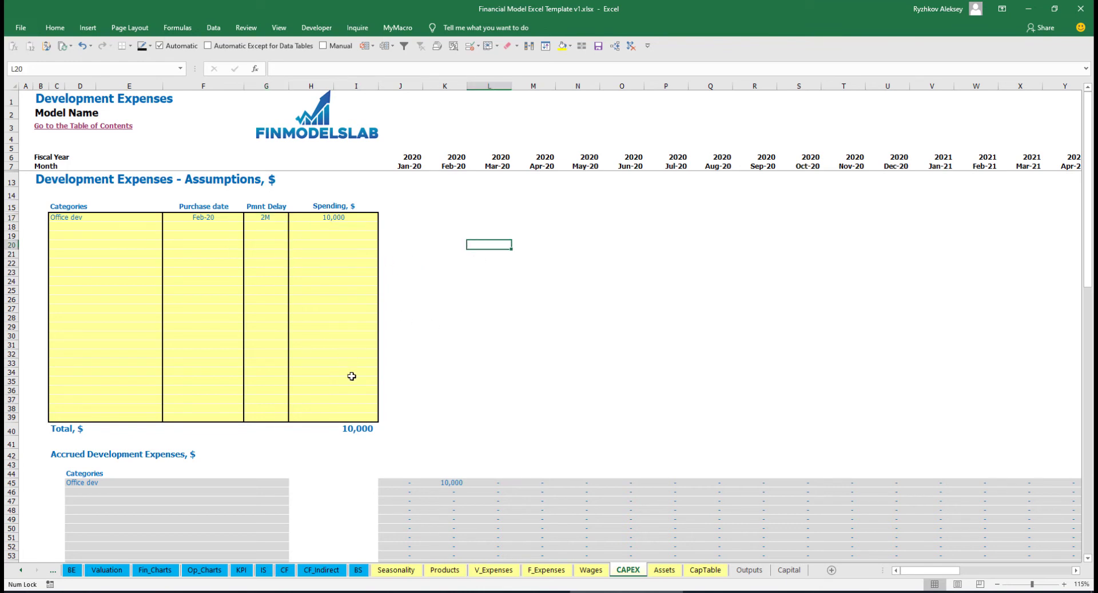
# Check the Office dev amount in the accrued and paid development expenses, and examine the CAPEX summary balances
pyautogui.click(452, 483)
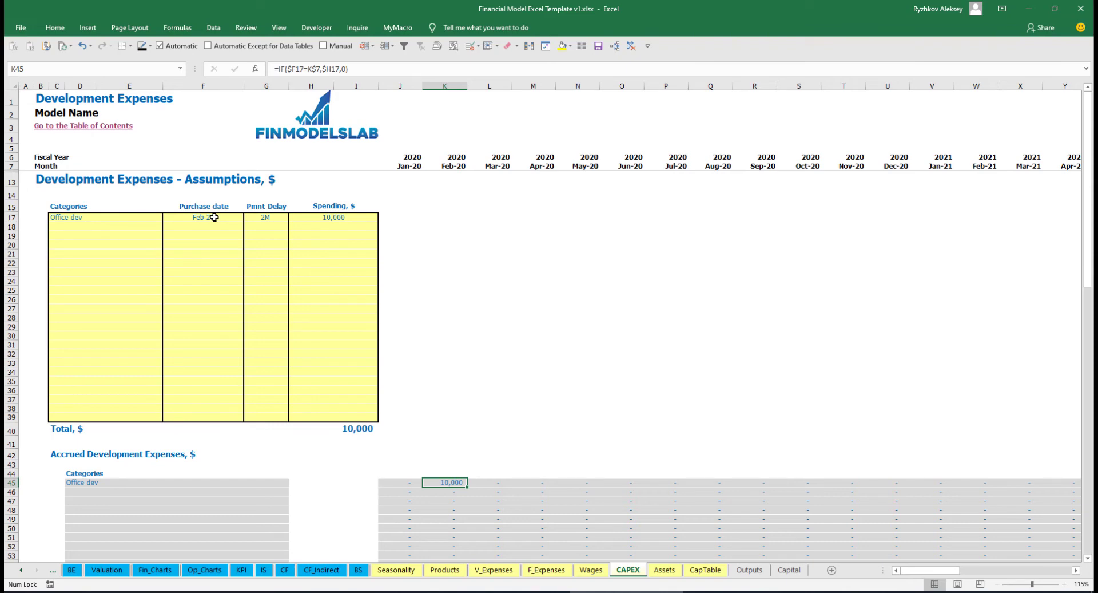
pyautogui.scroll(-10, 448, 292)
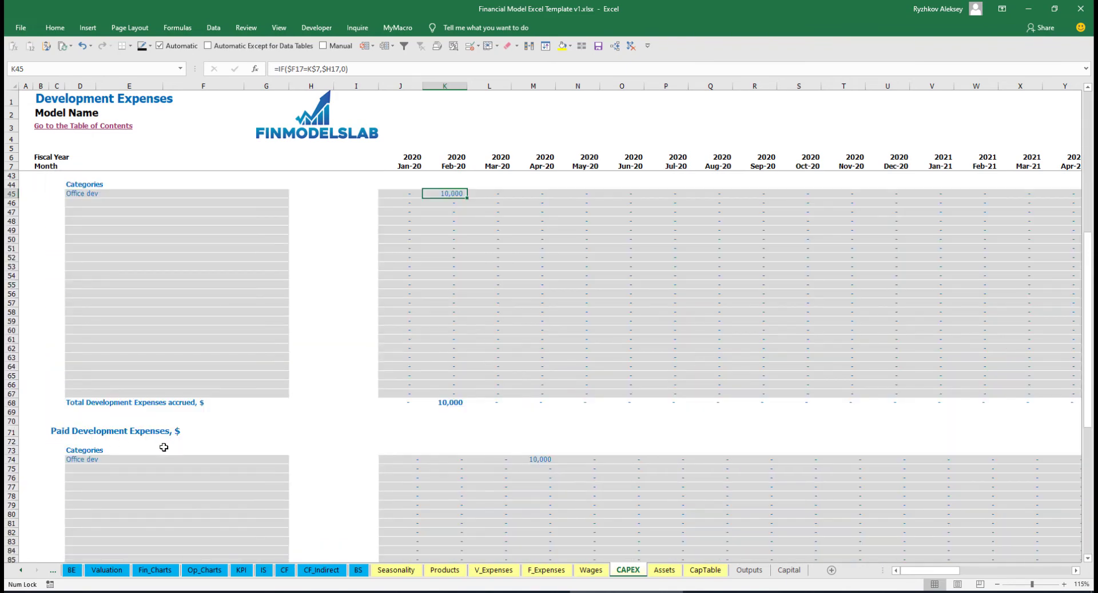
pyautogui.click(534, 459)
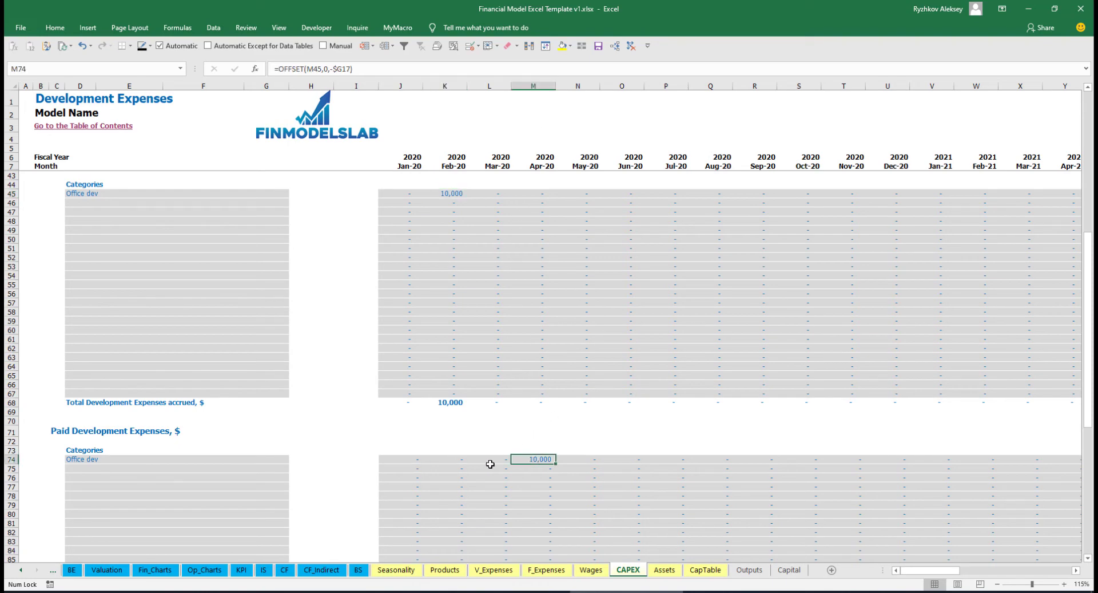
pyautogui.scroll(-3, 514, 459)
pyautogui.scroll(-10, 517, 459)
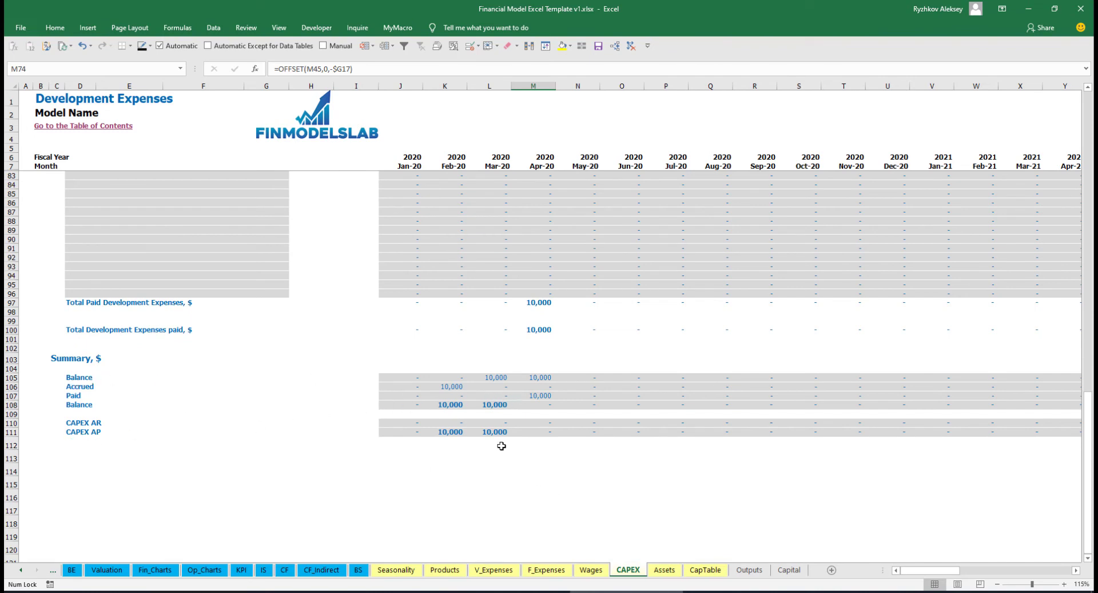
pyautogui.scroll(20, 493, 365)
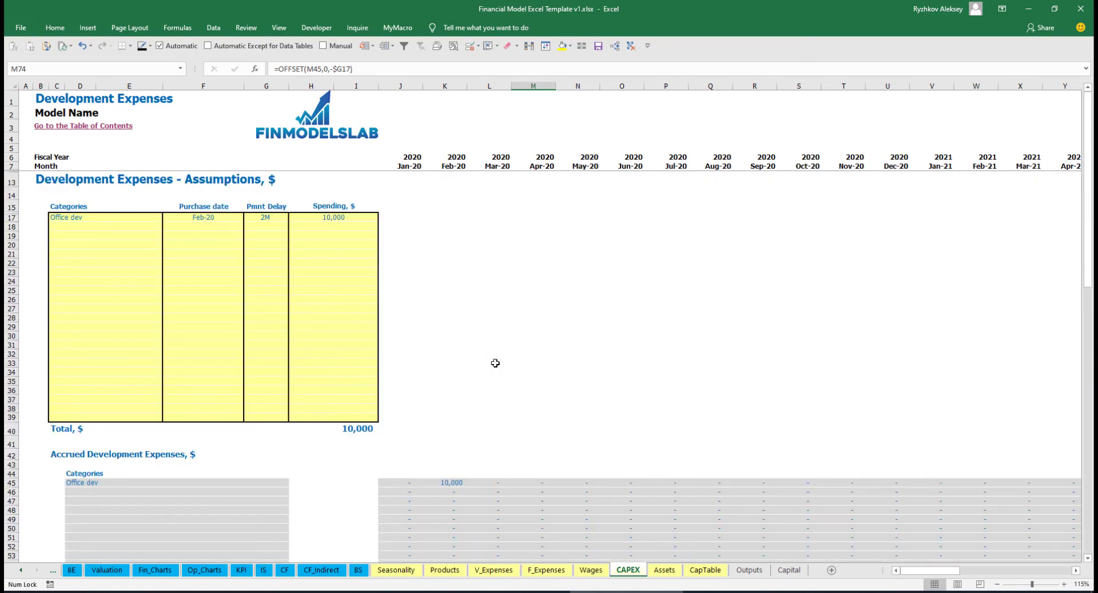
# Add a second development expense category, "Other dev exp", with purchase date Mar-20 and spending of 5000
pyautogui.click(88, 225)
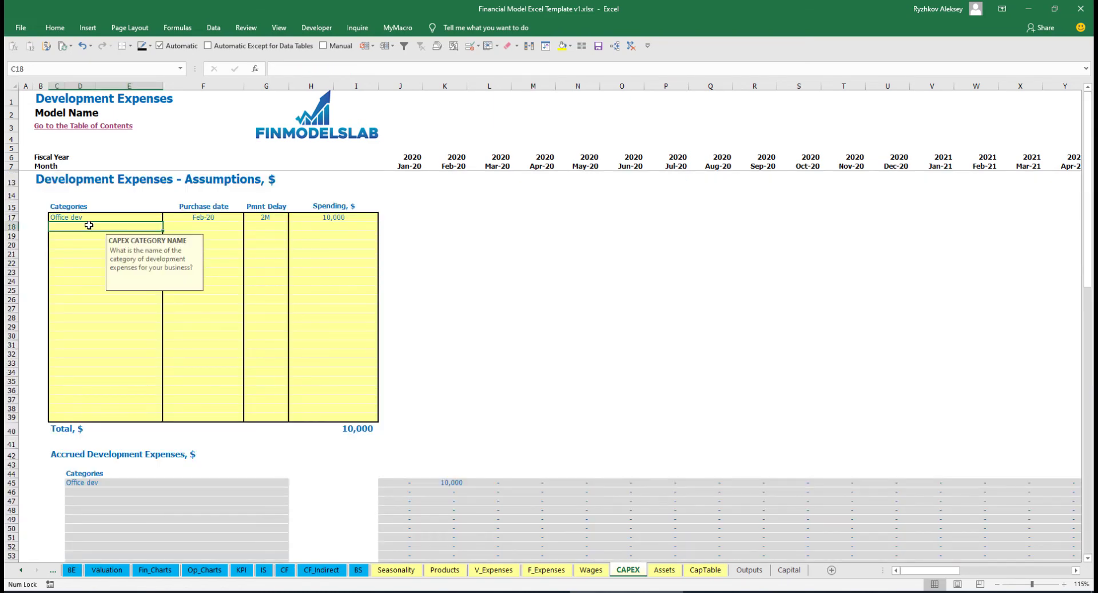
pyautogui.write('Other de')
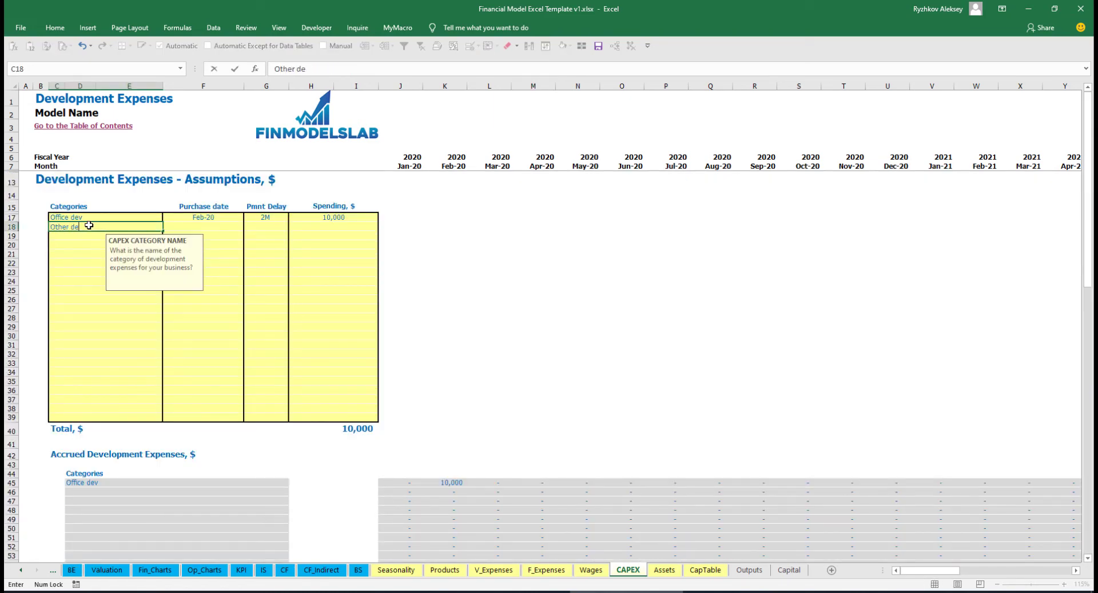
pyautogui.write('v exp')
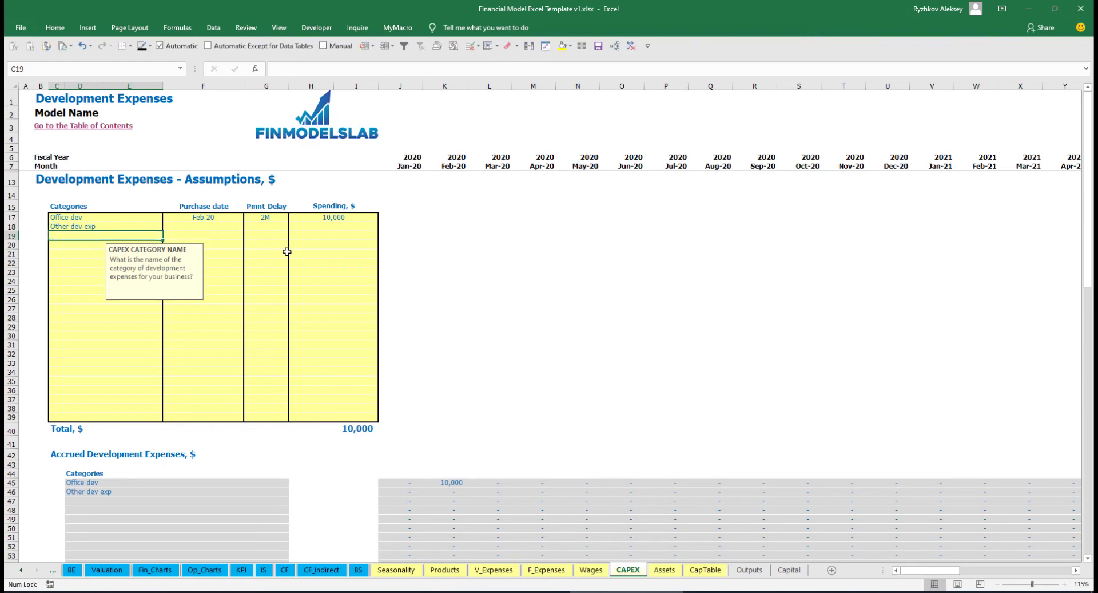
pyautogui.click(225, 222)
pyautogui.click(248, 227)
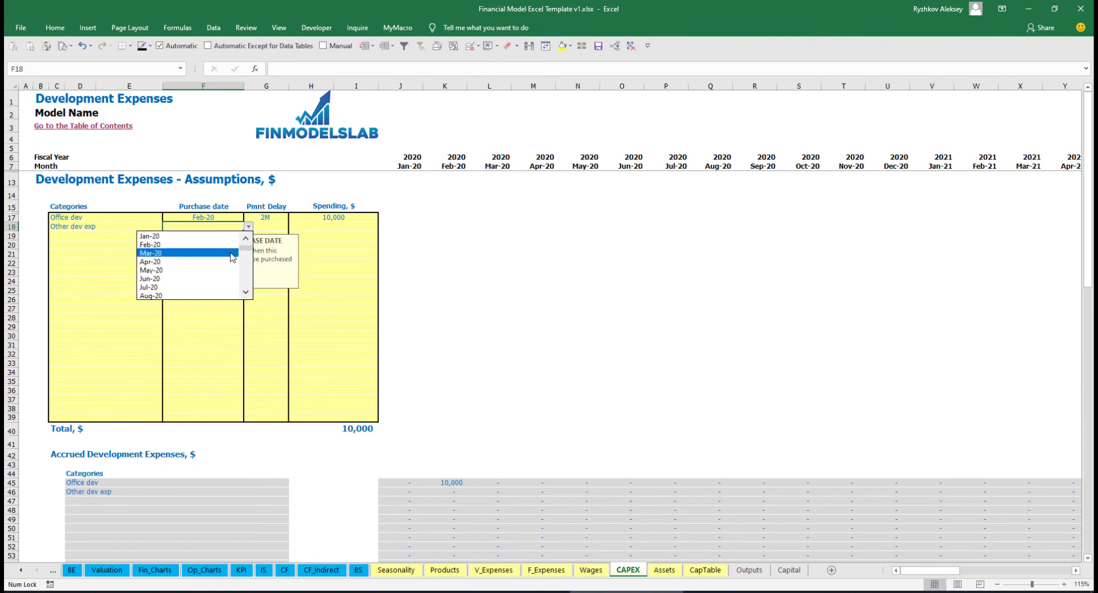
pyautogui.click(226, 255)
pyautogui.click(319, 229)
pyautogui.write('5000')
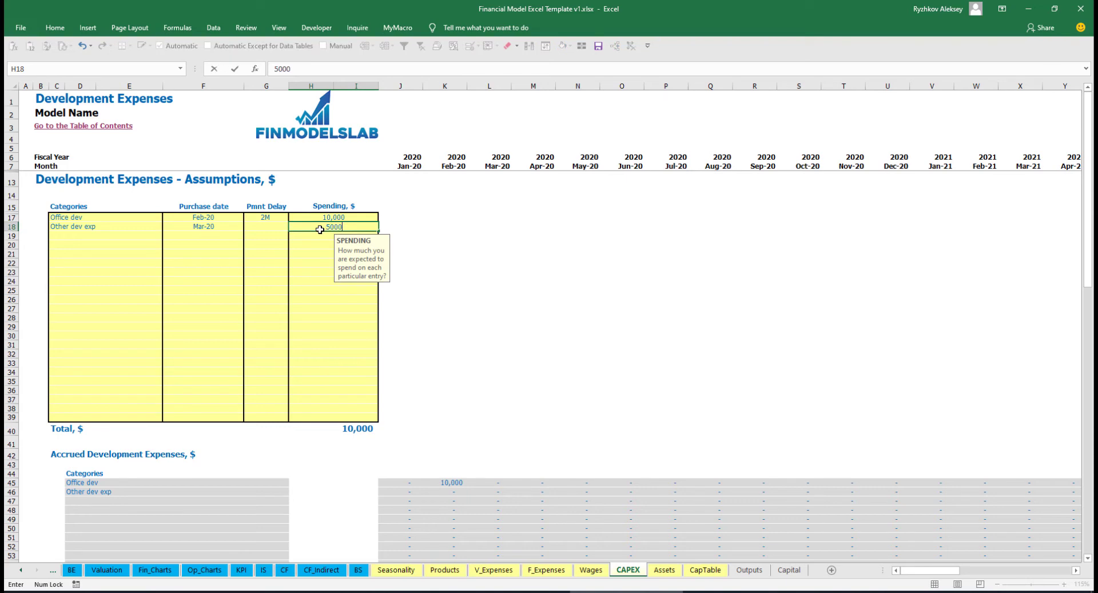
pyautogui.press('Return')
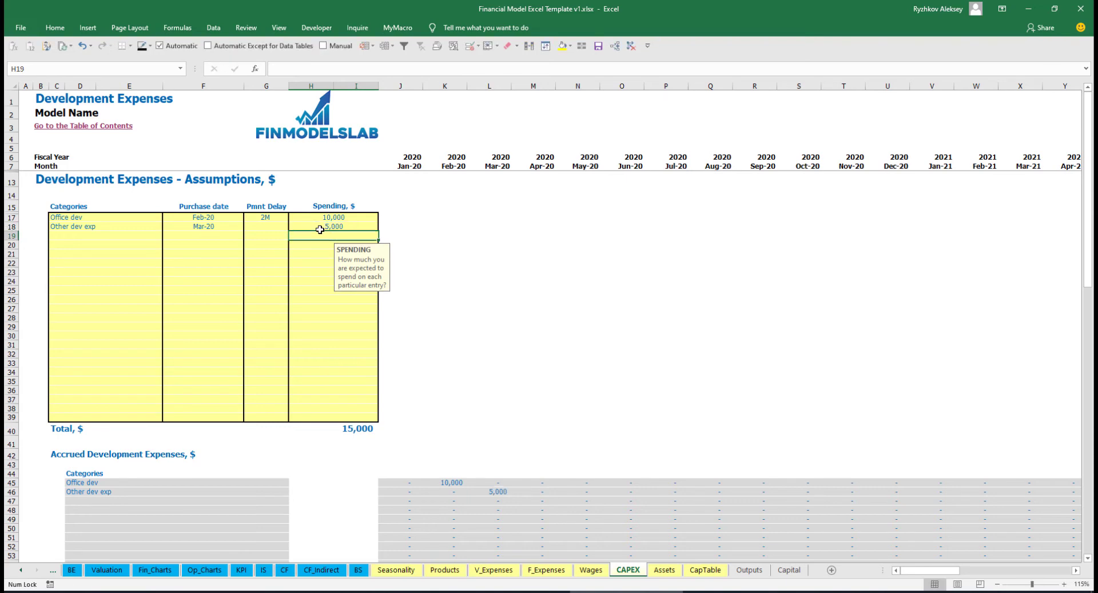
# Set the payment delay of the Other dev exp category to 0M
pyautogui.click(275, 229)
pyautogui.click(293, 227)
pyautogui.click(272, 236)
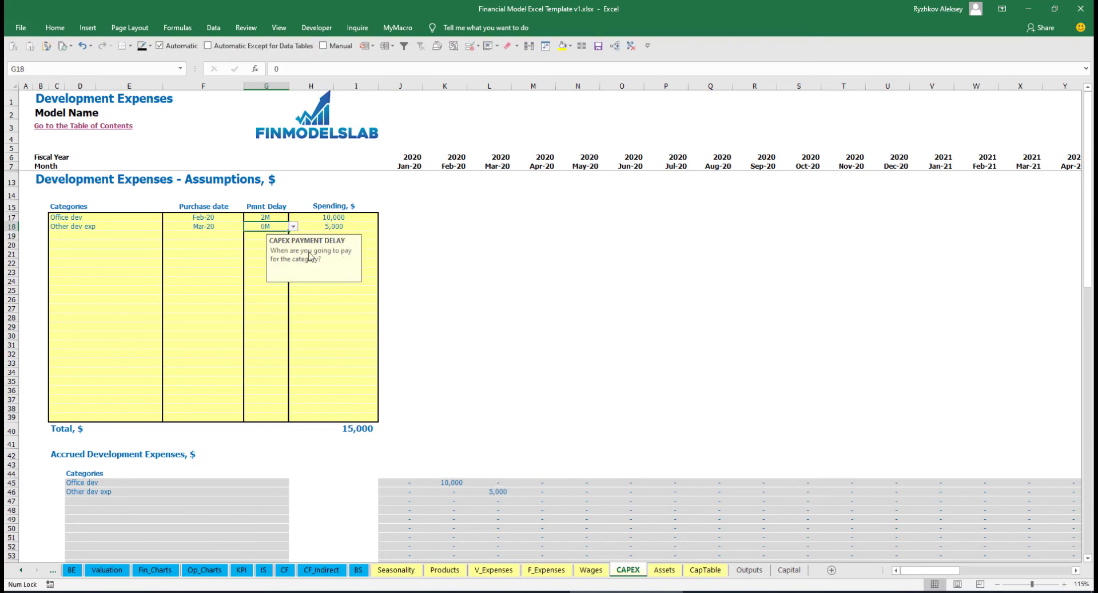
# Compare the March 2020 accrued and paid amounts of the Other dev exp category
pyautogui.scroll(-3, 484, 458)
pyautogui.click(499, 395)
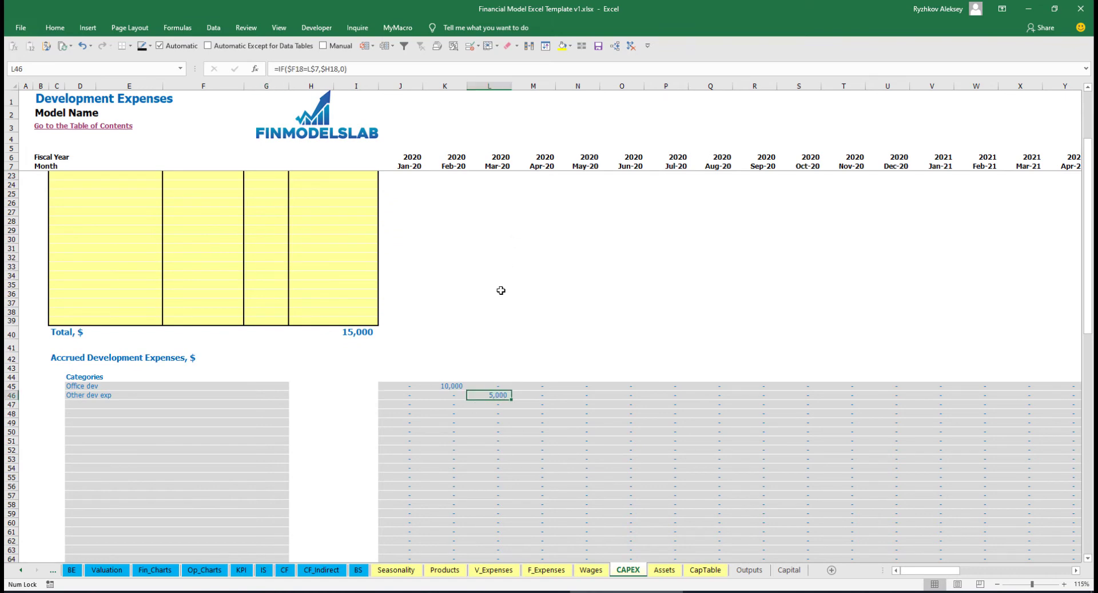
pyautogui.scroll(-10, 494, 396)
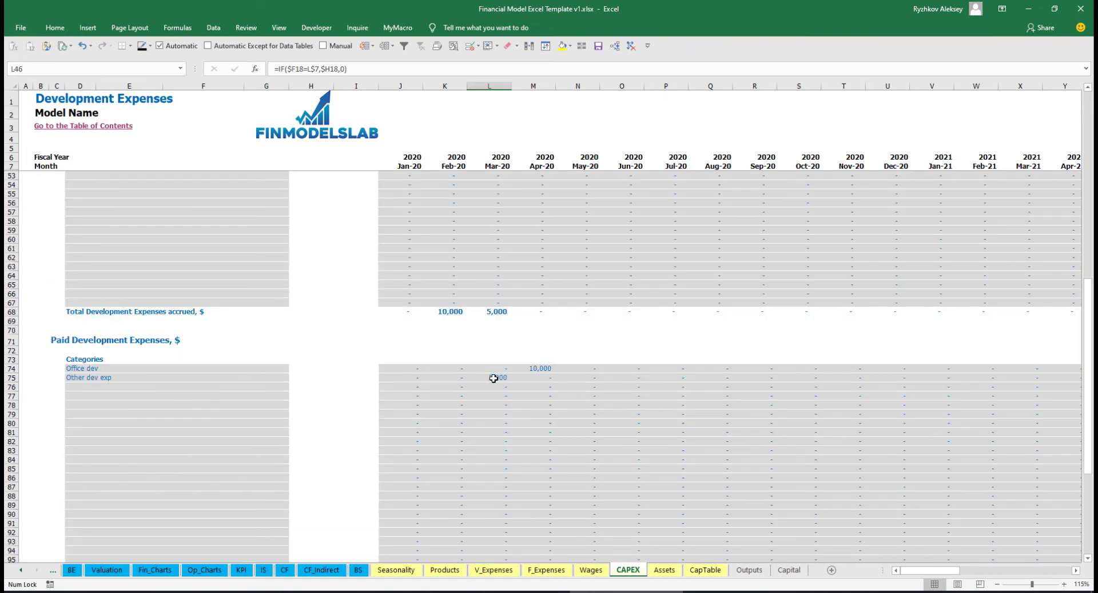
pyautogui.scroll(13, 494, 378)
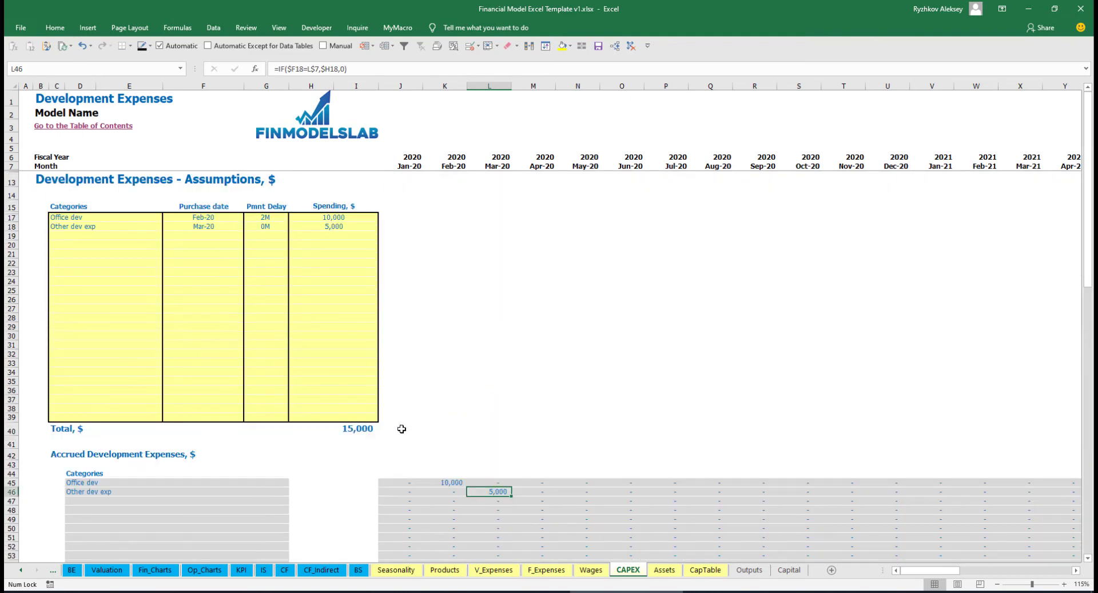
# On the Assets sheet, review the book depreciation, capital expenditure and closing net book value rows of Development Expenses
pyautogui.click(664, 570)
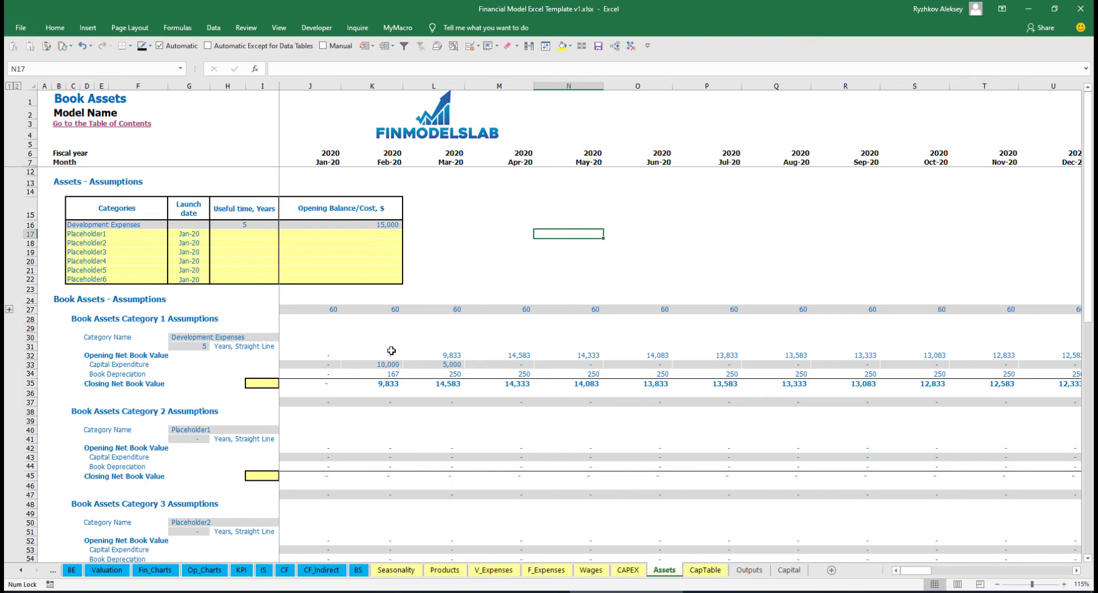
pyautogui.click(28, 373)
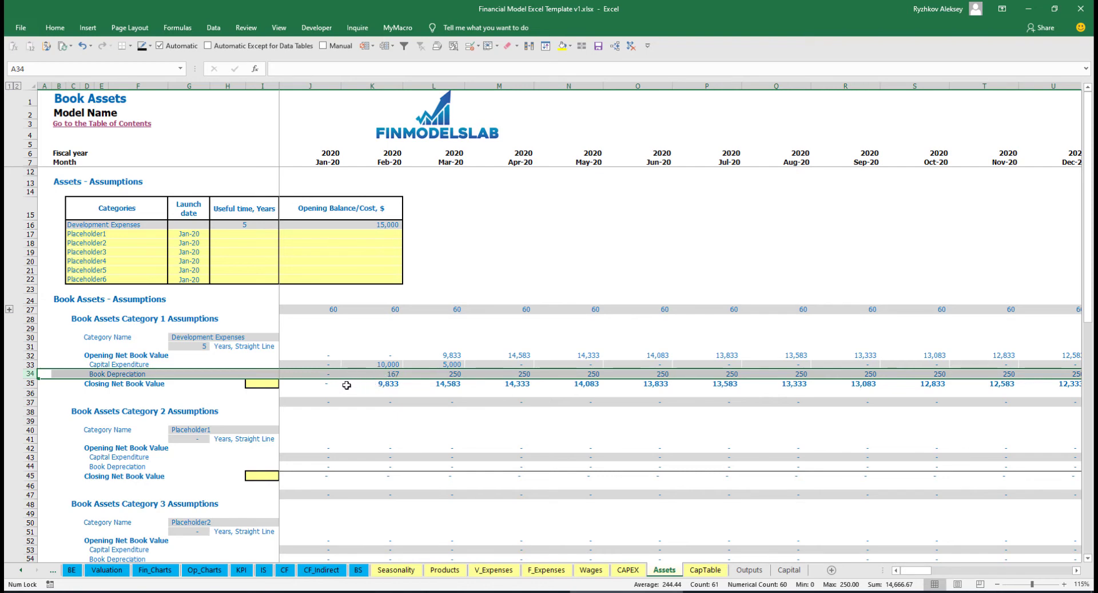
pyautogui.moveTo(307, 364); pyautogui.dragTo(569, 364)
pyautogui.moveTo(326, 384); pyautogui.dragTo(640, 386)
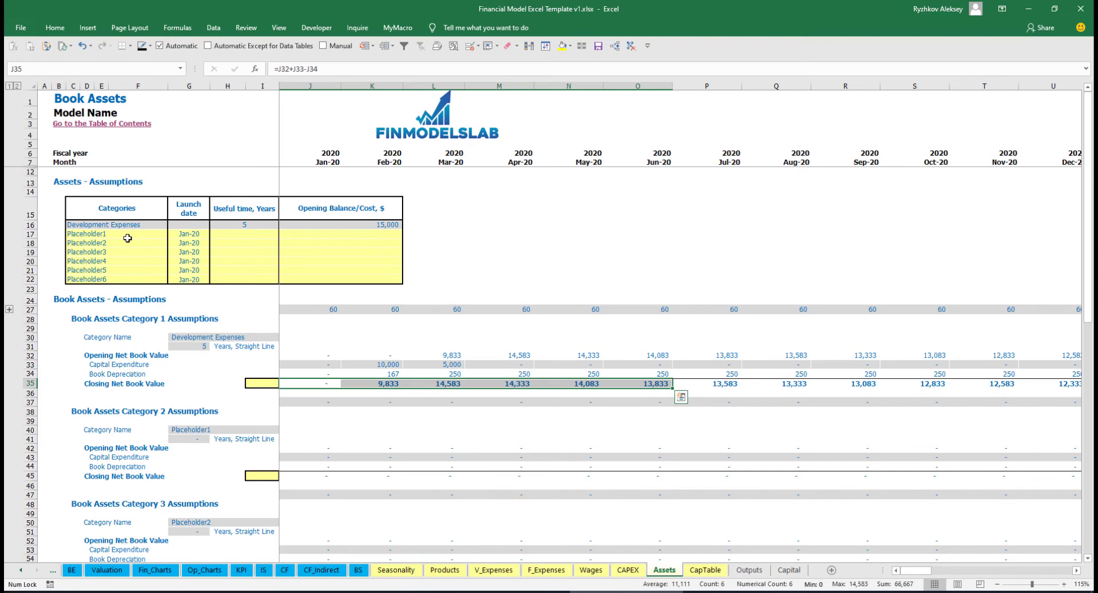
# Name the first placeholder asset category "Other assets" and set its useful time to 10 years
pyautogui.click(131, 230)
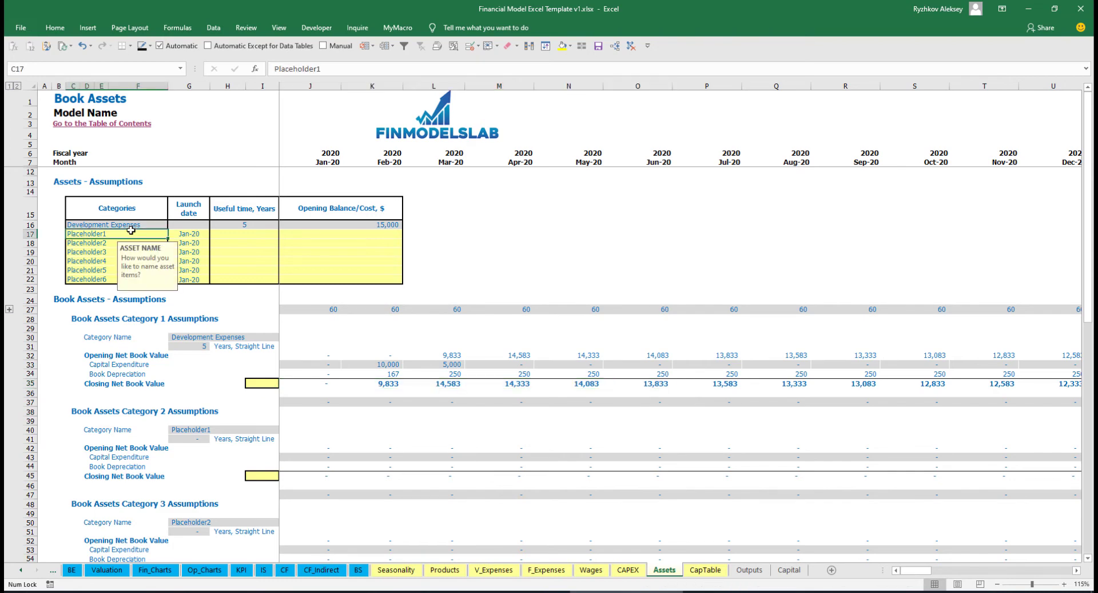
pyautogui.write('Other assets')
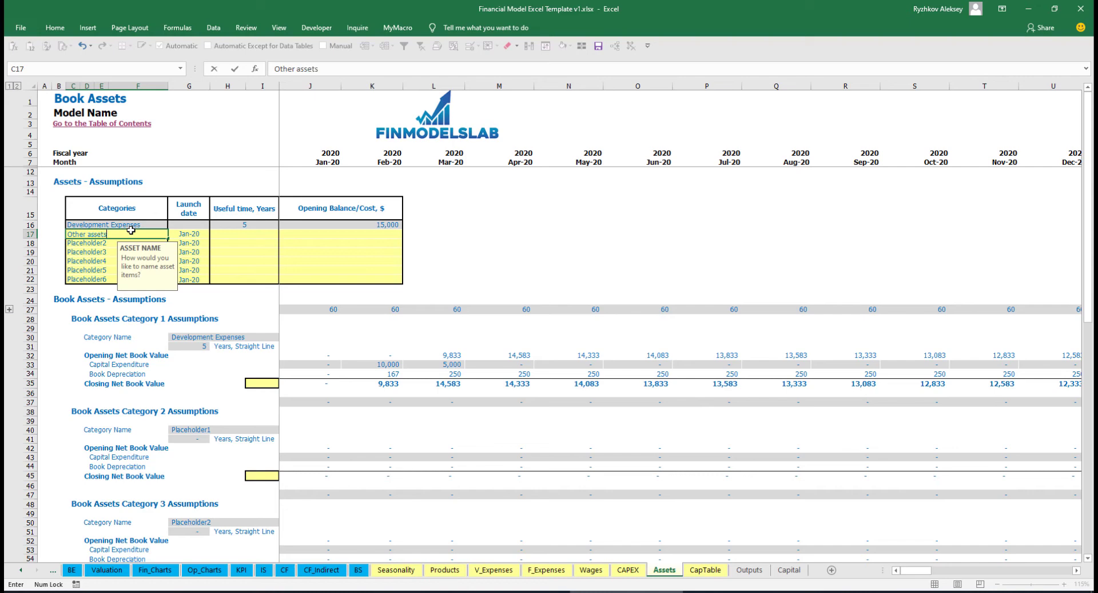
pyautogui.press('Return')
pyautogui.click(269, 233)
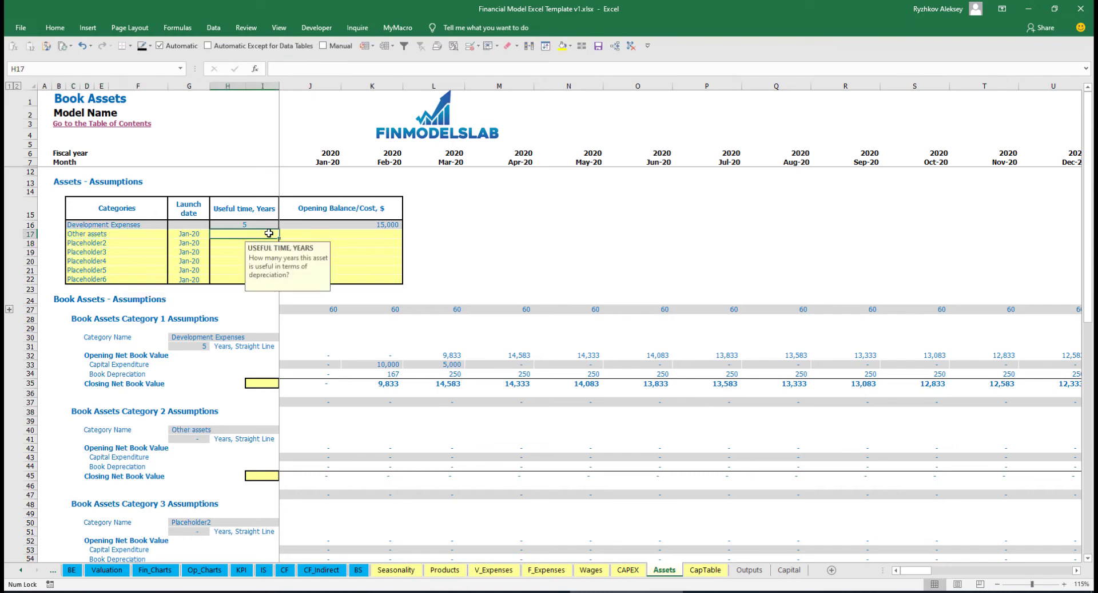
pyautogui.write('10')
pyautogui.press('Return')
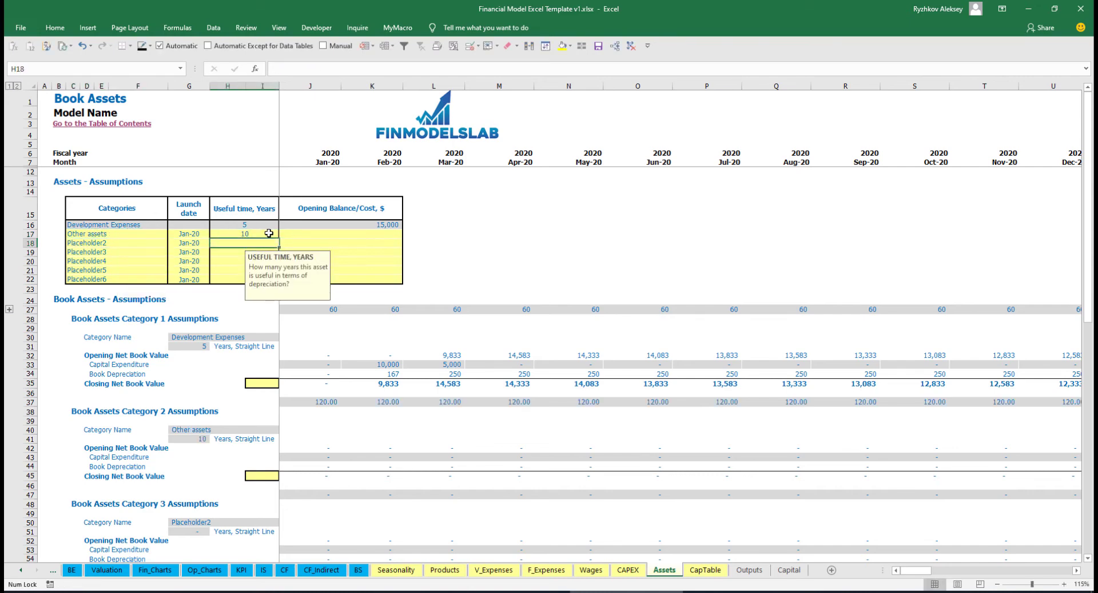
# Give Other assets an opening balance/cost of 25000 and set its launch date to Apr-20
pyautogui.click(344, 235)
pyautogui.write('25000')
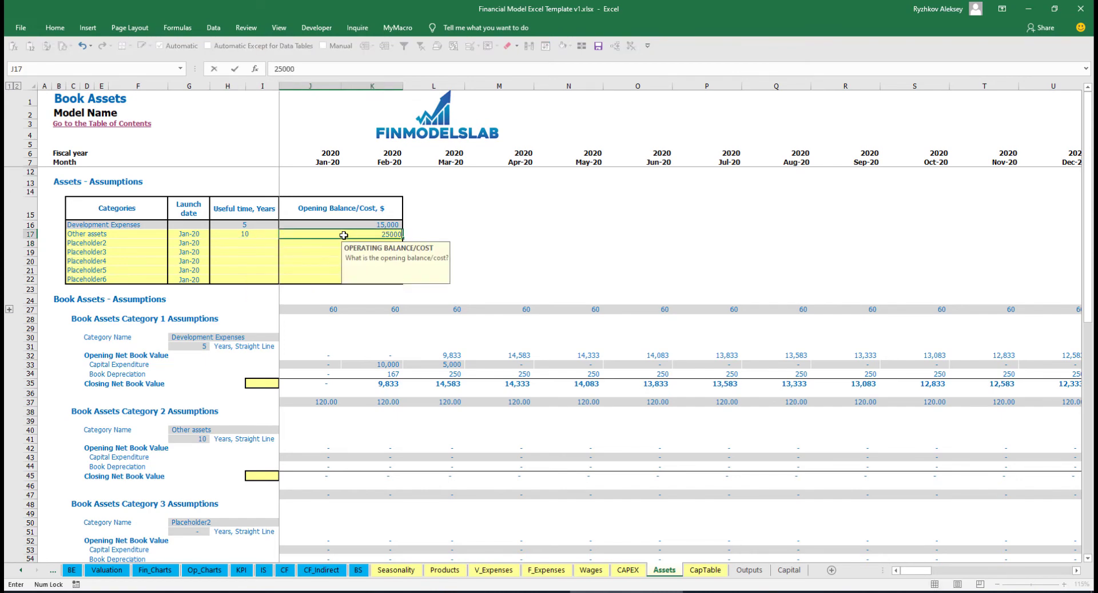
pyautogui.press('Return')
pyautogui.click(196, 233)
pyautogui.click(213, 236)
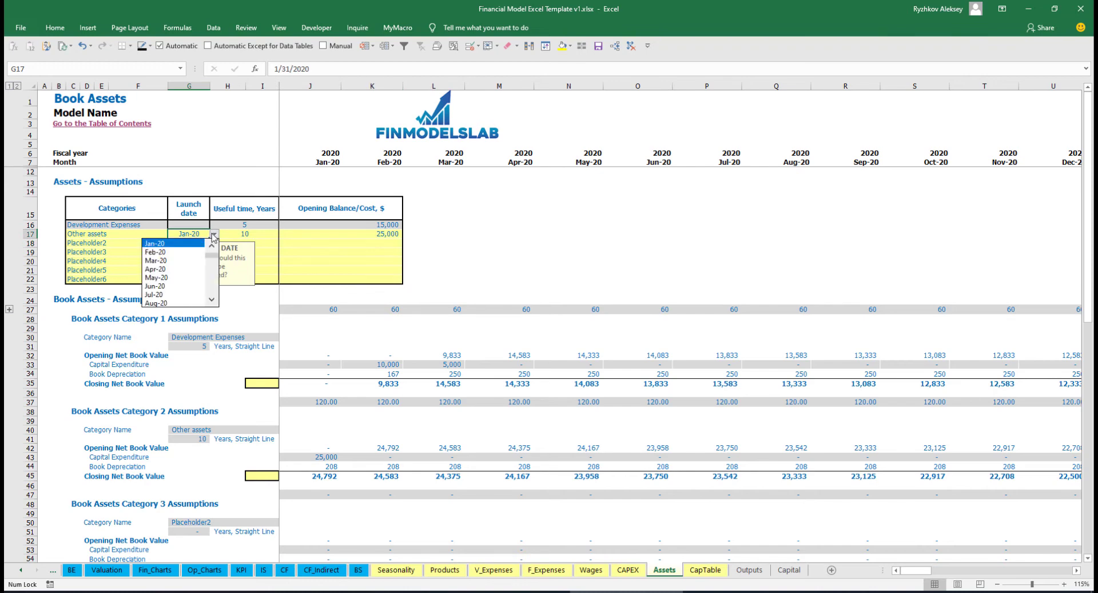
pyautogui.click(192, 269)
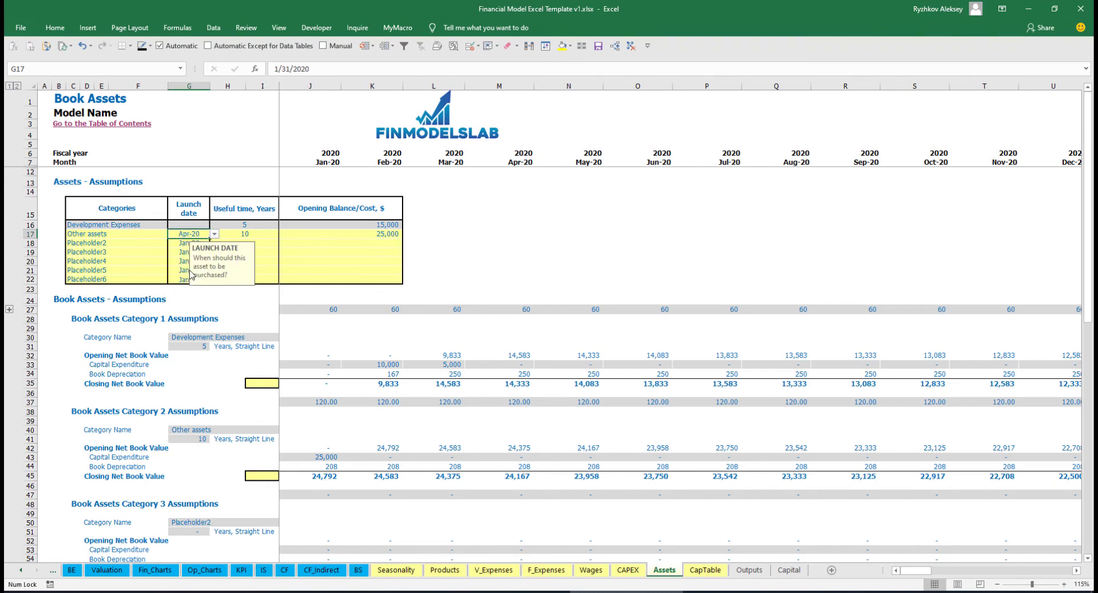
# Review the April 2020 capital expenditure and the monthly book depreciation and closing net book value of Other assets
pyautogui.click(522, 457)
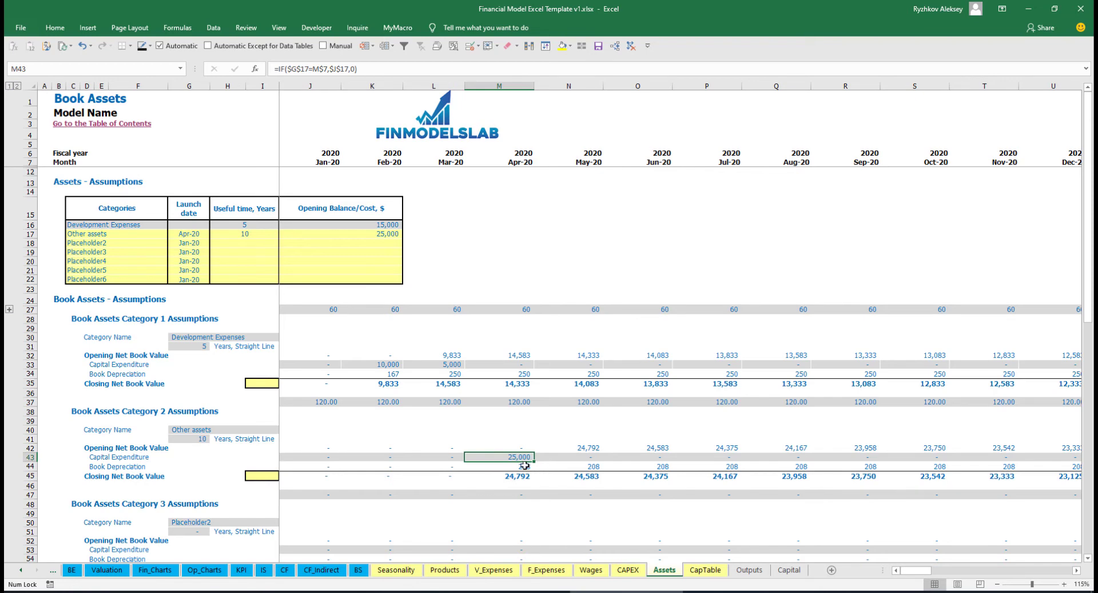
pyautogui.moveTo(525, 465); pyautogui.dragTo(709, 464)
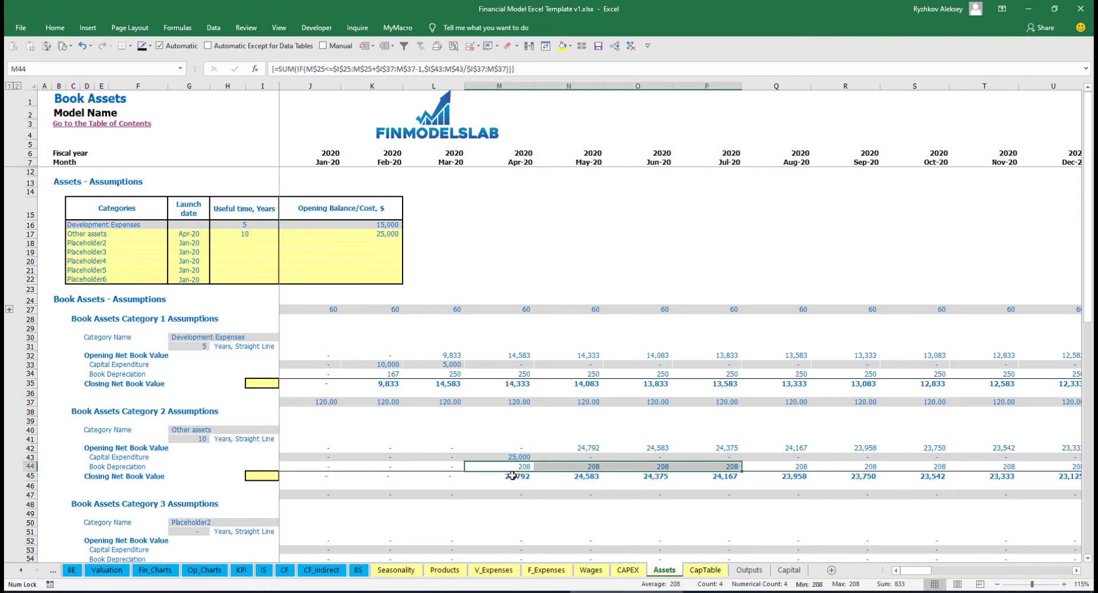
pyautogui.moveTo(524, 479); pyautogui.dragTo(753, 475)
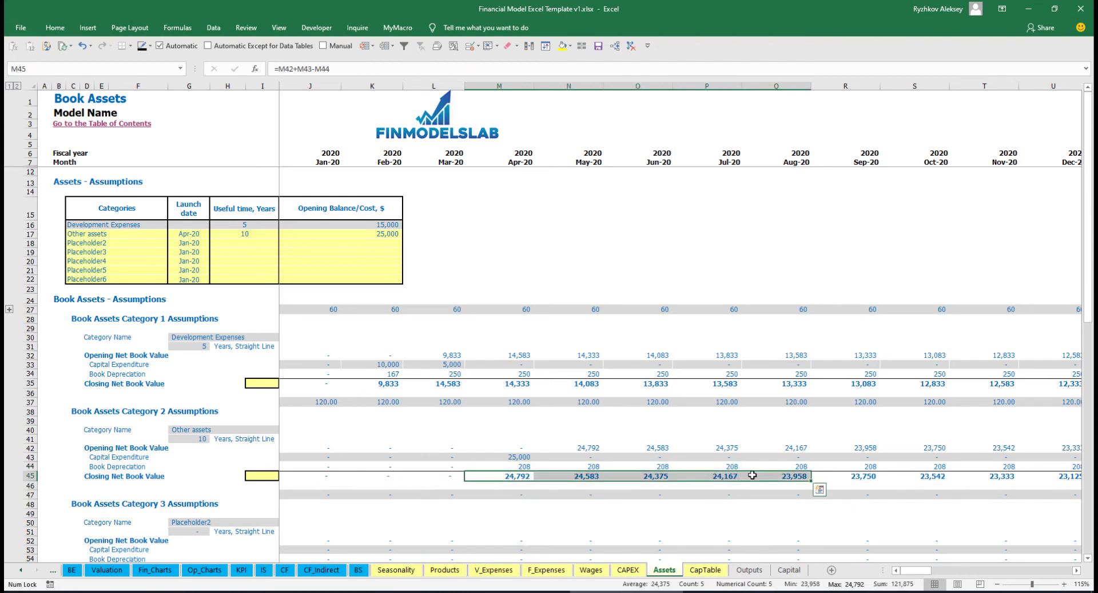
# Check the asset effects on the income statement, cash flow statement and the balance sheet's Fixed Assets, CAPEX Prepayment and CAPEX Payable rows
pyautogui.click(264, 570)
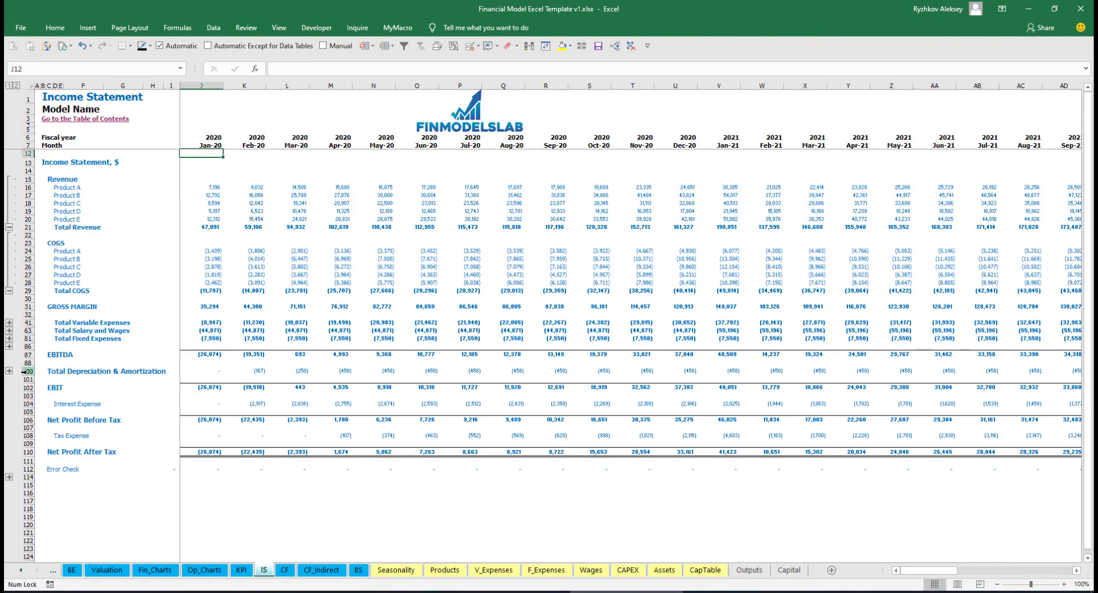
pyautogui.click(284, 569)
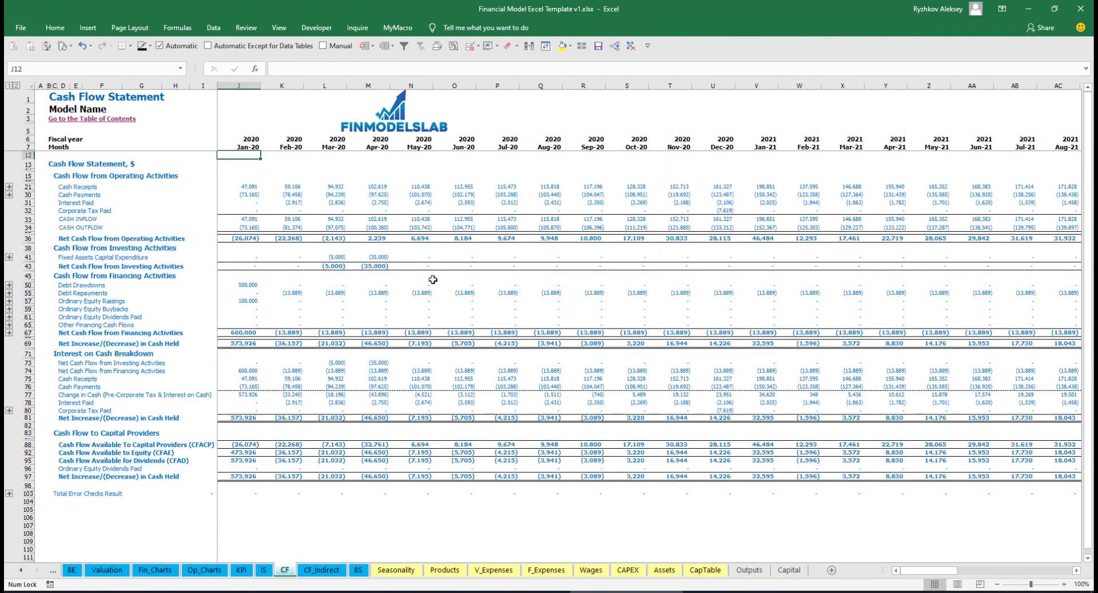
pyautogui.click(357, 570)
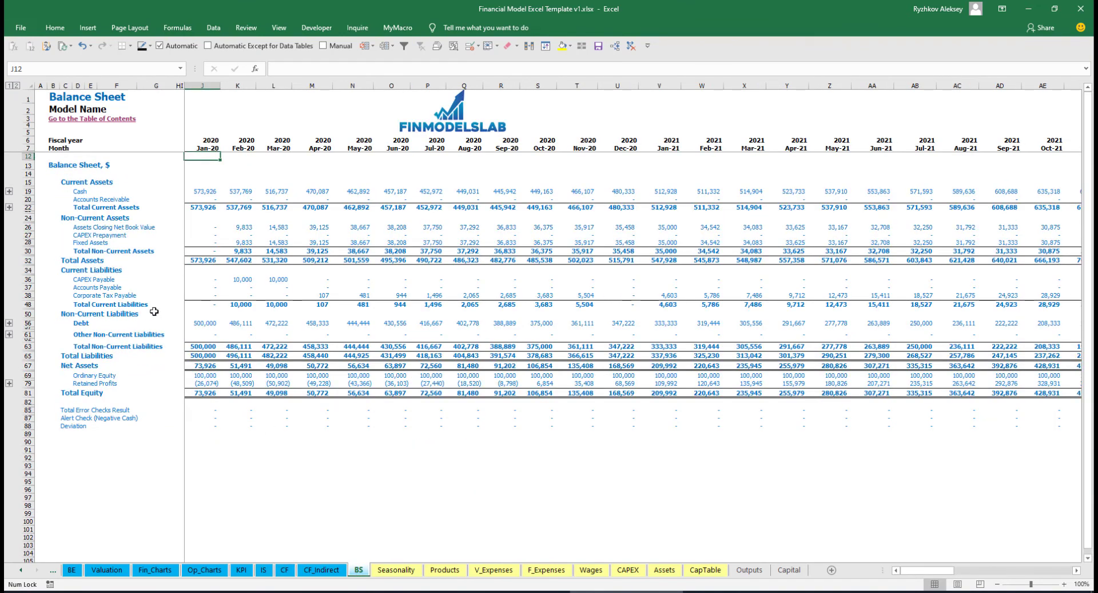
pyautogui.click(27, 242)
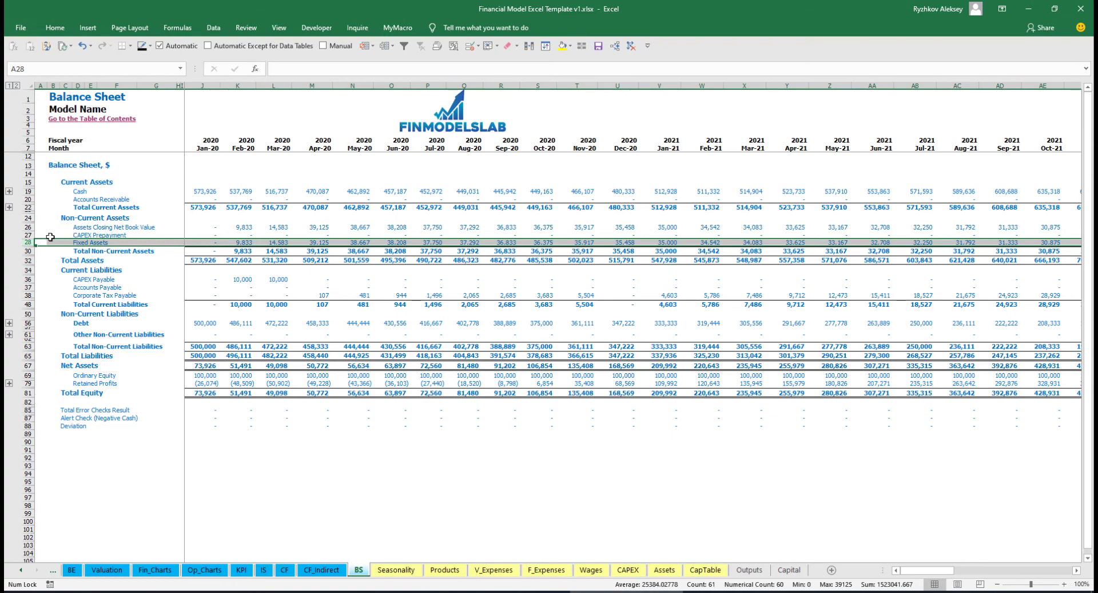
pyautogui.click(26, 234)
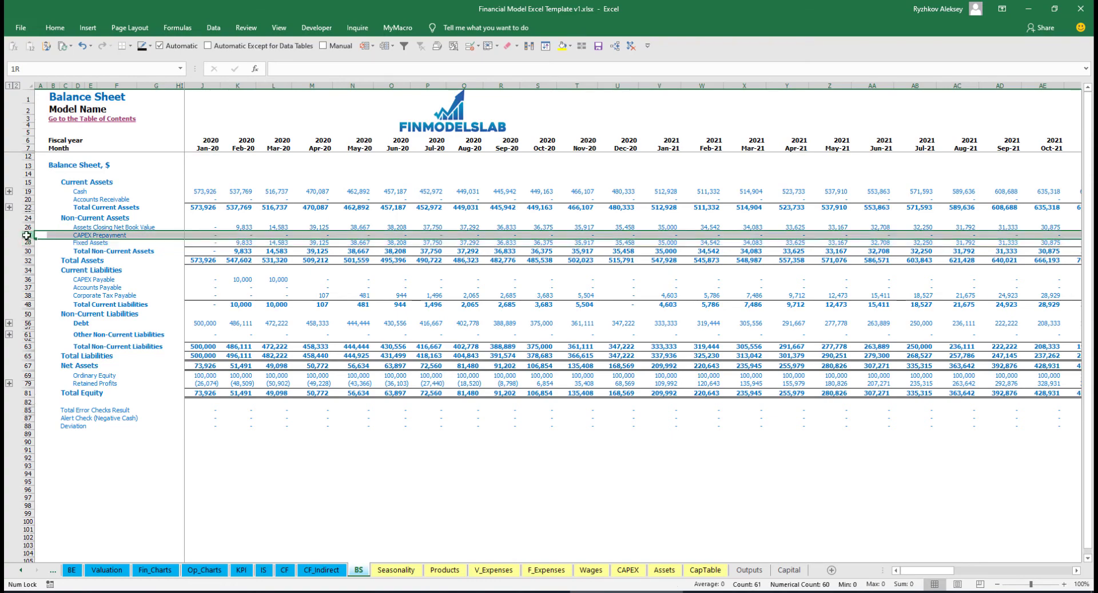
pyautogui.click(29, 279)
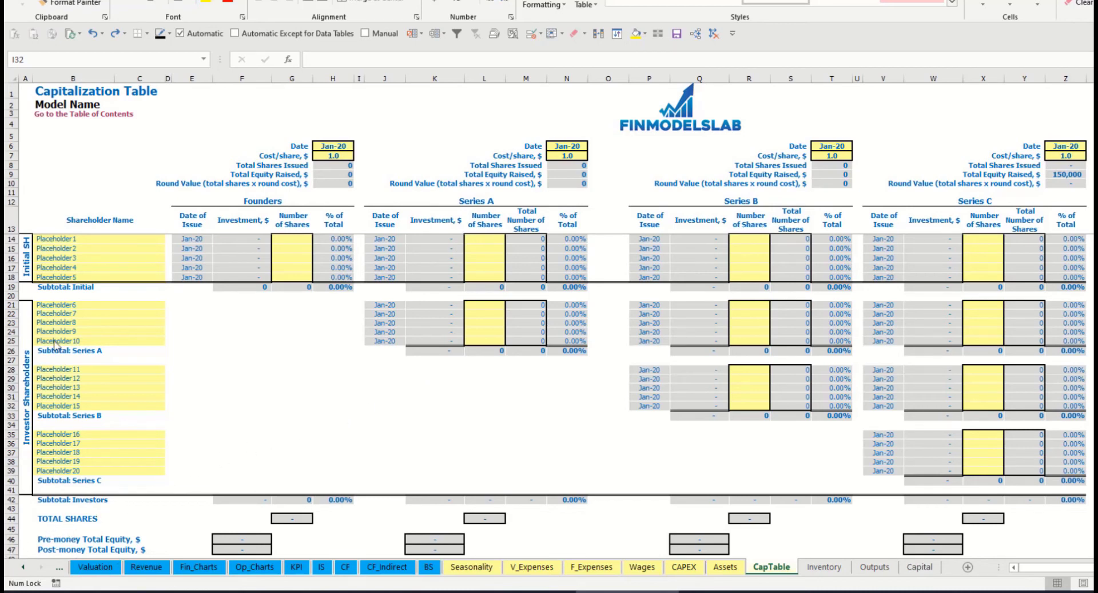
# In the capitalization table, name the first two initial shareholders "Founder 1" and "Founder 2"
pyautogui.click(58, 237)
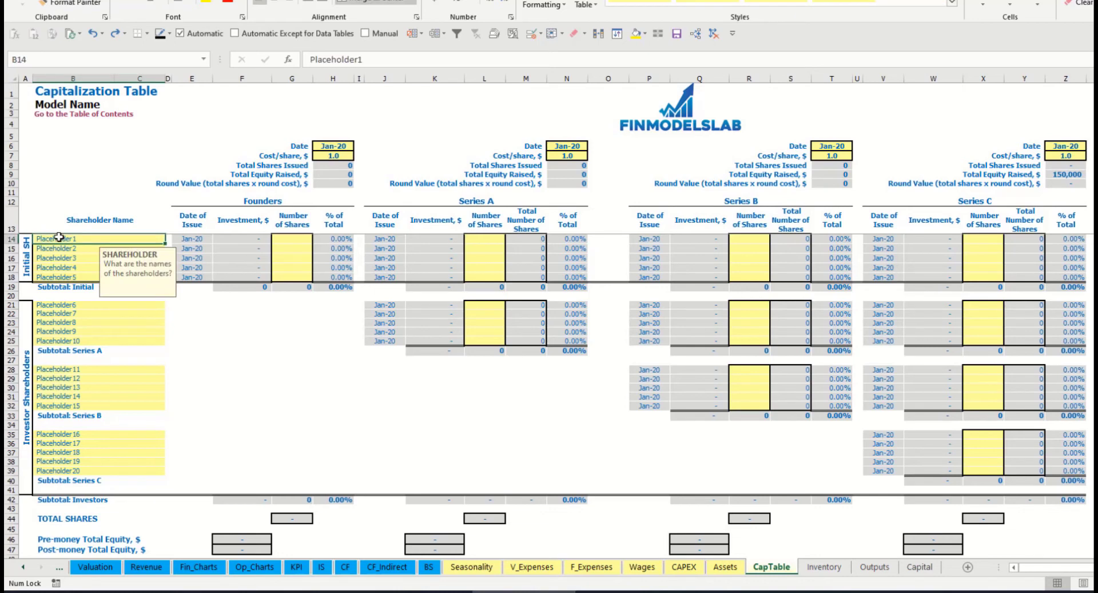
pyautogui.write('Foun')
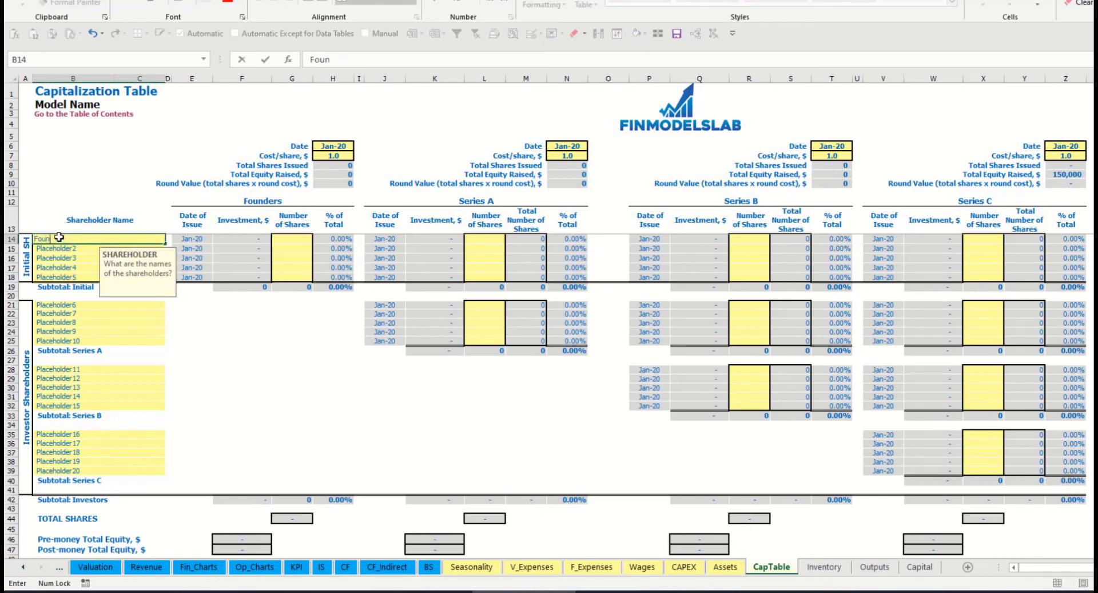
pyautogui.write('der 1')
pyautogui.hotkey('ctrl', 'Return')
pyautogui.hotkey('ctrl', 'c')
pyautogui.press('Down')
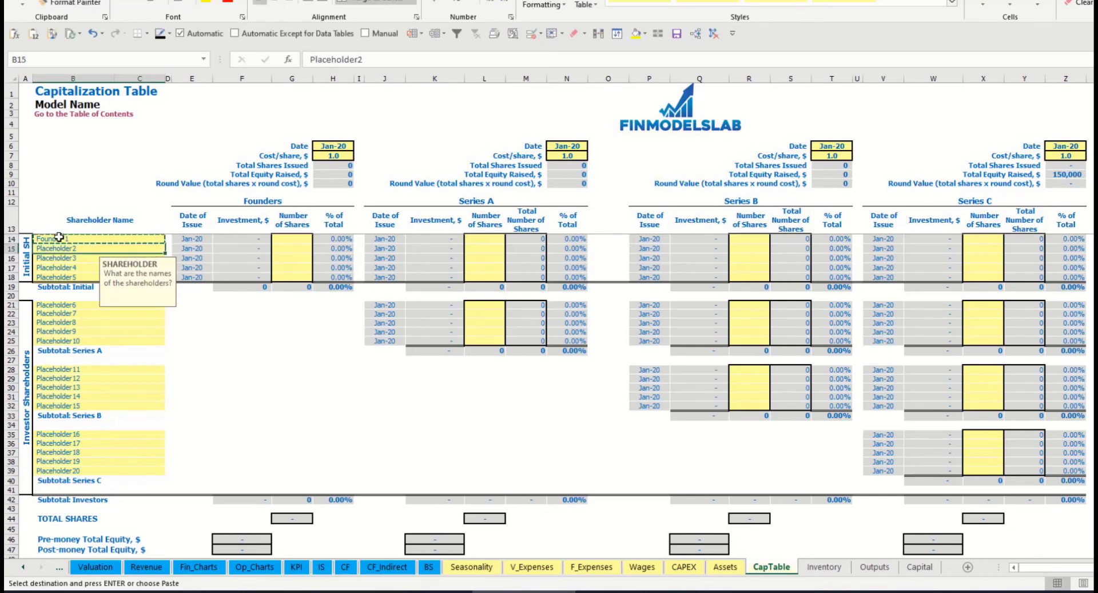
pyautogui.hotkey('ctrl', 'v')
pyautogui.click(364, 66)
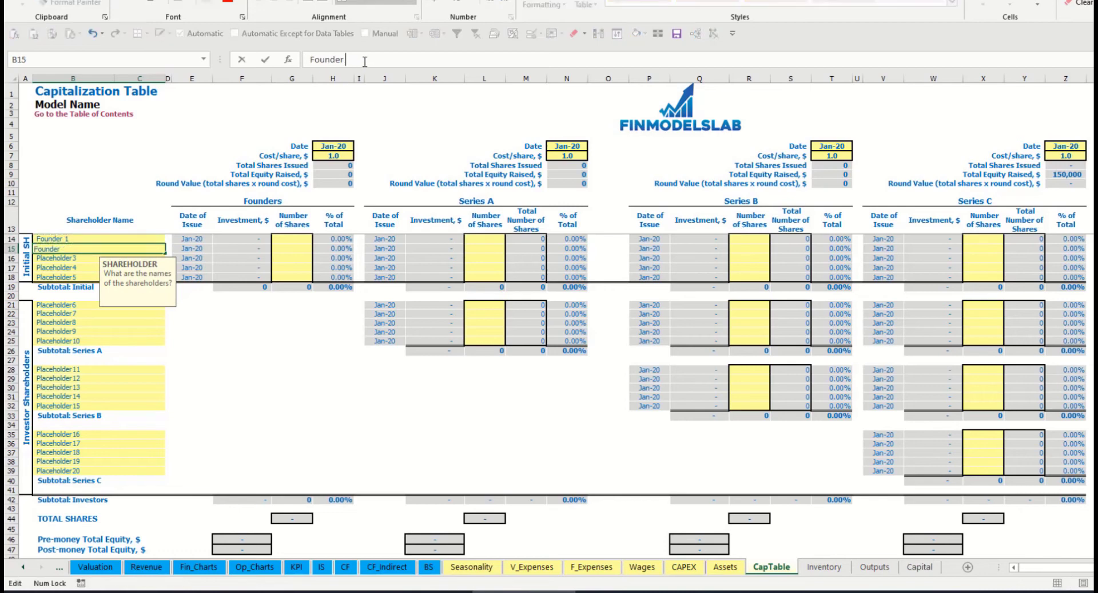
pyautogui.write('2')
pyautogui.press('Return')
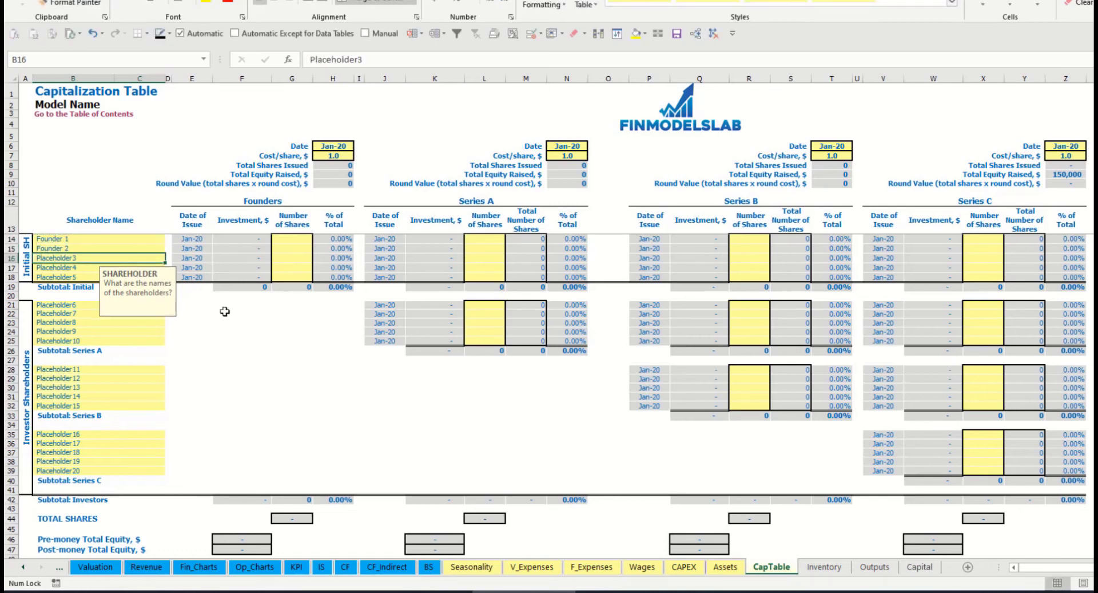
# Enter 10000 shares for Founder 1 and 20000 shares for Founder 2 in the Founders round
pyautogui.click(119, 239)
pyautogui.click(297, 239)
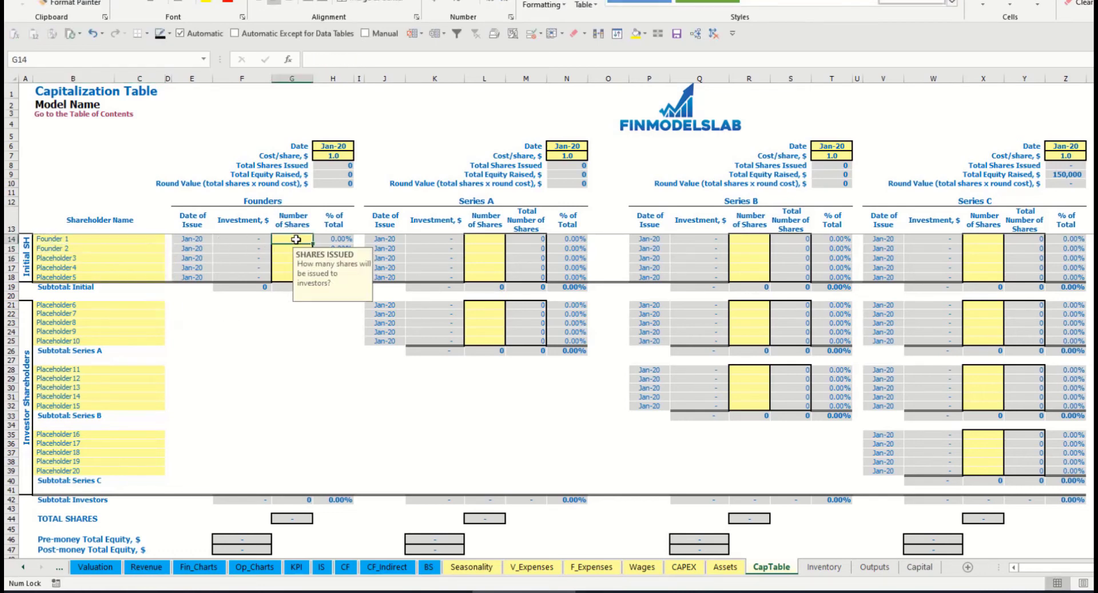
pyautogui.write('10,0')
pyautogui.write('0')
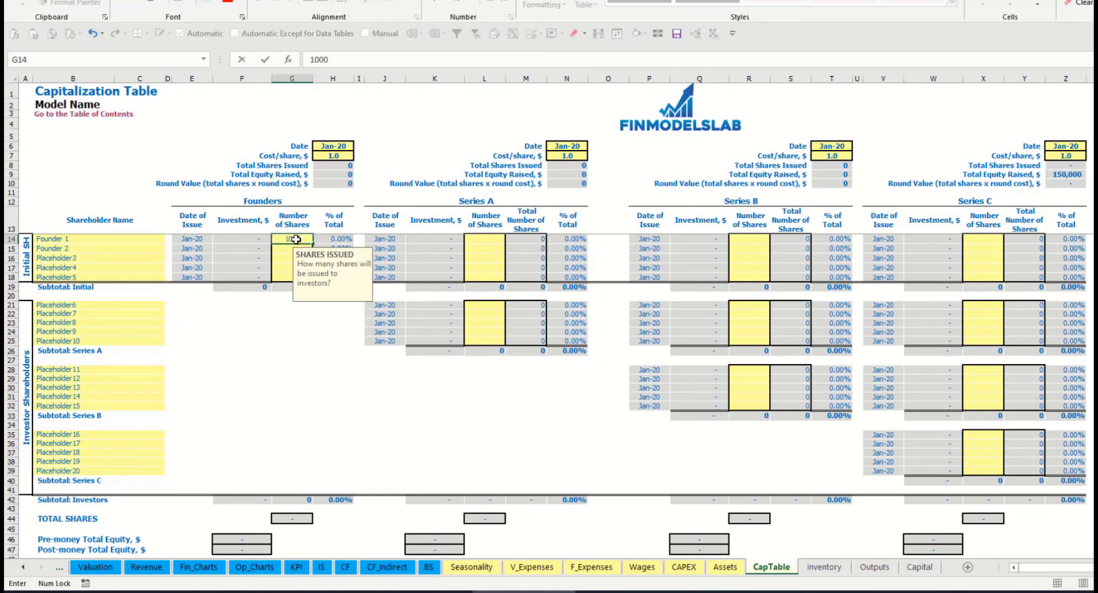
pyautogui.write('0')
pyautogui.press('Return')
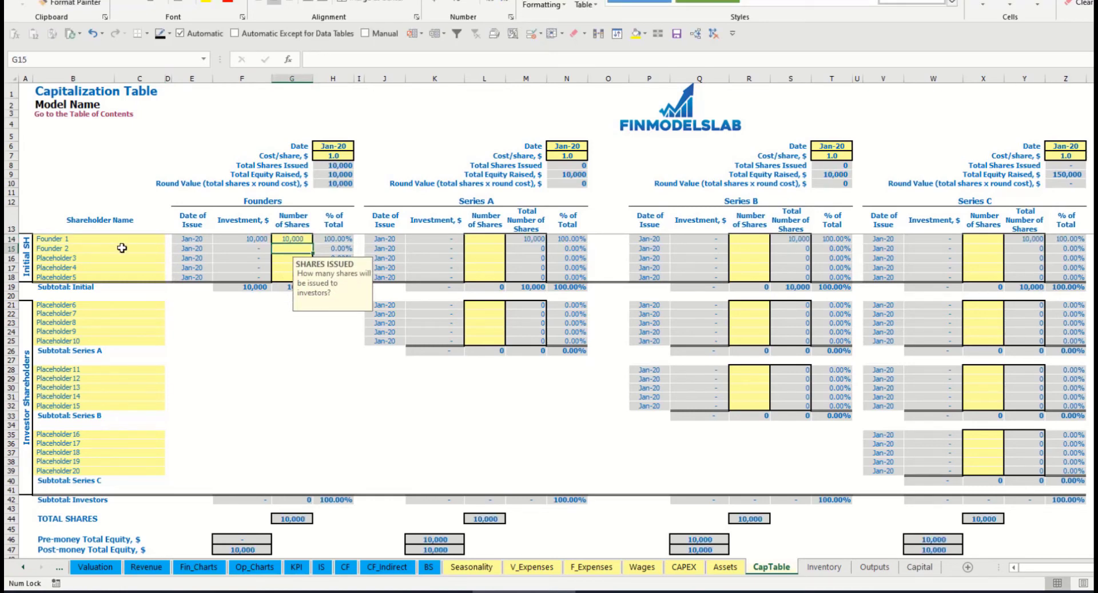
pyautogui.write('20000')
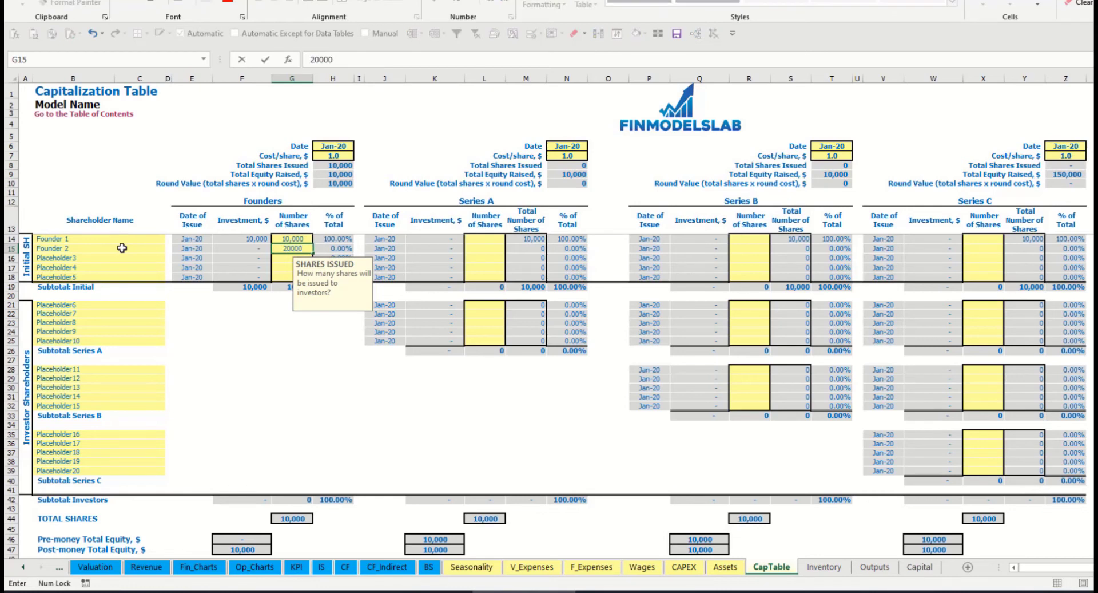
pyautogui.press('Return')
# Set the Founders round cost per share to 2 and its close date to Feb-20
pyautogui.click(334, 147)
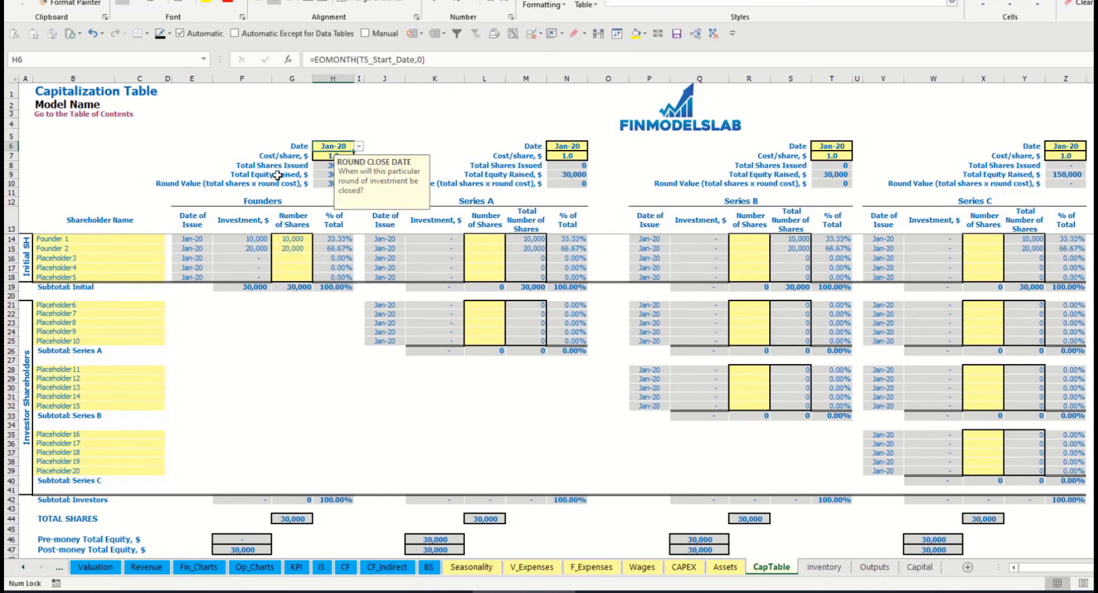
pyautogui.click(323, 156)
pyautogui.write('2')
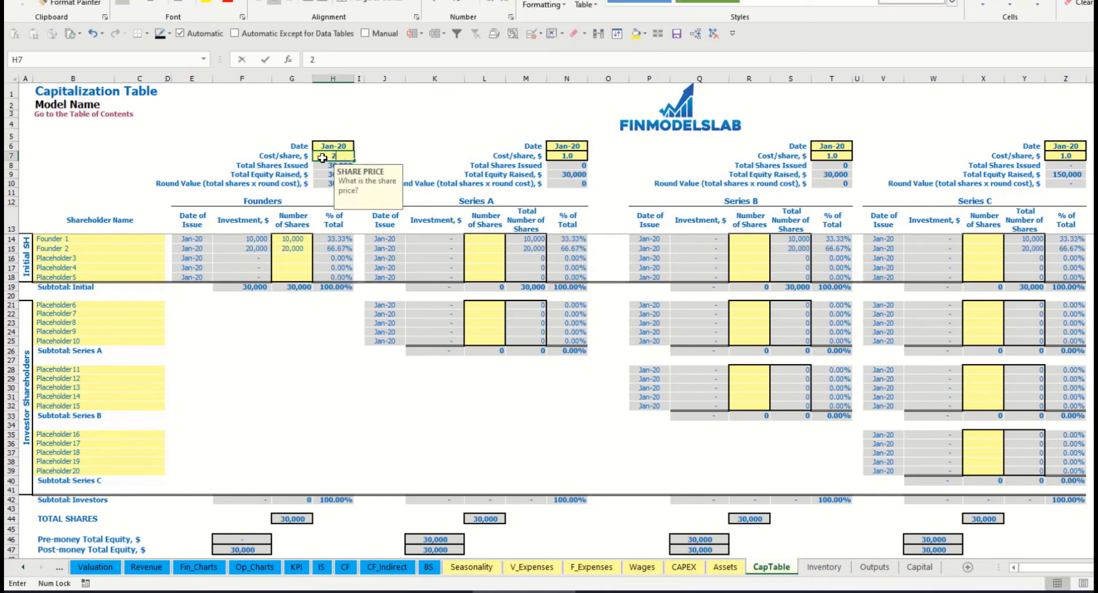
pyautogui.press('Return')
pyautogui.click(331, 147)
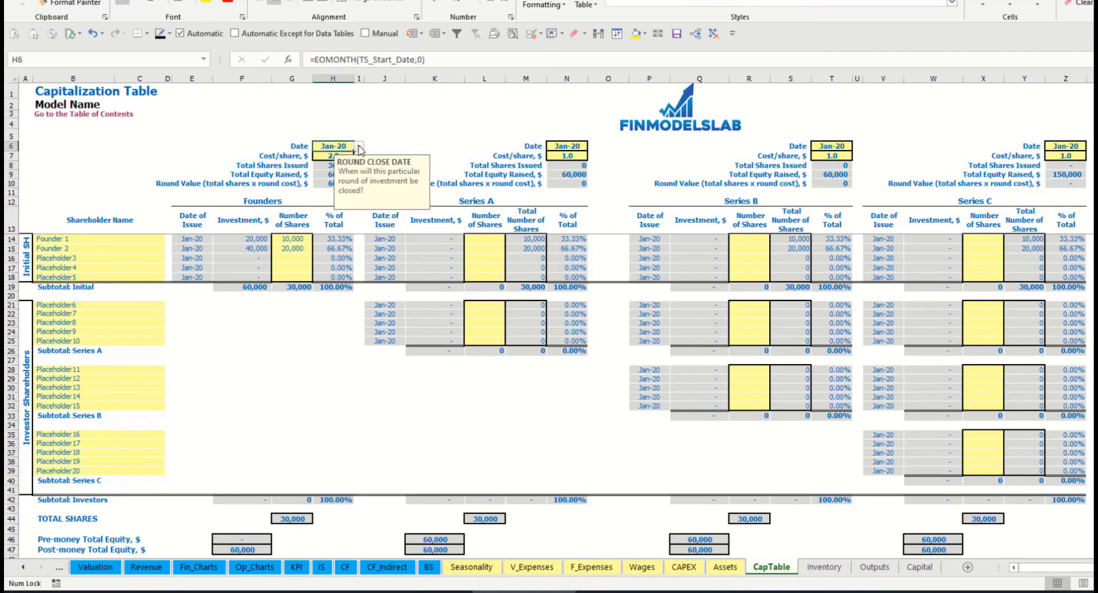
pyautogui.click(359, 146)
pyautogui.click(339, 165)
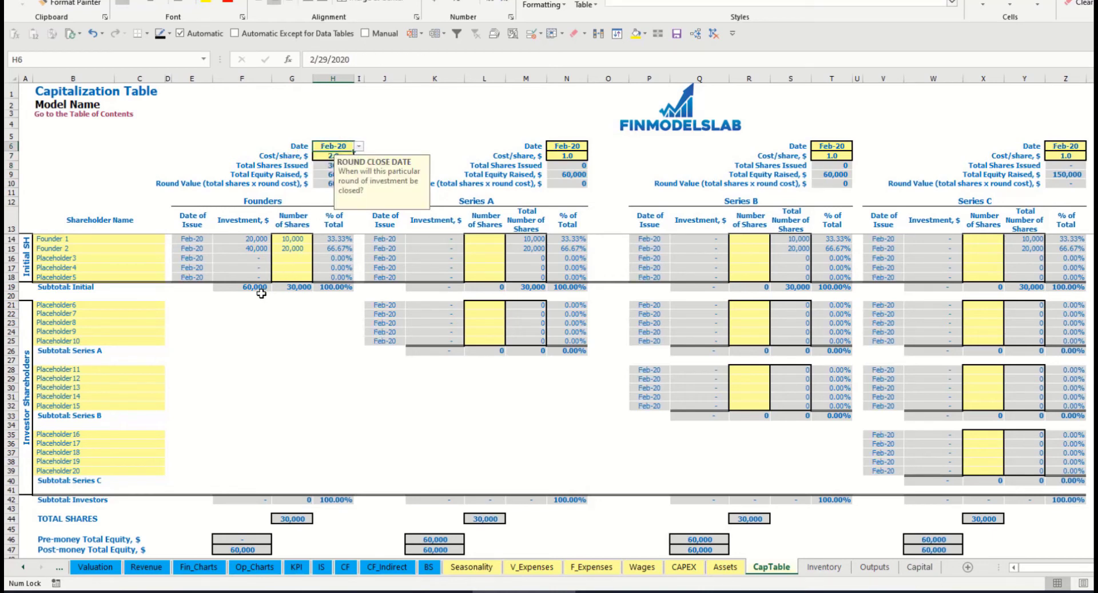
# Review the founders' investments, their subtotal, the post-money total equity and Founder 1's ownership percentage
pyautogui.click(250, 239)
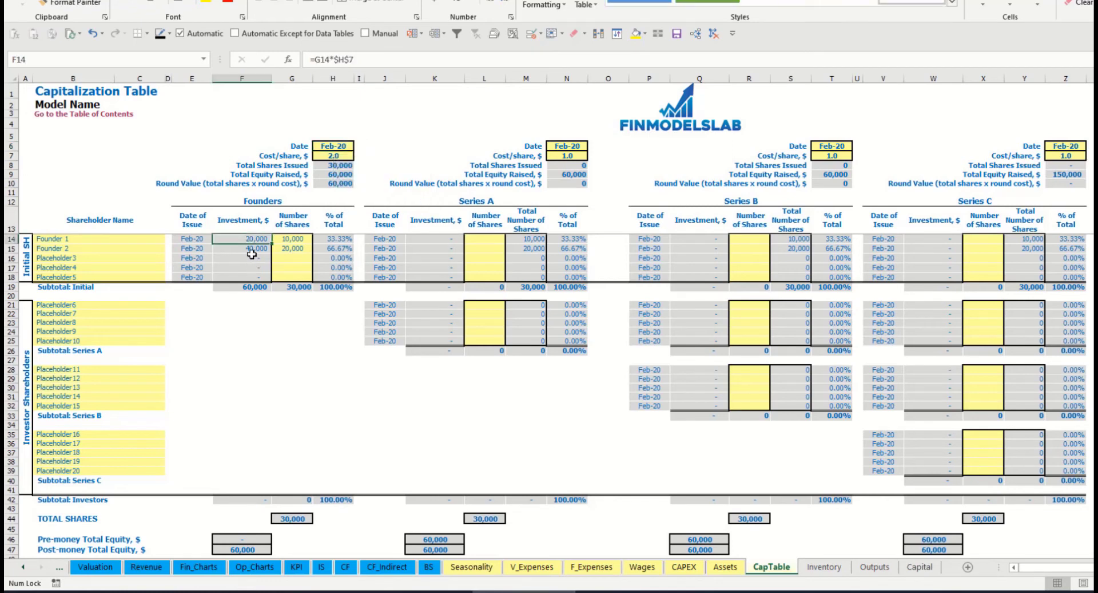
pyautogui.click(248, 249)
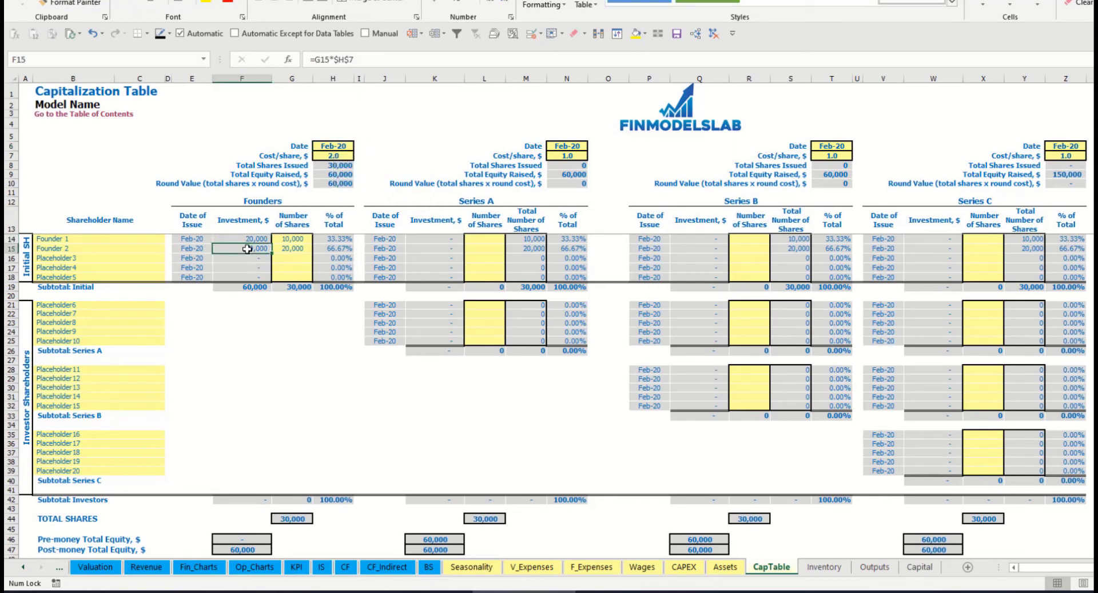
pyautogui.click(248, 287)
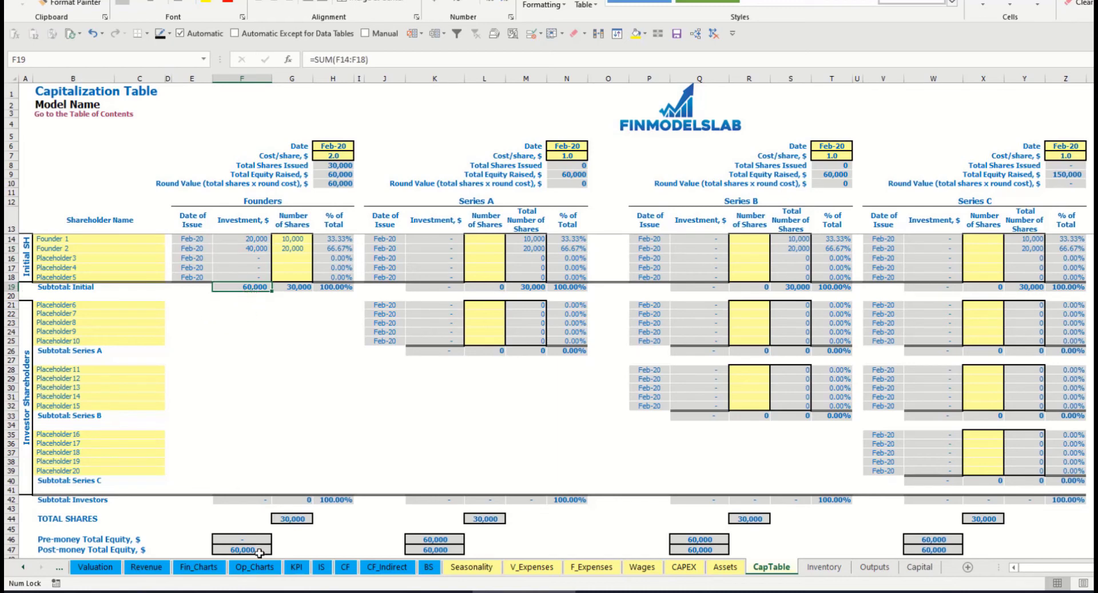
pyautogui.click(11, 549)
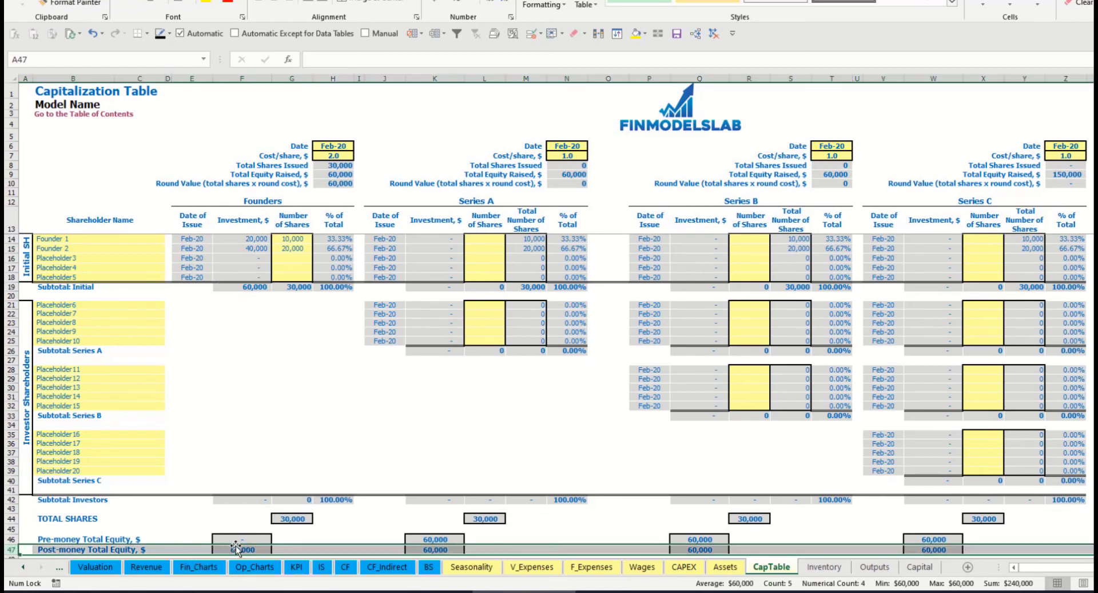
pyautogui.click(340, 240)
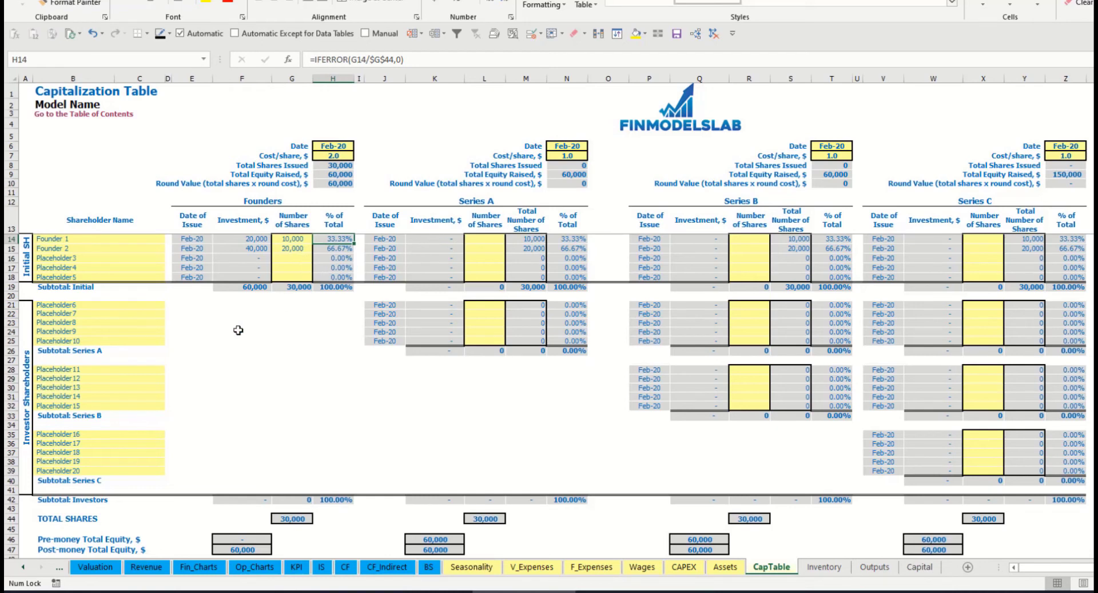
# Name the first Series A investor shareholder "Investor 1" in the capitalization table
pyautogui.click(135, 305)
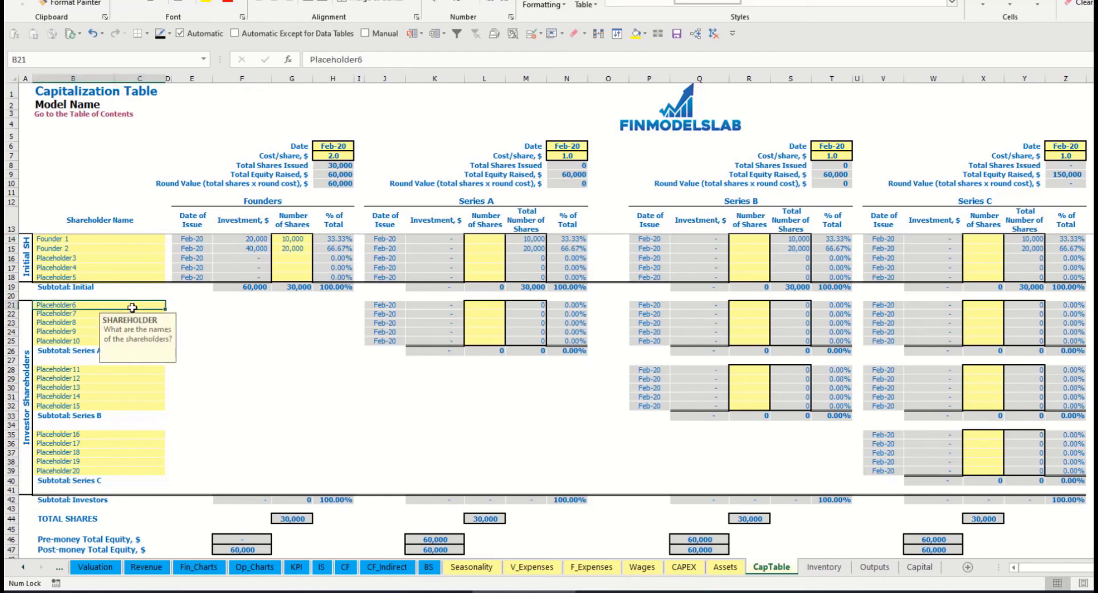
pyautogui.click(499, 204)
pyautogui.click(81, 306)
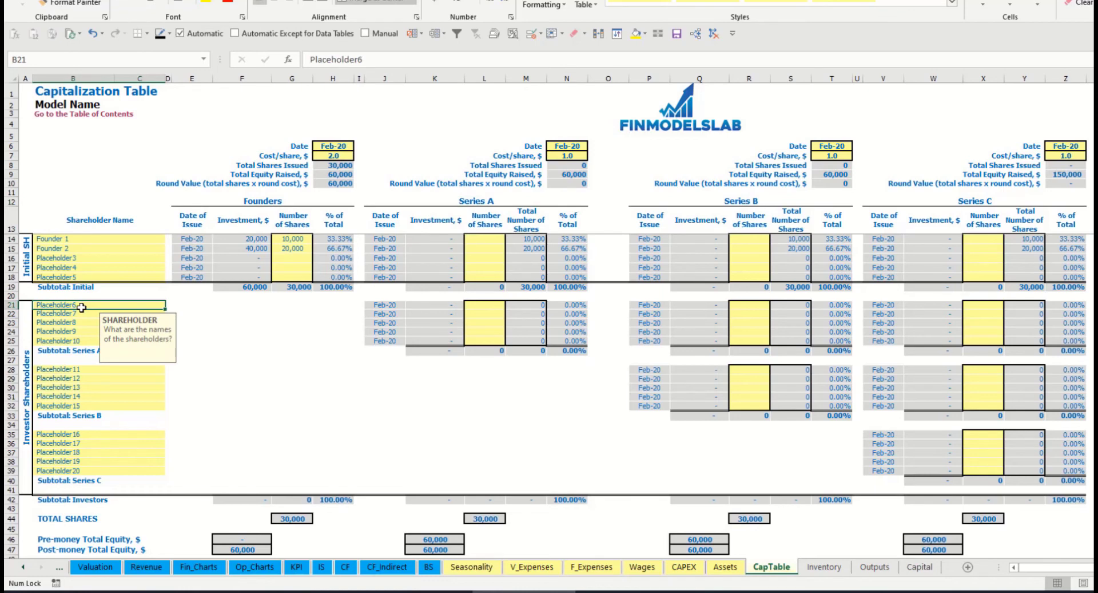
pyautogui.write('Investor 1')
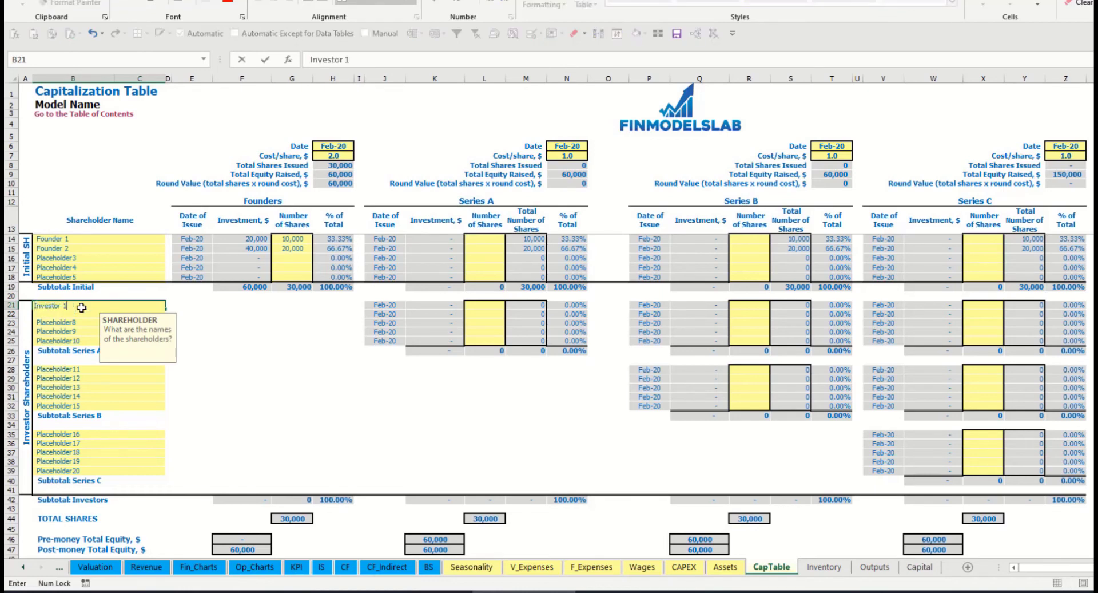
pyautogui.press('Return')
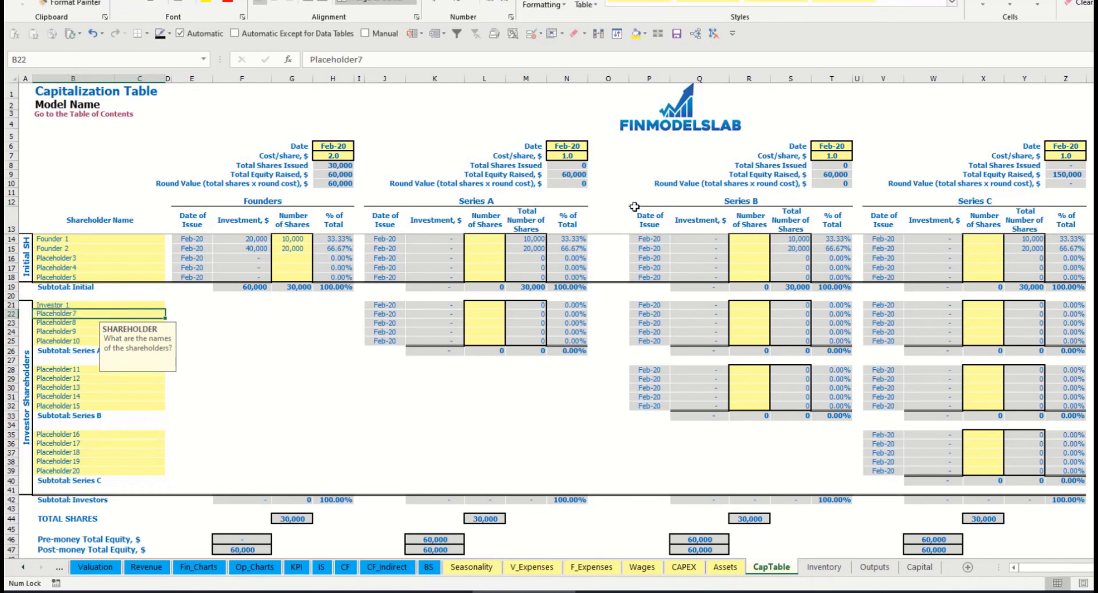
# Set the Series A round's close date to May-20 and its cost per share to 5
pyautogui.click(582, 146)
pyautogui.click(593, 147)
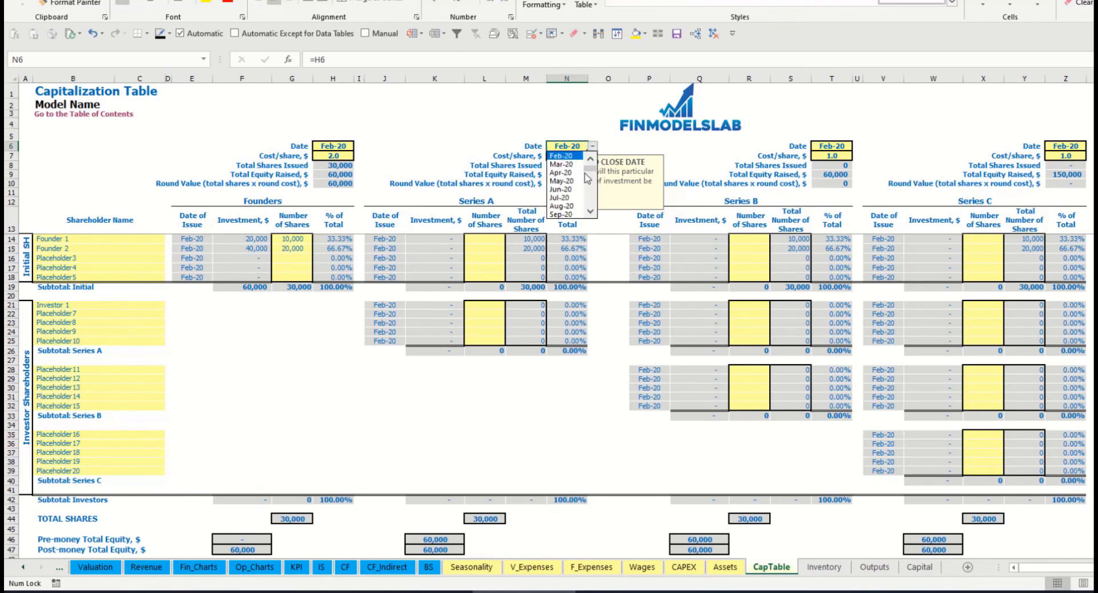
pyautogui.click(566, 182)
pyautogui.click(562, 154)
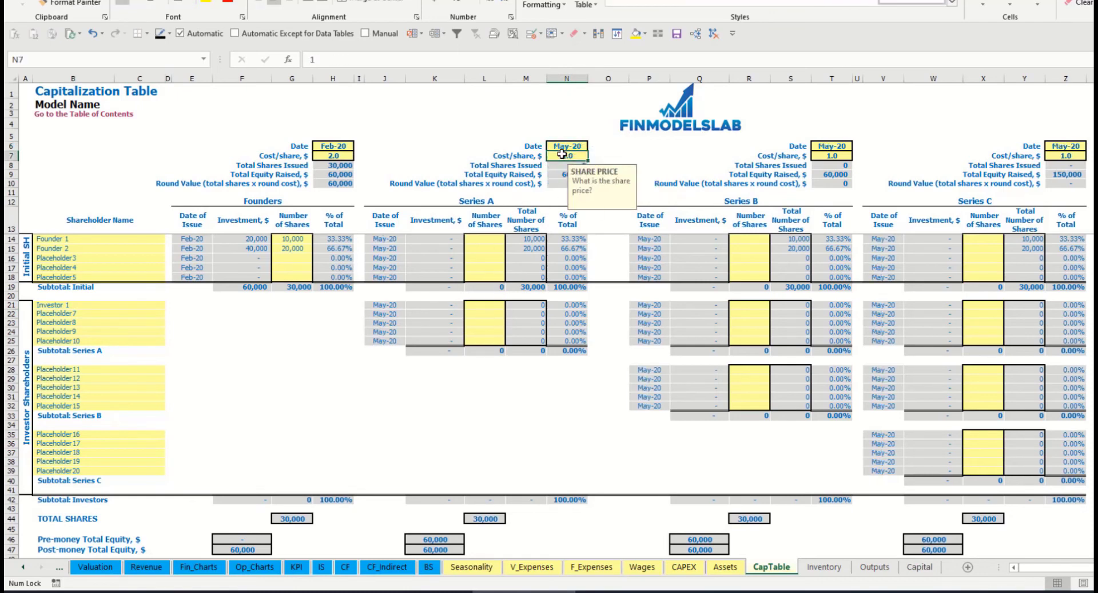
pyautogui.write('5')
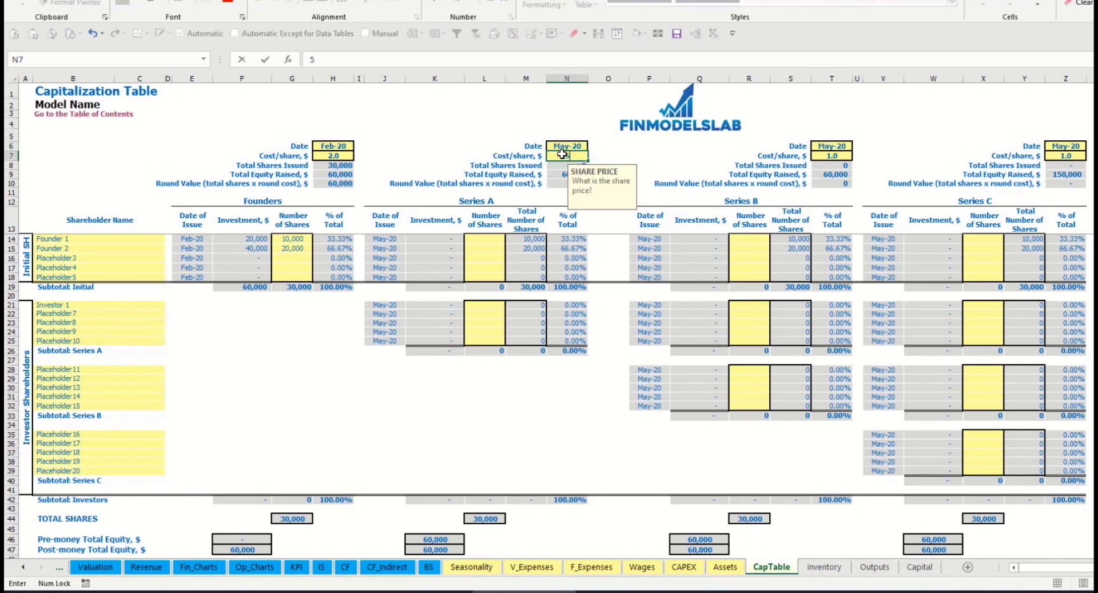
pyautogui.press('Return')
# Enter 1000 Series A shares for Investor 1
pyautogui.click(485, 304)
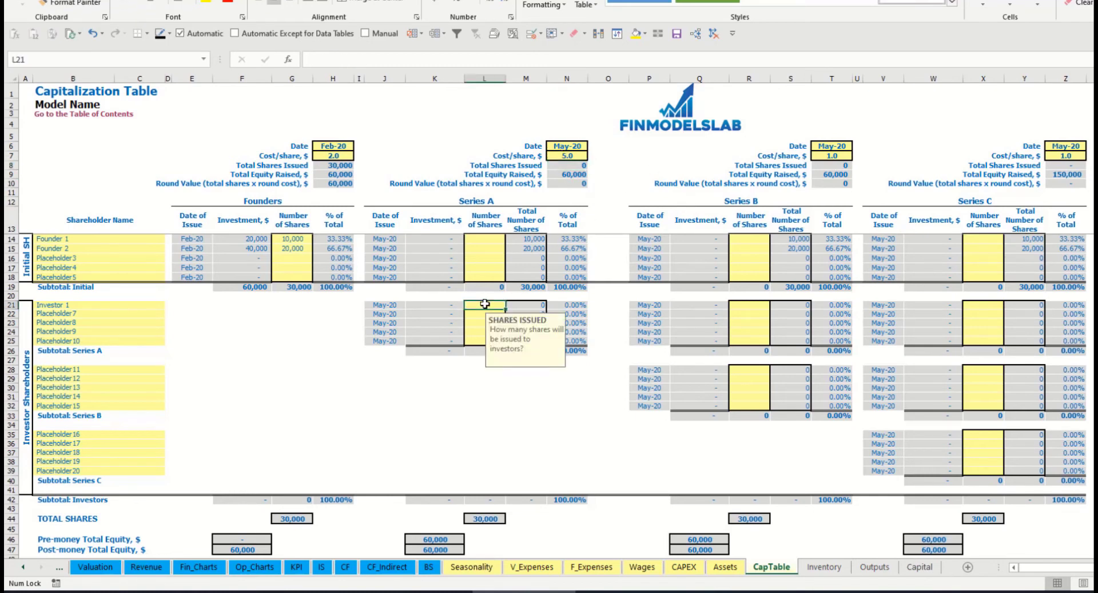
pyautogui.write('1,00')
pyautogui.write('000')
pyautogui.press('Return')
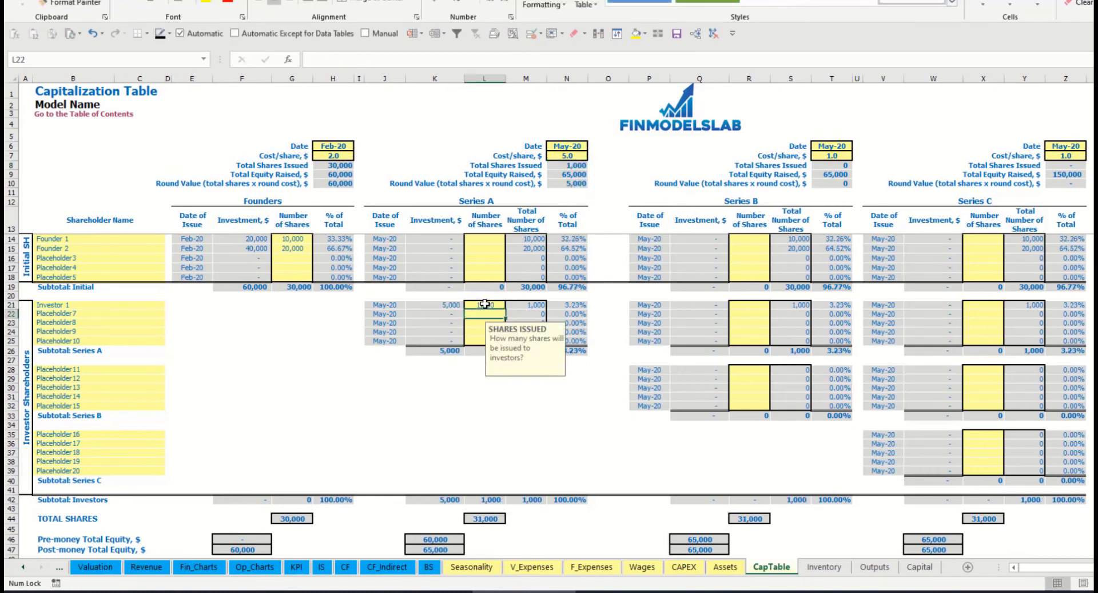
# Review Investor 1's investment, the Series A pre-money and post-money total equity, and the investor's and founders' ownership percentages
pyautogui.click(440, 393)
pyautogui.click(442, 306)
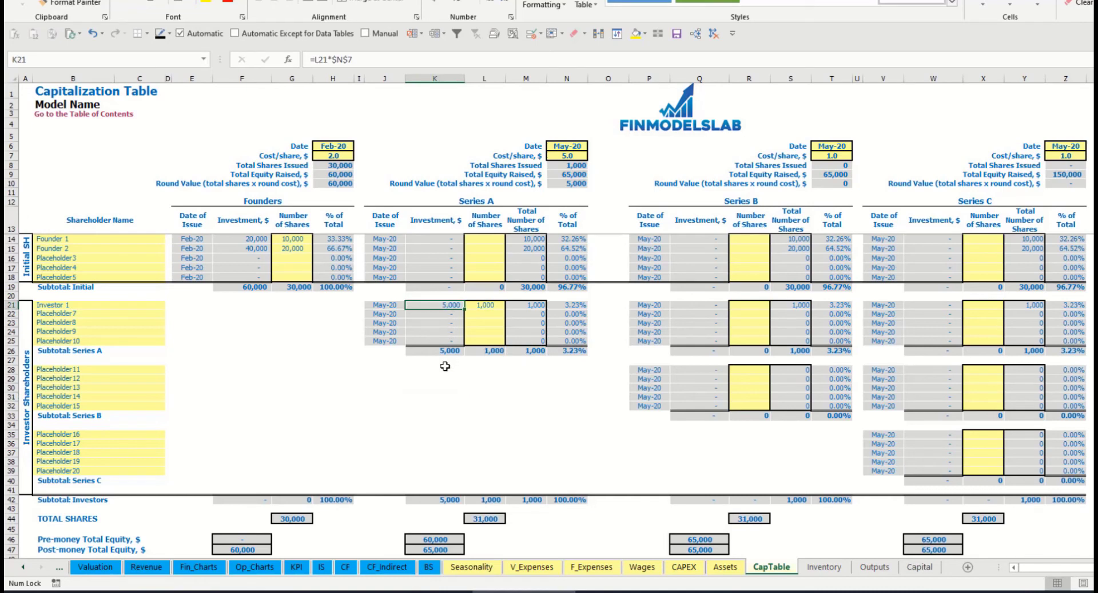
pyautogui.click(425, 535)
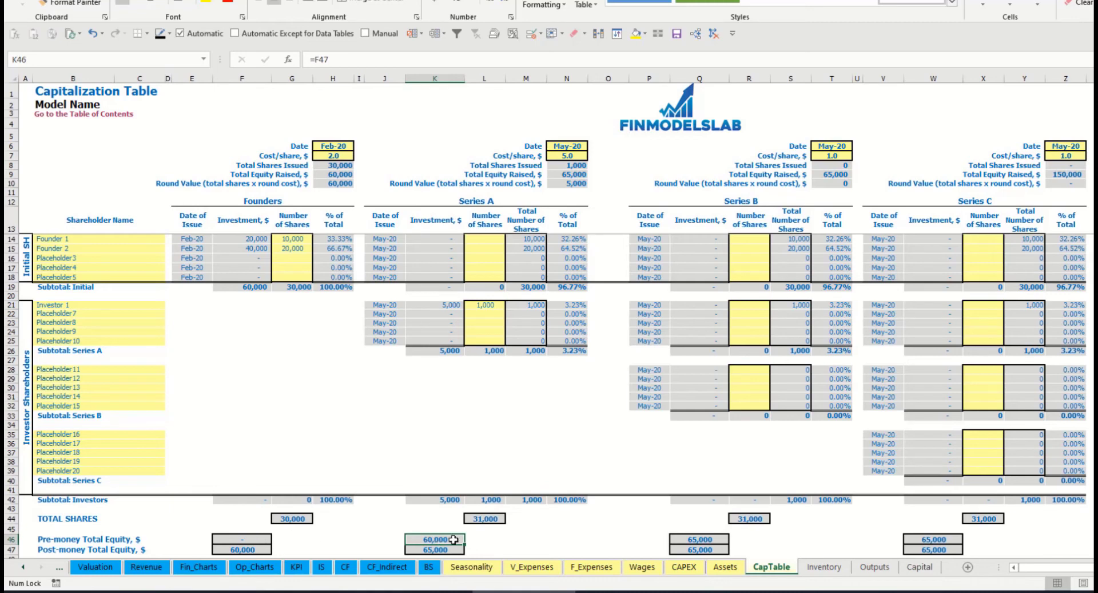
pyautogui.press('Down')
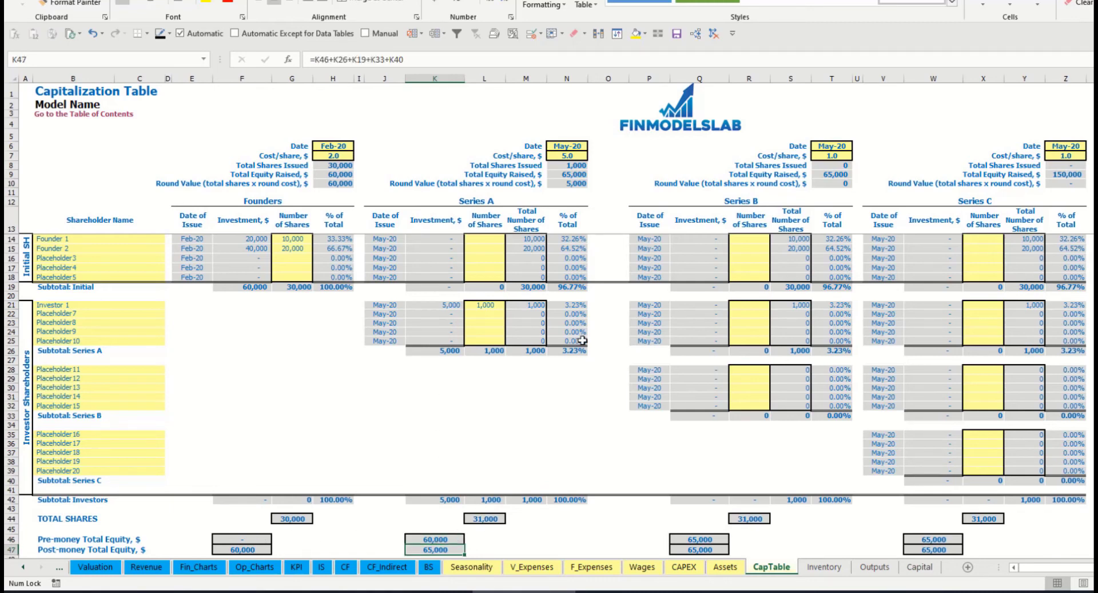
pyautogui.click(558, 304)
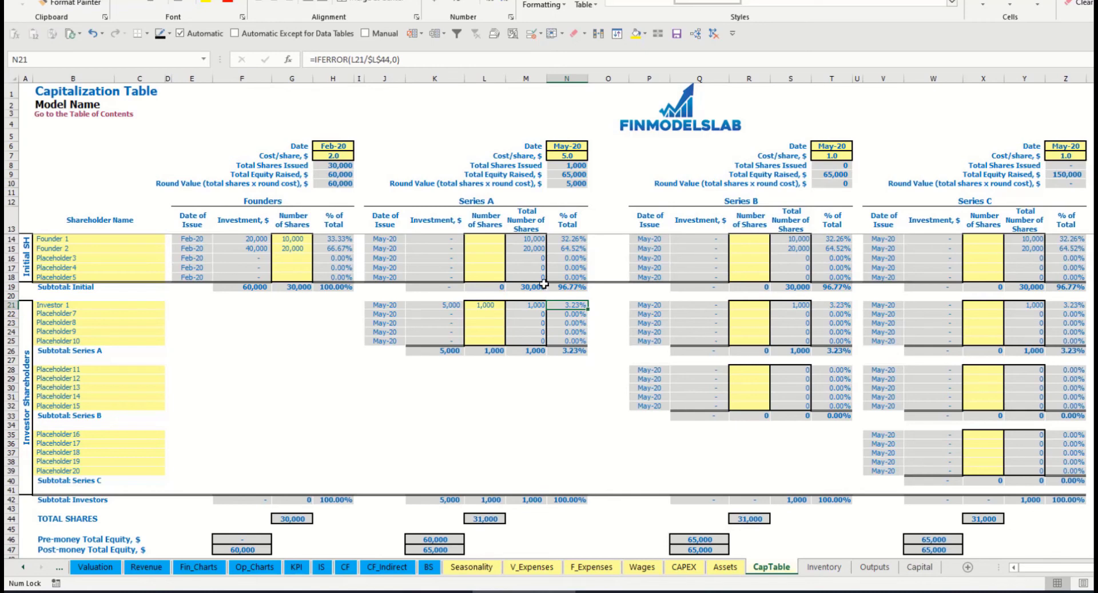
pyautogui.moveTo(123, 237); pyautogui.dragTo(132, 250)
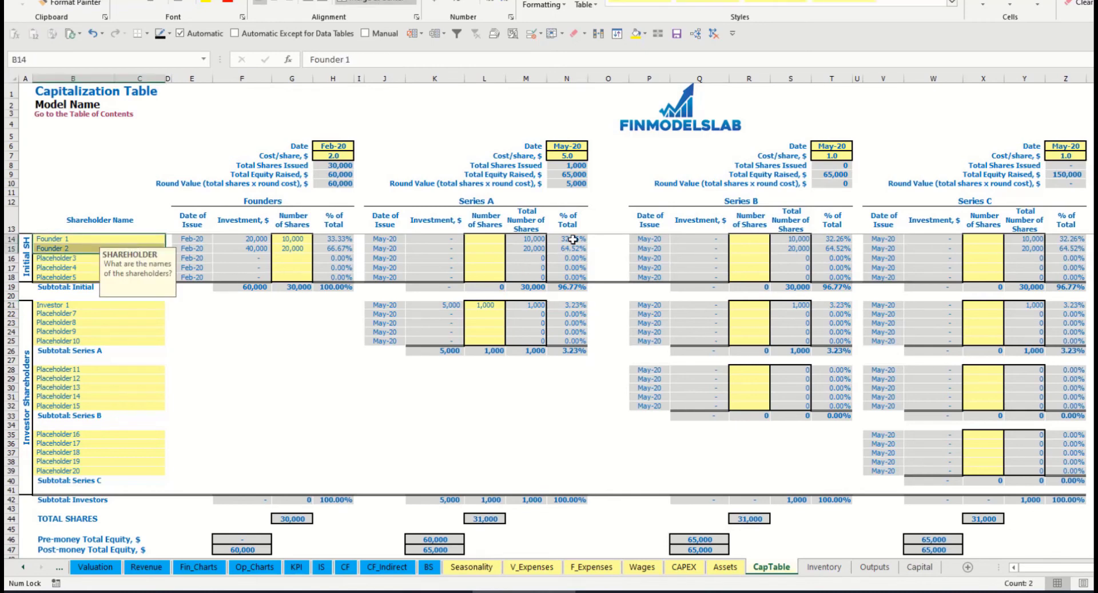
pyautogui.moveTo(569, 239); pyautogui.dragTo(570, 249)
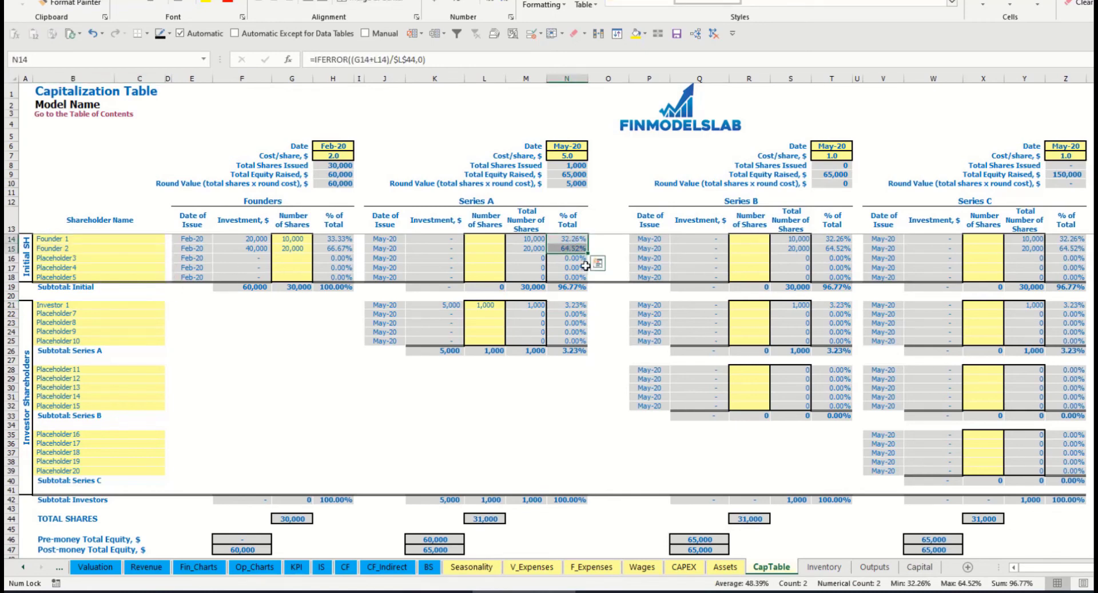
pyautogui.press('Up')
pyautogui.press('Down')
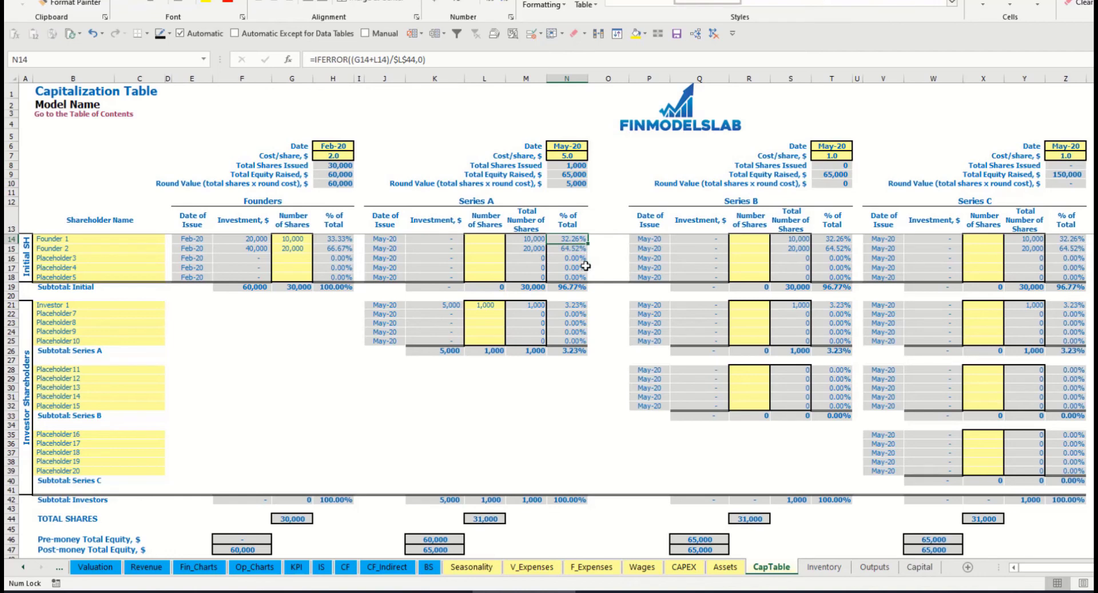
pyautogui.press('Down')
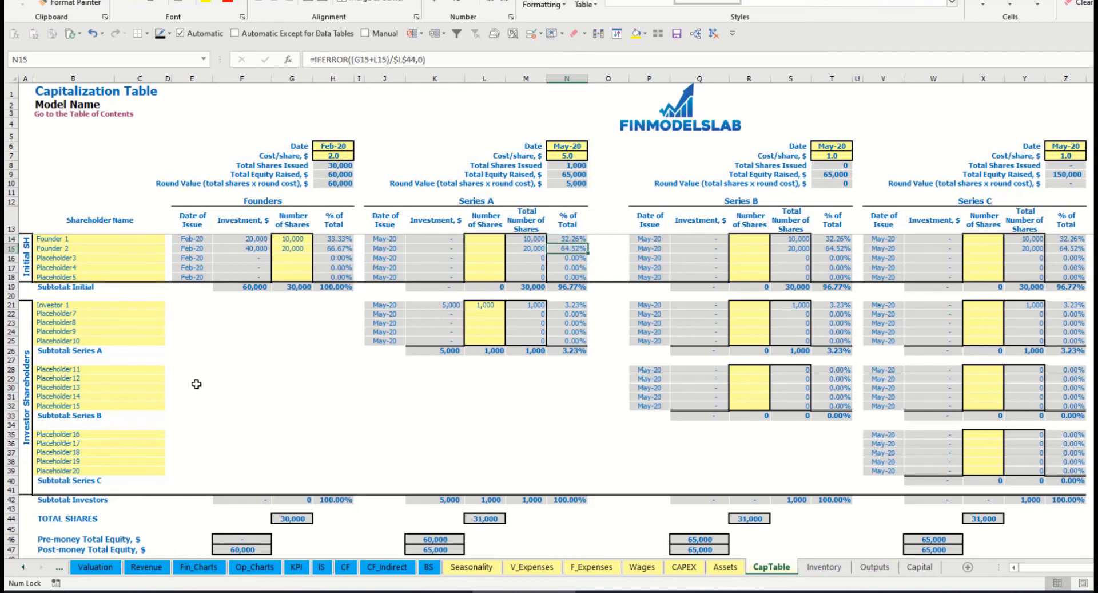
# Examine the shareholder name placeholders for Series B and Series C and the Series A share count inputs
pyautogui.click(110, 375)
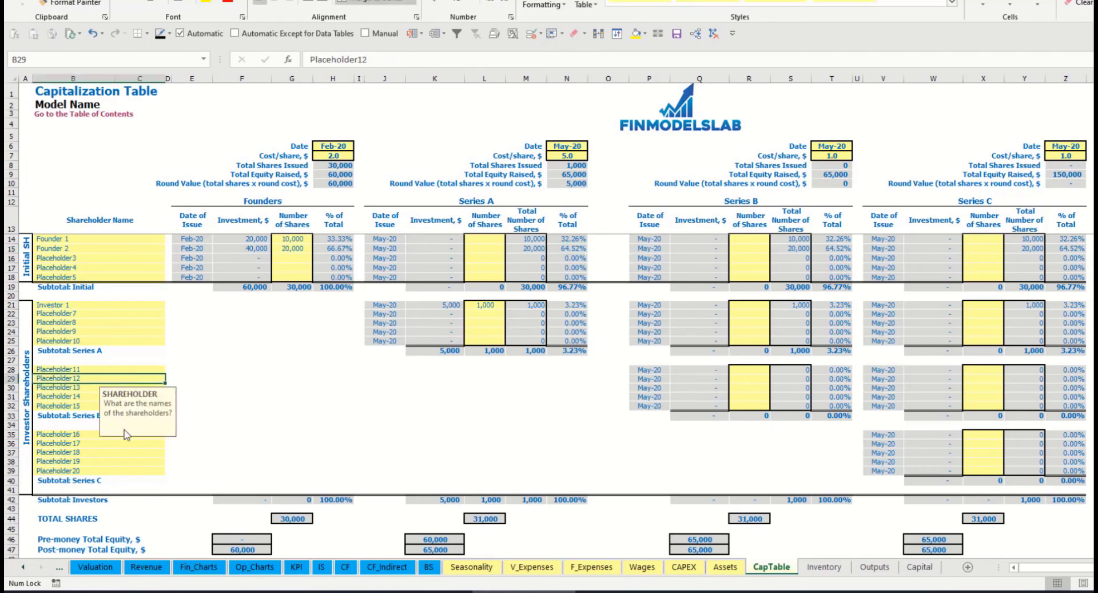
pyautogui.click(97, 435)
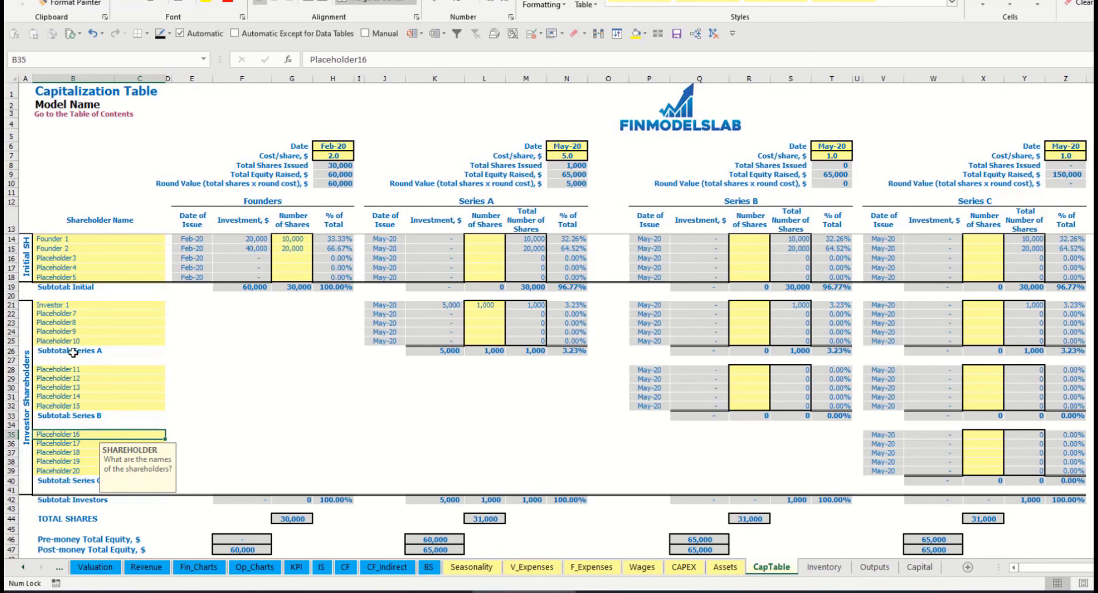
pyautogui.click(489, 305)
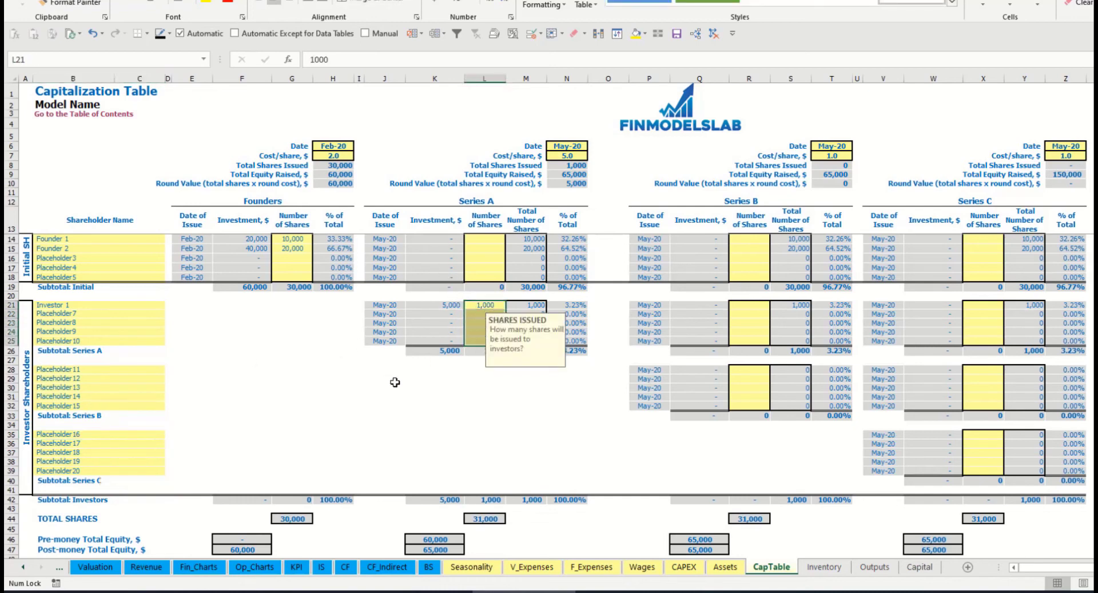
pyautogui.click(499, 388)
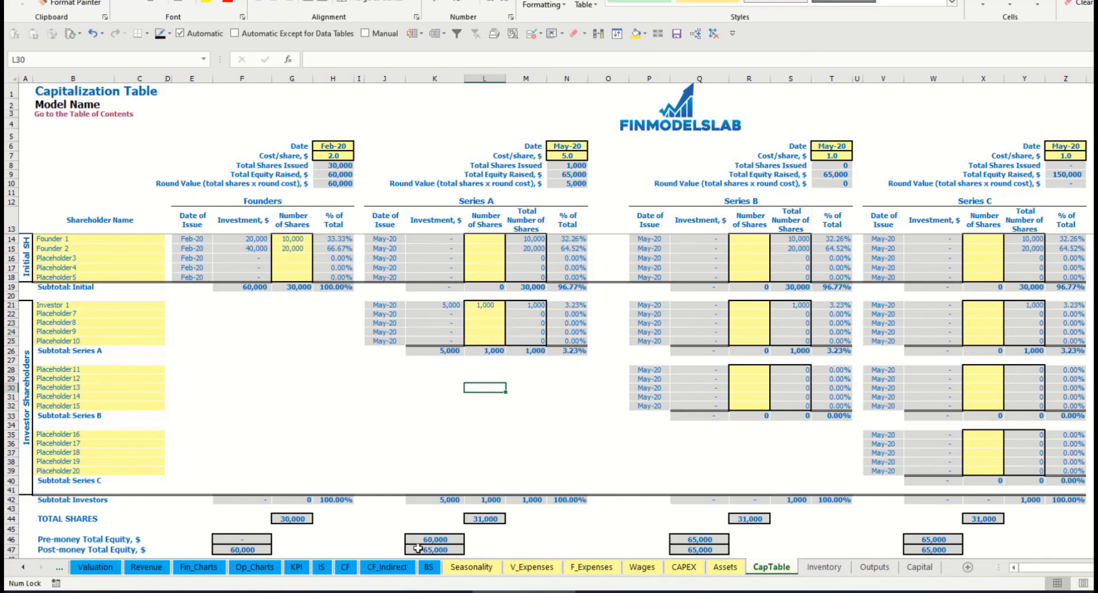
# Review the ordinary equity raisings for Feb-20 and May-20 in the cash flow statement and ordinary equity in the balance sheet
pyautogui.click(346, 567)
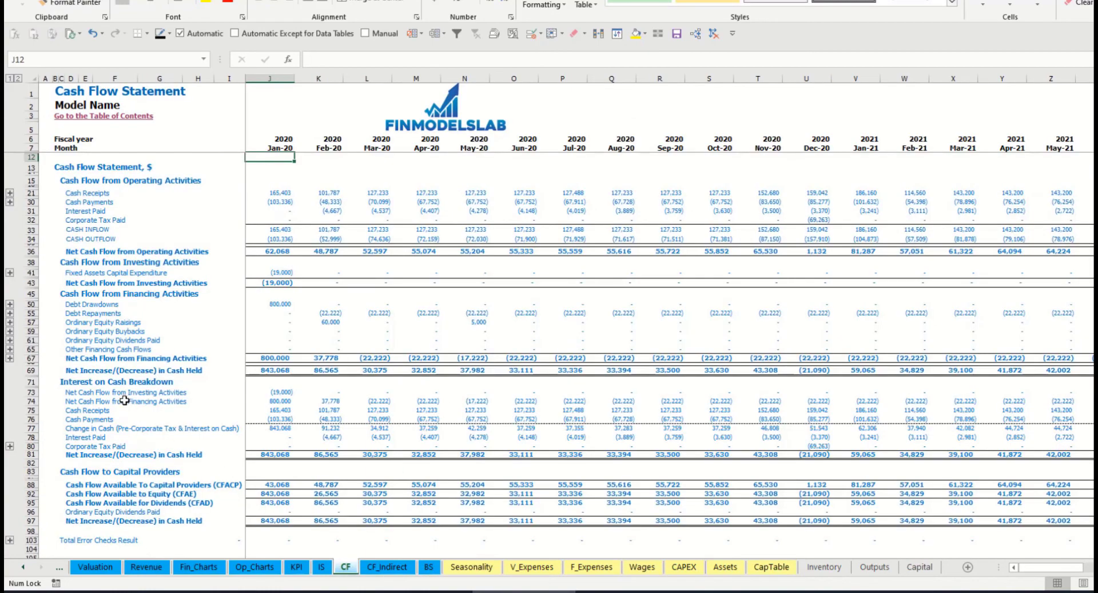
pyautogui.click(28, 322)
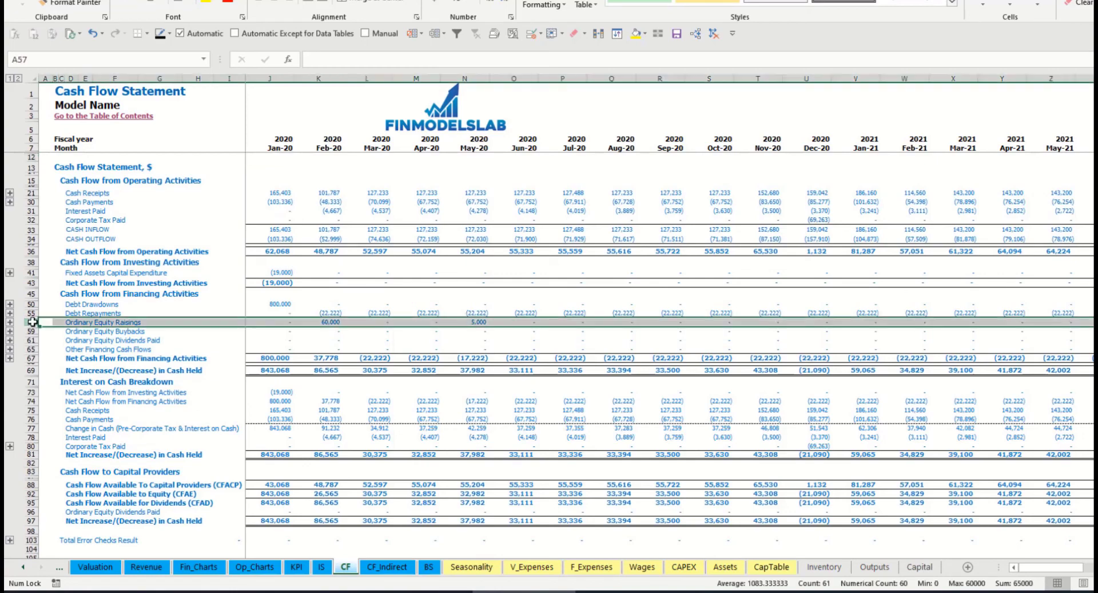
pyautogui.click(331, 322)
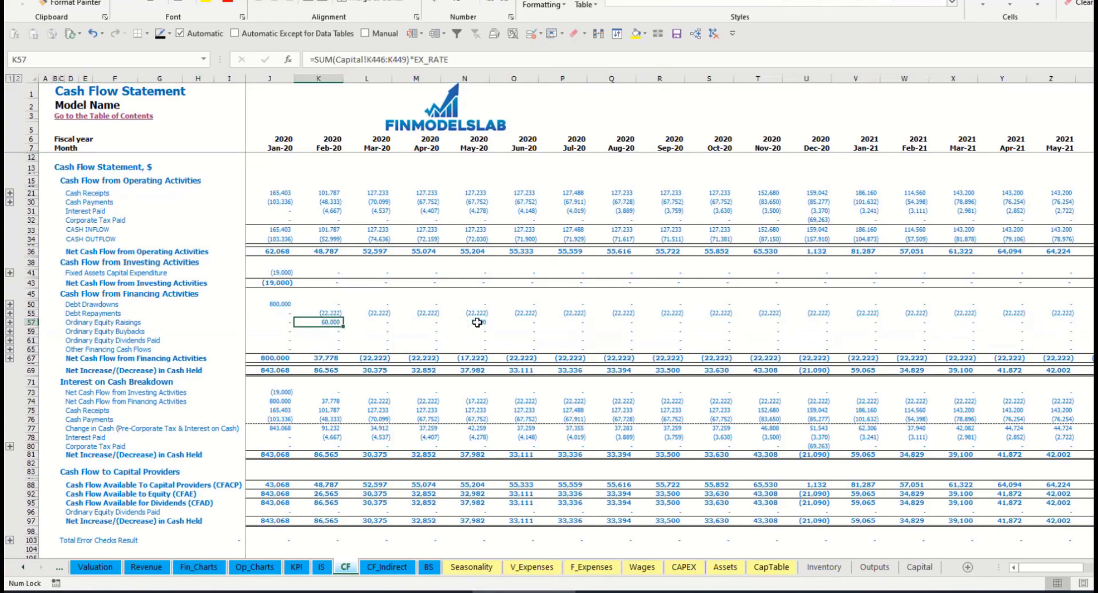
pyautogui.click(477, 322)
pyautogui.click(429, 567)
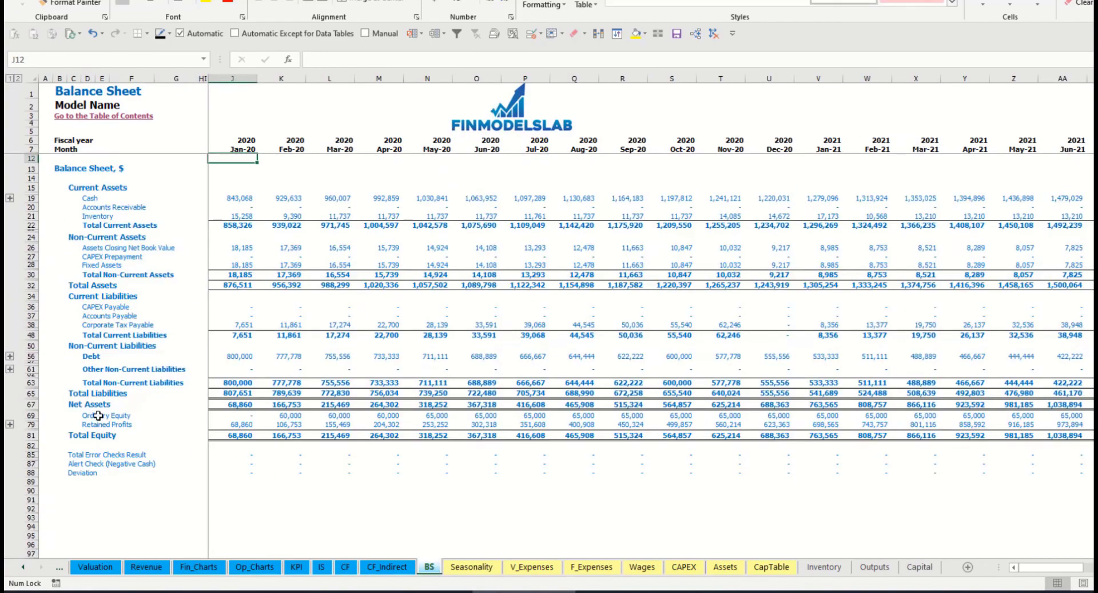
pyautogui.click(30, 415)
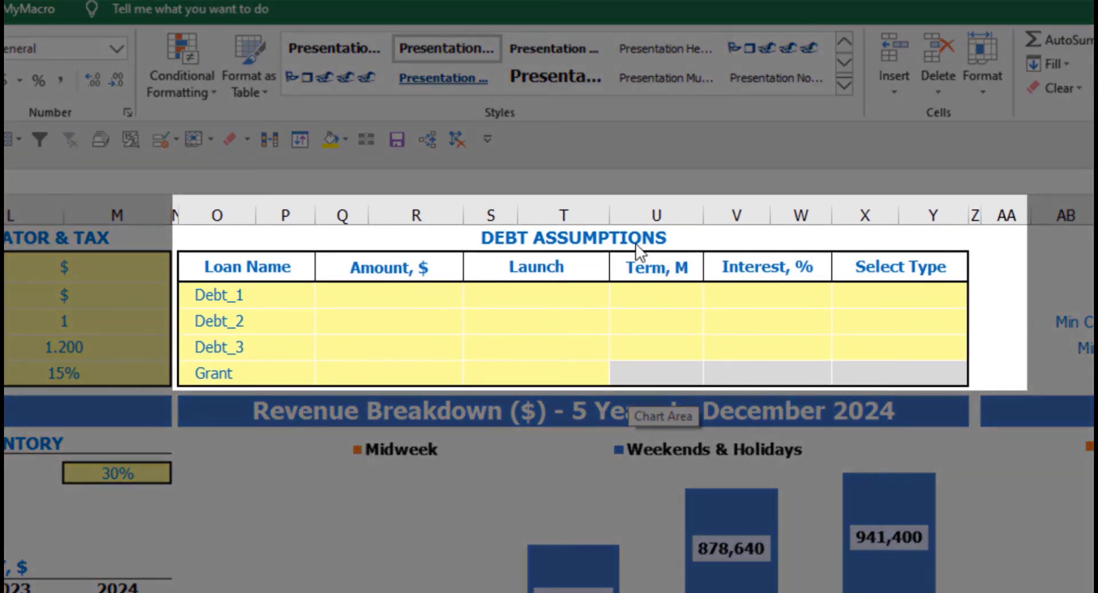
# In the debt assumptions, try the Annuity repayment type for Debt_1 and settle on Usual
pyautogui.click(636, 237)
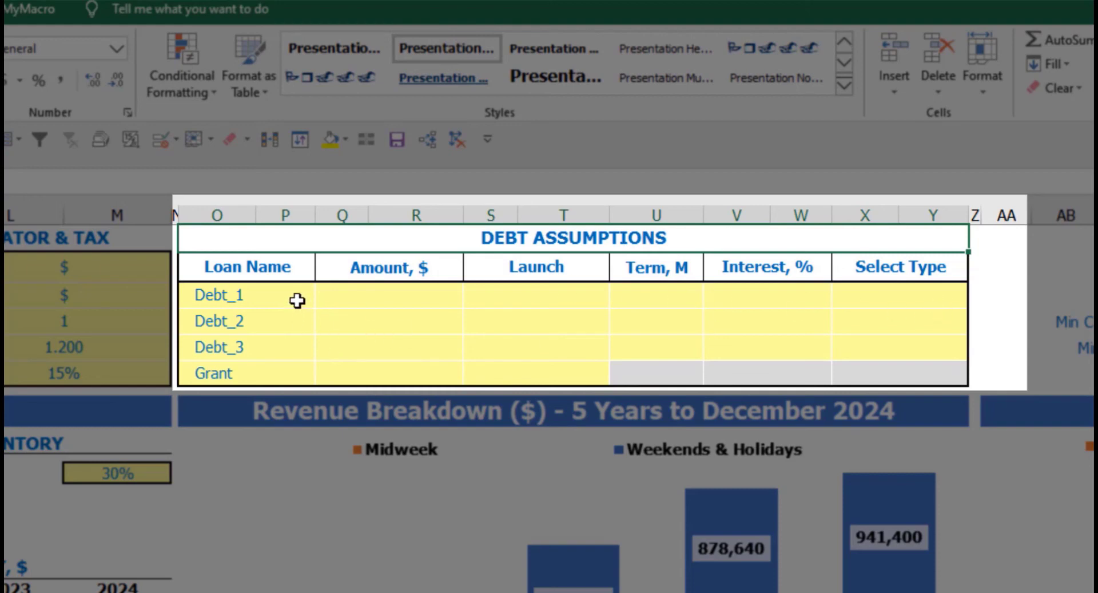
pyautogui.click(961, 290)
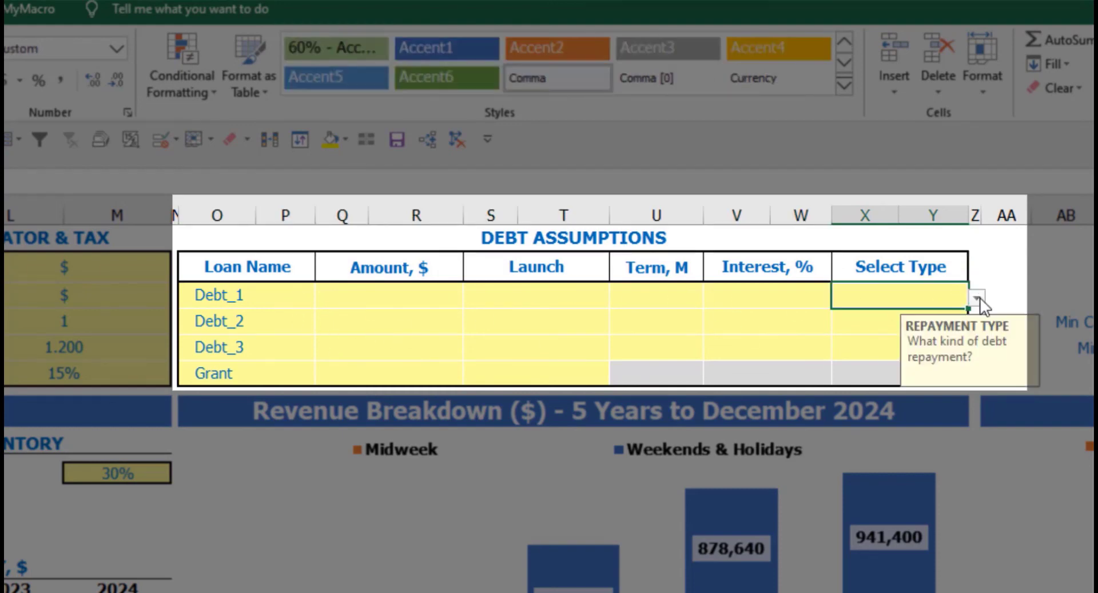
pyautogui.click(978, 298)
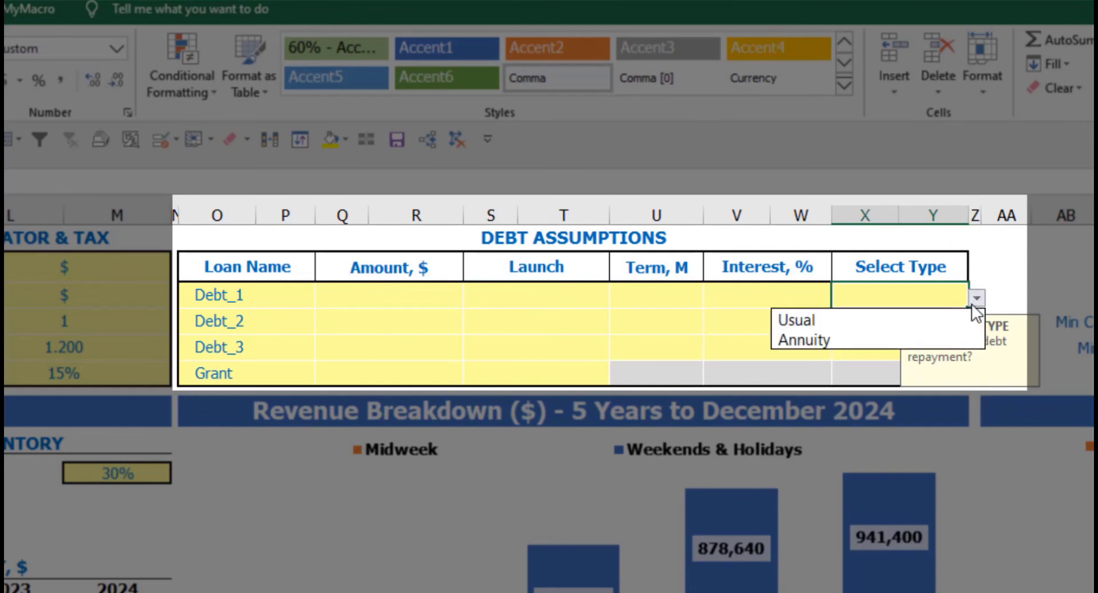
pyautogui.click(951, 334)
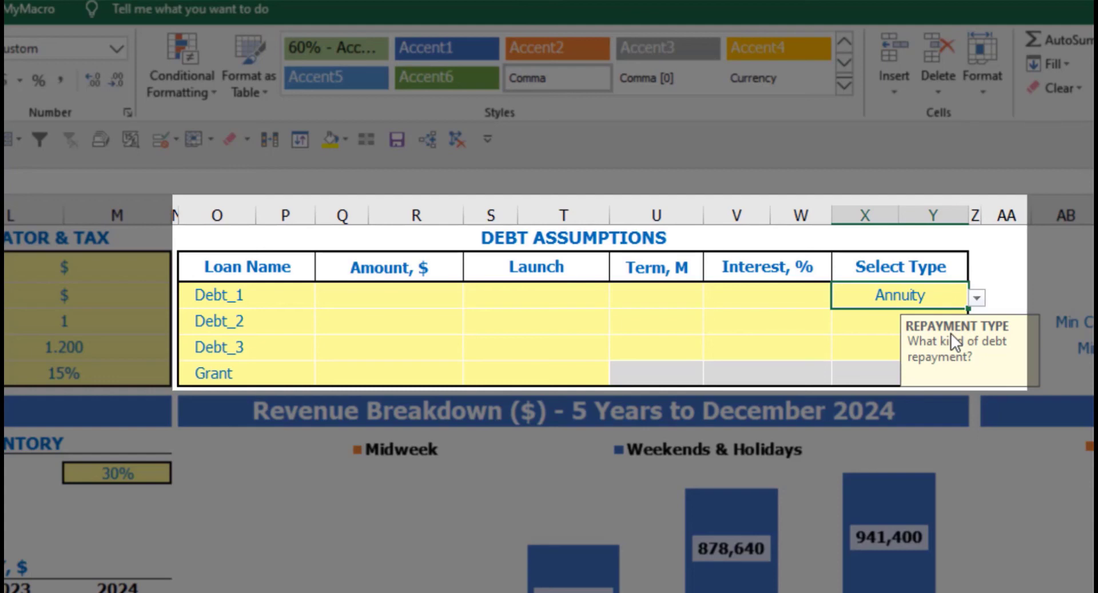
pyautogui.click(977, 297)
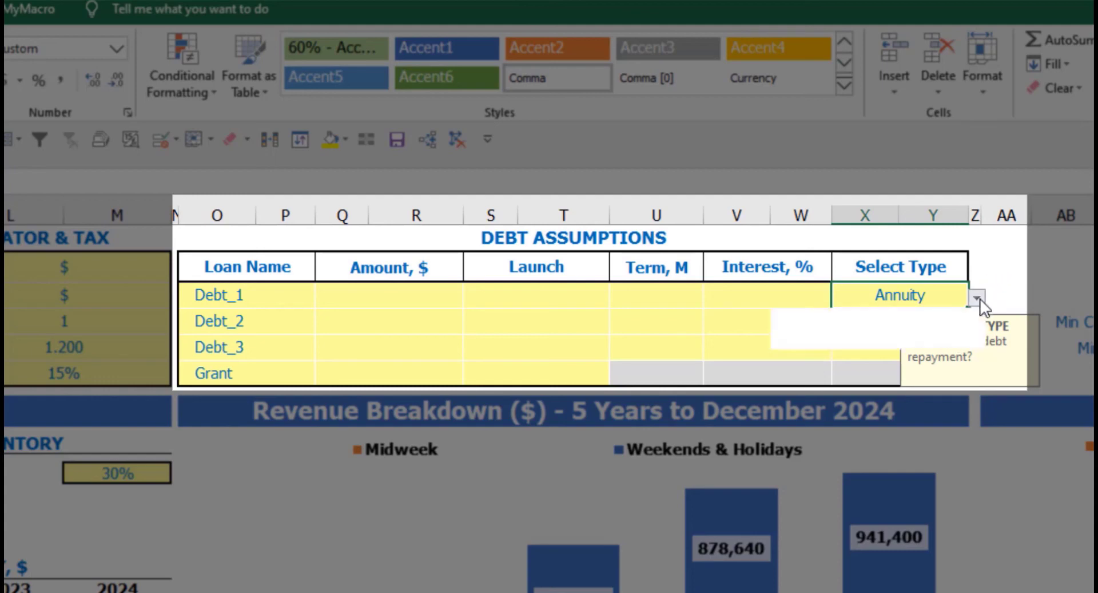
pyautogui.click(938, 320)
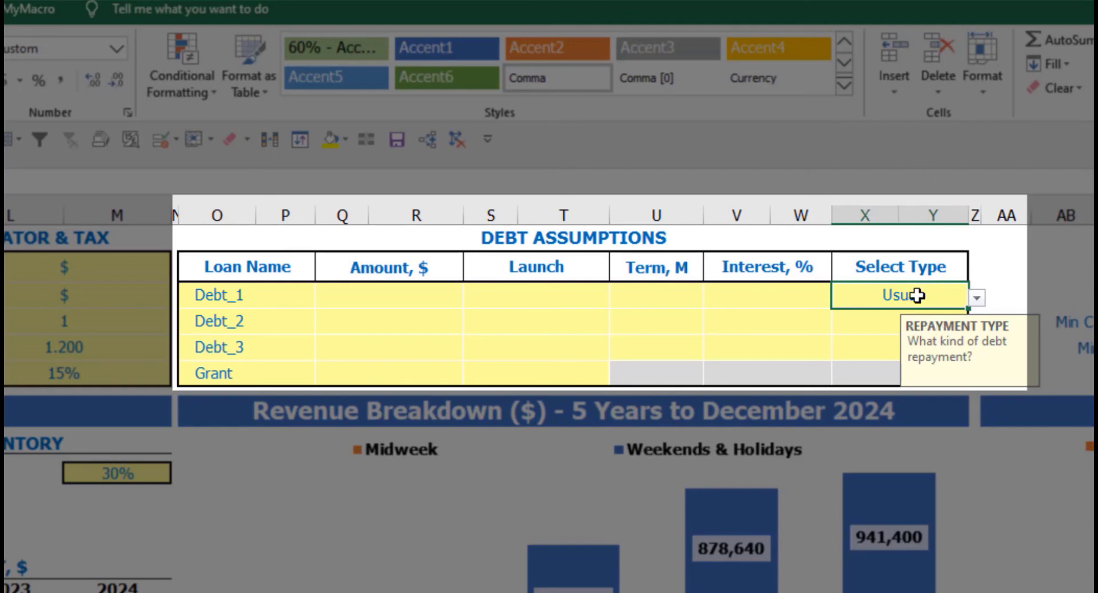
# Enter a loan amount of 1,000,000 for Debt_1
pyautogui.click(434, 296)
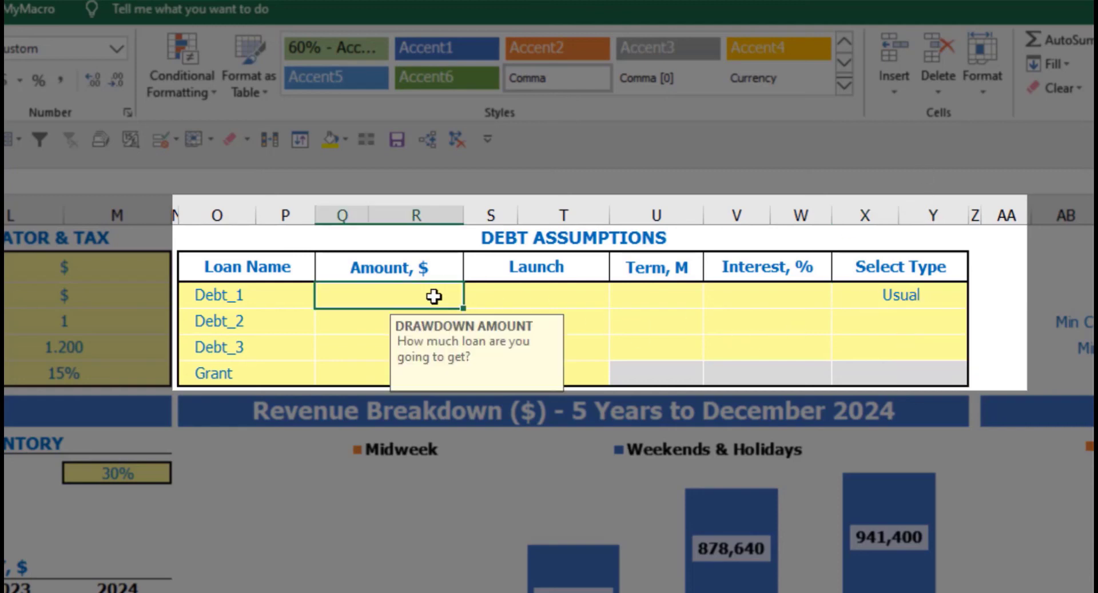
pyautogui.write('1,0')
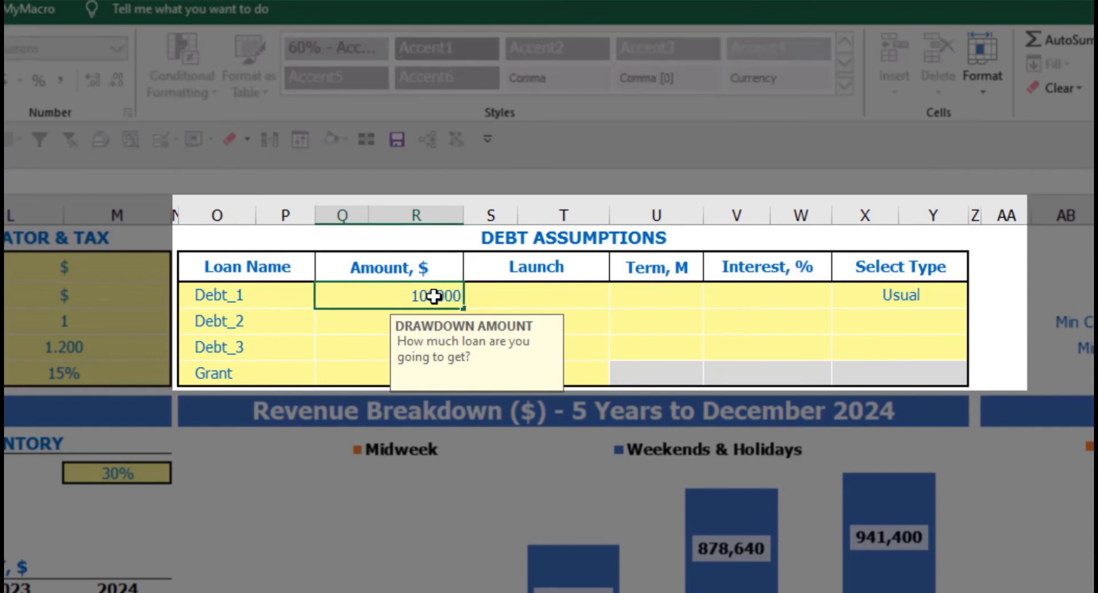
pyautogui.write('00,000')
pyautogui.press('Return')
# Set Debt_1's launch date to Feb-20 and its repayment term to 60 months
pyautogui.click(605, 295)
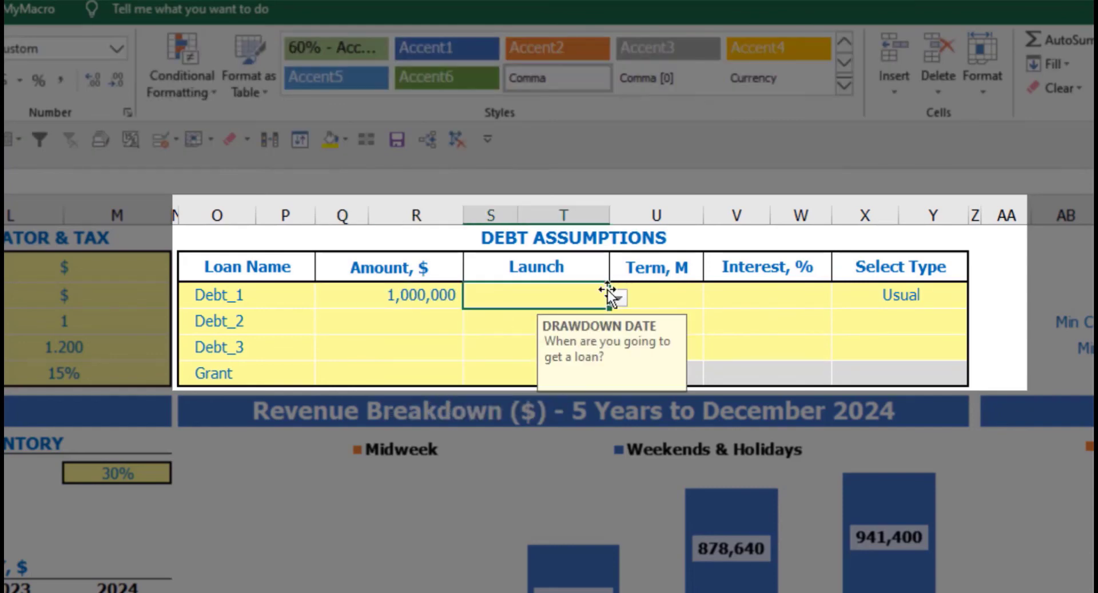
pyautogui.click(618, 298)
pyautogui.click(572, 340)
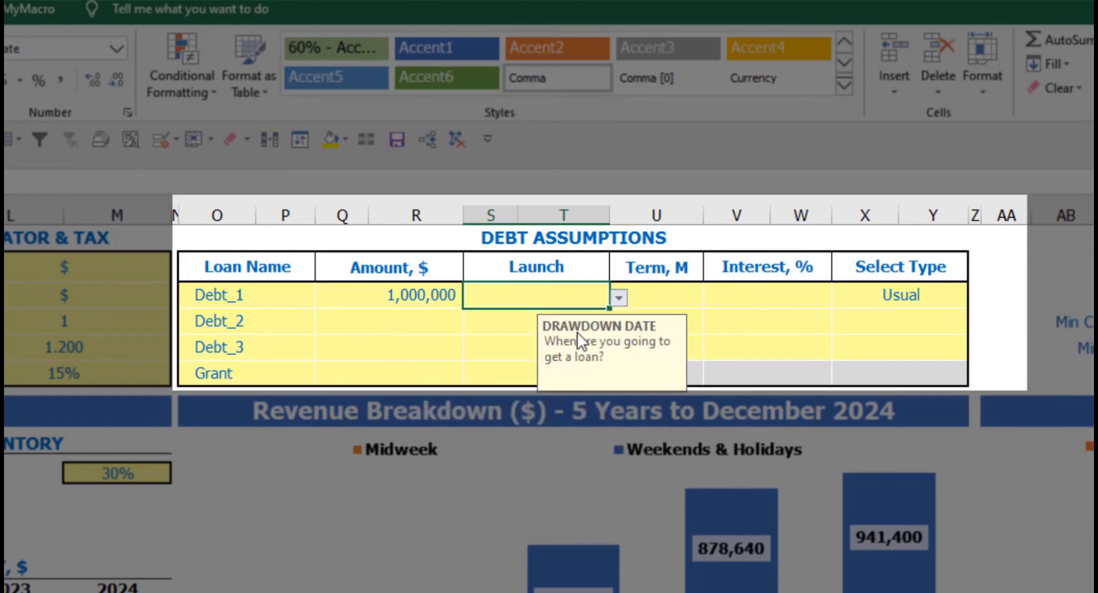
pyautogui.click(658, 287)
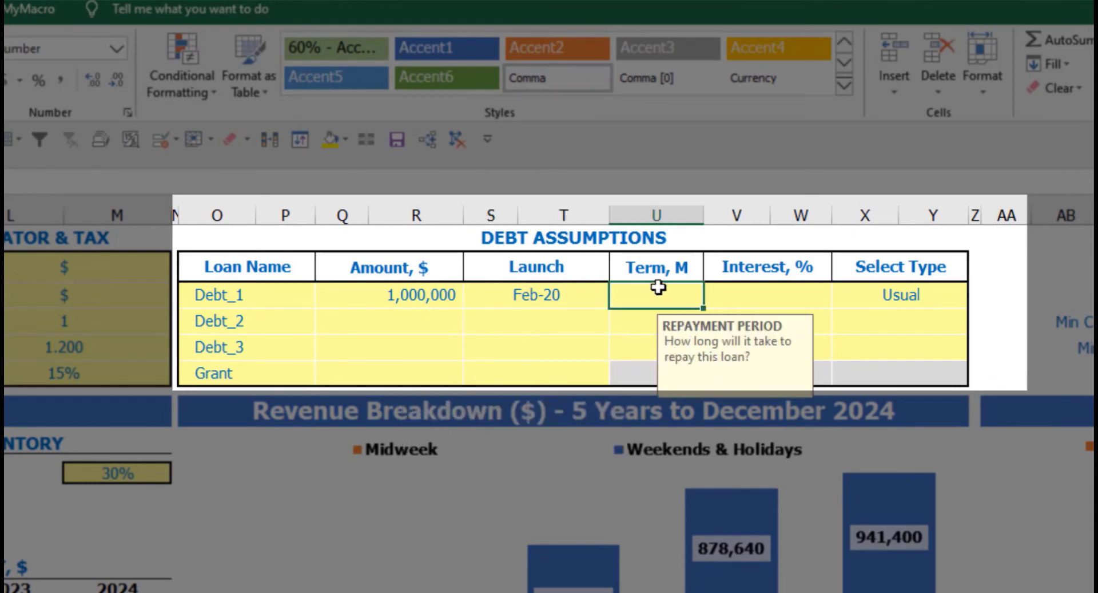
pyautogui.write('60')
pyautogui.press('Return')
# Enter an annual interest rate of 5% for Debt_1
pyautogui.click(722, 293)
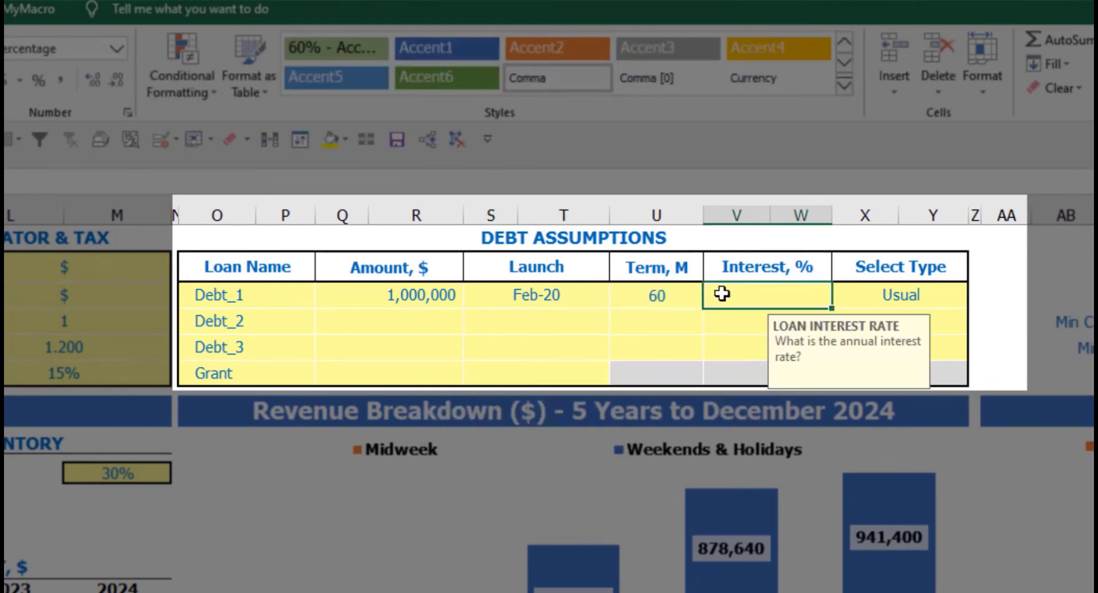
pyautogui.write('5')
pyautogui.press('Return')
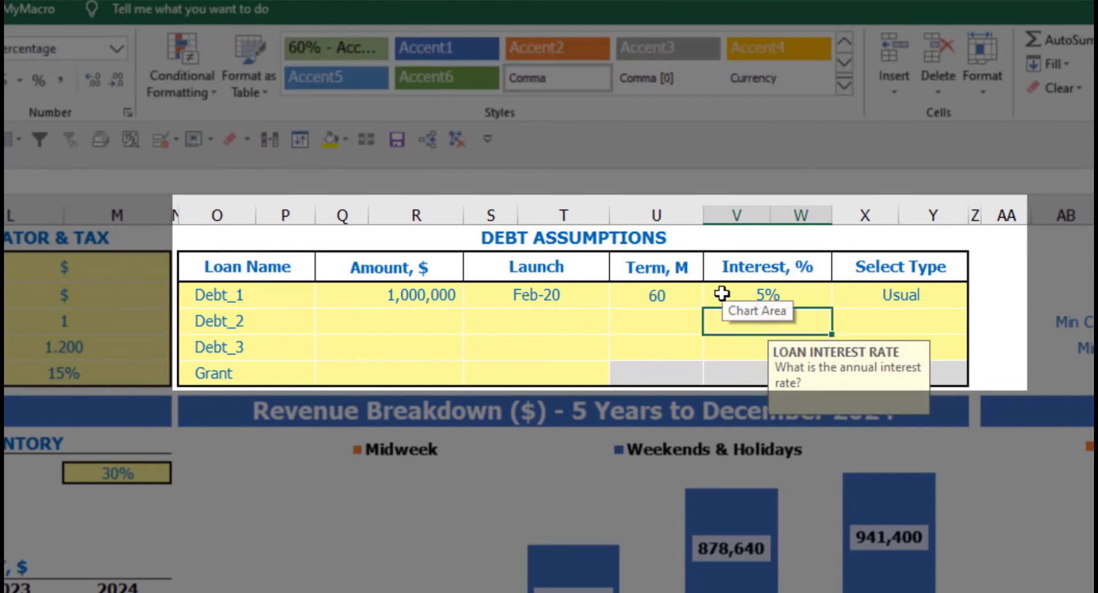
# In the debt assumptions, enter a grant amount of 500,000 with a launch date of Mar-20
pyautogui.click(403, 377)
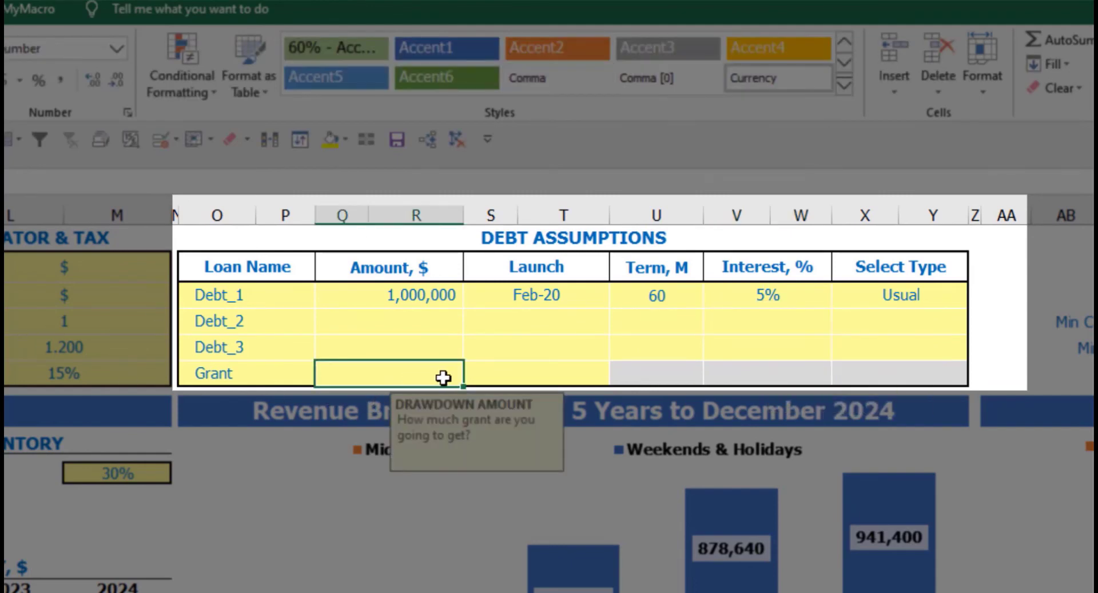
pyautogui.write('500,00')
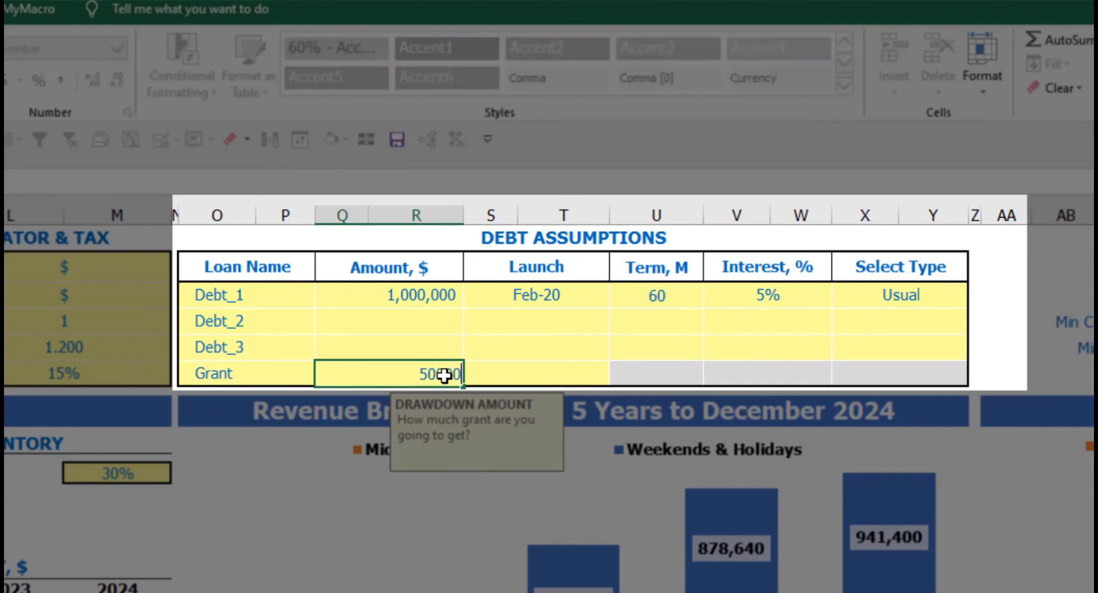
pyautogui.write('0')
pyautogui.press('Return')
pyautogui.click(565, 375)
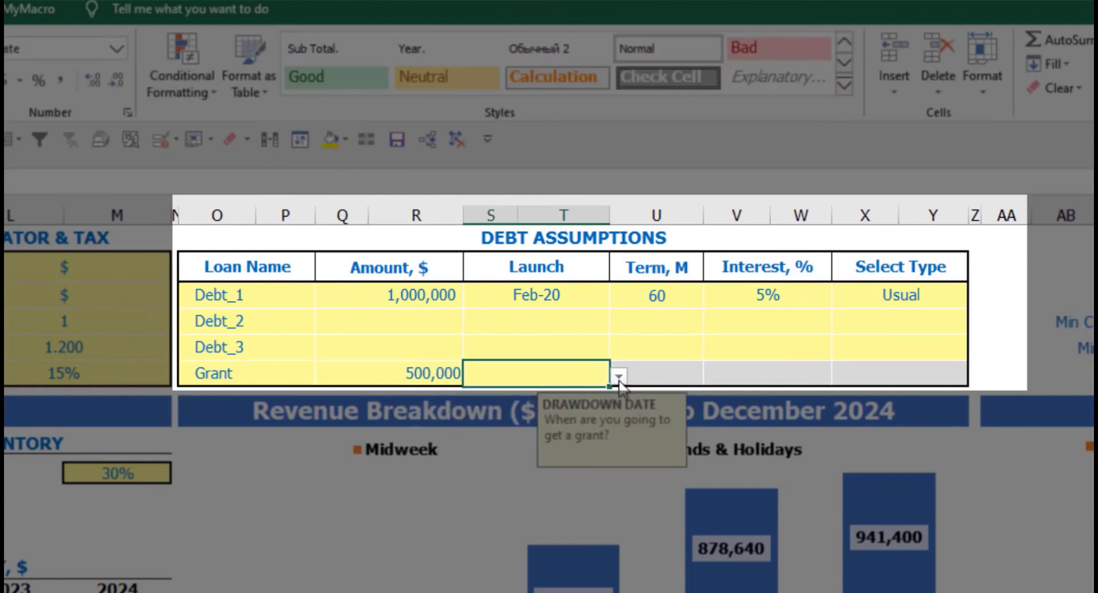
pyautogui.click(619, 376)
pyautogui.click(562, 439)
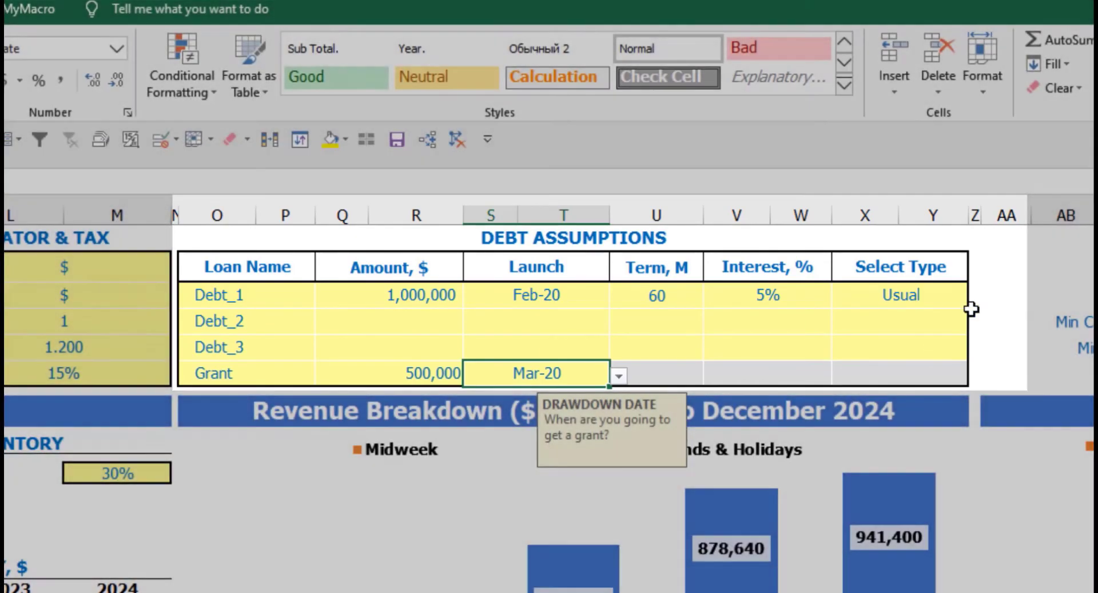
pyautogui.click(998, 281)
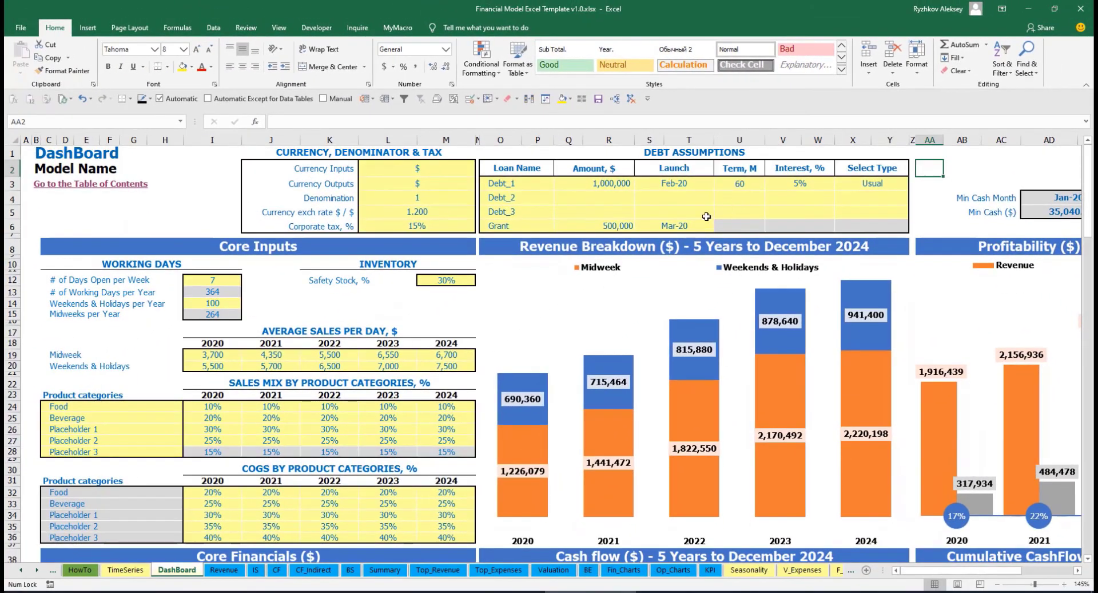
# Review the drawdown, repayment and interest calculations for Debt_1, Debt_2, Debt_3 and total debts on the Capital sheet
pyautogui.click(35, 570)
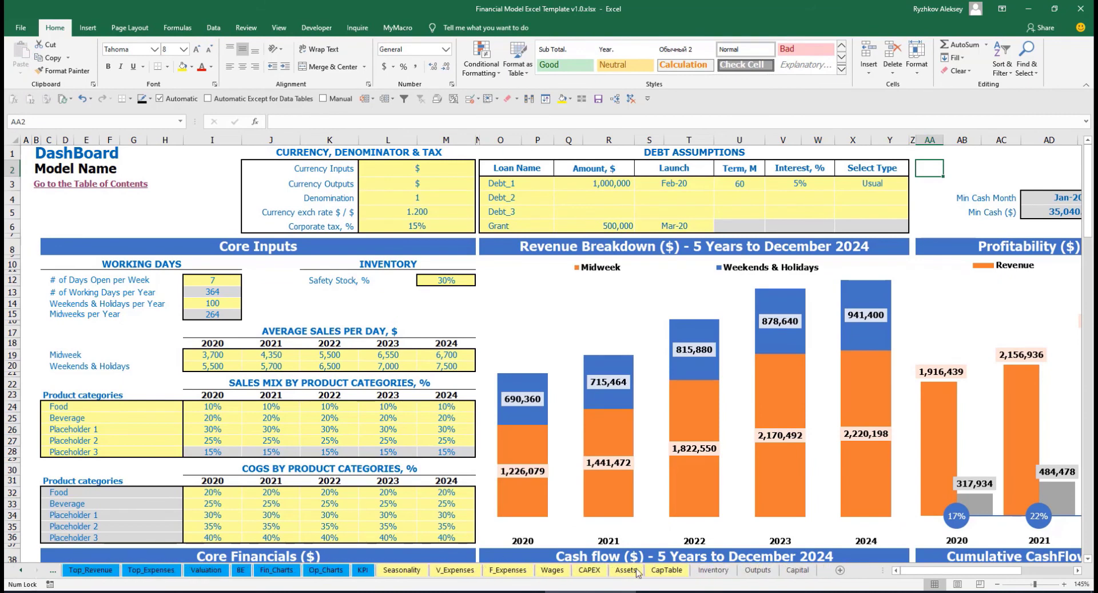
pyautogui.click(799, 569)
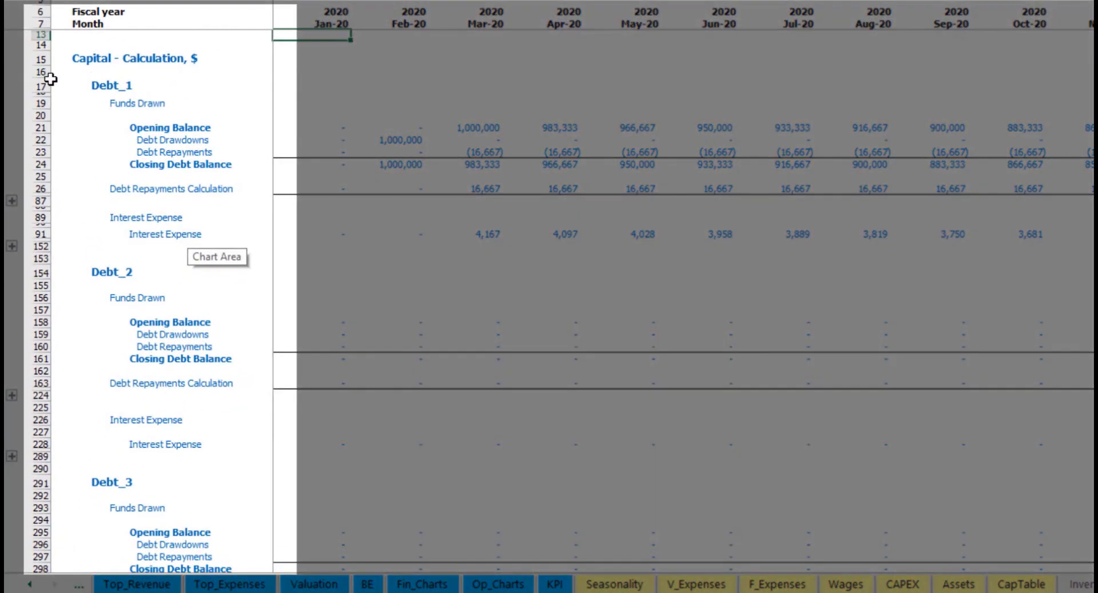
pyautogui.scroll(-4, 36, 278)
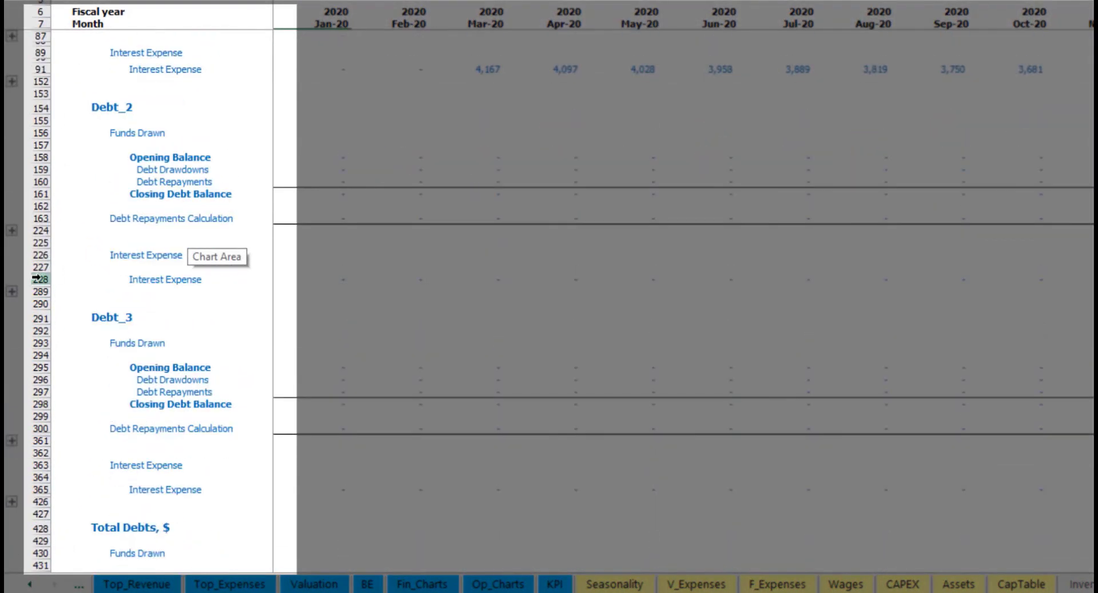
pyautogui.scroll(-4, 50, 247)
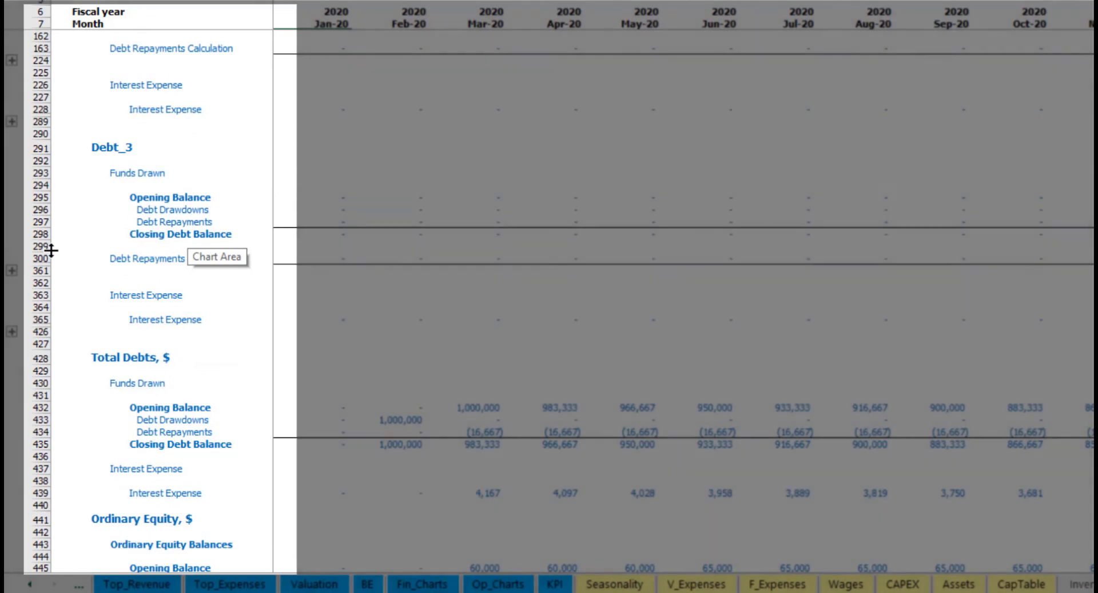
pyautogui.scroll(5, 73, 282)
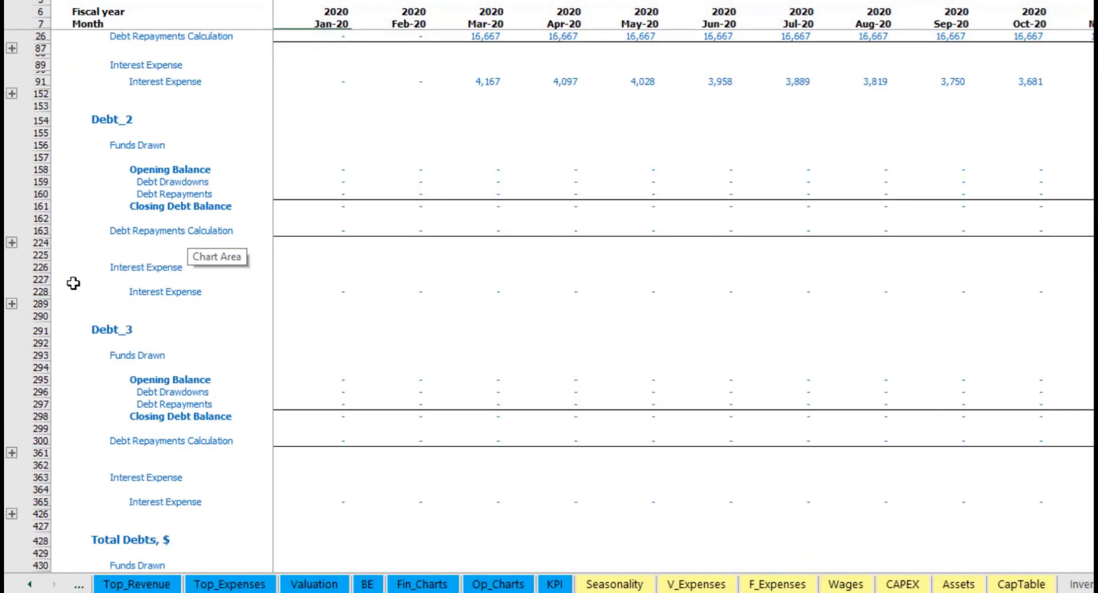
pyautogui.scroll(3, 190, 281)
# Review the interest expense row in the income statement
pyautogui.click(30, 584)
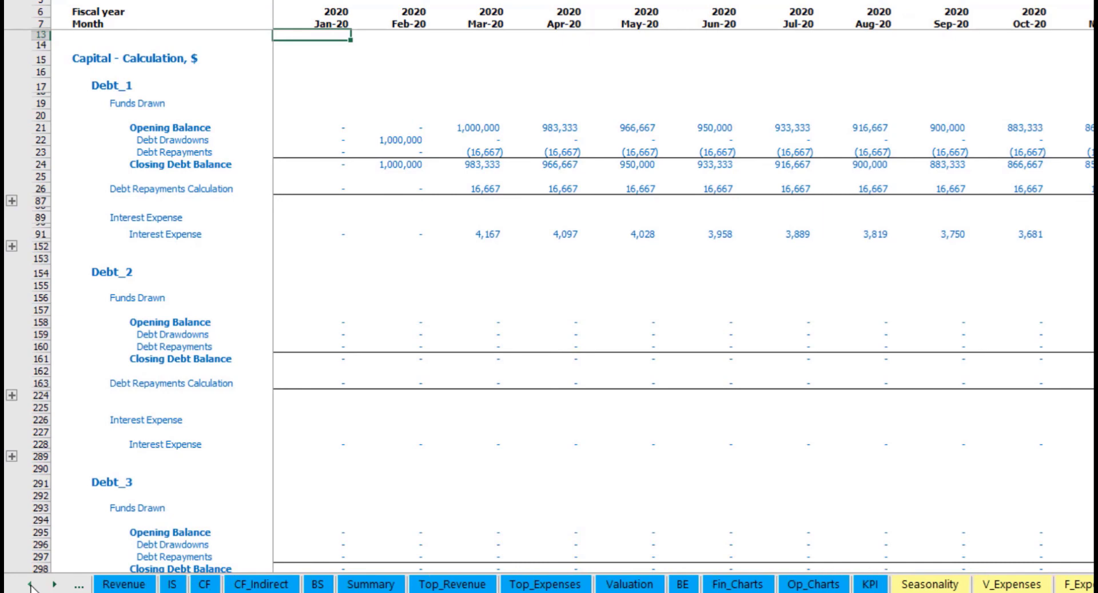
pyautogui.click(172, 584)
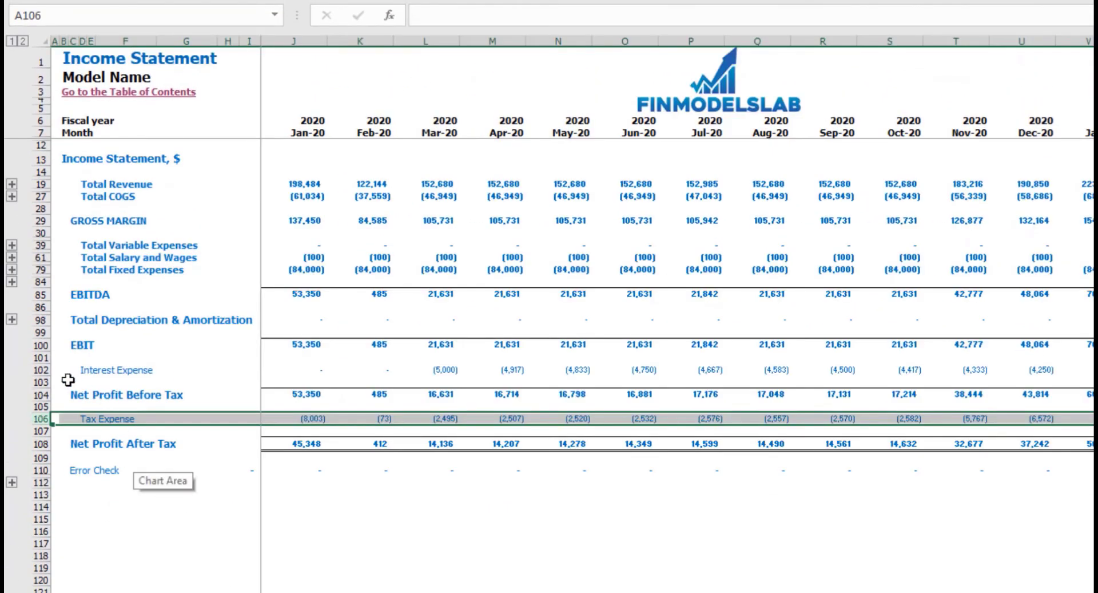
pyautogui.click(40, 371)
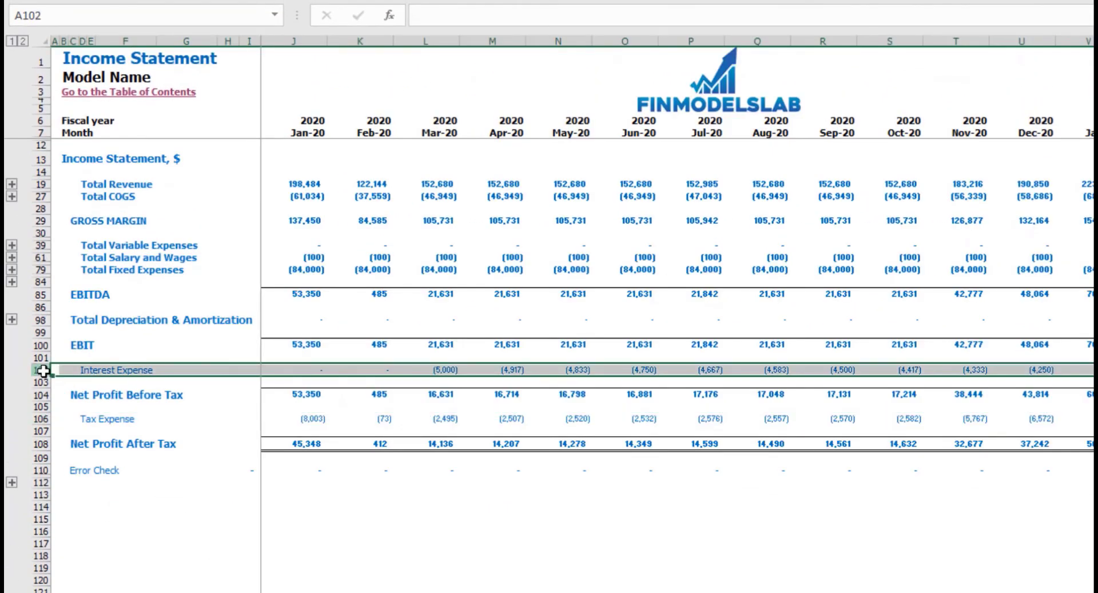
# Review interest paid, debt drawdowns and debt repayments in the cash flow statement and debt in the balance sheet
pyautogui.click(196, 589)
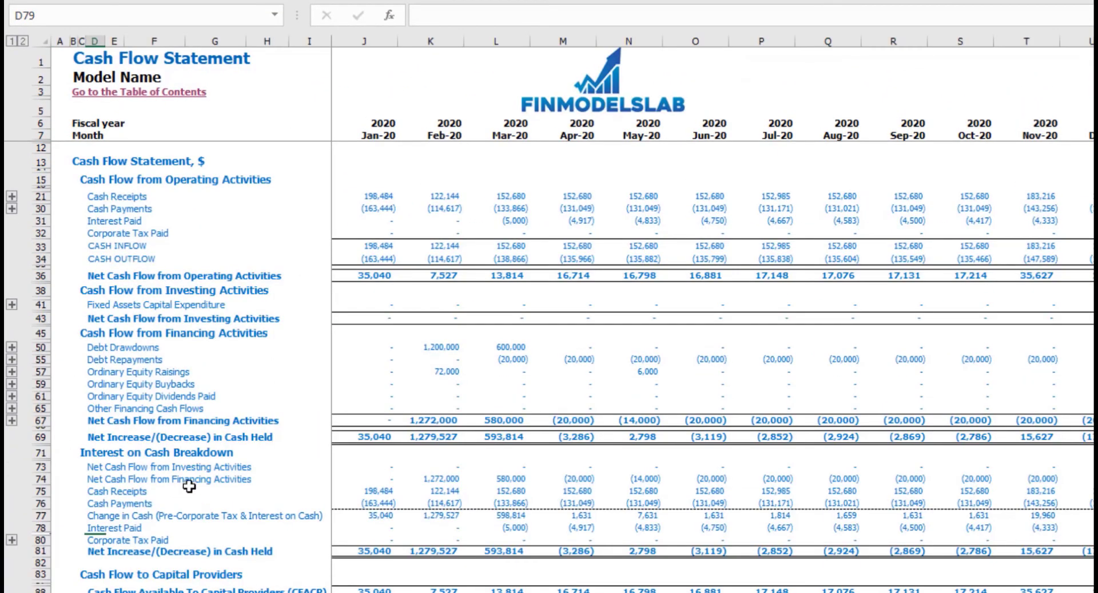
pyautogui.click(42, 221)
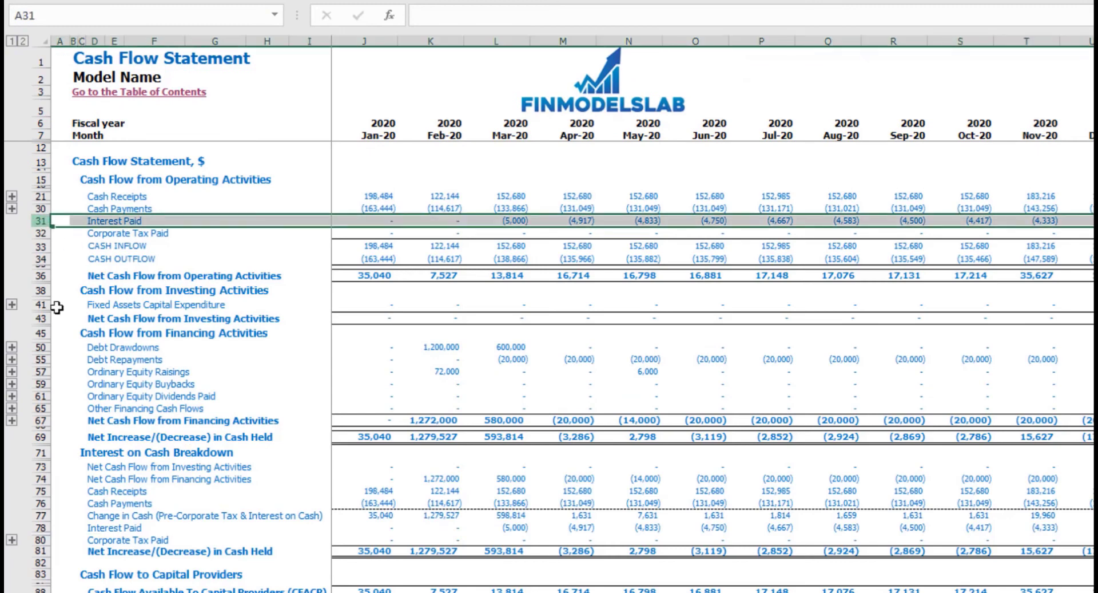
pyautogui.click(42, 347)
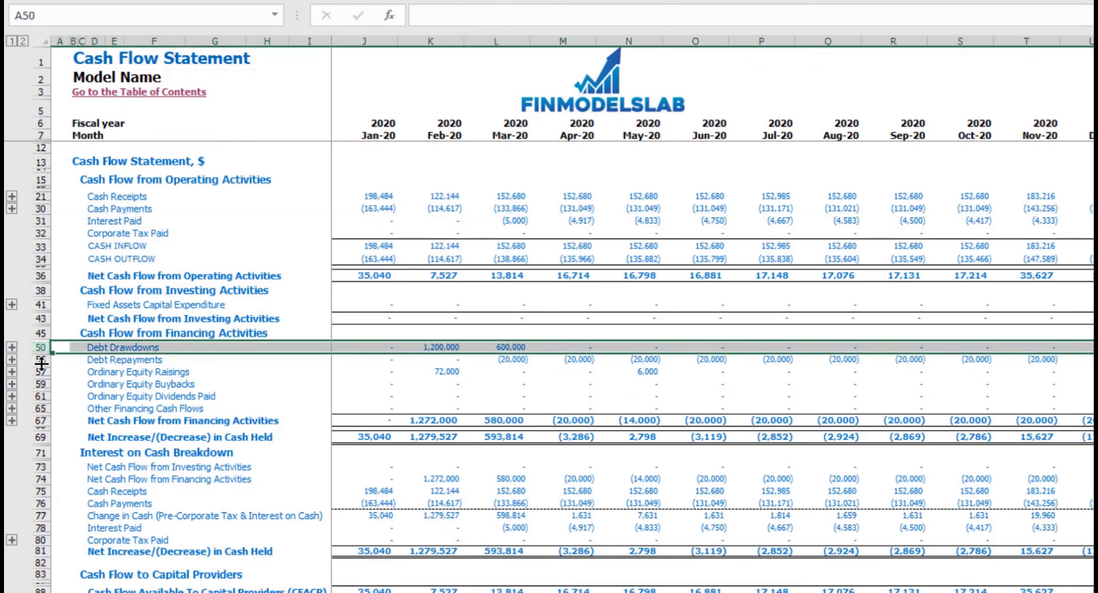
pyautogui.click(40, 360)
pyautogui.click(319, 592)
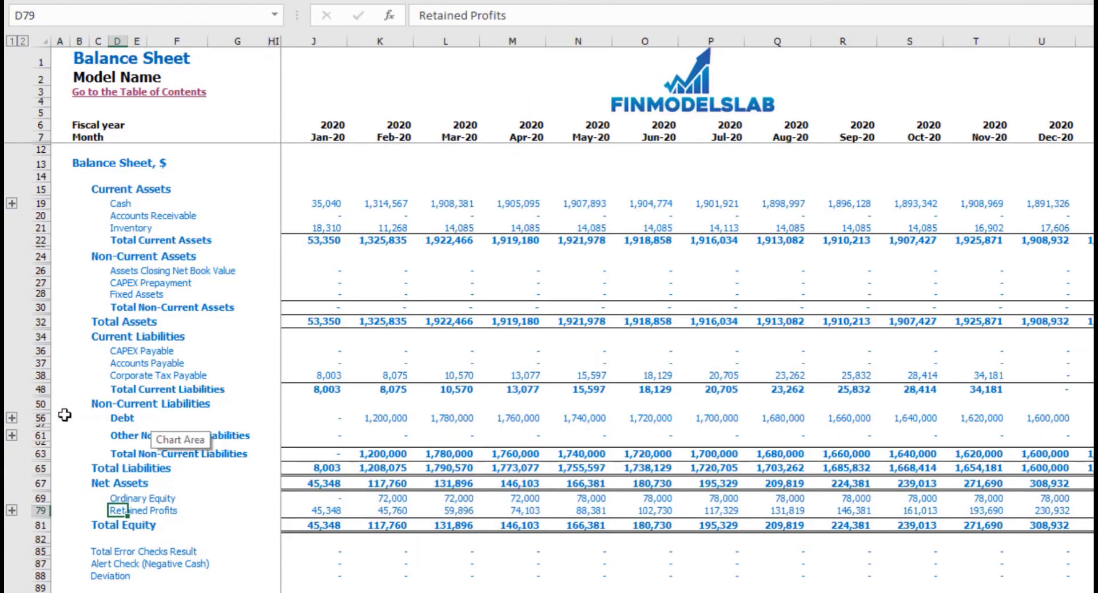
pyautogui.click(39, 417)
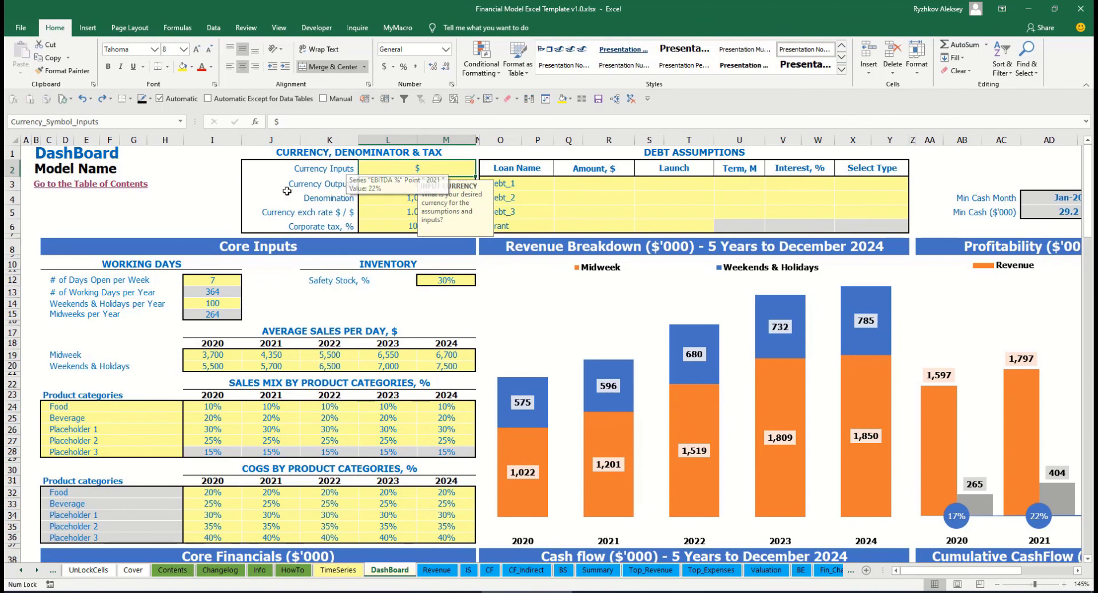
# On the DashBoard, set the input currency to USD and the output currency to EUR
pyautogui.click(199, 175)
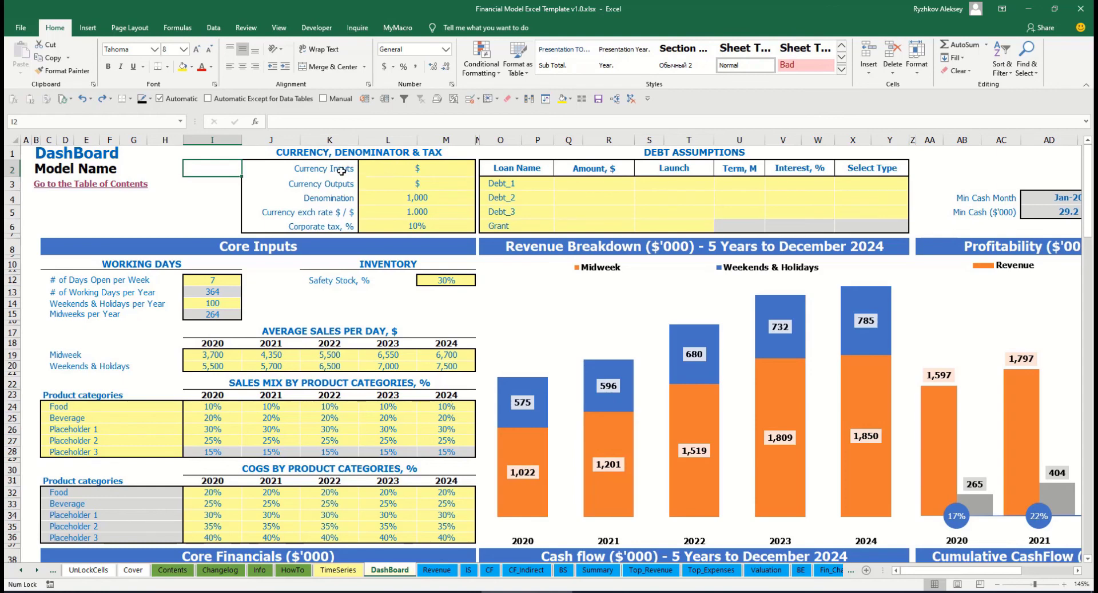
pyautogui.click(404, 170)
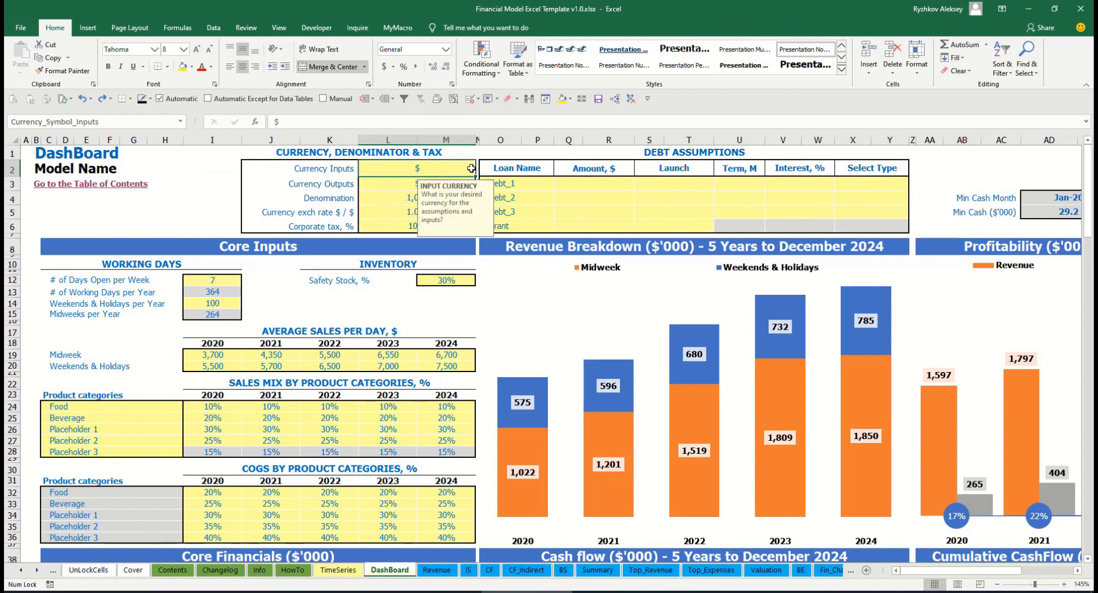
pyautogui.click(375, 186)
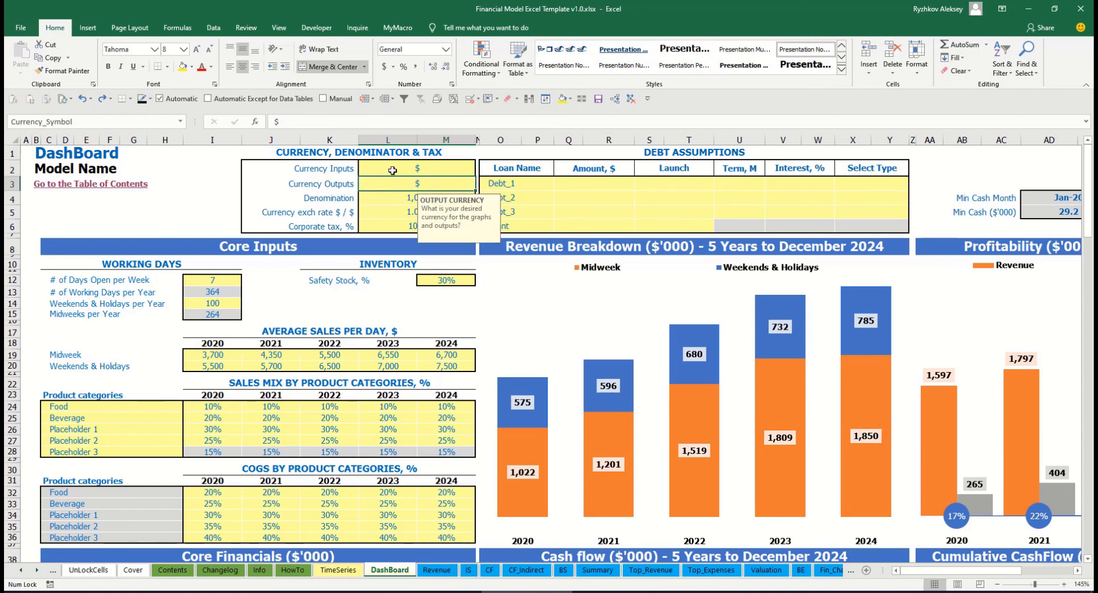
pyautogui.click(392, 171)
pyautogui.click(391, 184)
pyautogui.click(405, 169)
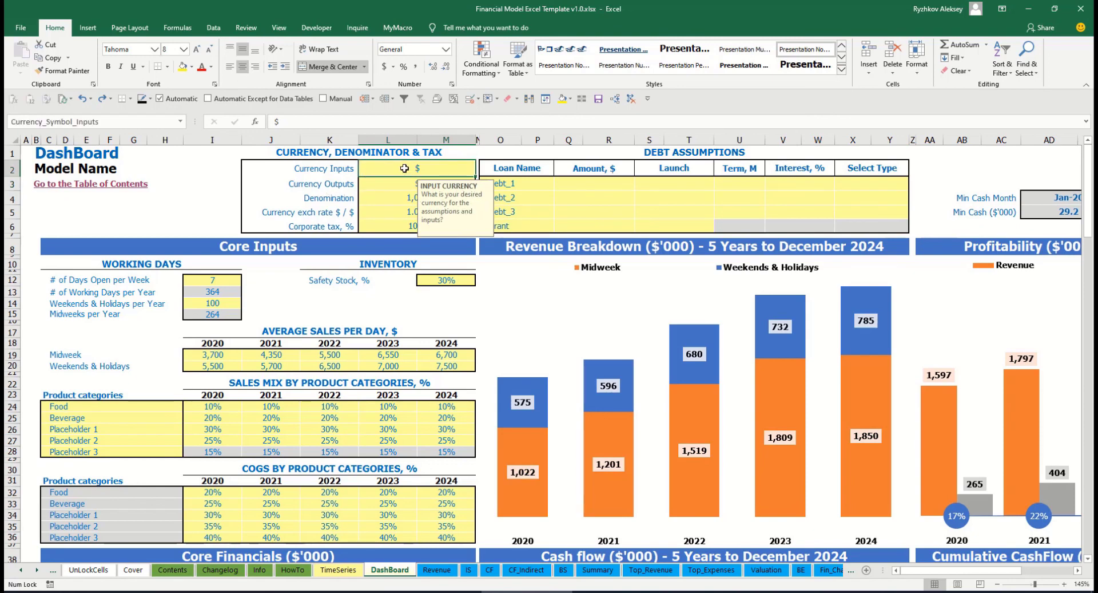
pyautogui.write('USD')
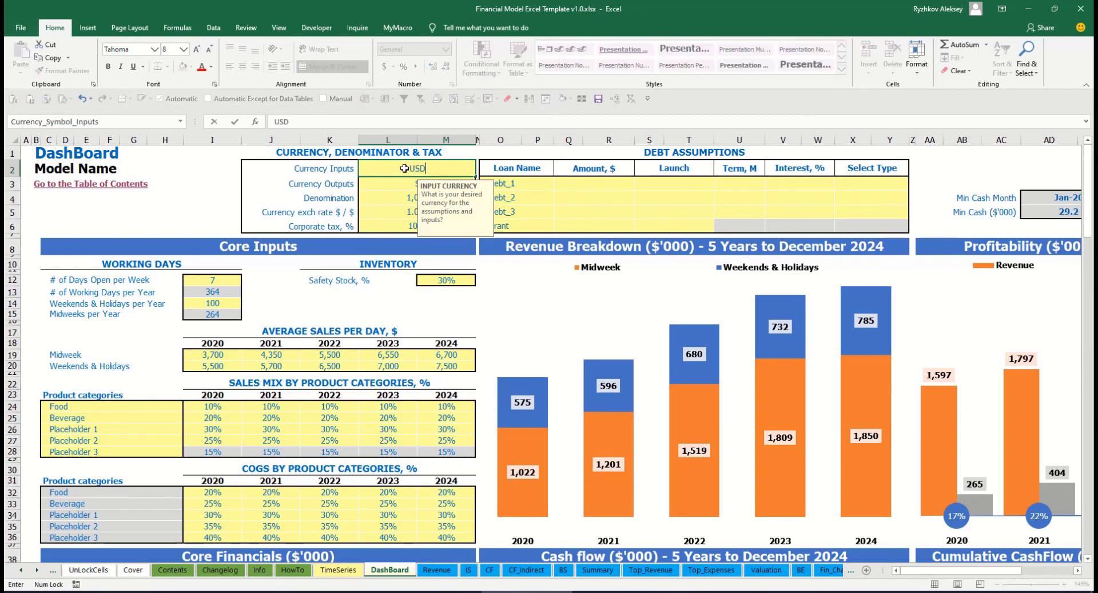
pyautogui.press('Return')
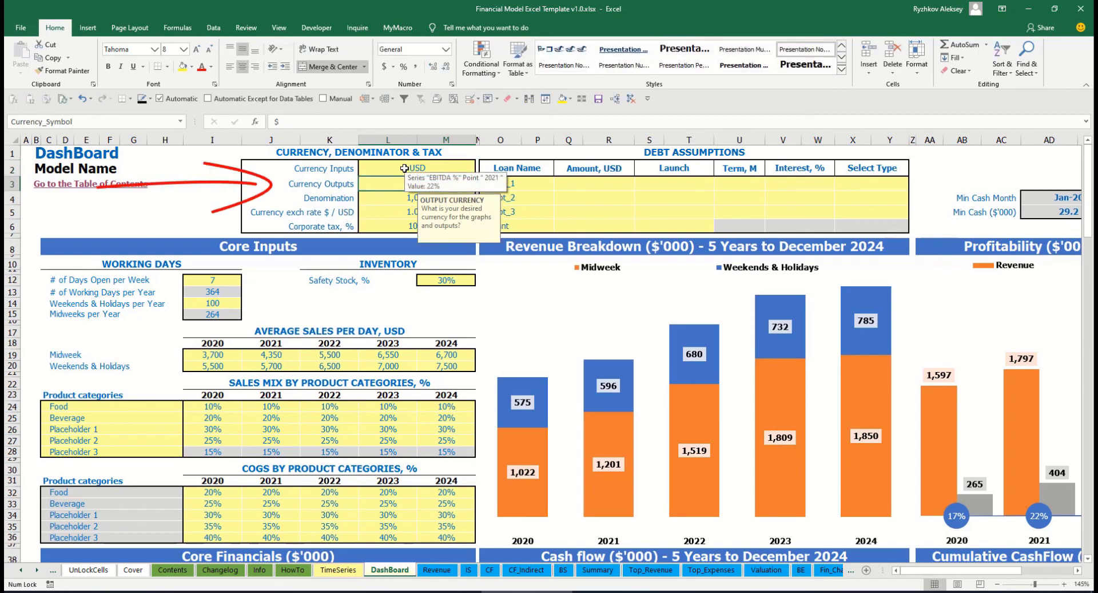
pyautogui.write('EUR')
pyautogui.press('Return')
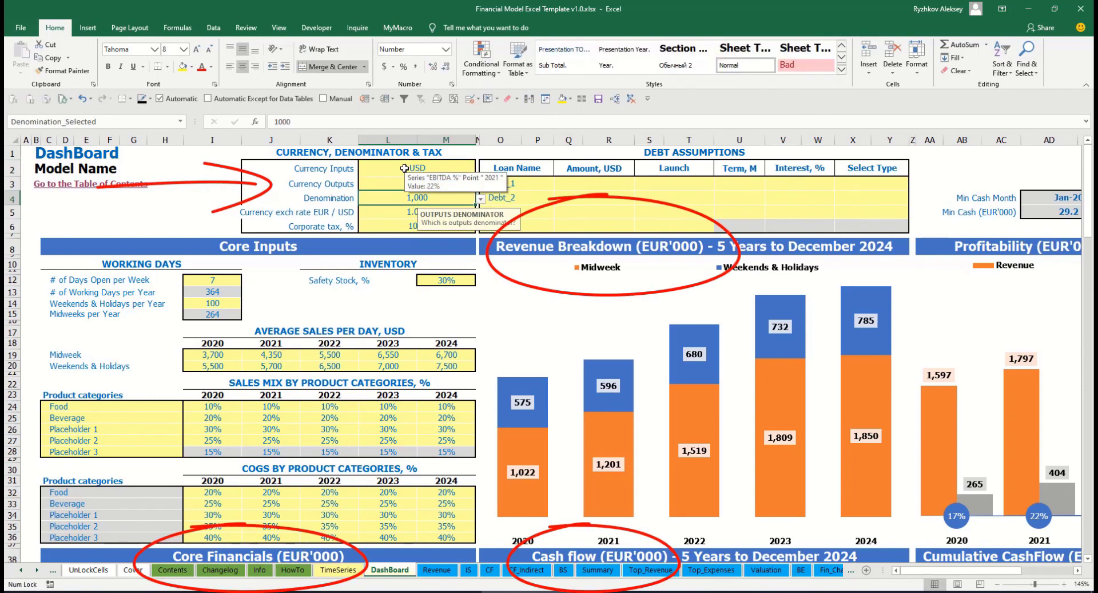
pyautogui.click(220, 186)
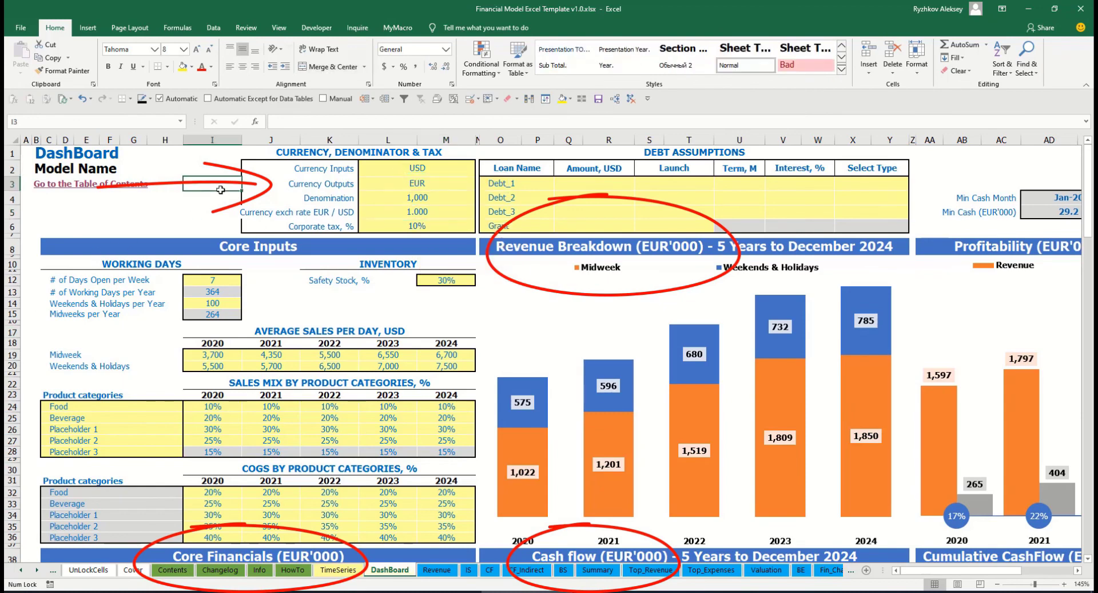
# Set the EUR / USD currency exchange rate to 1.2 and recheck the input and output currency fields
pyautogui.click(402, 209)
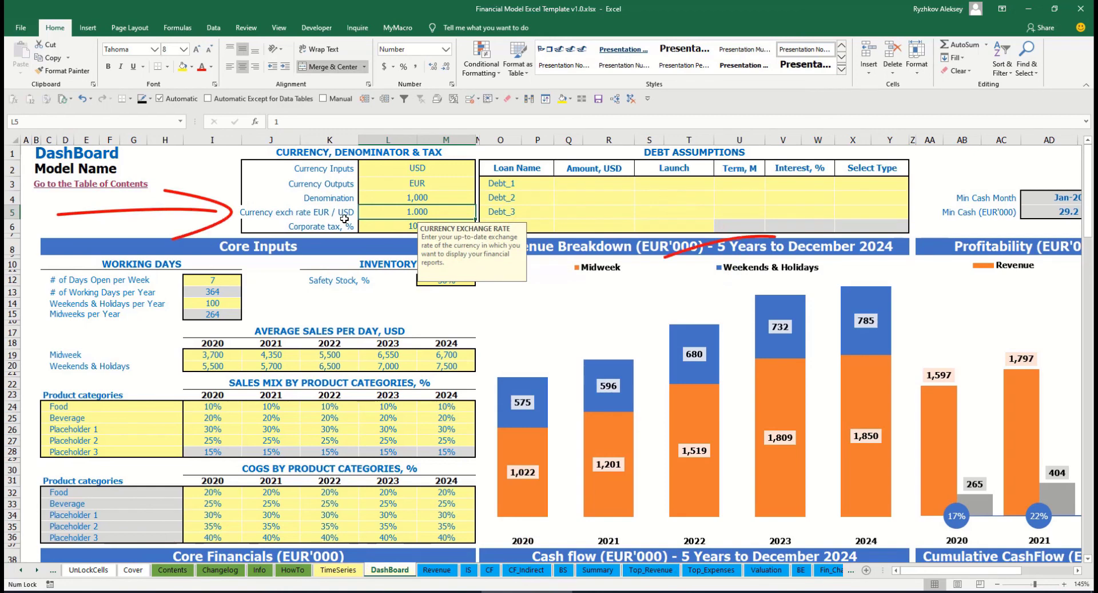
pyautogui.write('1.2')
pyautogui.press('Return')
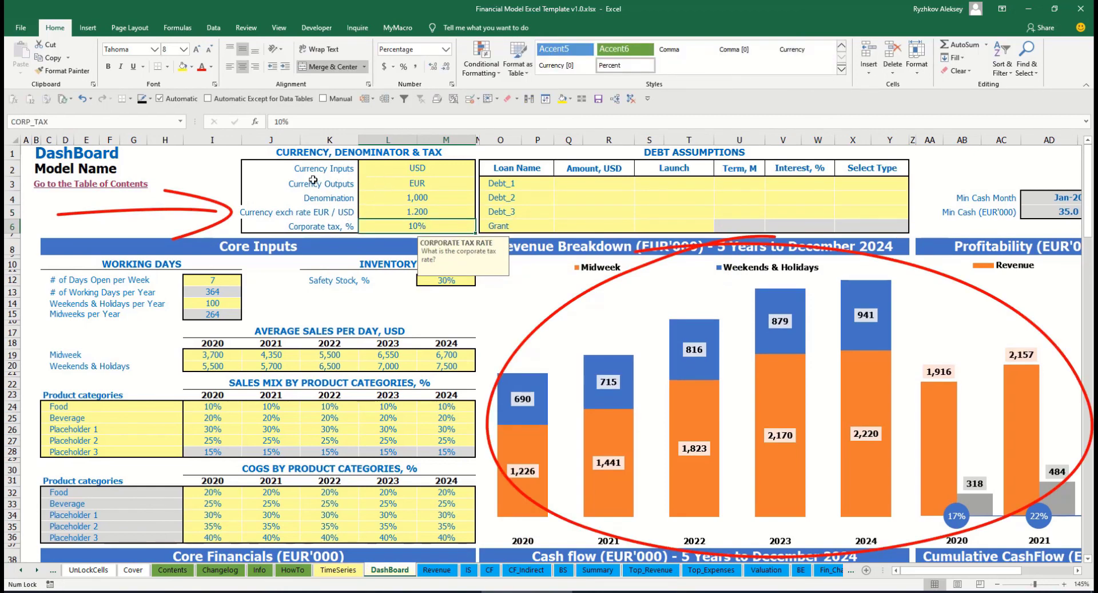
pyautogui.click(396, 170)
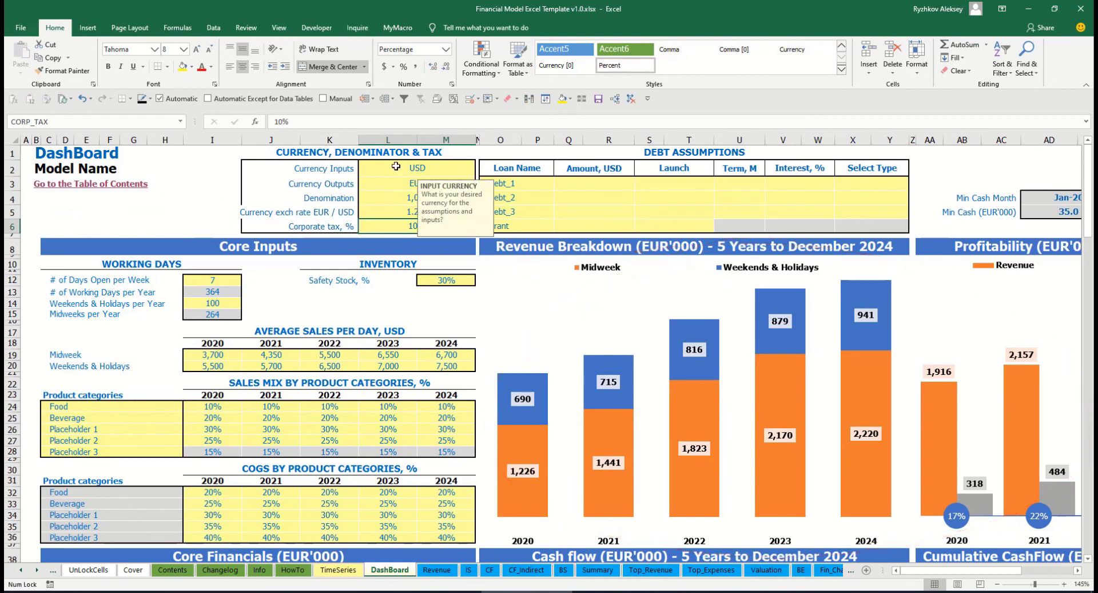
pyautogui.click(387, 184)
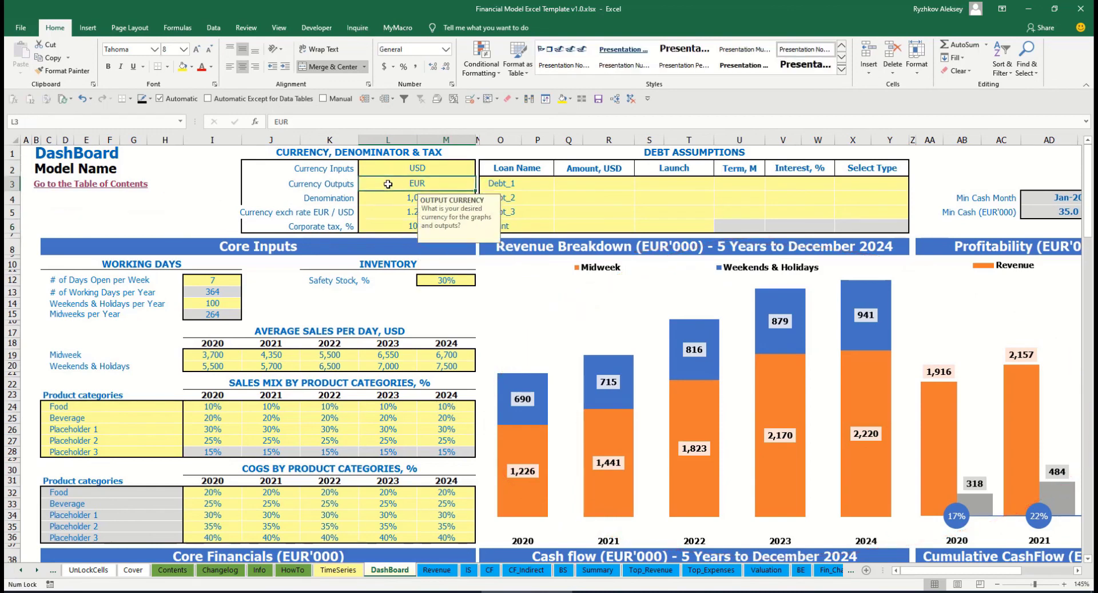
# Check the exchange rate and denomination inputs, and examine the income statement headings on the Summary sheet
pyautogui.click(375, 212)
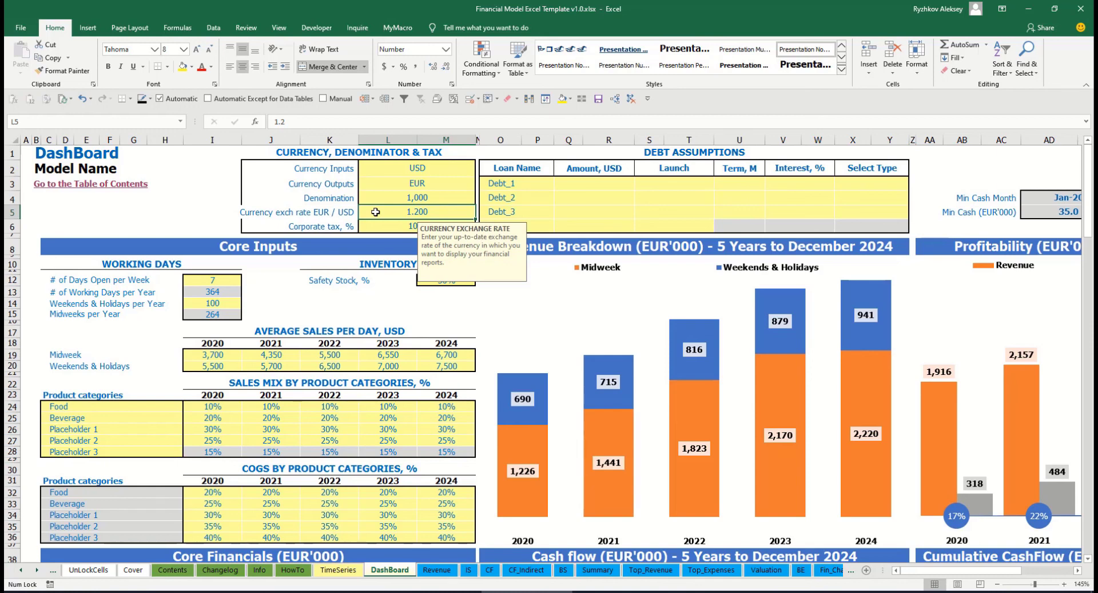
pyautogui.click(394, 195)
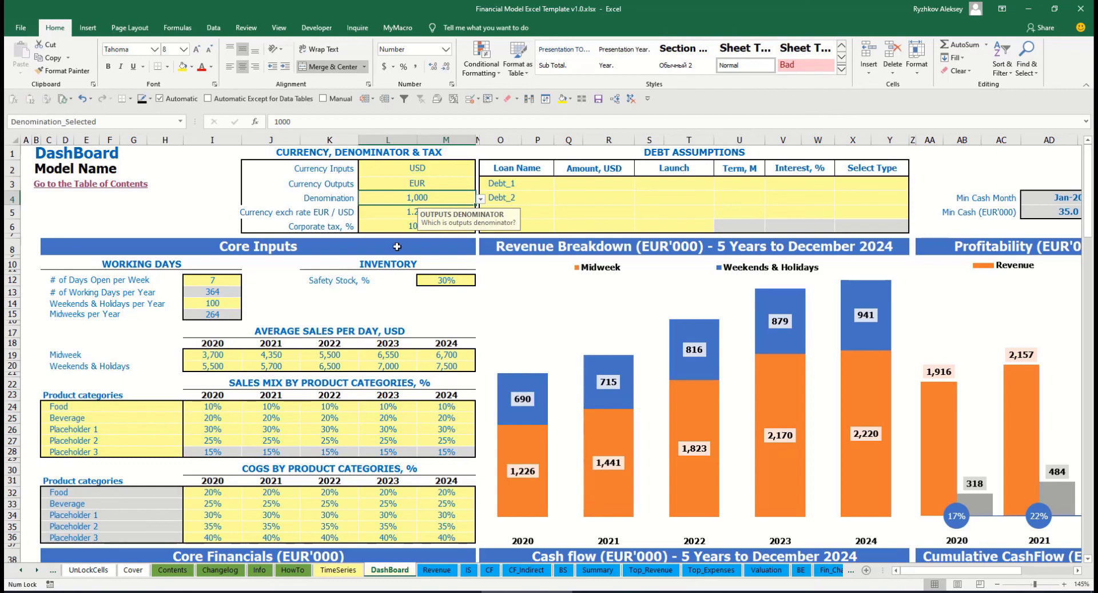
pyautogui.click(597, 569)
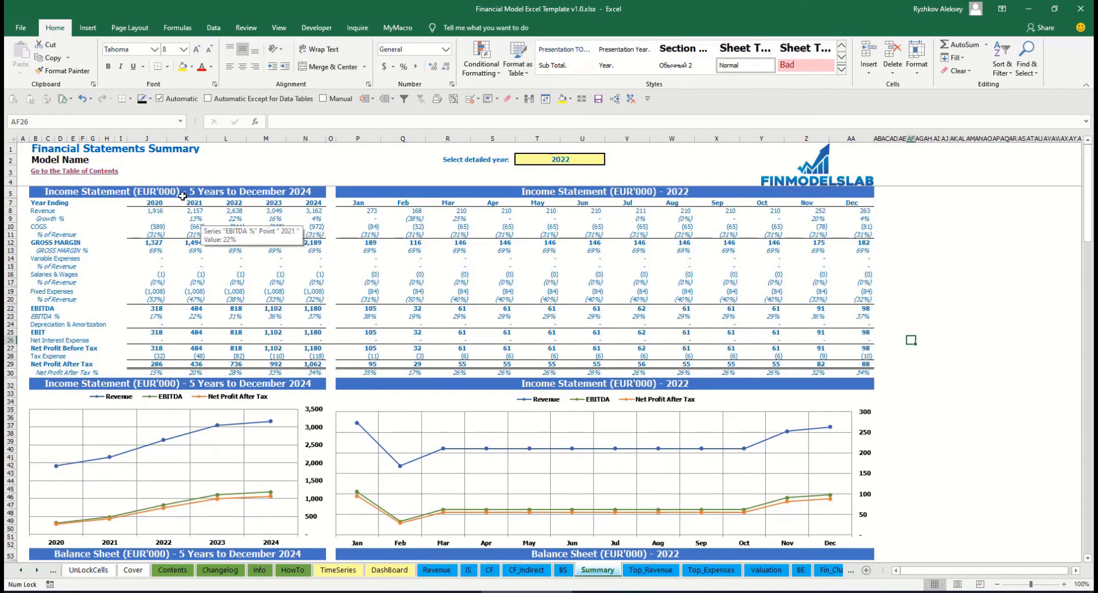
pyautogui.click(183, 194)
pyautogui.click(605, 190)
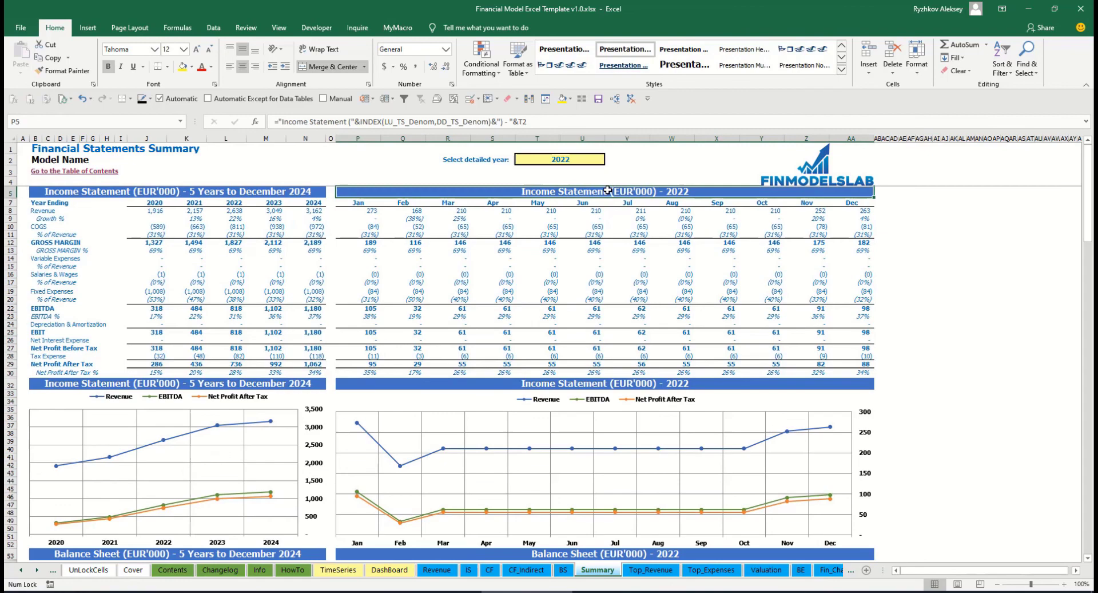
pyautogui.click(239, 190)
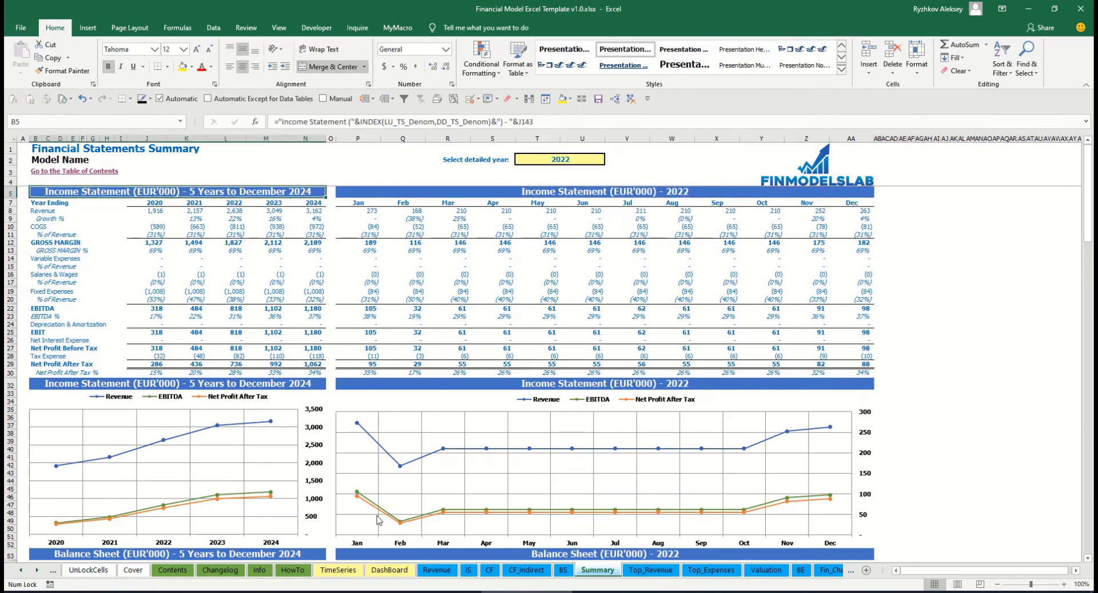
# Set the DashBoard denomination to 1,000,000 and check the income statement headings on the Summary sheet
pyautogui.click(390, 570)
pyautogui.click(480, 197)
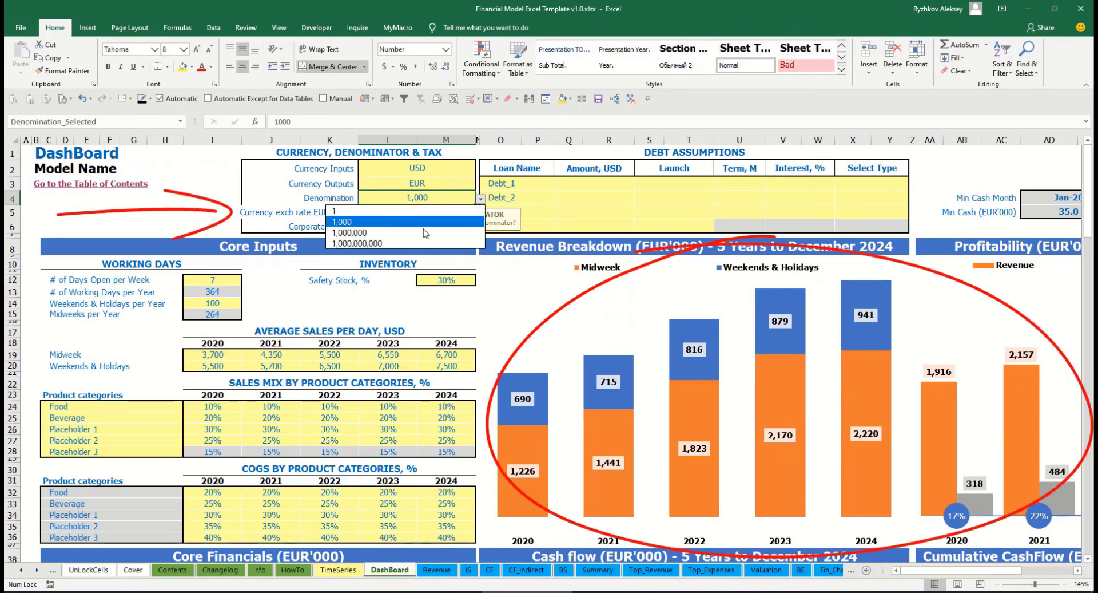
pyautogui.click(425, 232)
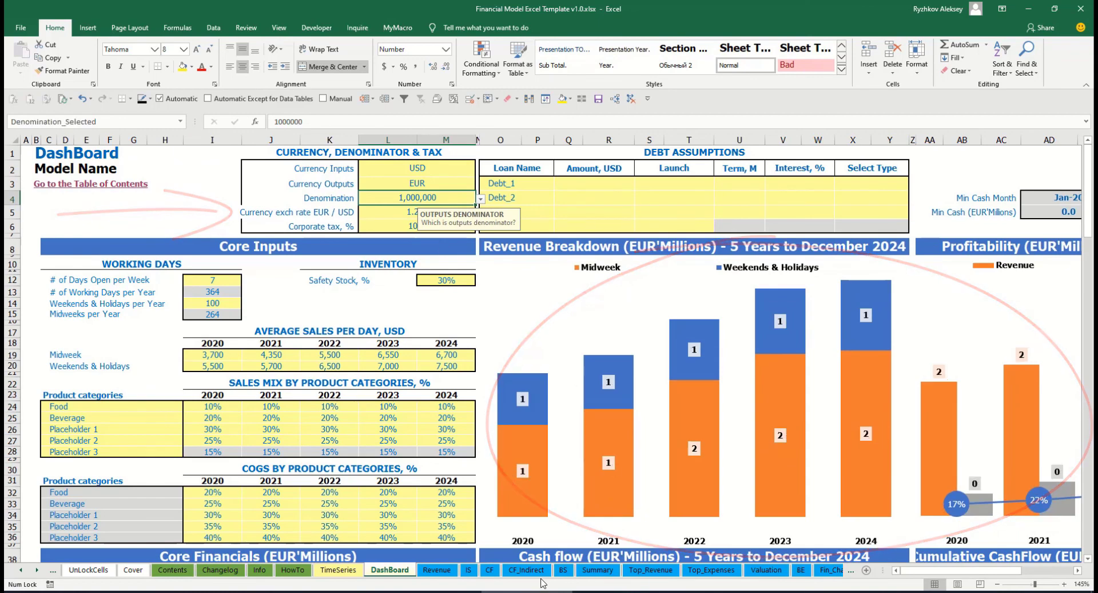
pyautogui.click(597, 569)
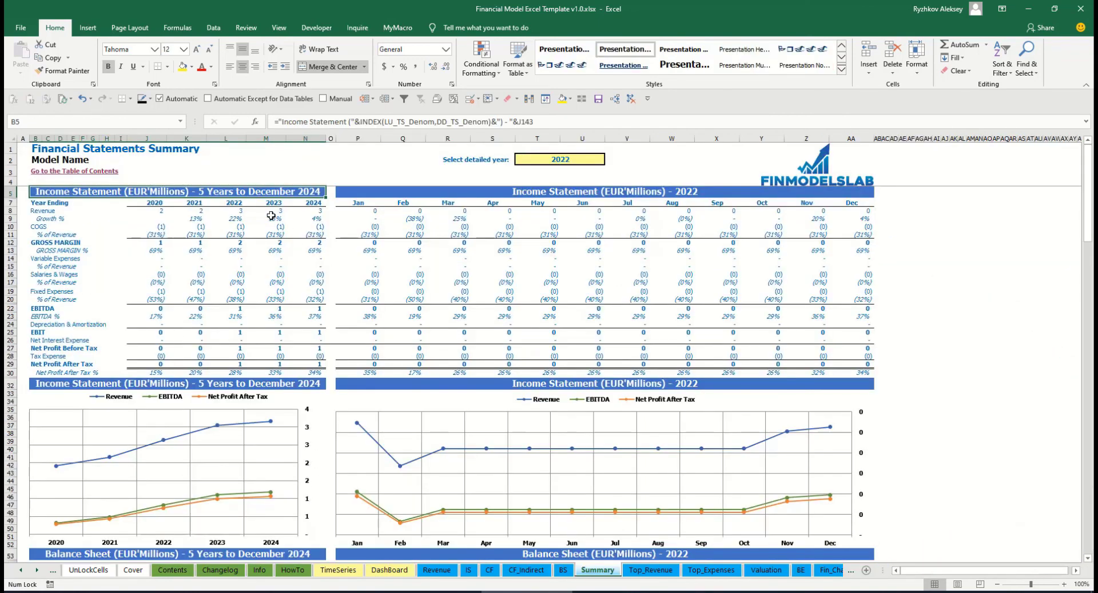
pyautogui.click(451, 193)
# Set the DashBoard denomination to 1 and check the figures on the Summary sheet
pyautogui.click(390, 569)
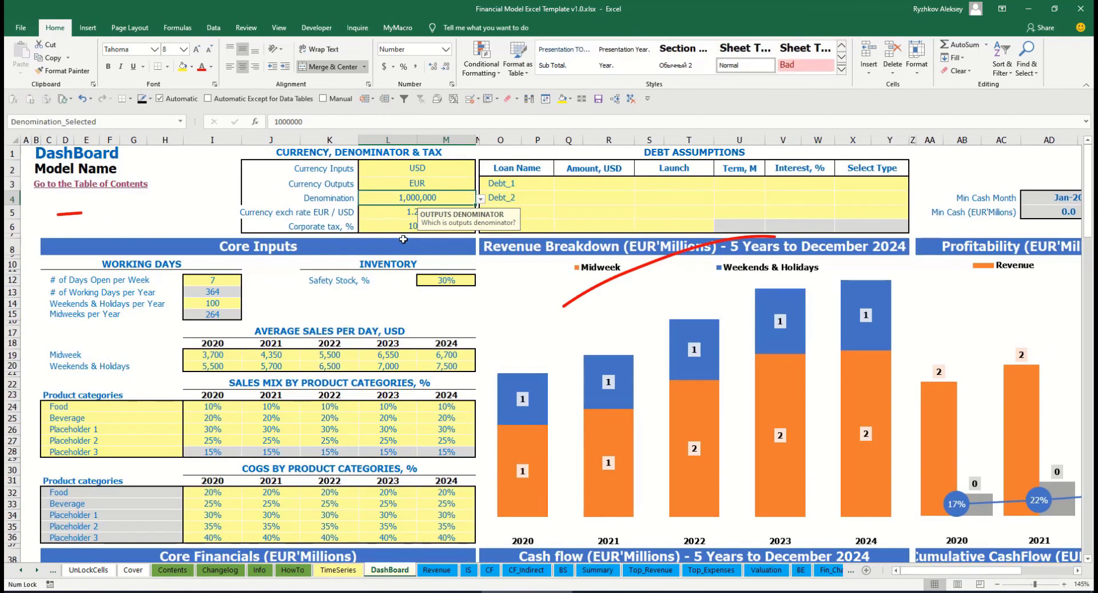
pyautogui.click(479, 198)
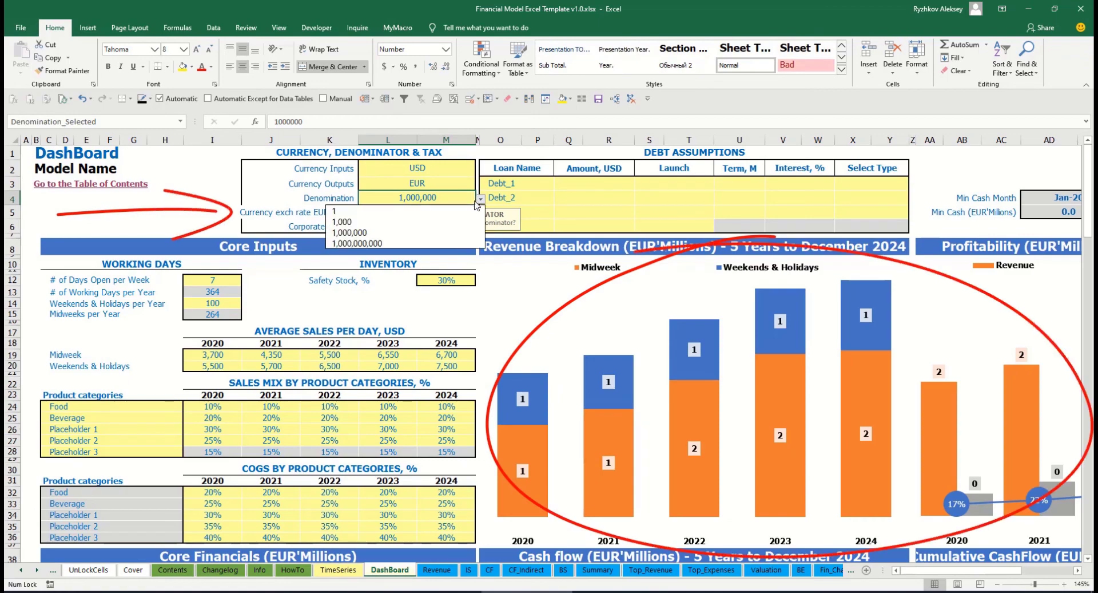
pyautogui.click(405, 213)
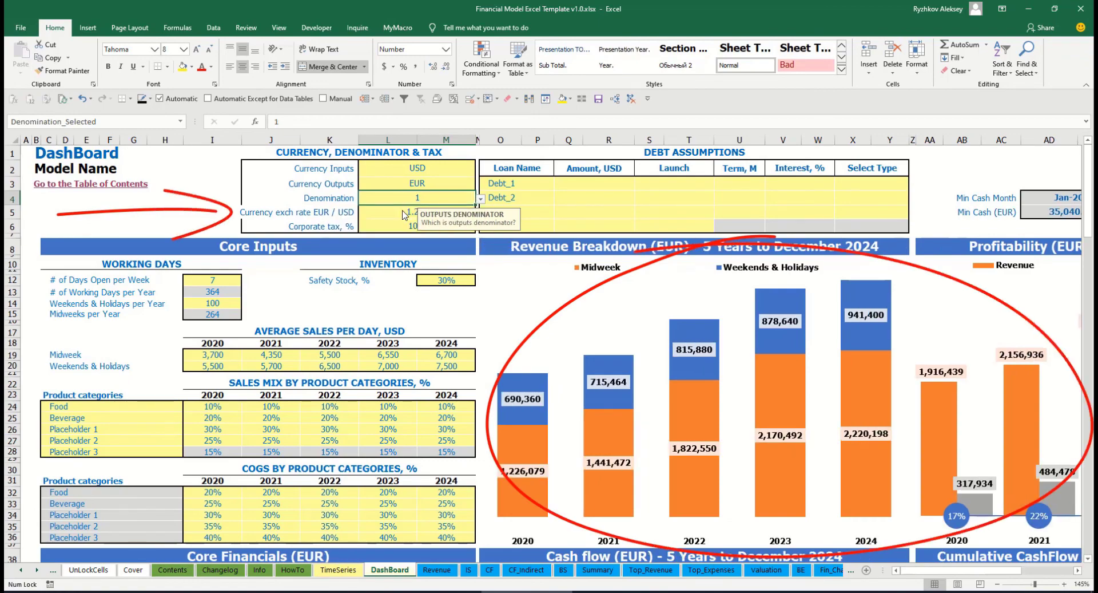
pyautogui.click(598, 569)
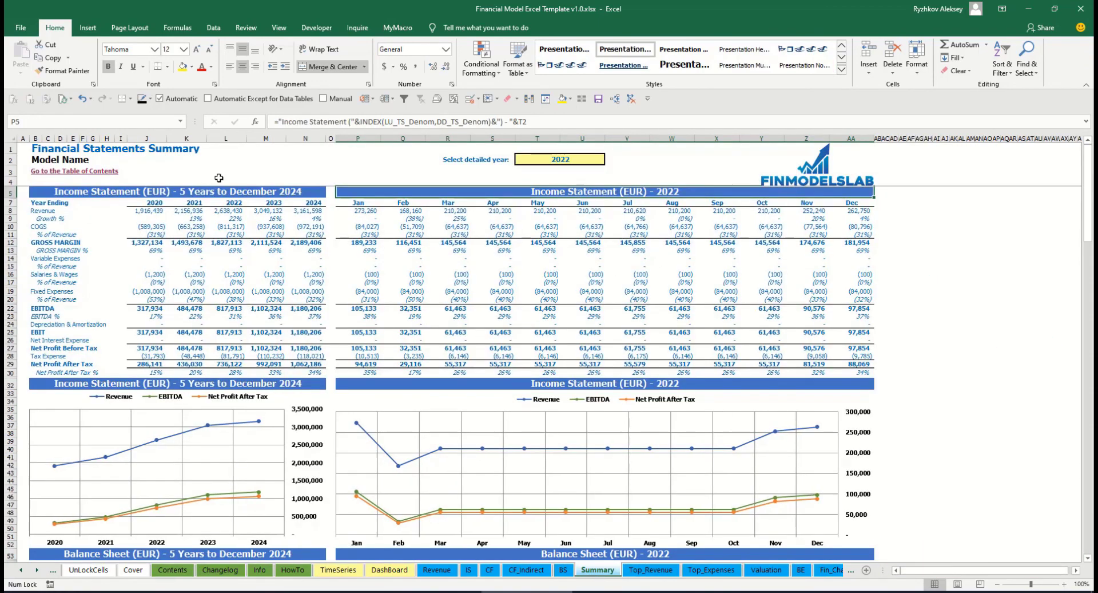
# Set the corporate tax on the DashBoard to 15% and review the Tax Expense row in the income statement
pyautogui.click(389, 569)
pyautogui.click(393, 221)
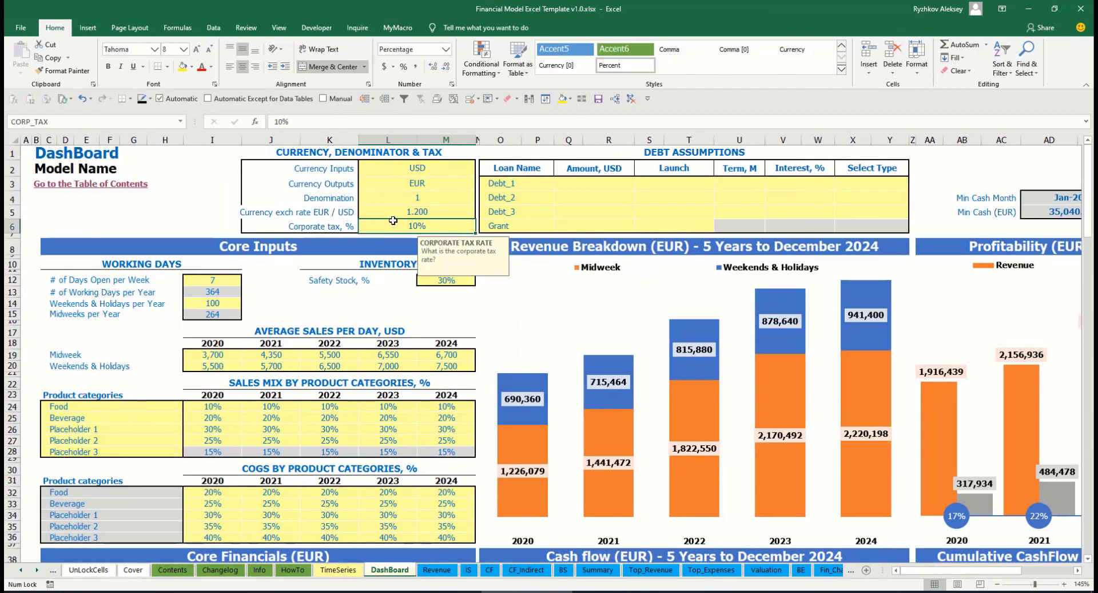
pyautogui.write('15')
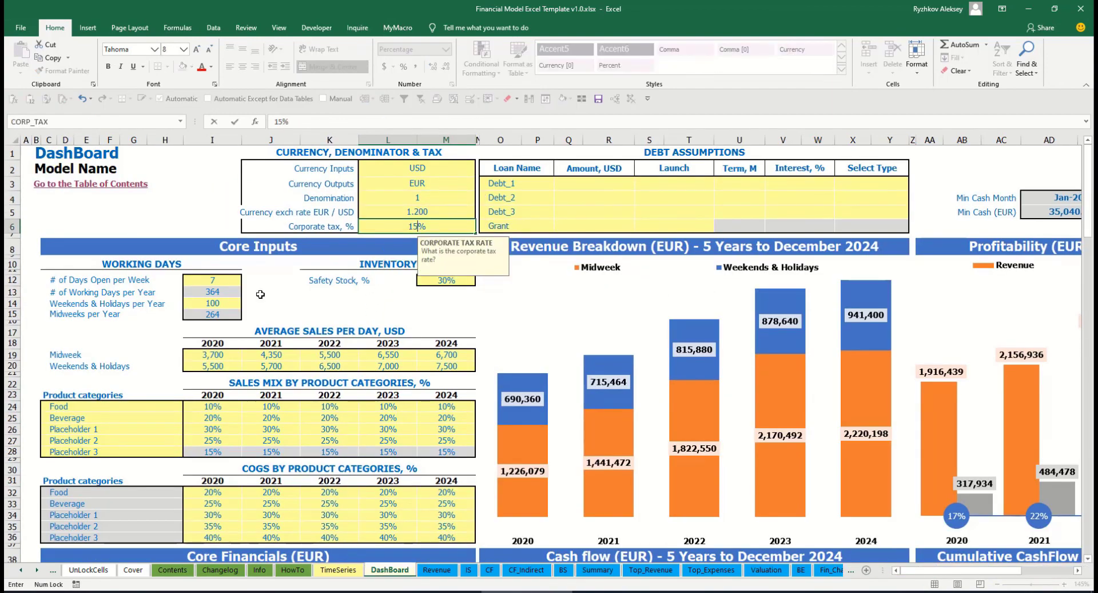
pyautogui.press('Return')
pyautogui.click(469, 569)
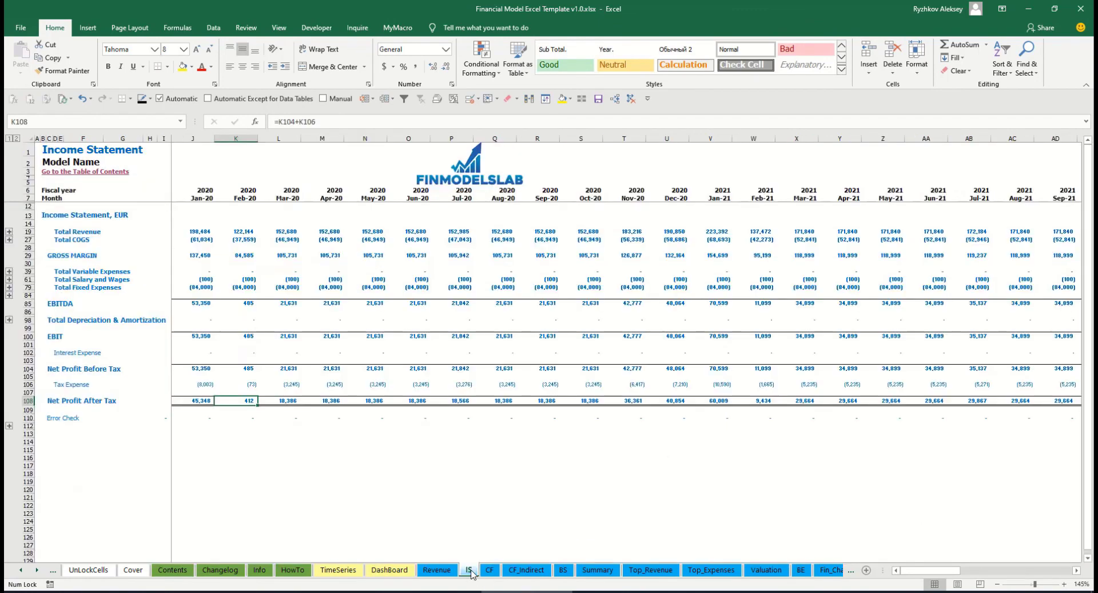
pyautogui.click(28, 384)
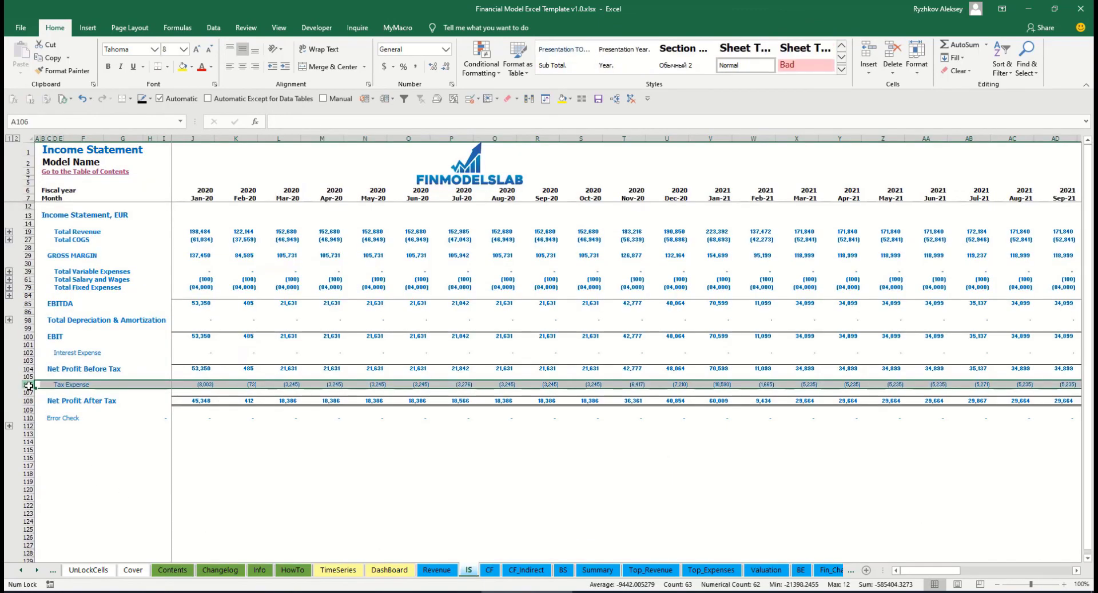